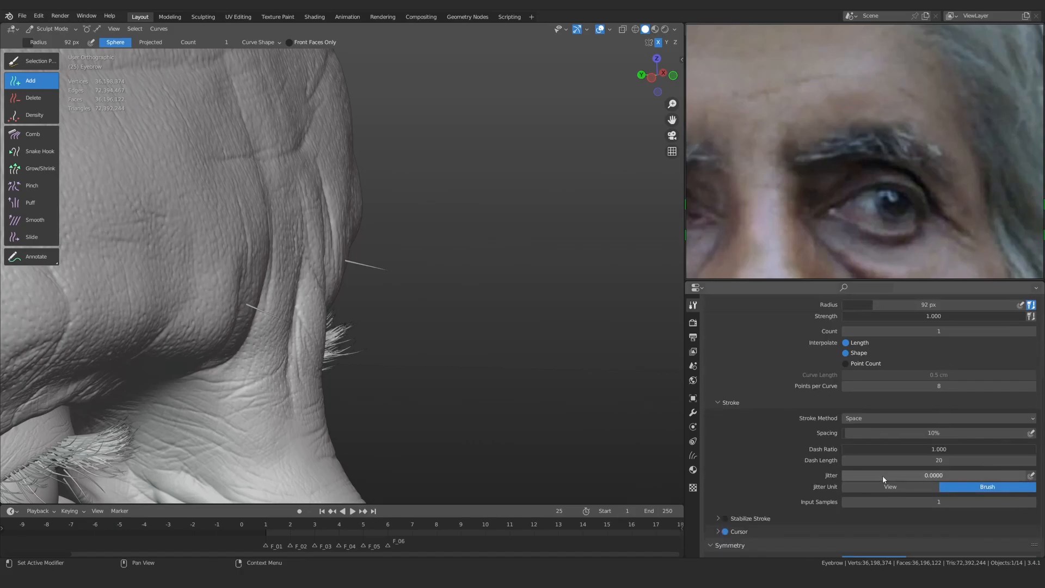
Turn off Length interpolation for the Add brush and set the curve length to 2
scroll(816, 484, "up", 3)
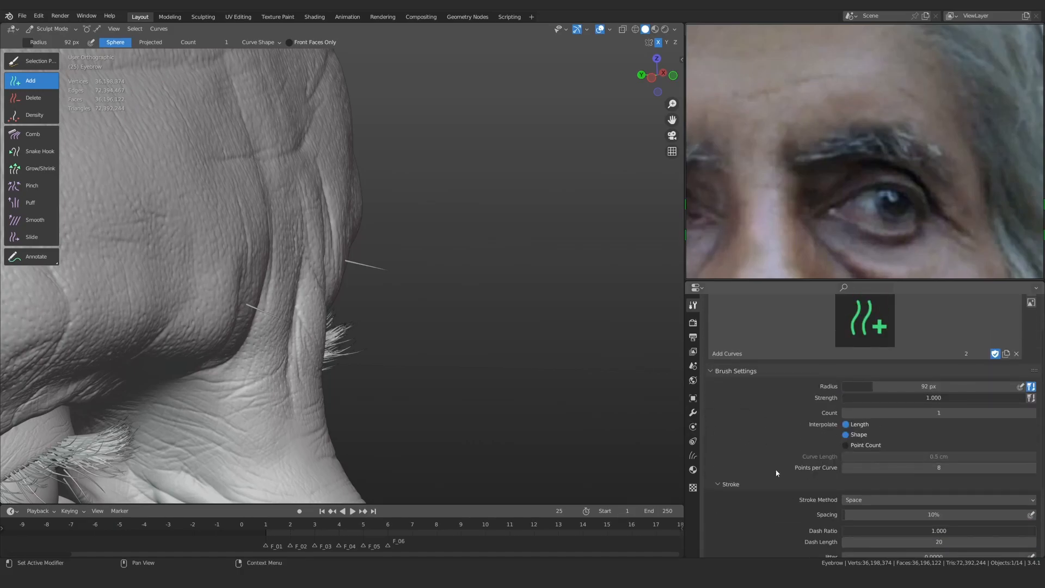
middle_click_drag(586, 368, 572, 365)
left_click(845, 425)
left_click(892, 454)
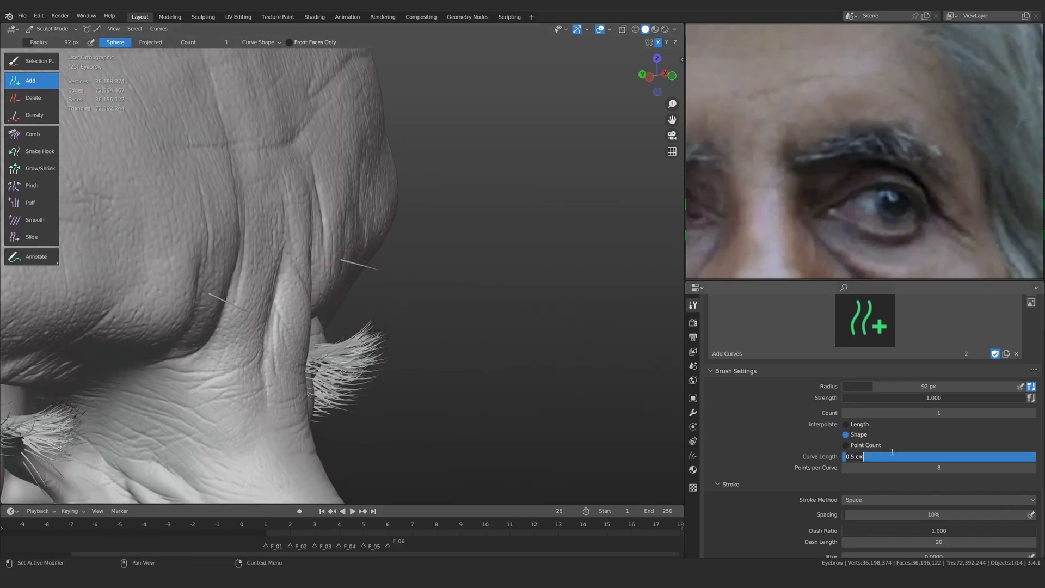
type("2")
key("Return")
With the curve length at 342 cm, add a second hair beside the first brow hair, then re-enable Length interpolation
mouse_move(436, 297)
middle_mouse_down()
mouse_move(453, 250)
mouse_move(411, 264)
mouse_move(436, 288)
mouse_move(370, 279)
middle_mouse_up()
left_click_drag(904, 456, 397, 351)
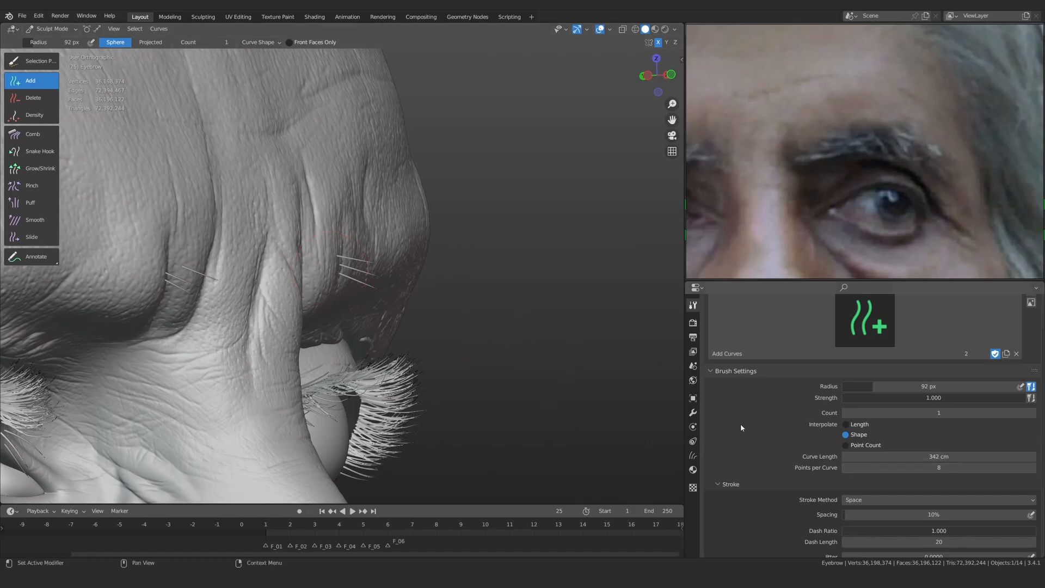
key("ctrl+z")
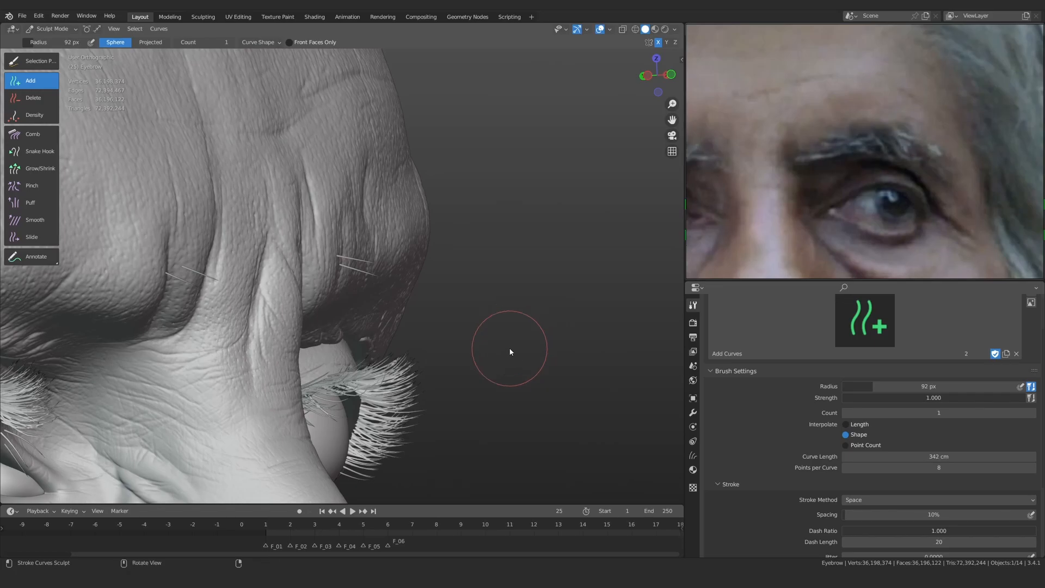
left_click(844, 424)
middle_click_drag(366, 311, 246, 225)
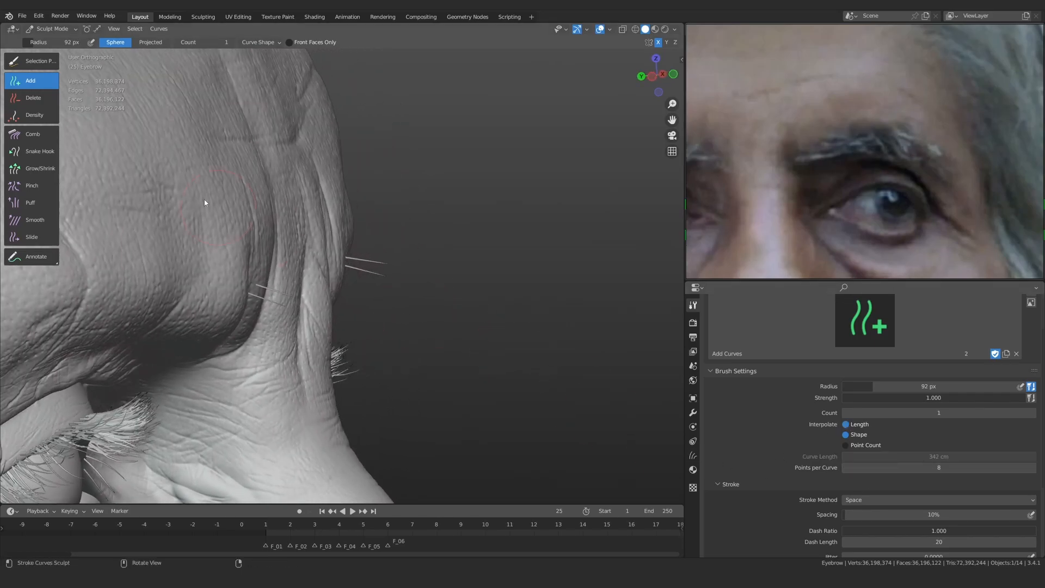
Pull the two eyebrow hairs outward with the Snake Hook brush to lengthen them
left_click(39, 168)
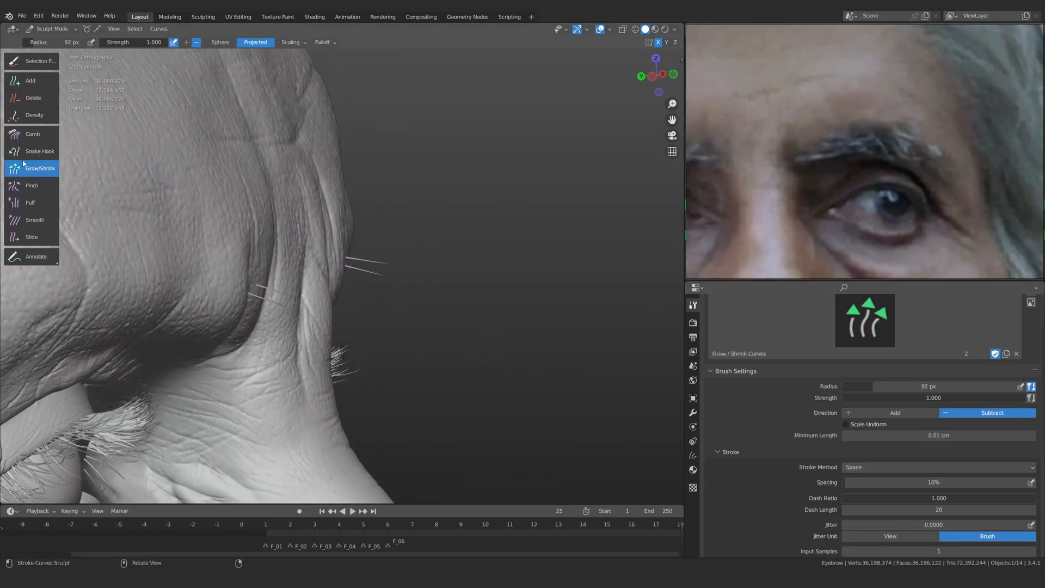
left_click(33, 151)
left_click_drag(374, 272, 524, 284)
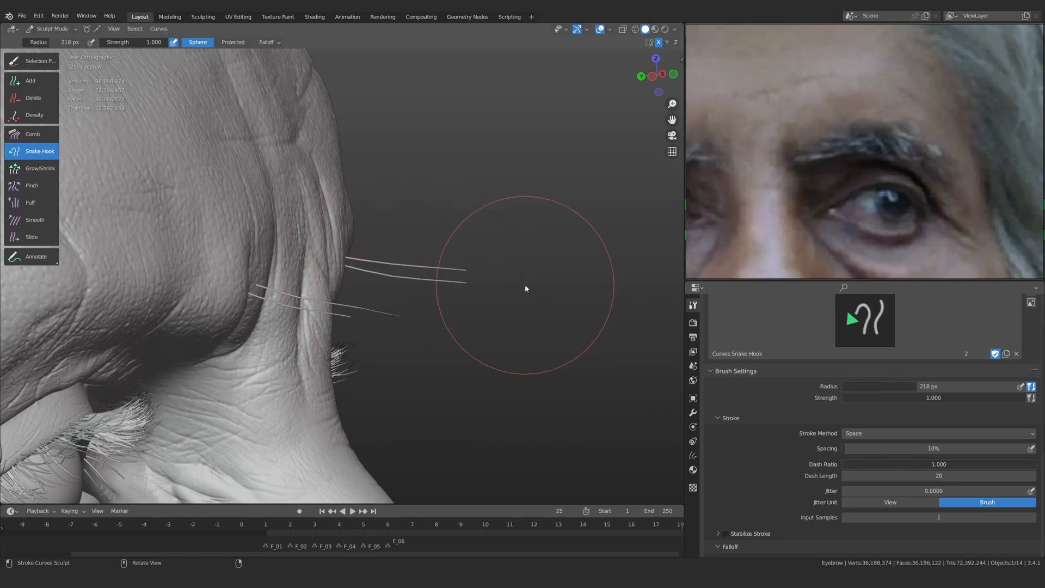
mouse_move(537, 234)
middle_mouse_down()
mouse_move(443, 247)
mouse_move(361, 125)
mouse_move(455, 187)
mouse_move(367, 259)
mouse_move(315, 256)
mouse_move(359, 397)
mouse_move(316, 332)
middle_mouse_up()
Comb the two lengthened hairs so they lie along the brow, sweeping outward and upward
left_click(38, 135)
mouse_move(297, 294)
middle_mouse_down()
mouse_move(321, 312)
mouse_move(275, 332)
middle_mouse_up()
mouse_move(276, 331)
left_mouse_down()
mouse_move(387, 263)
mouse_move(415, 228)
left_mouse_up()
mouse_move(322, 322)
middle_mouse_down()
mouse_move(318, 272)
mouse_move(343, 308)
mouse_move(333, 307)
middle_mouse_up()
middle_click_drag(333, 307, 438, 310, "ctrl")
mouse_move(450, 327)
left_mouse_down()
mouse_move(544, 324)
mouse_move(593, 348)
left_mouse_up()
middle_click_drag(504, 341, 423, 313, "ctrl")
left_click_drag(343, 287, 400, 310)
mouse_move(434, 256)
middle_mouse_down("ctrl")
mouse_move(342, 318)
mouse_move(341, 280)
mouse_move(336, 334)
middle_mouse_up("ctrl")
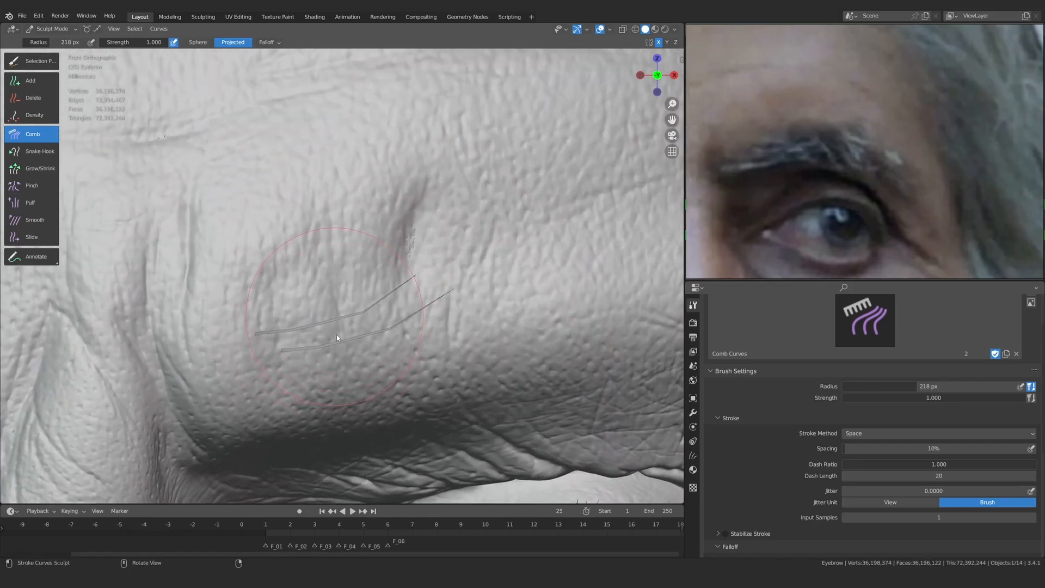
Enlarge the Comb brush to 298 px, comb the hairs seen from below, and smooth their bends
mouse_move(331, 204)
middle_mouse_down()
mouse_move(384, 331)
mouse_move(362, 373)
middle_mouse_up()
key("f")
left_click(395, 370)
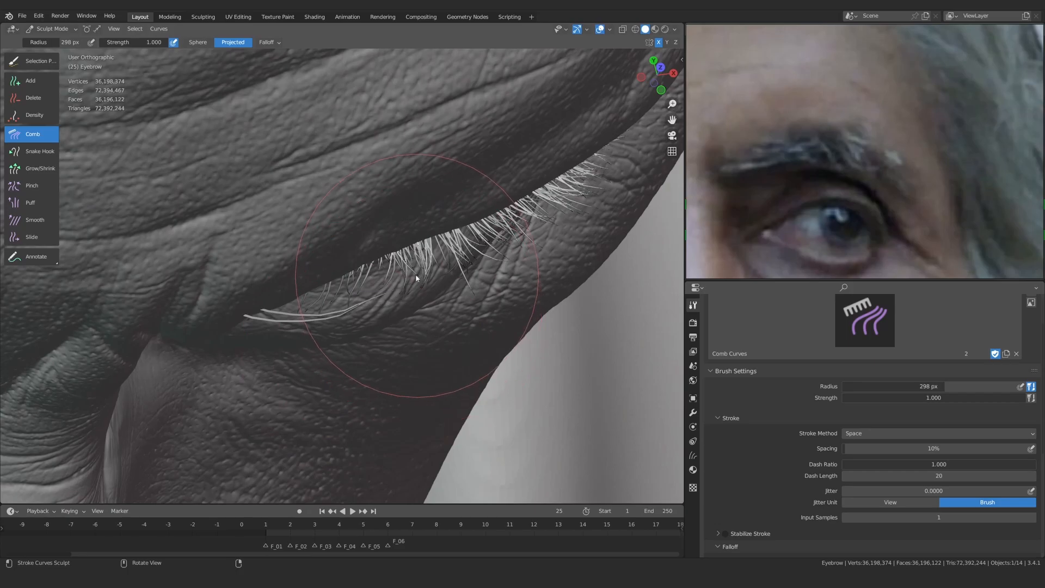
left_click_drag(347, 333, 348, 289)
left_click(31, 220)
middle_click_drag(305, 348, 326, 234)
left_click_drag(361, 344, 354, 344)
Comb the two hairs from below so they follow the curve of the brow surface
left_click(32, 135)
left_click_drag(402, 234, 438, 360, "alt")
left_click_drag(401, 309, 471, 189)
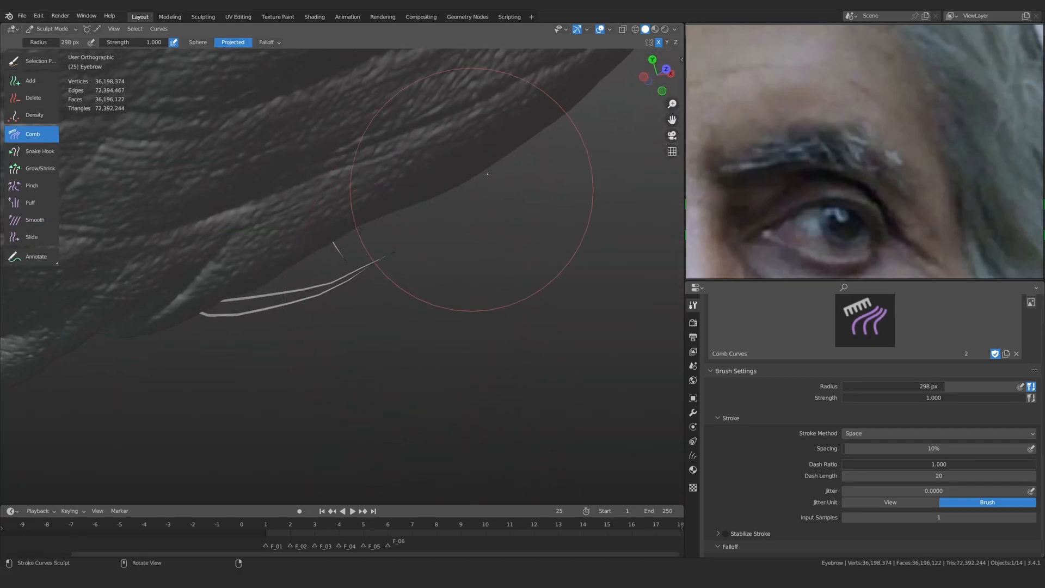
left_click_drag(334, 323, 352, 303)
mouse_move(385, 303)
middle_mouse_down()
mouse_move(336, 284)
mouse_move(321, 211)
middle_mouse_up()
key("KP_1")
Select only the lower hair with the Selection Paint brush and comb it into a softer downward arc
left_click(33, 60)
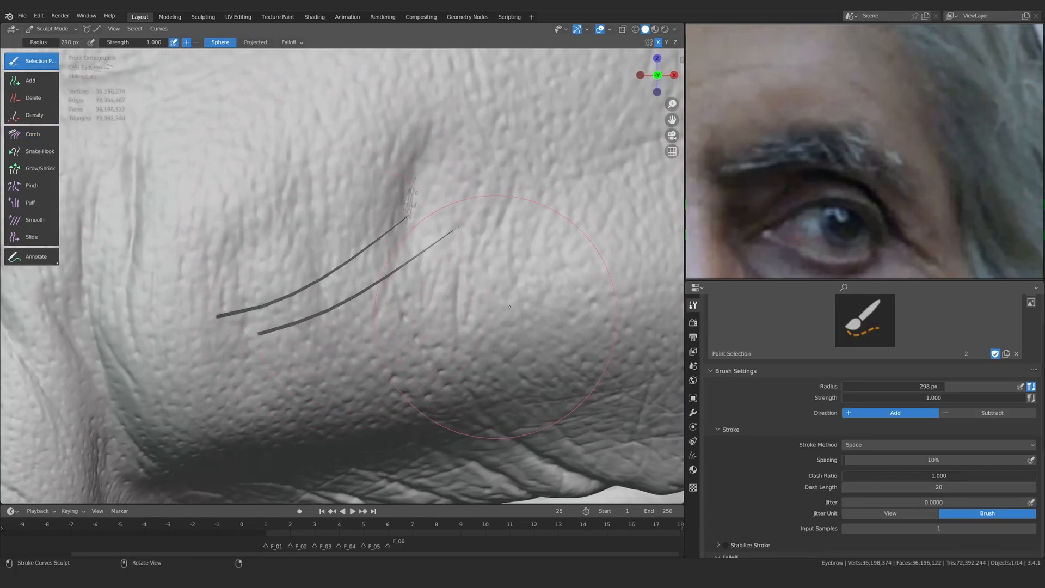
left_click(457, 342)
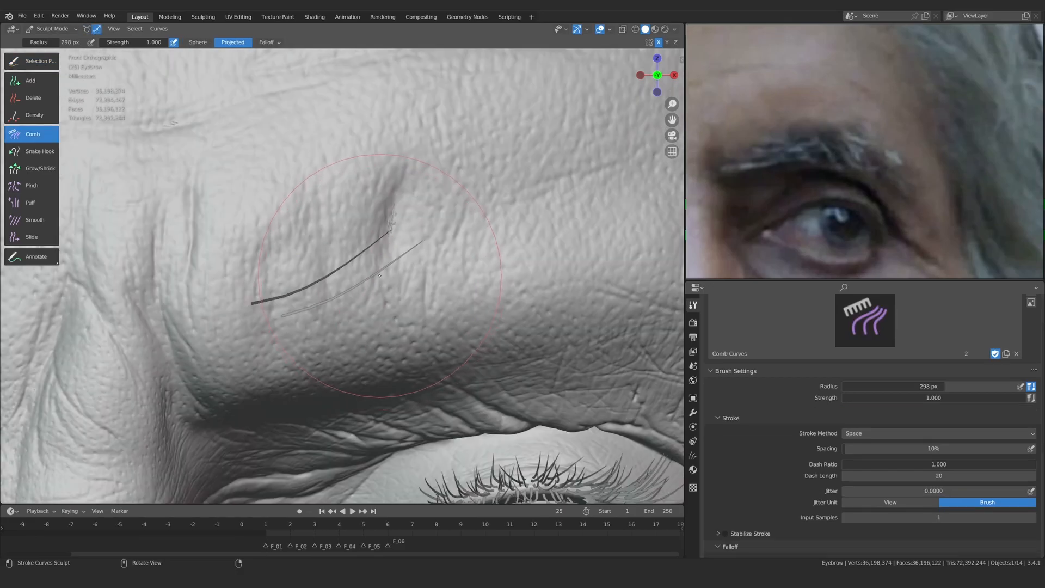
left_click_drag(380, 276, 390, 302)
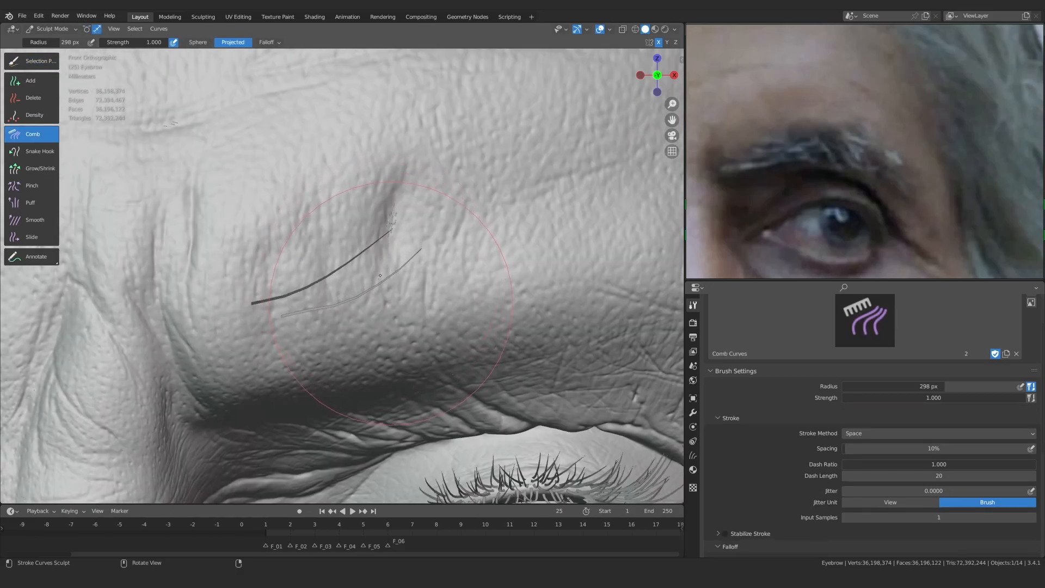
mouse_move(335, 236)
middle_mouse_down("ctrl")
mouse_move(334, 302)
mouse_move(333, 242)
middle_mouse_up("ctrl")
Slide the selected hair down to the lower edge of the inner brow
left_click(31, 236)
left_click_drag(280, 280, 276, 329)
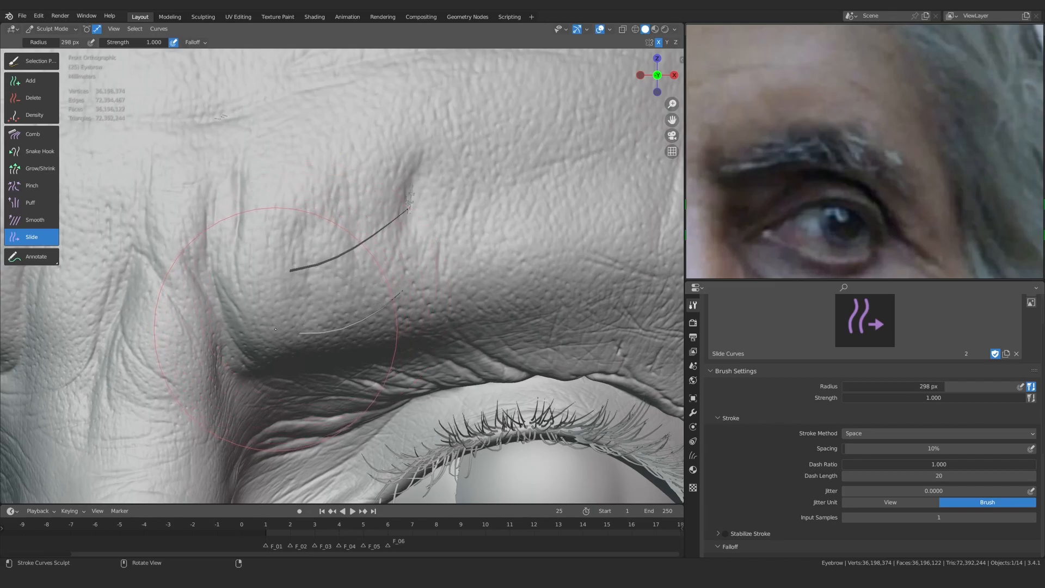
middle_click_drag(275, 329, 277, 378, "ctrl")
middle_click_drag(276, 378, 321, 391)
middle_click_drag(321, 391, 325, 300, "ctrl")
Reduce the Comb brush to 146 px and comb the middle of the lower hair slightly downward
left_click(33, 133)
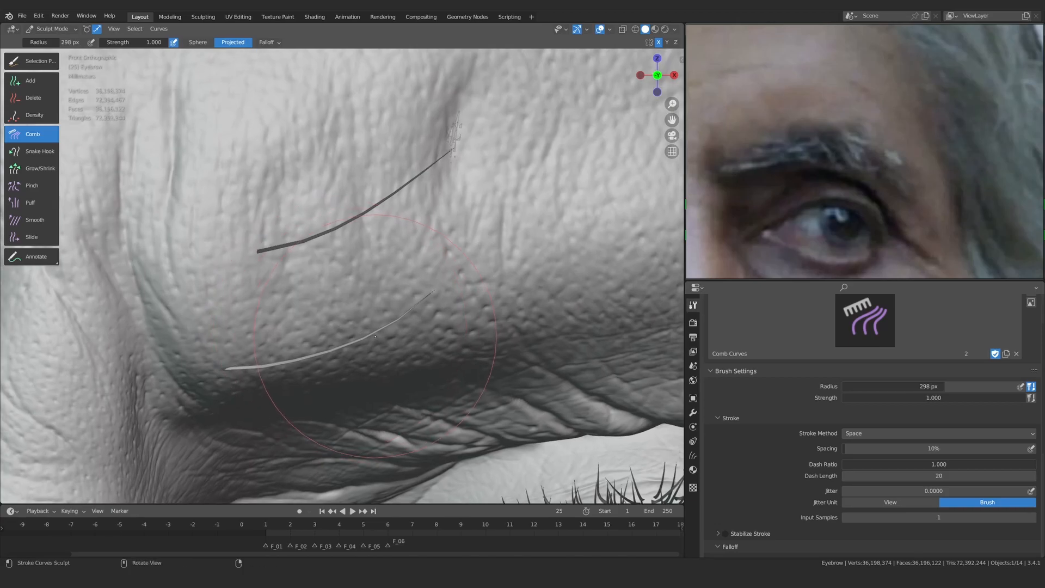
key("f")
left_click(438, 346)
left_click_drag(371, 338, 375, 346)
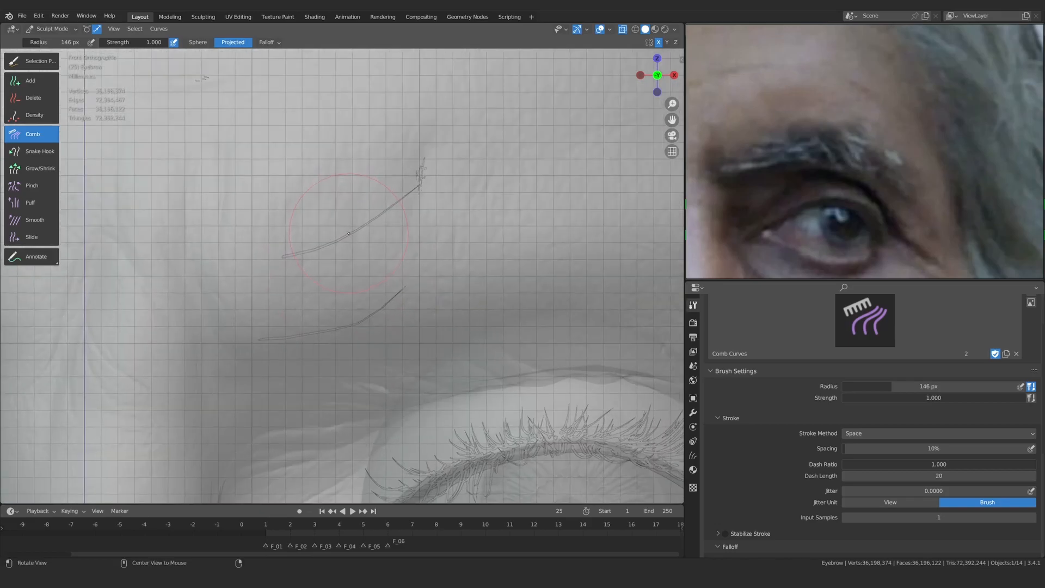
Select the upper hair and slide it down the inner brow, just above the lower hair
left_click(31, 61)
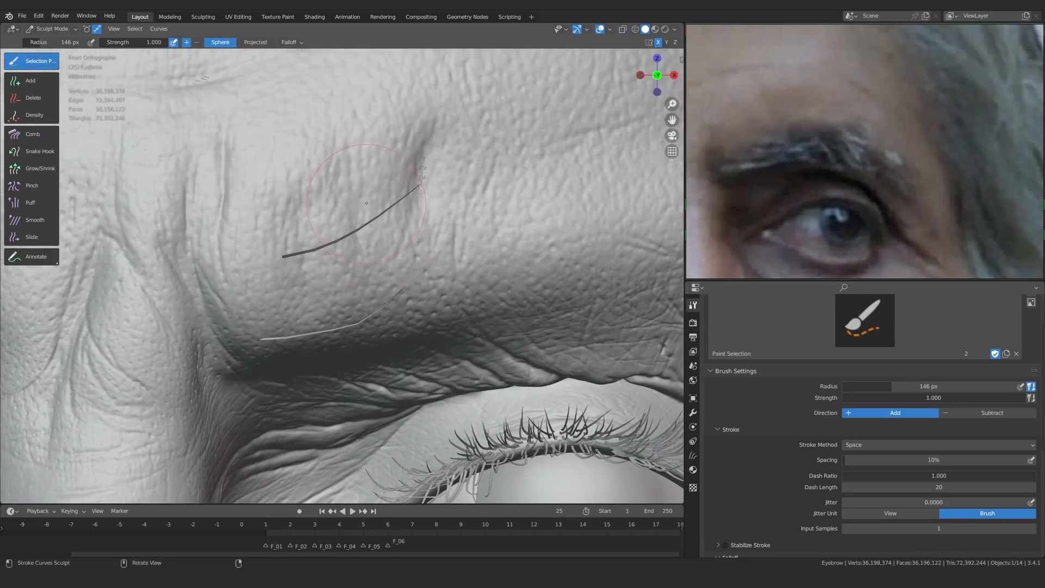
left_click(32, 237)
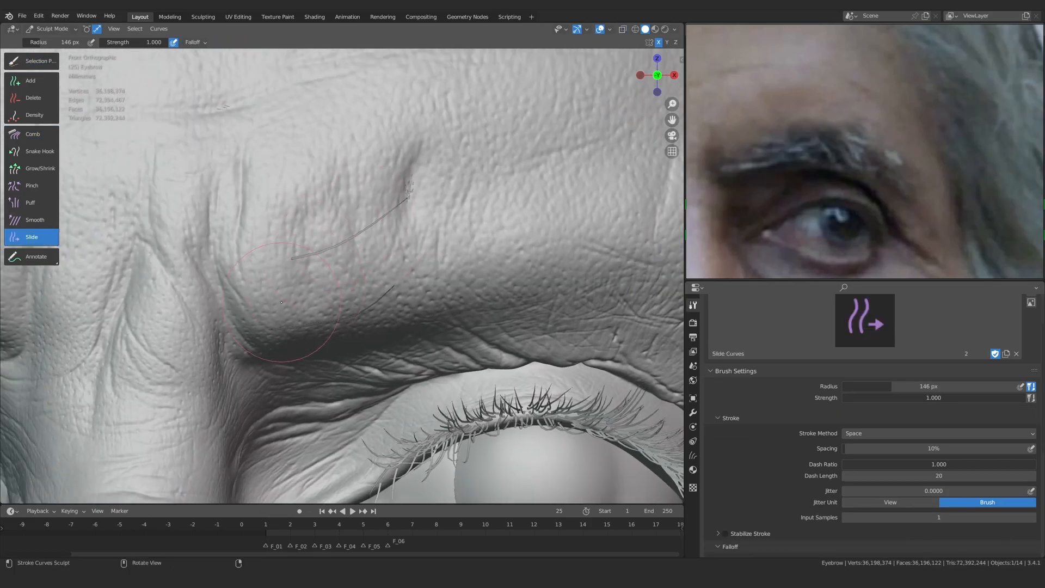
scroll(305, 263, "down", 3)
left_click_drag(306, 271, 289, 296)
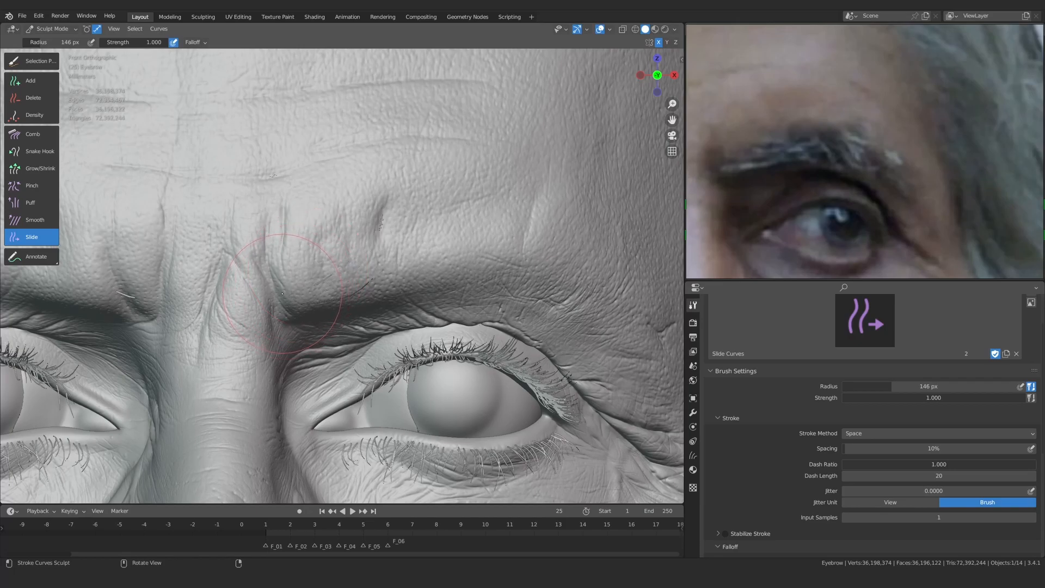
left_click_drag(292, 291, 293, 291)
Comb the moved upper hair with a 185 px brush, bending its middle downward along the brow
key("c")
scroll(423, 306, "up", 2)
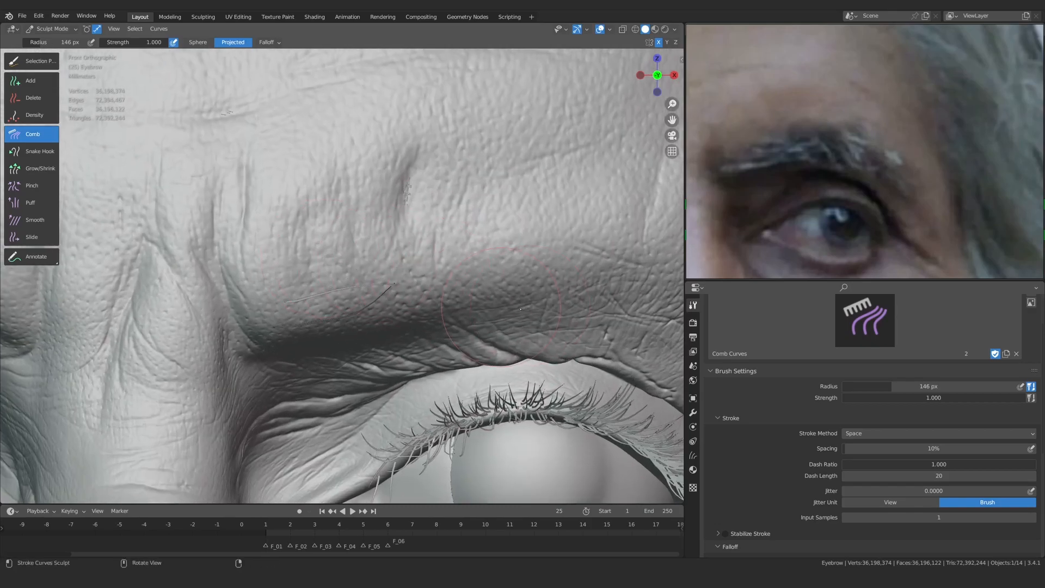
scroll(308, 305, "up", 2)
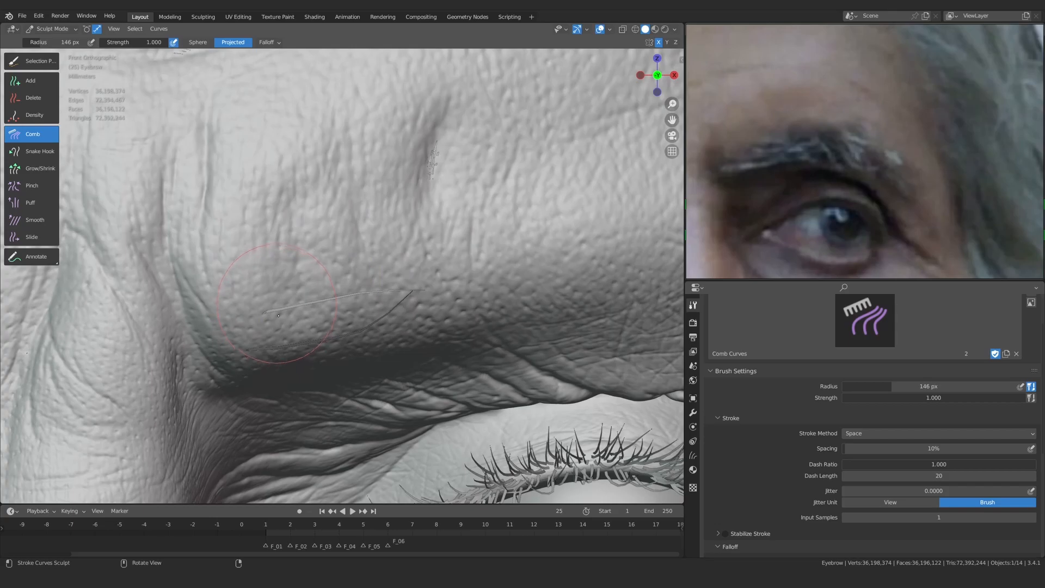
middle_click_drag(276, 302, 381, 272)
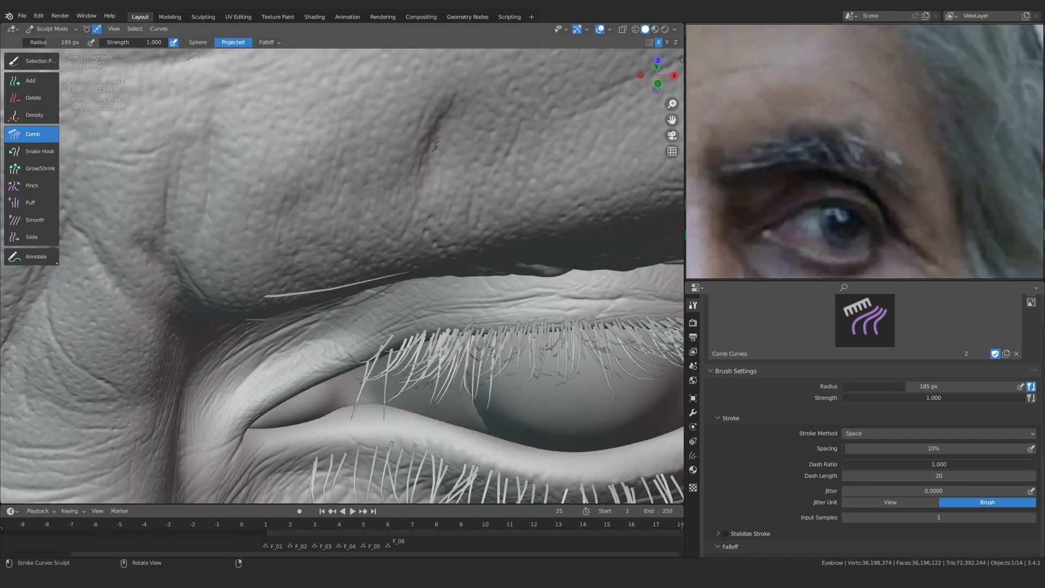
mouse_move(403, 293)
middle_mouse_down()
mouse_move(393, 334)
mouse_move(355, 274)
middle_mouse_up()
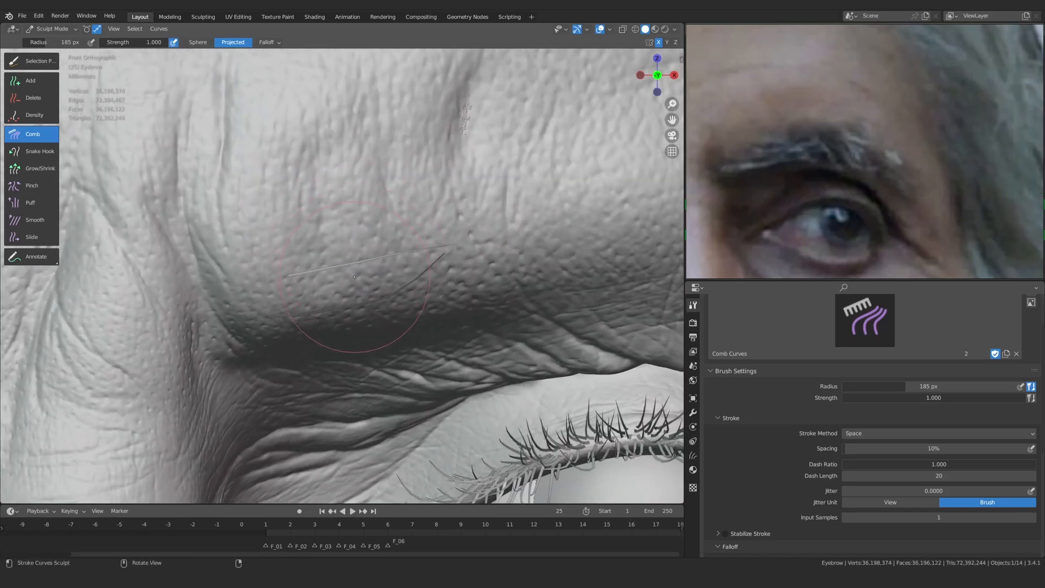
left_click_drag(327, 270, 339, 294)
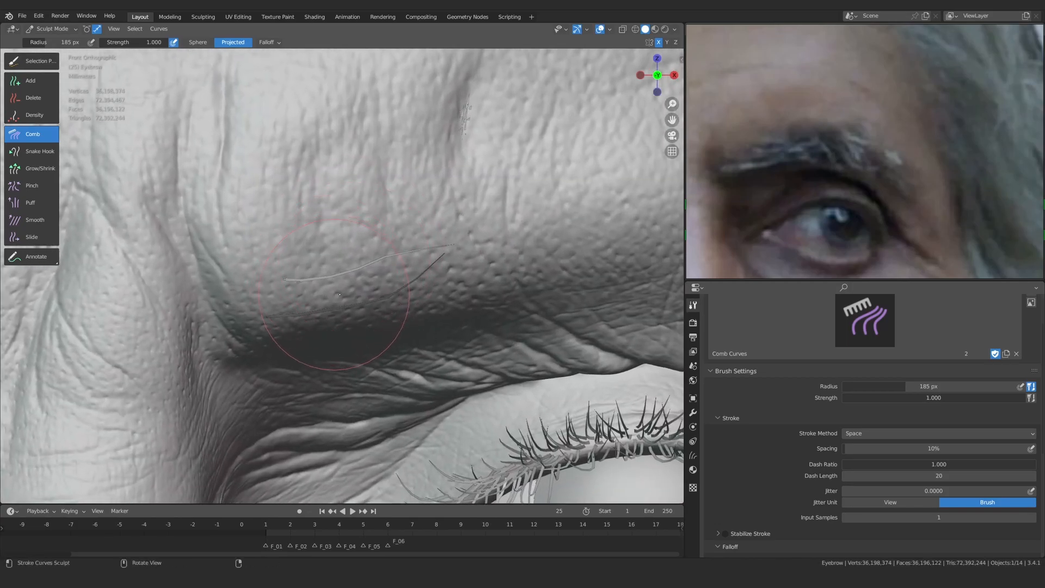
Shrink the Comb brush to 86 px and refine the outer end of the upper hair
key("f")
left_click(393, 273)
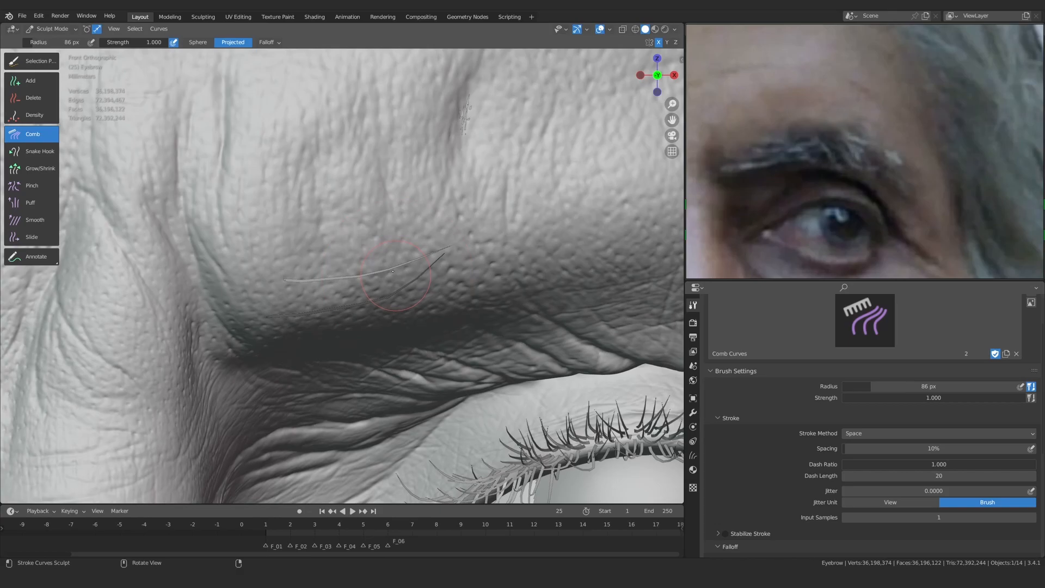
mouse_move(272, 283)
middle_mouse_down("shift")
mouse_move(375, 264)
mouse_move(370, 240)
mouse_move(381, 296)
mouse_move(279, 276)
middle_mouse_up("shift")
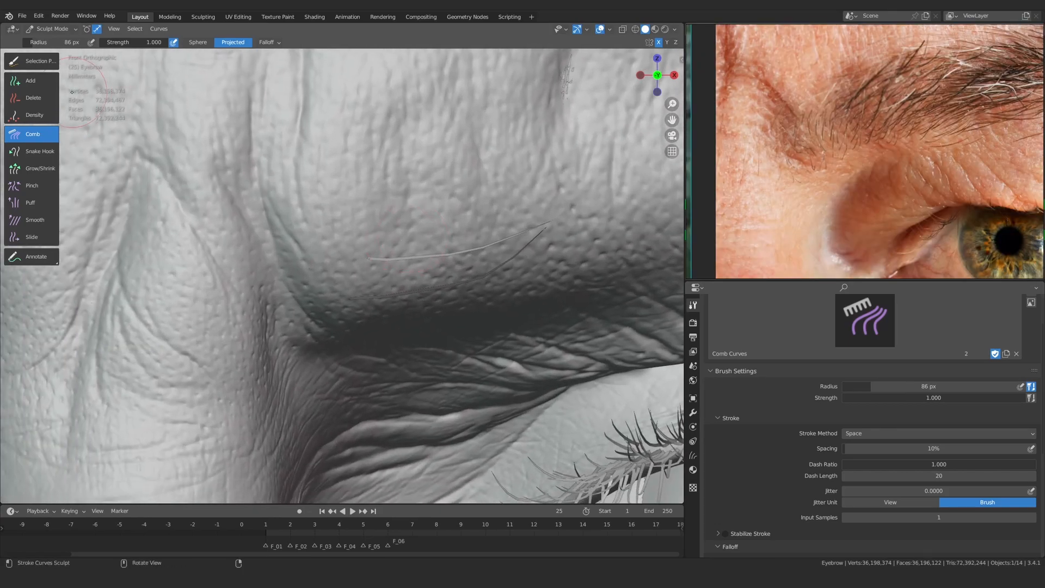
Add a new hair between the two inner brow hairs and comb it with a 184 px brush
left_click(31, 81)
scroll(365, 265, "up", 2)
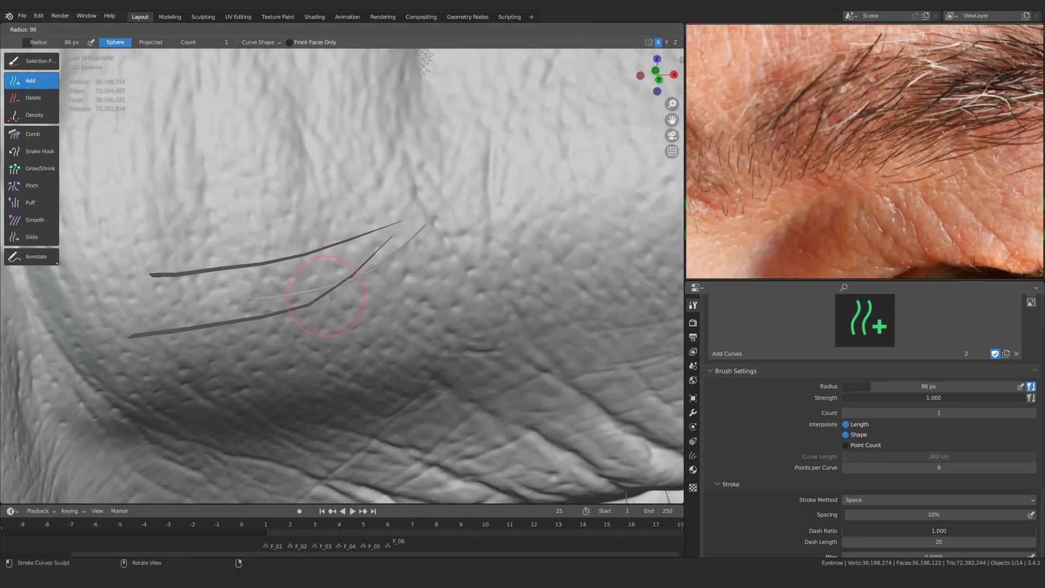
key("c")
key("f")
left_click(376, 294)
left_click_drag(355, 296, 463, 107)
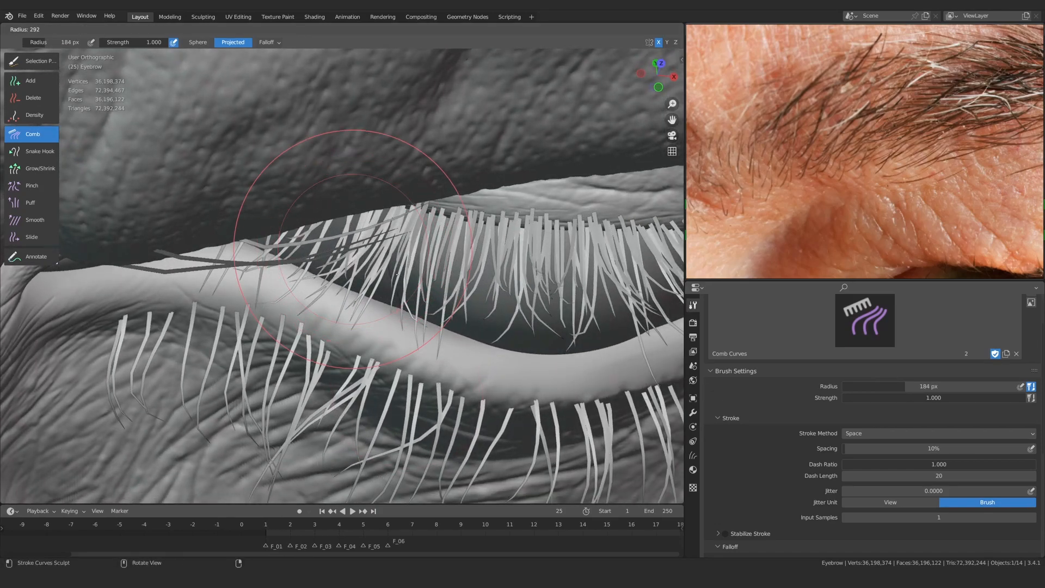
Enlarge the Comb brush to 293 px and comb the new middle hair into an arc along the brow
key("f")
left_click(338, 238)
left_click_drag(337, 237, 335, 250)
left_click_drag(420, 207, 447, 232)
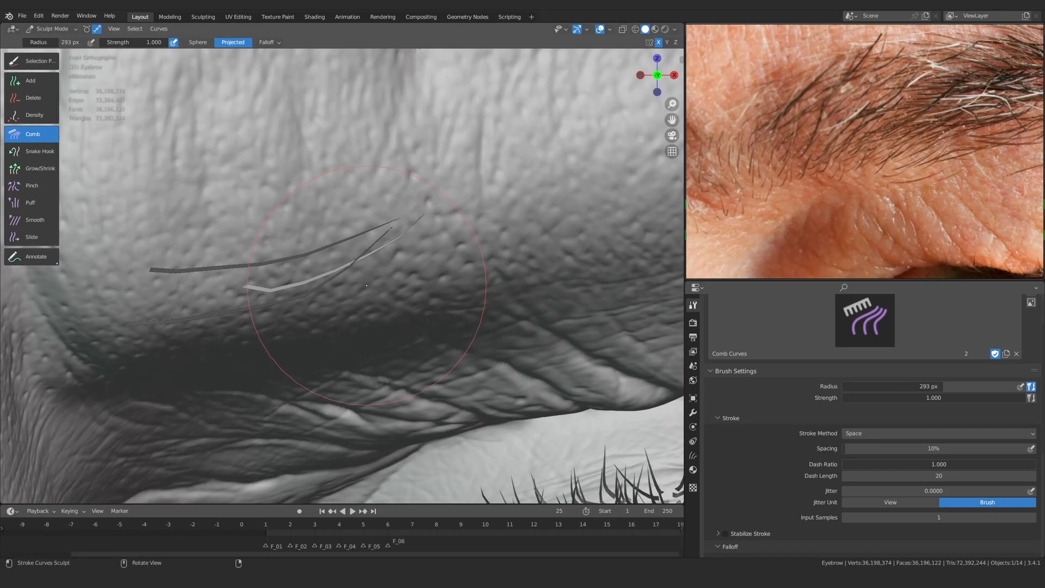
scroll(342, 273, "up", 3)
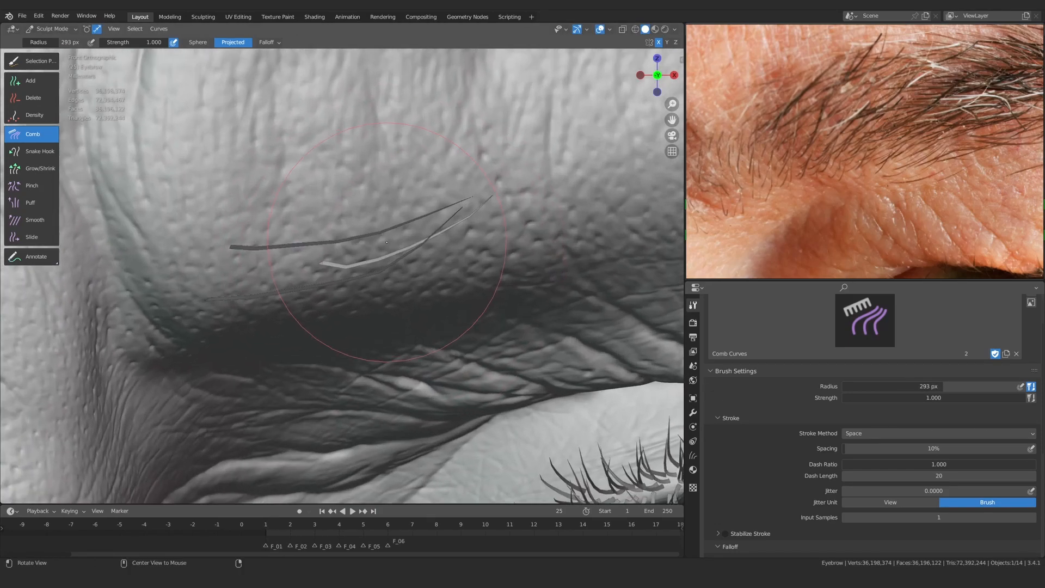
Add a new hair farther out on the brow, above the outer part of the eye
left_click(43, 82)
middle_click_drag(414, 211, 334, 229, "shift")
scroll(273, 268, "down", 4)
scroll(409, 235, "down", 2)
mouse_move(449, 220)
middle_mouse_down("shift")
mouse_move(409, 234)
mouse_move(444, 234)
middle_mouse_up("shift")
scroll(409, 235, "up", 2)
scroll(410, 231, "up", 1)
Comb the new outer brow hair outward and lengthen it with the Snake Hook brush
left_click(38, 135)
scroll(463, 229, "down", 1)
scroll(444, 234, "up", 1)
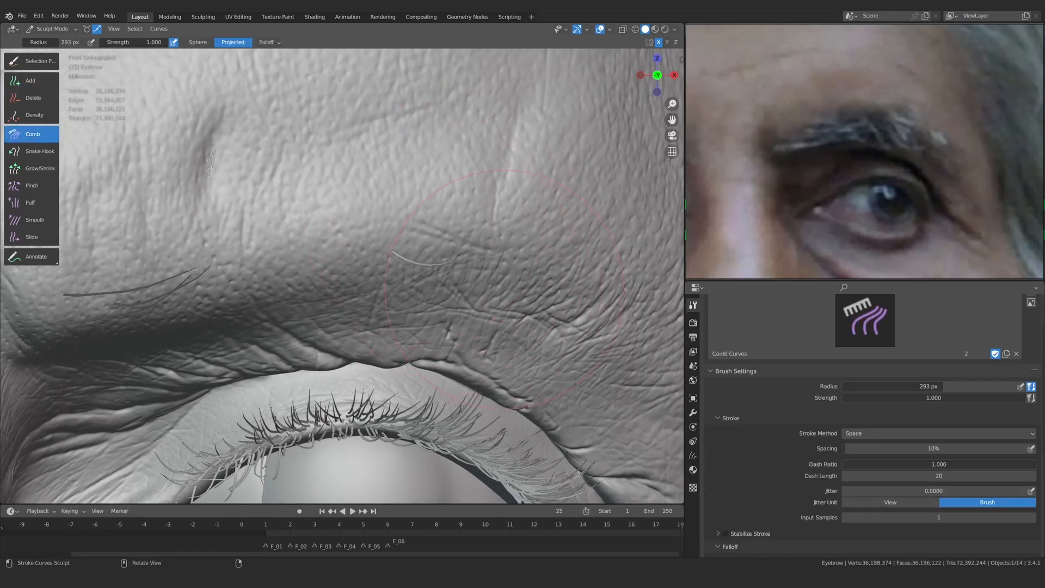
left_click(32, 151)
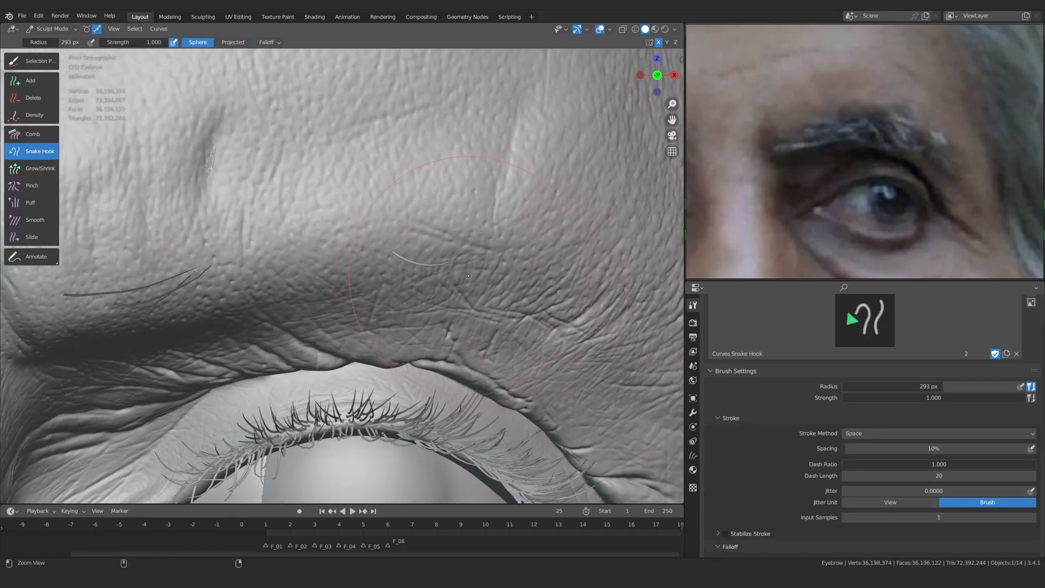
scroll(464, 266, "up", 1)
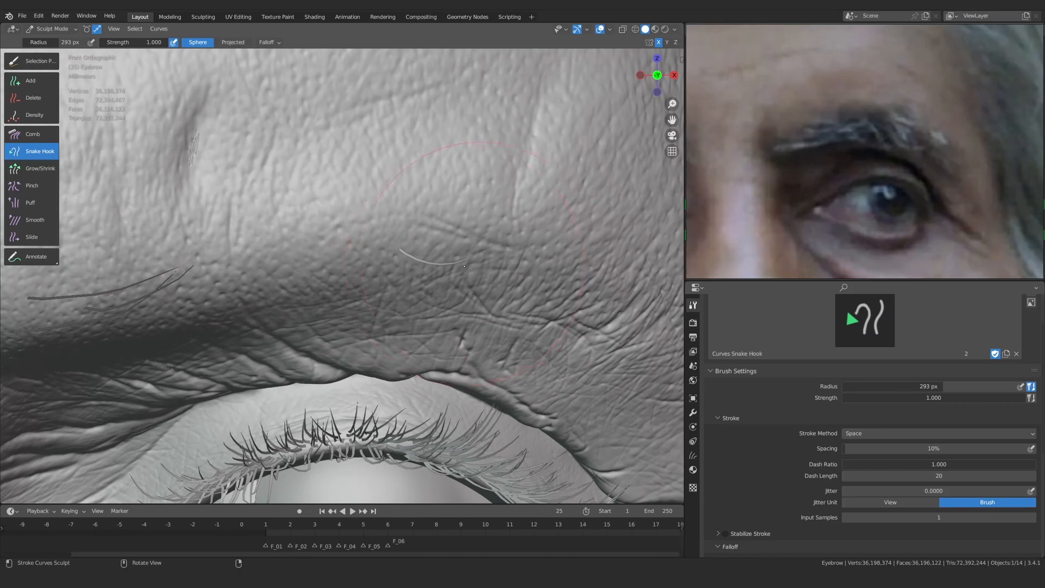
Reduce the Comb brush to 119 px and shape the outer hair into a shallow curve
left_click(32, 133)
middle_click_drag(494, 276, 503, 422, "ctrl")
key("f")
left_click(432, 265)
middle_click_drag(408, 343, 391, 271, "ctrl")
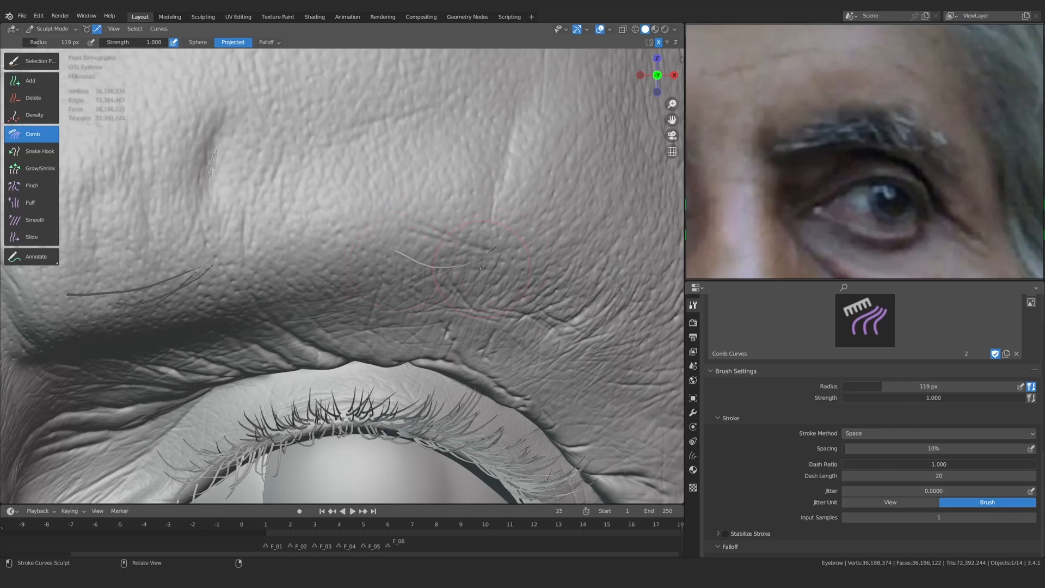
Set the Comb brush to 212 px and comb the outer hair against the brow surface from below
middle_click_drag(479, 268, 475, 389, "ctrl")
middle_click_drag(463, 337, 416, 234)
middle_click_drag(416, 234, 383, 446)
middle_click_drag(383, 446, 381, 331, "ctrl")
mouse_move(381, 332)
middle_mouse_down()
mouse_move(399, 352)
mouse_move(385, 359)
middle_mouse_up()
key("f")
left_click(409, 437)
mouse_move(409, 436)
left_mouse_down()
mouse_move(385, 403)
mouse_move(436, 327)
mouse_move(390, 427)
mouse_move(377, 415)
left_mouse_up()
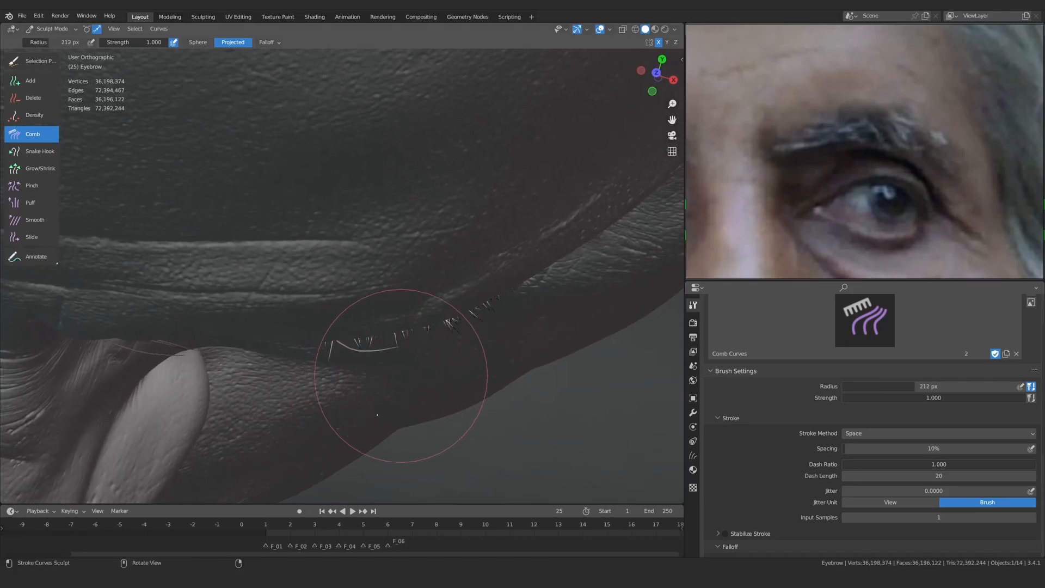
Finish combing the outer brow hair from below so it lies closer to the skin, and return to the front view
mouse_move(399, 378)
left_mouse_down()
mouse_move(375, 332)
mouse_move(365, 409)
left_mouse_up()
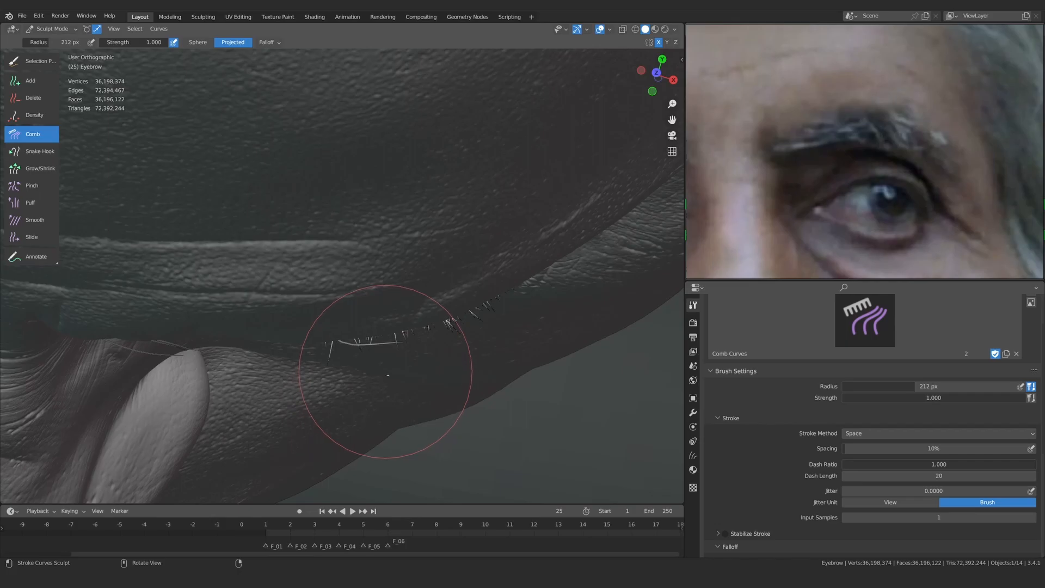
left_click_drag(433, 380, 437, 358, "ctrl+alt")
mouse_move(437, 358)
left_mouse_down("alt")
mouse_move(438, 381)
mouse_move(457, 392)
mouse_move(427, 313)
mouse_move(413, 348)
left_mouse_up("alt")
key("KP_1")
left_click_drag(405, 283, 389, 307, "ctrl+alt")
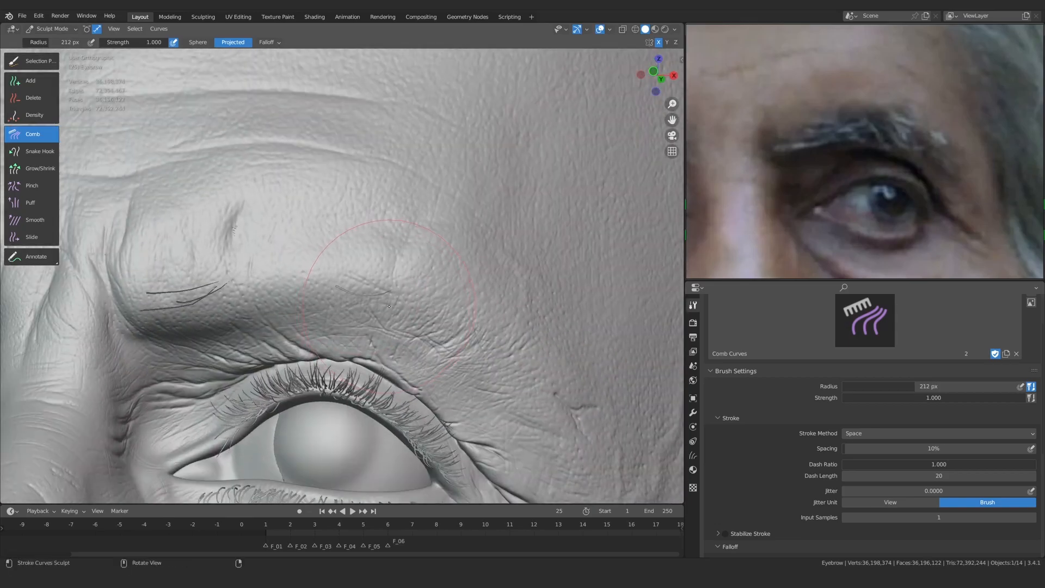
Lengthen the outer brow hair with the Snake Hook brush and set the Comb brush to 137 px to refine its upward curve
key("KP_1")
left_click(34, 151)
left_click_drag(428, 351, 434, 320, "ctrl+alt")
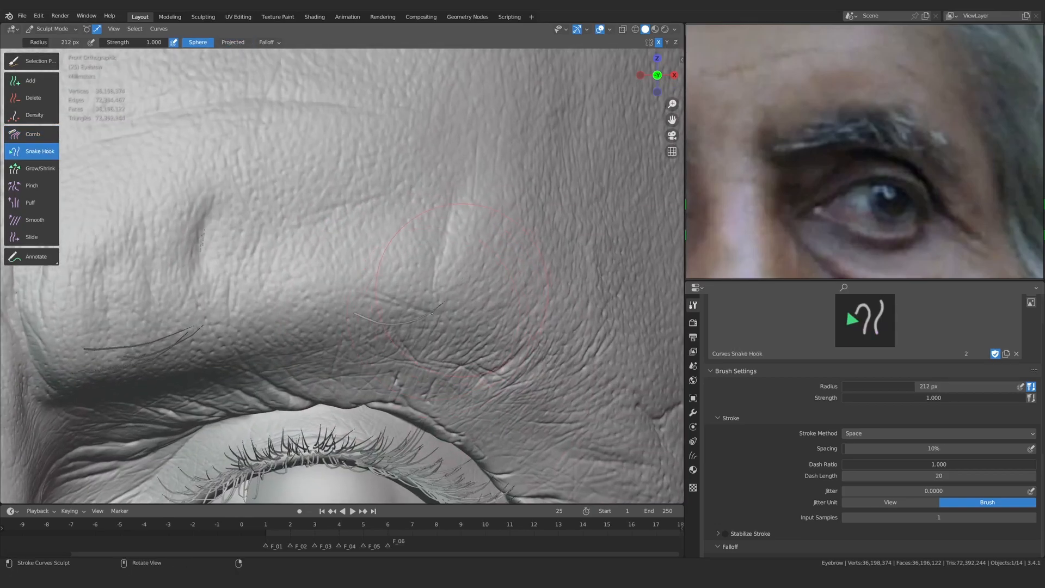
left_click(33, 134)
mouse_move(354, 266)
left_mouse_down("ctrl+alt")
mouse_move(345, 296)
mouse_move(343, 282)
left_mouse_up("ctrl+alt")
left_click_drag(342, 287, 412, 257, "alt+shift")
mouse_move(408, 306)
left_mouse_down("ctrl+alt")
mouse_move(404, 293)
mouse_move(431, 287)
mouse_move(401, 284)
left_mouse_up("ctrl+alt")
key("f")
left_click(400, 289)
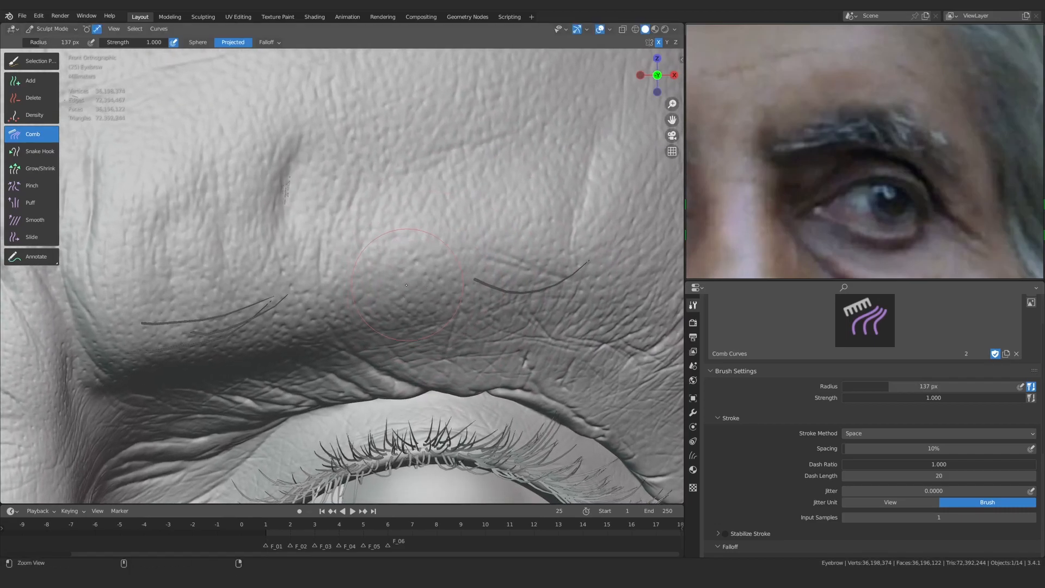
Add a new hair just above the inner brow hairs and comb it outward with its tip rising
left_click_drag(291, 268, 401, 256, "alt+shift")
left_click_drag(401, 257, 393, 247, "ctrl+alt")
left_click(33, 81)
mouse_move(321, 303)
left_mouse_down("ctrl+alt")
mouse_move(319, 287)
mouse_move(254, 299)
left_mouse_up("ctrl+alt")
key("c")
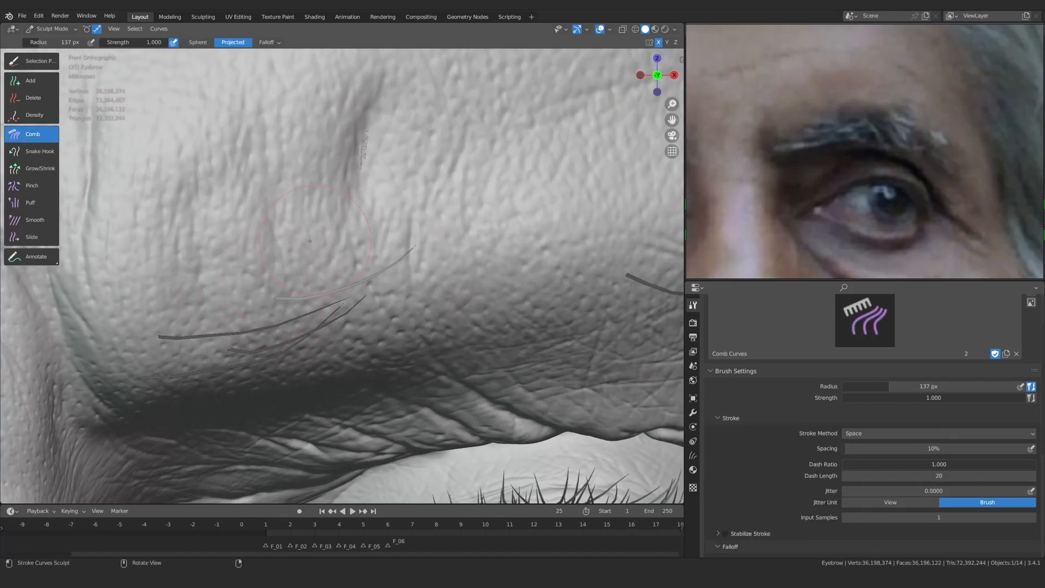
Shorten the new inner hair with the Grow/Shrink brush in Subtract direction and smooth its bend with a 157 px Comb brush
left_click(32, 168)
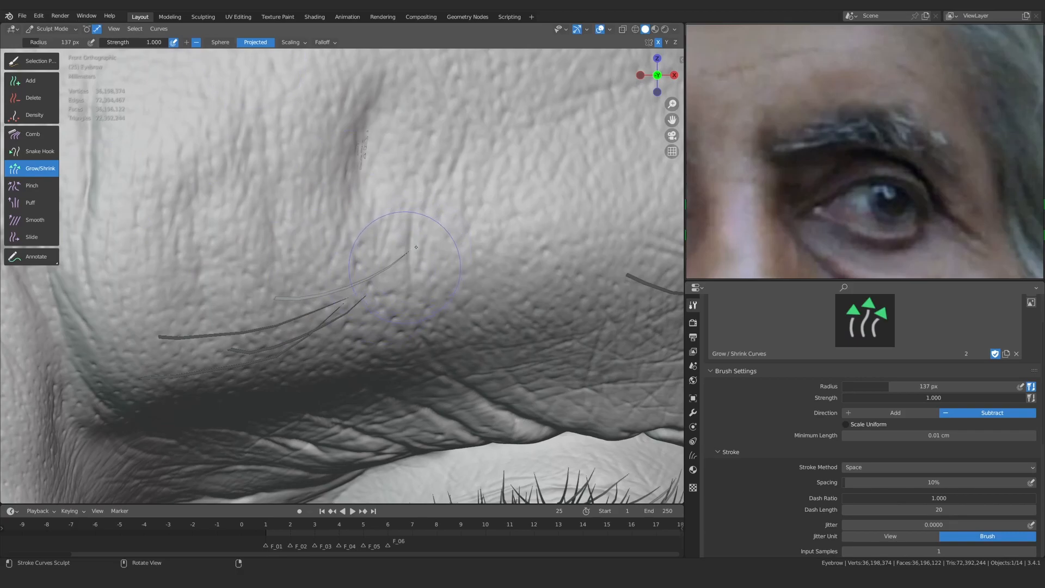
key("c")
scroll(370, 272, "up", 1)
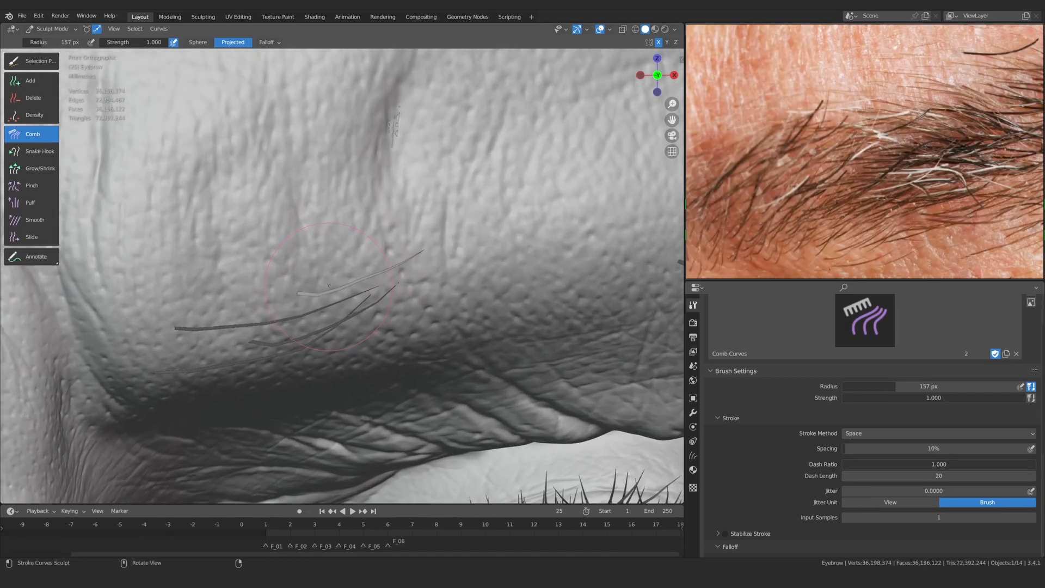
Comb the new inner hair against the skin from below and refine its shape from the front with a 94 px Comb brush
key("shift+s")
left_click(49, 134)
mouse_move(397, 223)
left_mouse_down("alt")
mouse_move(380, 274)
mouse_move(384, 316)
left_mouse_up("alt")
key("f")
left_click(470, 338)
mouse_move(398, 365)
left_mouse_down()
mouse_move(411, 327)
mouse_move(371, 330)
mouse_move(384, 226)
mouse_move(405, 246)
left_mouse_up()
key("KP_1")
key("f")
left_click(358, 248)
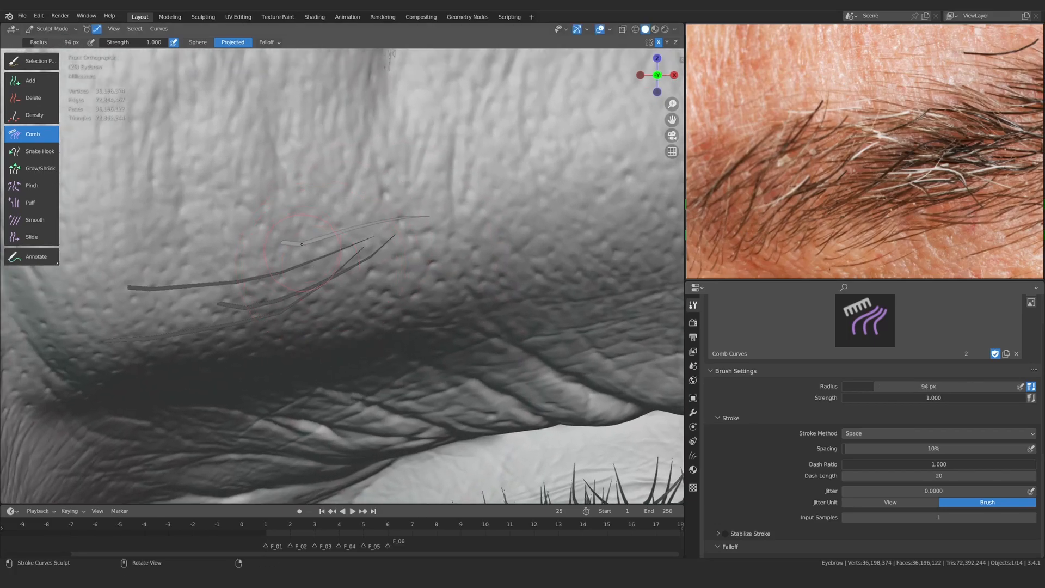
left_click_drag(303, 246, 360, 287, "ctrl+alt")
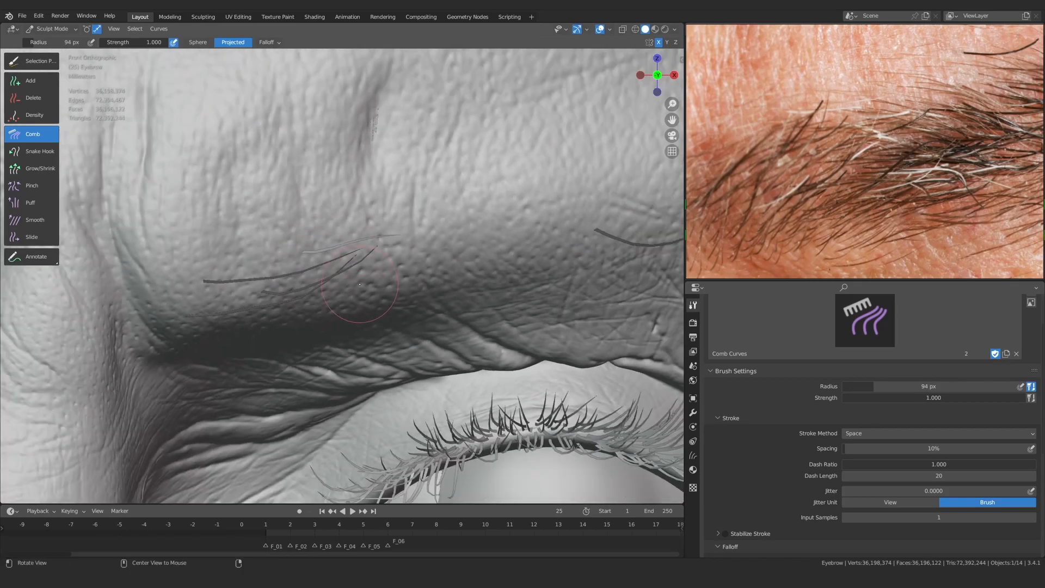
Add a new hair on the upper middle of the brow, inward of the outer hair
left_click(32, 82)
mouse_move(414, 185)
left_mouse_down("ctrl+alt")
mouse_move(435, 215)
mouse_move(408, 222)
left_mouse_up("ctrl+alt")
mouse_move(408, 222)
left_mouse_down("ctrl+alt")
mouse_move(422, 244)
mouse_move(372, 239)
left_mouse_up("ctrl+alt")
Set the Comb brush to 153 px and comb the upper mid-brow hair outward into a shallow wave
left_click(33, 134)
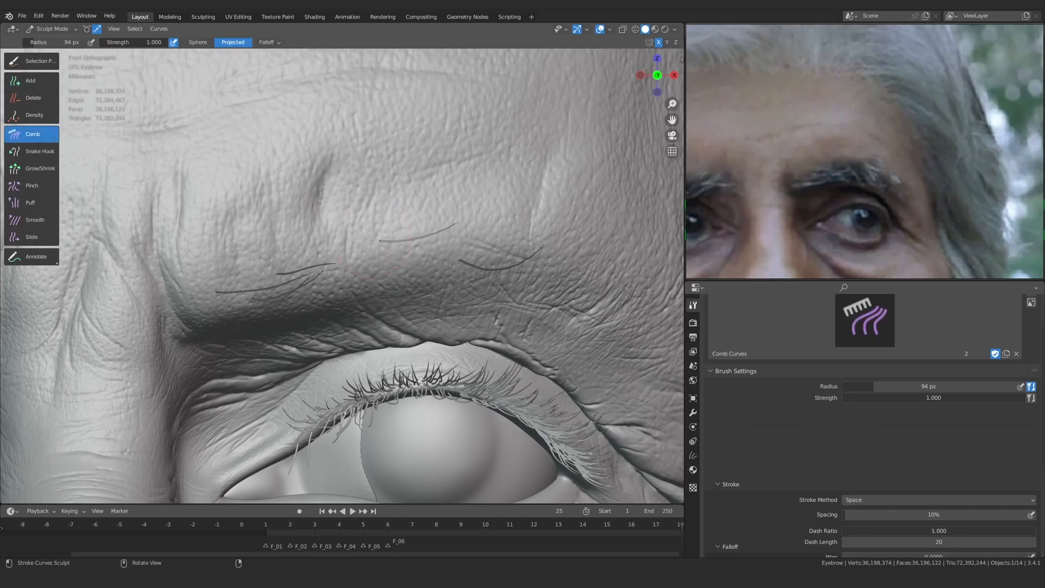
left_click_drag(479, 263, 492, 240, "ctrl+alt")
key("f")
middle_click_drag(434, 219, 430, 208, "ctrl")
left_click_drag(416, 212, 454, 239)
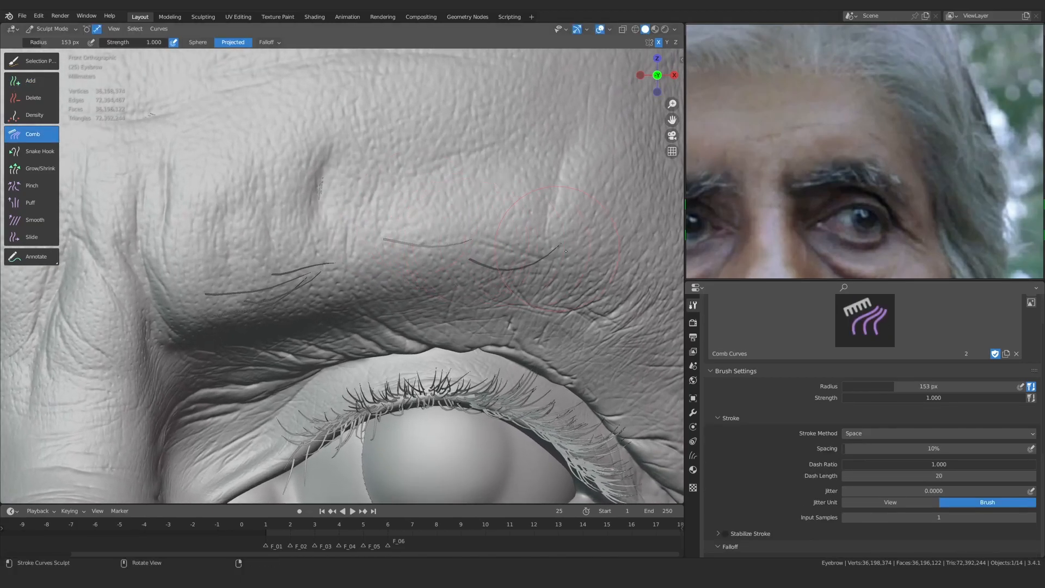
scroll(420, 248, "up", 4)
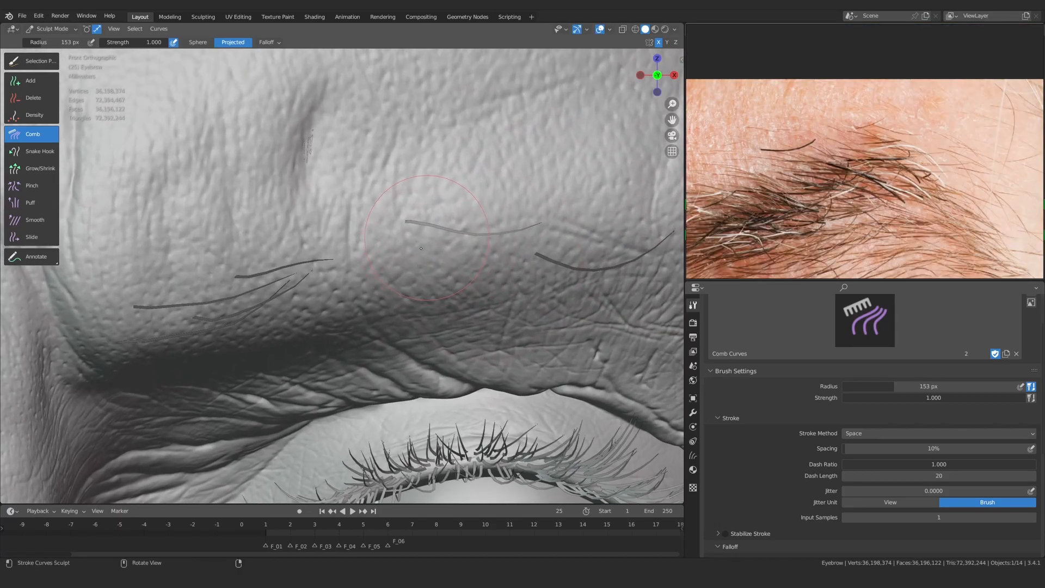
middle_click_drag(490, 265, 490, 300, "ctrl")
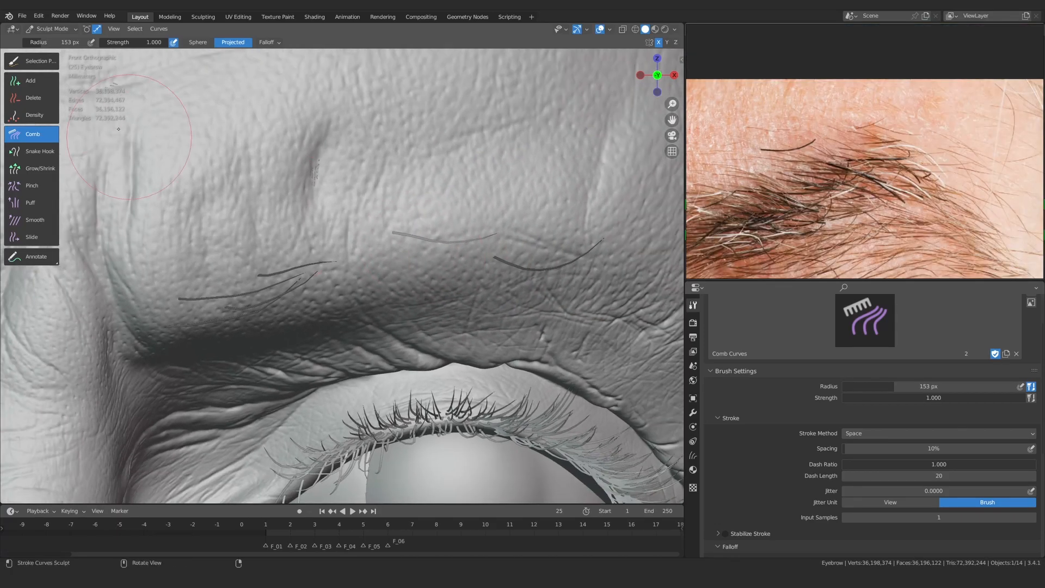
Add a hair just inward of the upper mid-brow hair and comb its tip downward
left_click(31, 81)
middle_click_drag(337, 258, 337, 235, "ctrl")
left_click(332, 237)
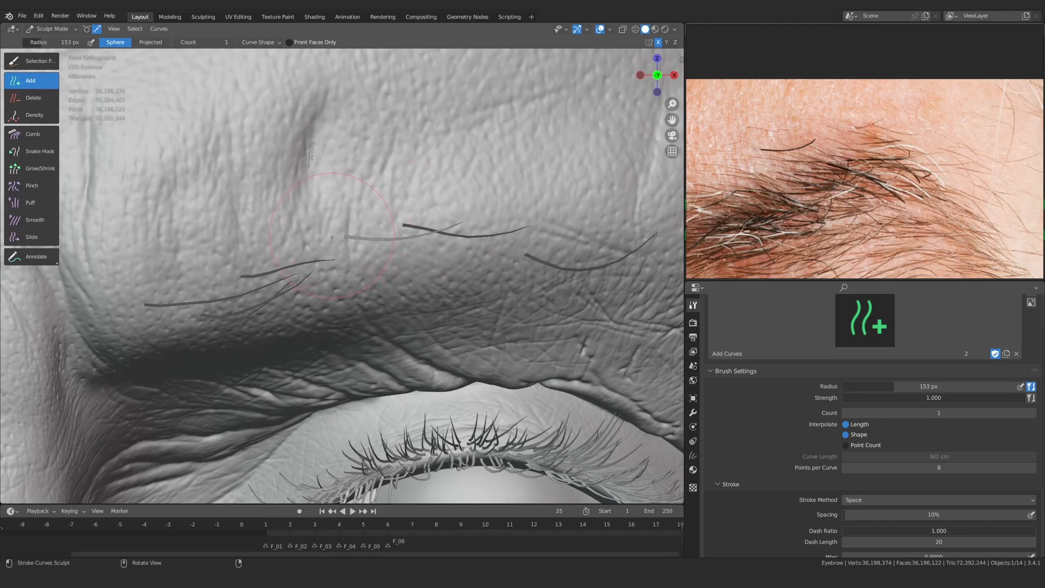
left_click(31, 134)
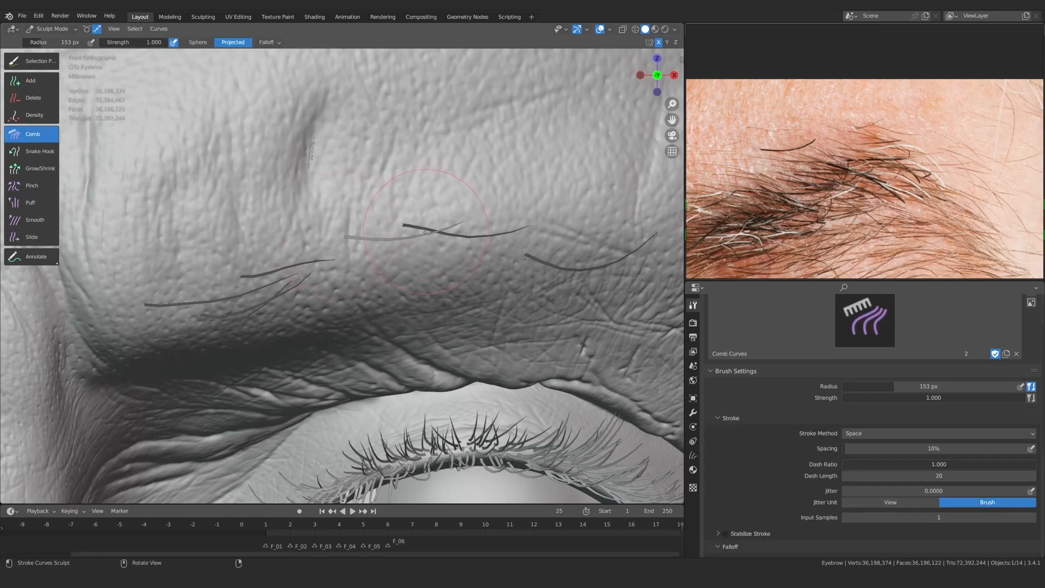
left_click_drag(362, 250, 527, 252)
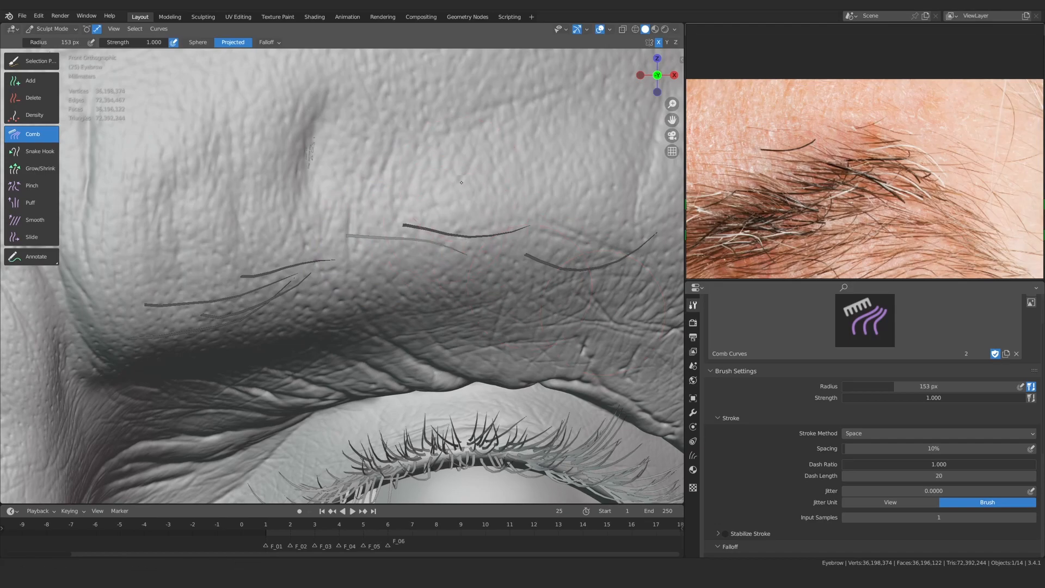
Add another hair between the inner group and the mid-brow hairs, and comb its outer end downward
scroll(445, 220, "down", 3)
left_click(33, 80)
scroll(358, 239, "up", 4)
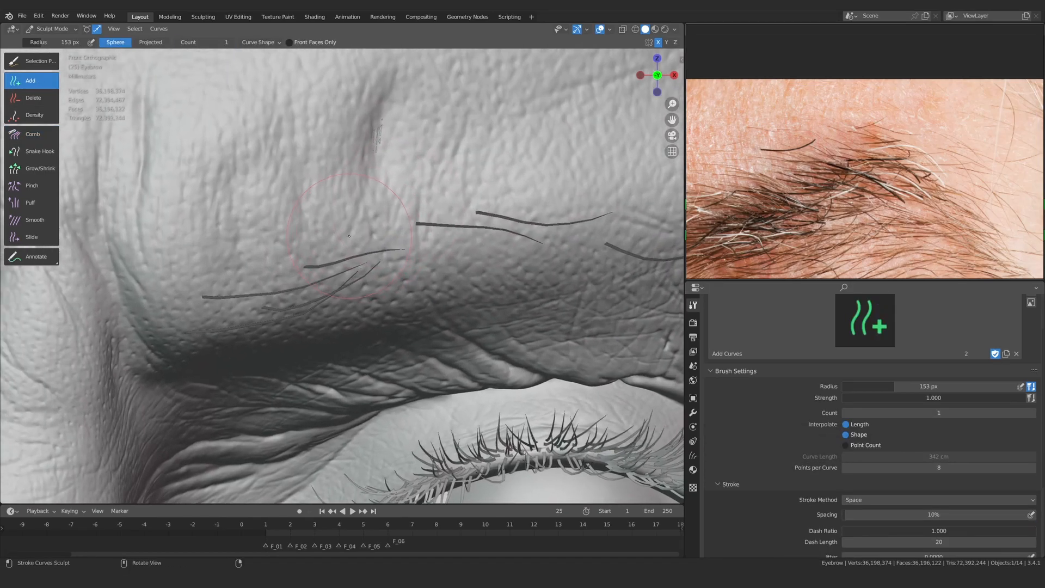
left_click(33, 134)
scroll(419, 206, "up", 1)
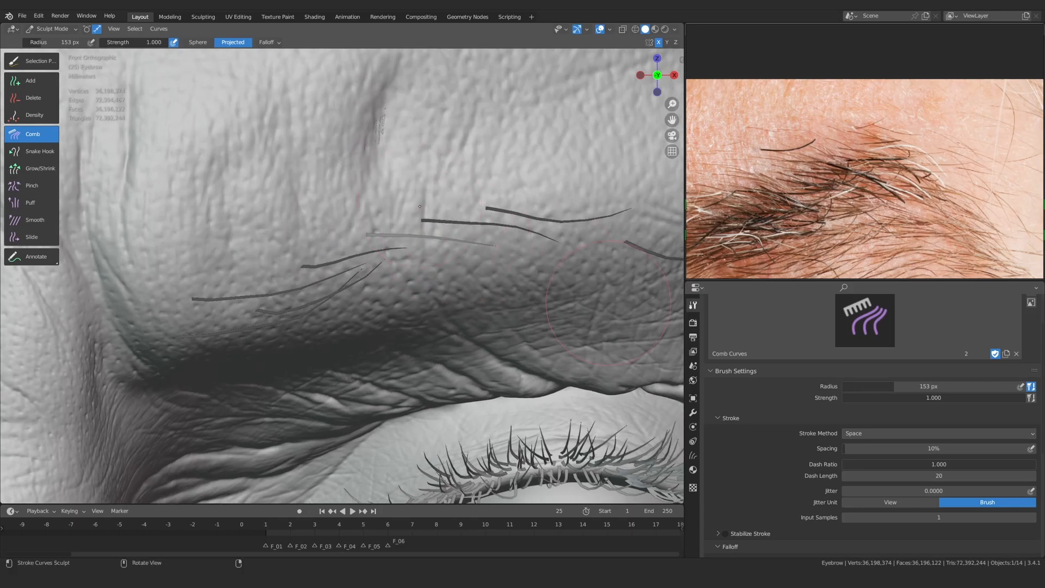
left_click_drag(498, 227, 519, 255)
middle_click_drag(579, 296, 579, 333, "ctrl")
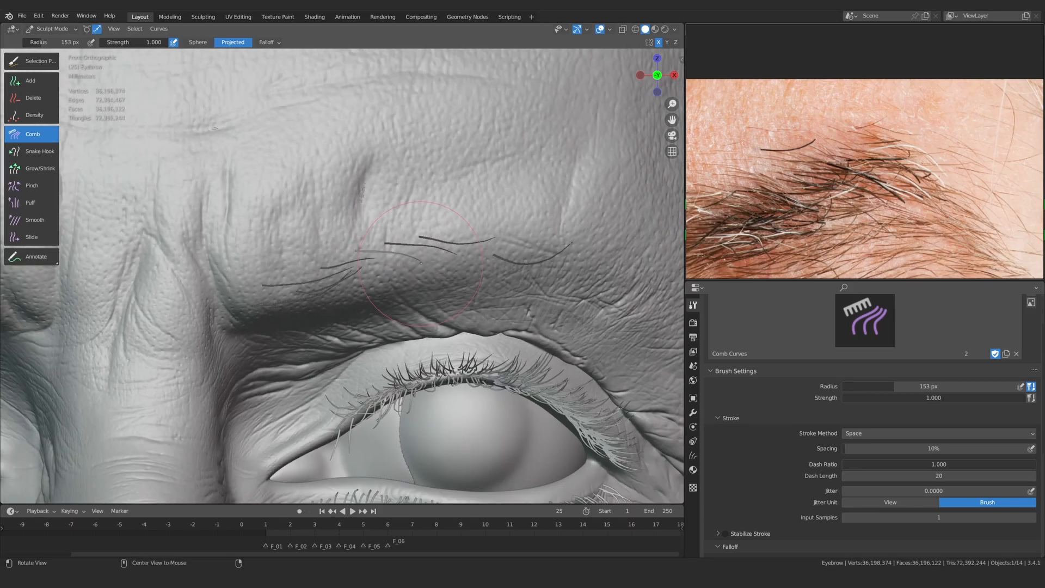
Add a hair on the lower brow beneath the mid-brow hairs and comb its tip upward
left_click(31, 81)
middle_click_drag(510, 244, 433, 239, "shift")
middle_click_drag(433, 239, 433, 218, "ctrl")
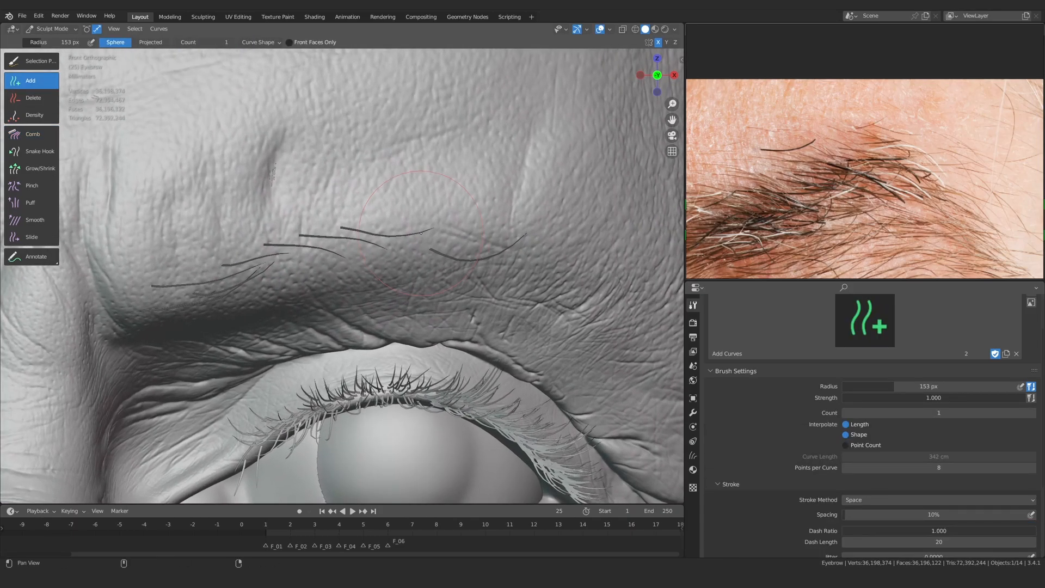
middle_click_drag(386, 276, 460, 257, "shift")
left_click(459, 257)
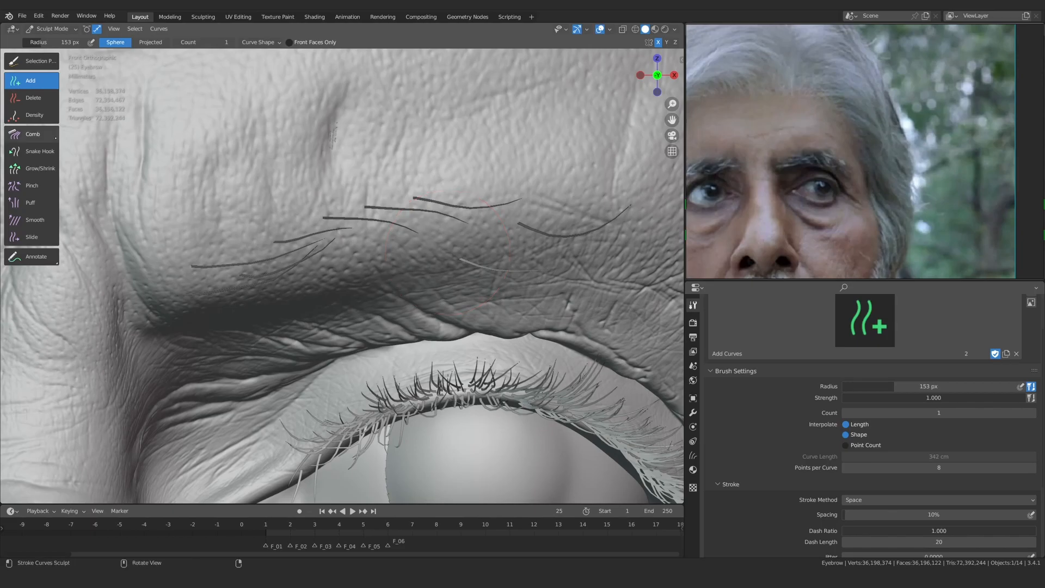
left_click(33, 134)
left_click_drag(498, 285, 466, 288)
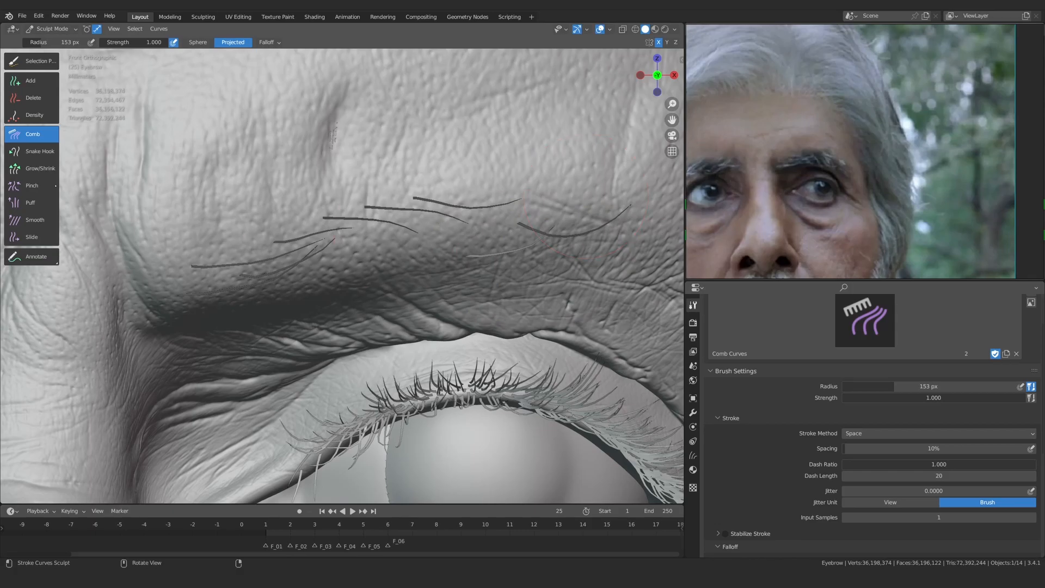
Smooth the lower brow hair with a 207 px Smooth brush and return to the Comb brush
left_click(39, 220)
middle_click_drag(593, 278, 593, 236, "ctrl")
middle_click_drag(593, 236, 489, 252, "shift")
key("f")
left_click(512, 252)
middle_click_drag(433, 293, 425, 275, "ctrl")
left_click_drag(425, 276, 431, 274)
left_click(32, 134)
scroll(103, 137, "down", 4)
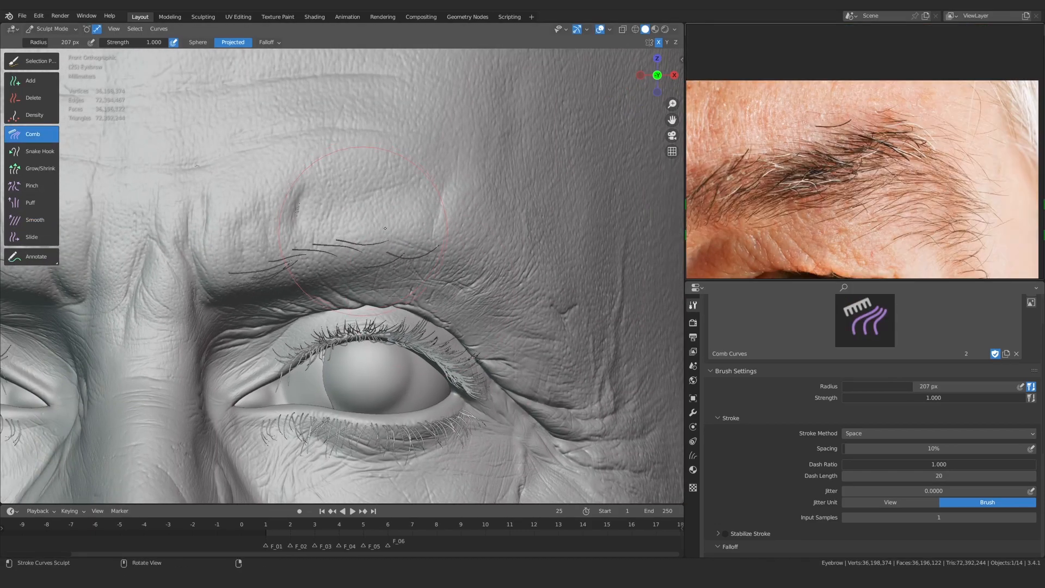
Add a hair along the upper edge of the outer brow, above the curved outer hair
scroll(104, 137, "up", 5)
left_click(31, 80)
middle_click_drag(456, 189, 423, 214, "shift")
middle_click_drag(424, 214, 414, 203, "ctrl")
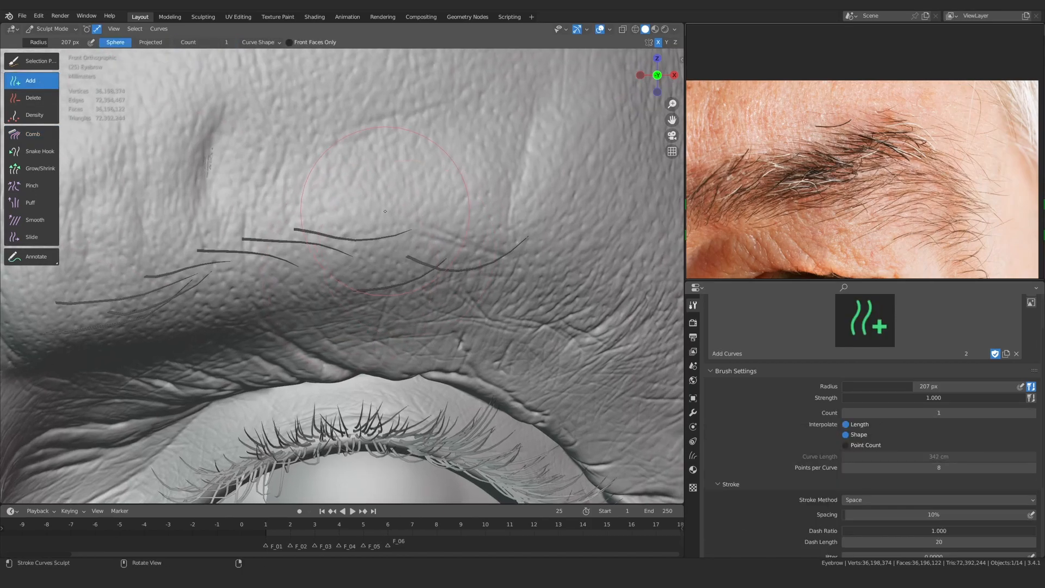
left_click(404, 199)
Comb the new upper outer hair with a 207 px Comb brush so it slopes down toward the temple
key("c")
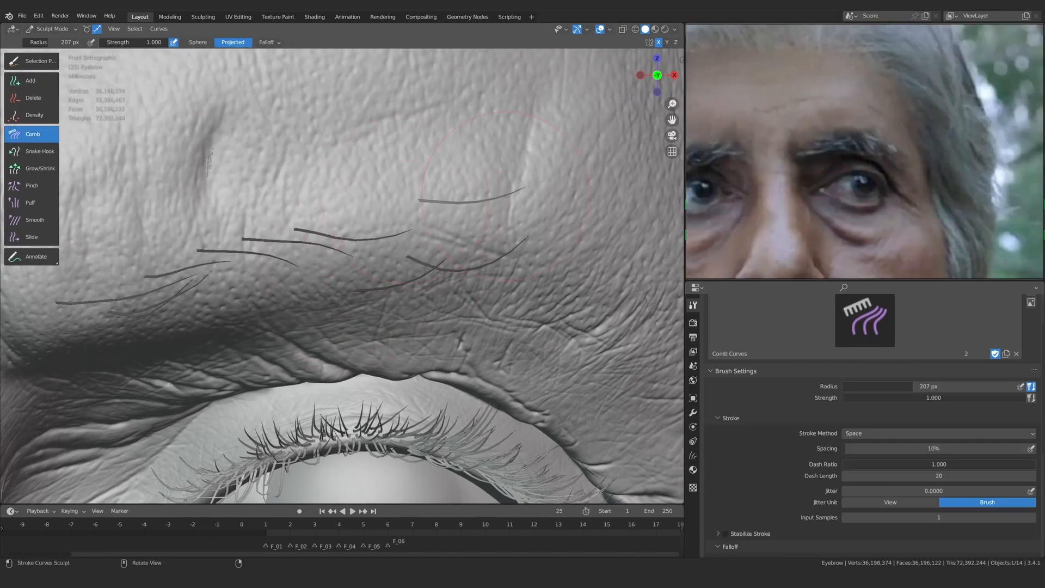
left_click_drag(493, 164, 518, 207)
middle_click_drag(522, 210, 532, 190, "ctrl")
left_click_drag(566, 188, 632, 271)
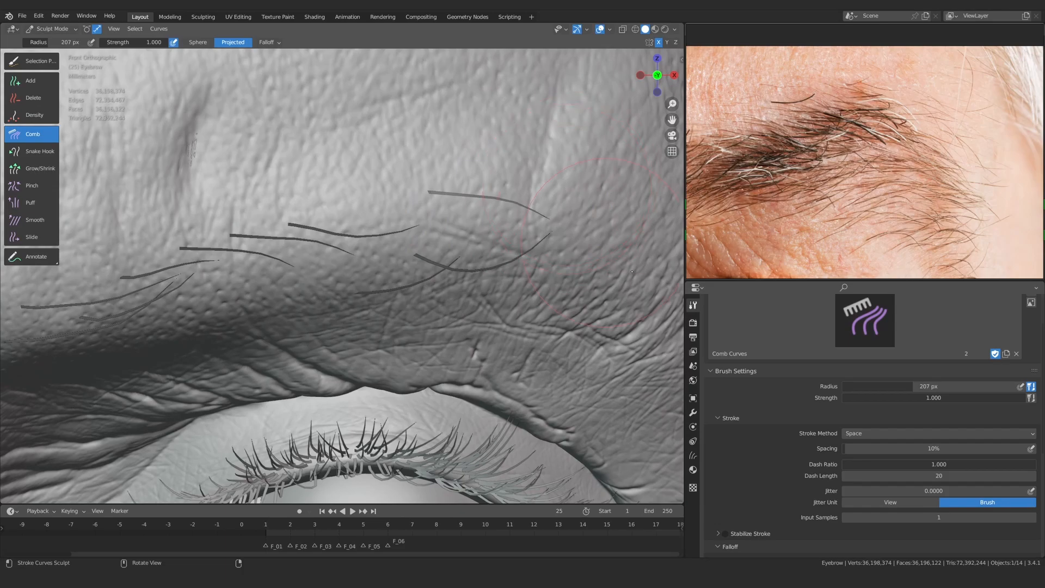
left_click_drag(493, 195, 520, 213)
Reduce the Comb brush to 148 px and comb the upper outer hair to follow the brow surface
middle_click_drag(549, 253, 485, 274, "shift")
key("f")
left_click(460, 273)
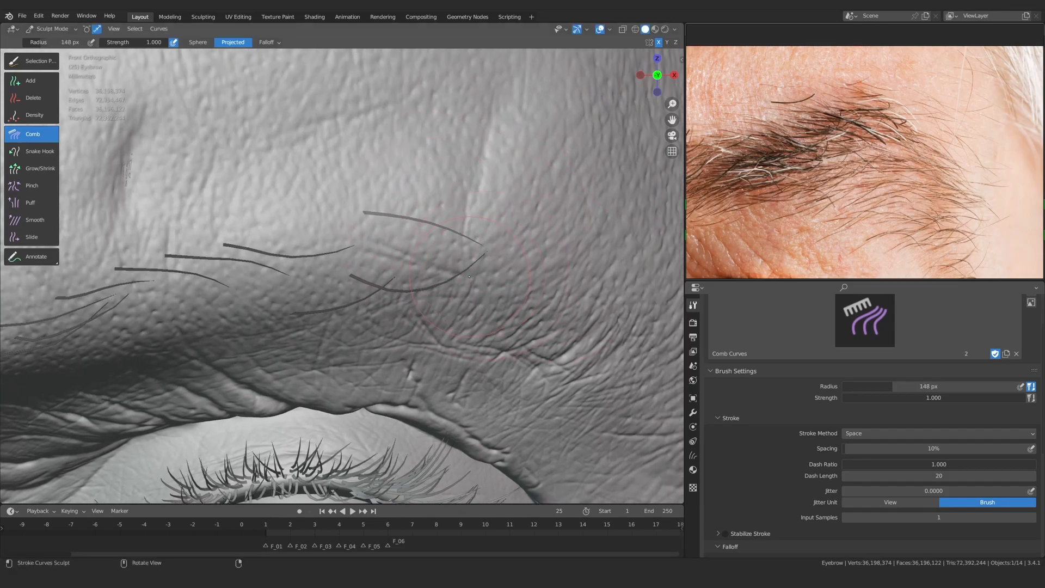
left_click_drag(402, 218, 387, 233, "alt")
mouse_move(417, 277)
left_mouse_down("alt")
mouse_move(378, 394)
mouse_move(469, 371)
left_mouse_up("alt")
Set the Comb brush to 236 px and comb the upper outer hair into a straighter slope
key("f")
left_click(515, 361)
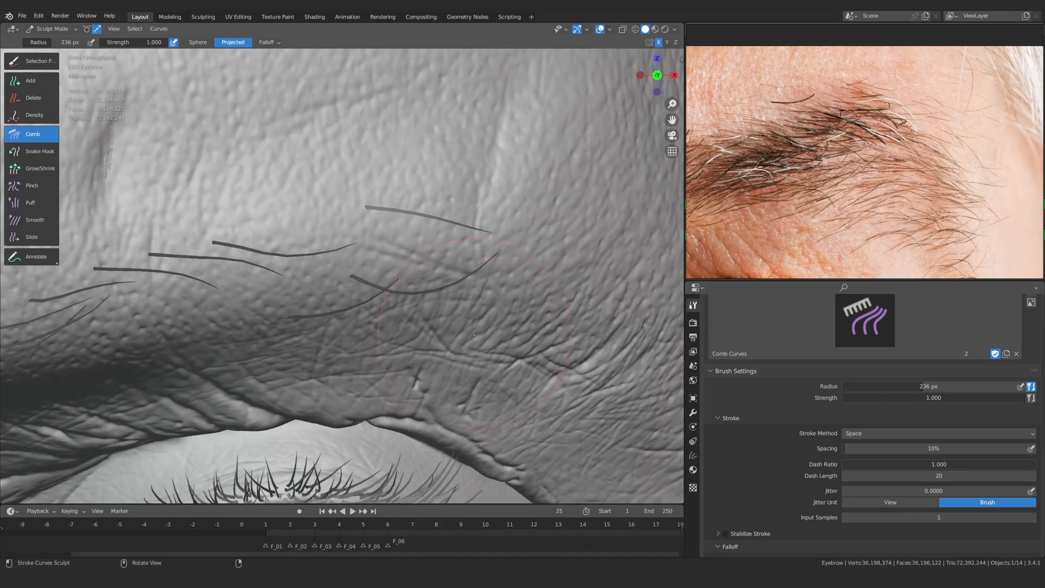
left_click_drag(457, 223, 472, 225)
middle_click_drag(480, 262, 480, 248, "ctrl")
Refine the upper outer hair with a 162 px Comb brush and pull its tip outward with the Snake Hook brush
key("f")
left_click(450, 248)
left_click_drag(449, 247, 453, 231)
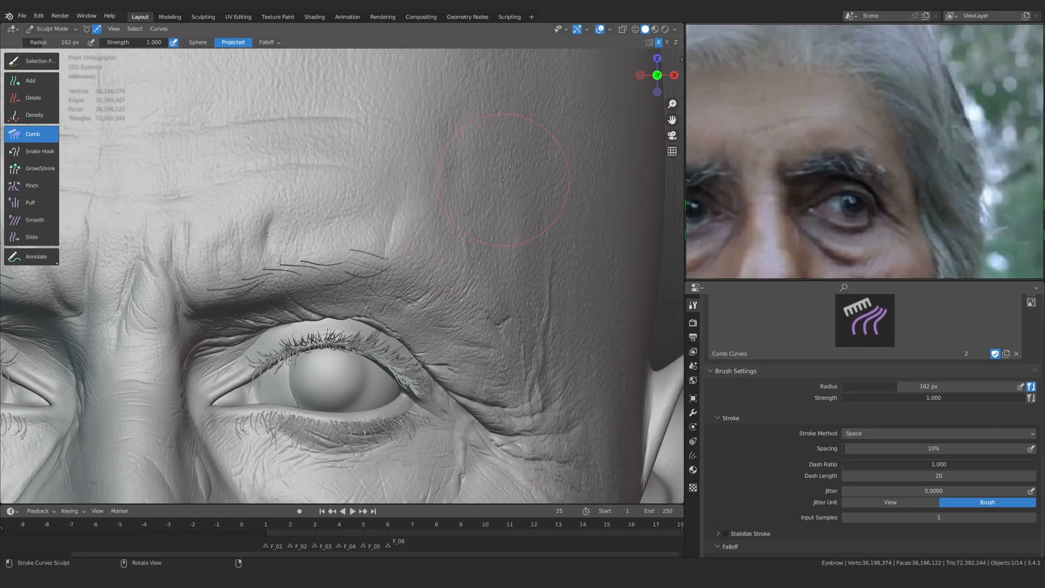
scroll(503, 179, "up", 5)
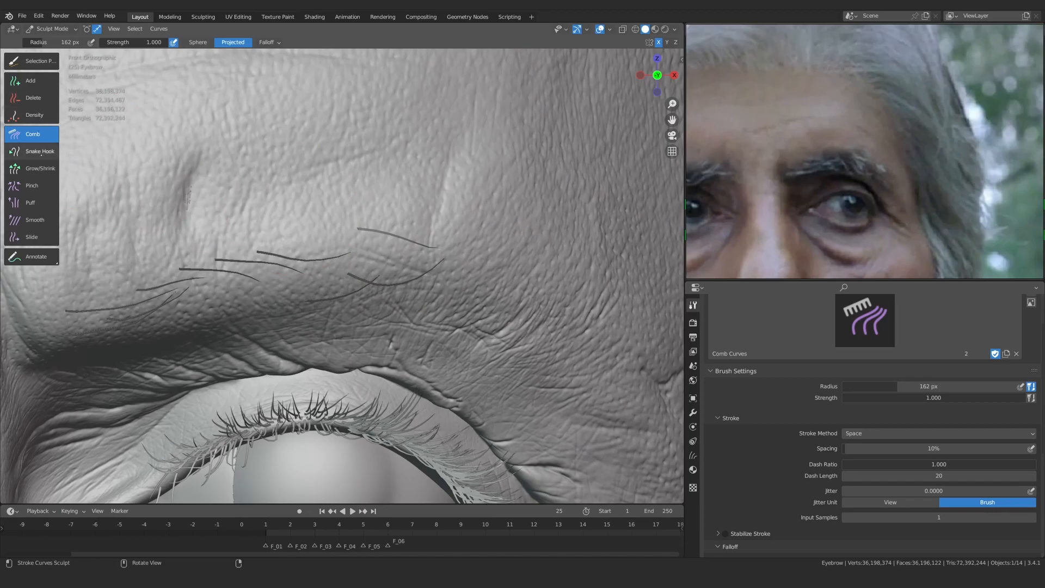
left_click(41, 152)
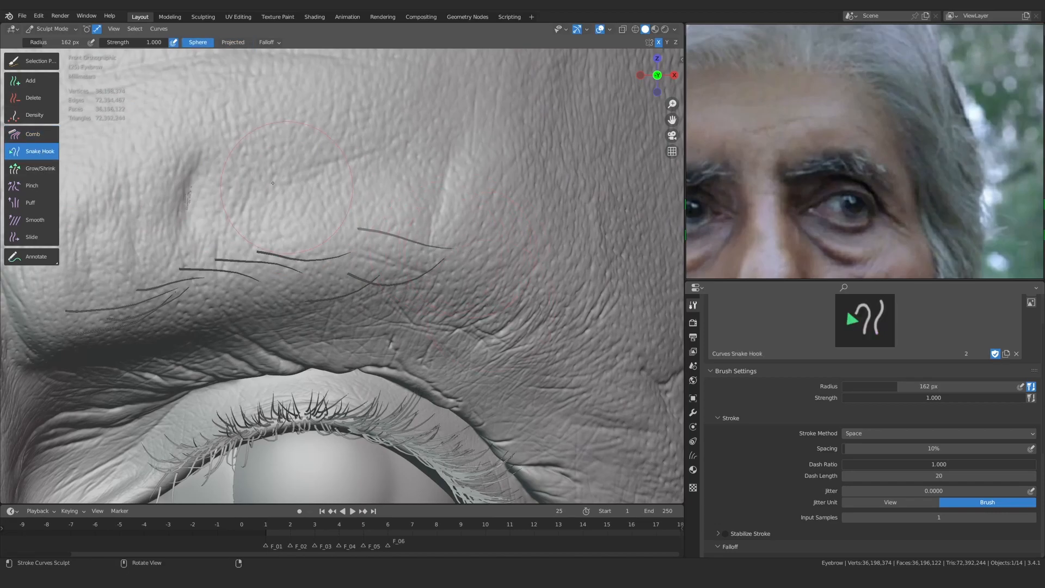
Set the Add brush to 111 px and add a hair just inward of the upper outer hair
left_click(31, 81)
middle_click_drag(391, 215, 426, 237, "shift")
scroll(495, 215, "up", 1)
key("f")
left_click(405, 238)
middle_click_drag(368, 258, 359, 245, "ctrl")
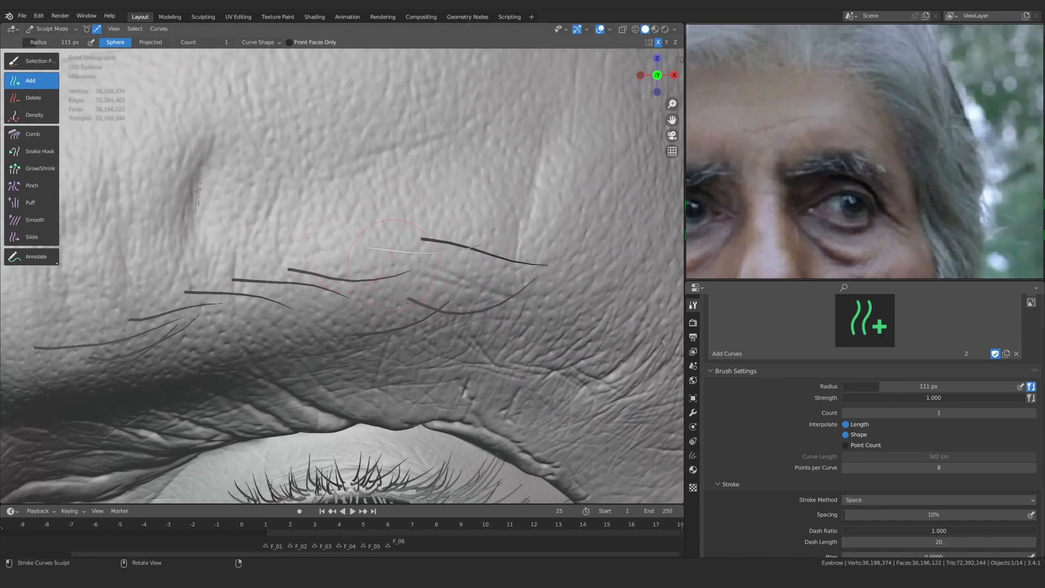
Add a hair on the lower brow between the inner group and the lower outer hair
scroll(435, 270, "down", 5)
scroll(415, 281, "up", 4)
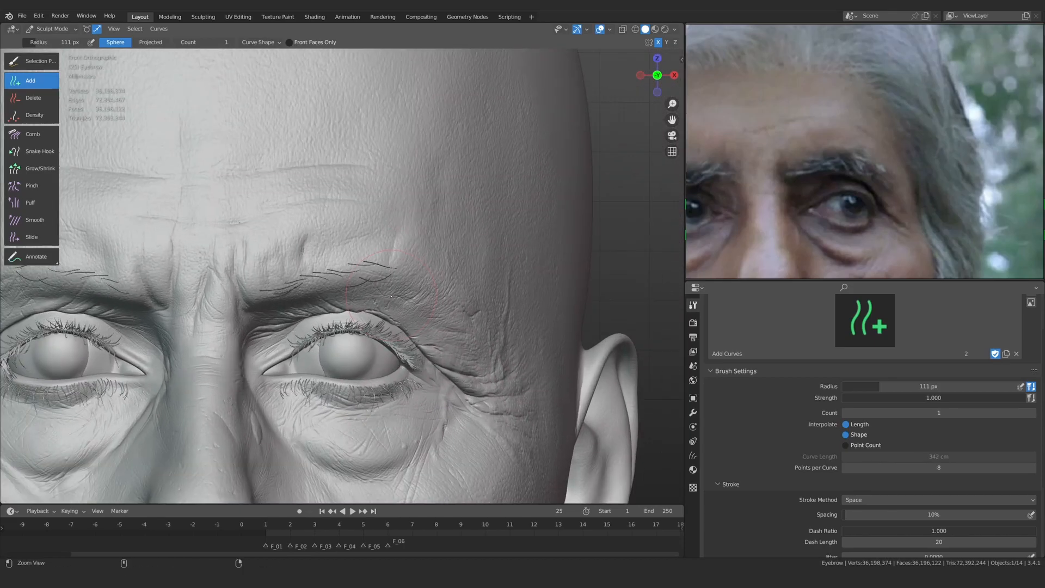
scroll(370, 272, "up", 4)
middle_click_drag(370, 304, 361, 290)
scroll(360, 290, "up", 2)
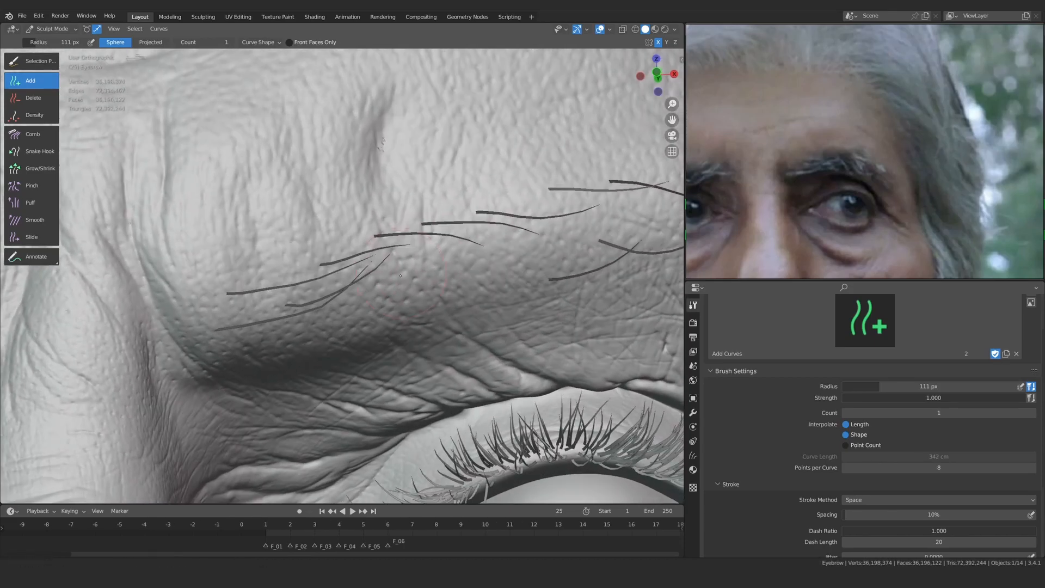
middle_click_drag(431, 286, 430, 287)
left_click(429, 287)
Set the Comb brush to 218 px and comb the new lower brow hair into an upward, outward slope
left_click(31, 134)
middle_click(478, 258, "alt")
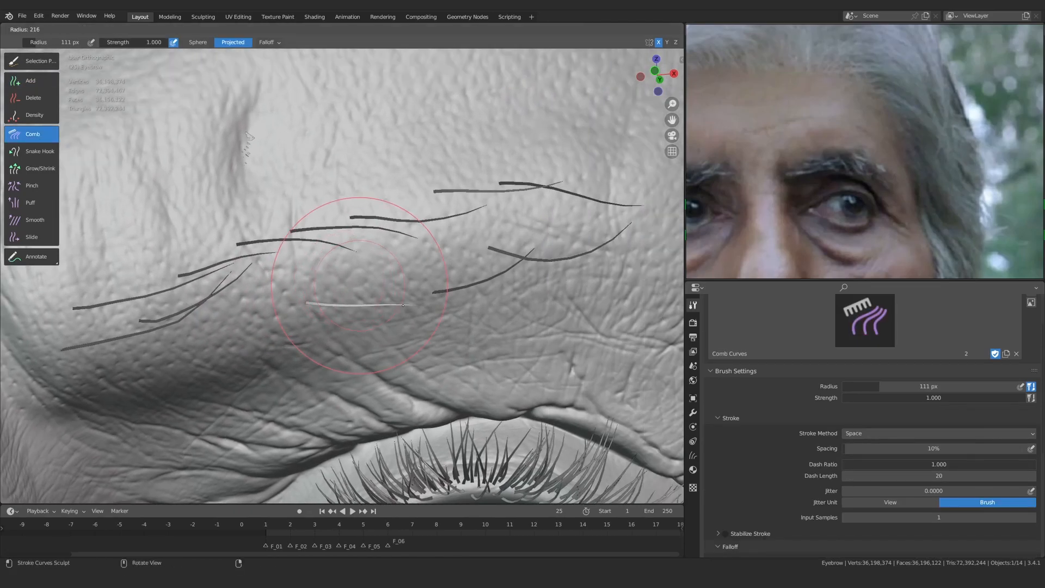
left_click_drag(376, 324, 378, 319, "alt")
left_click_drag(379, 320, 387, 297, "ctrl+alt")
left_click_drag(389, 316, 512, 247)
left_click_drag(351, 328, 444, 266)
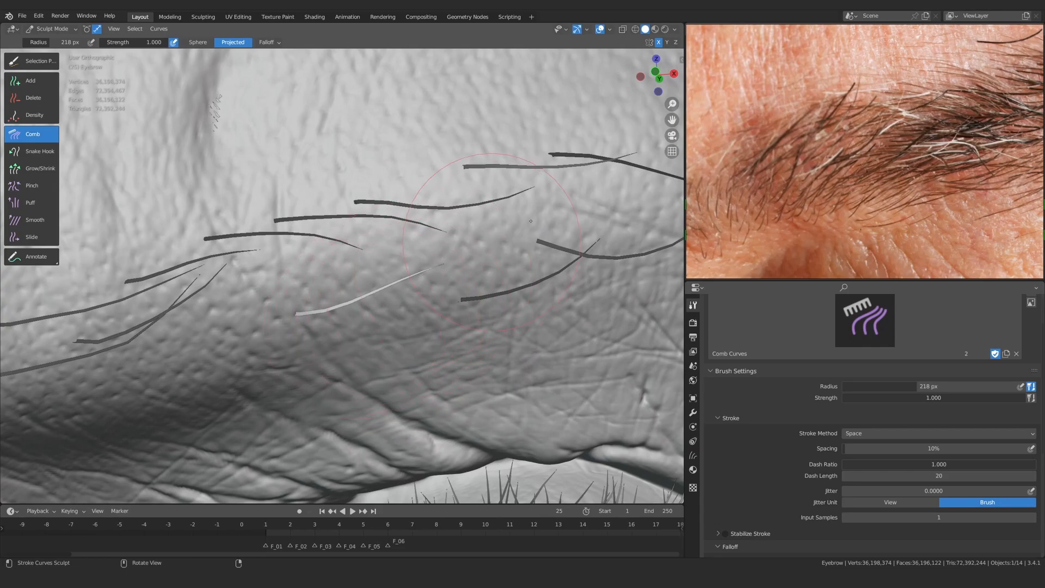
Flatten the lower hair's root with an 86 px Comb brush and soften its bend with the Smooth brush at 152 px
scroll(344, 320, "up", 1)
key("f")
left_click(265, 343)
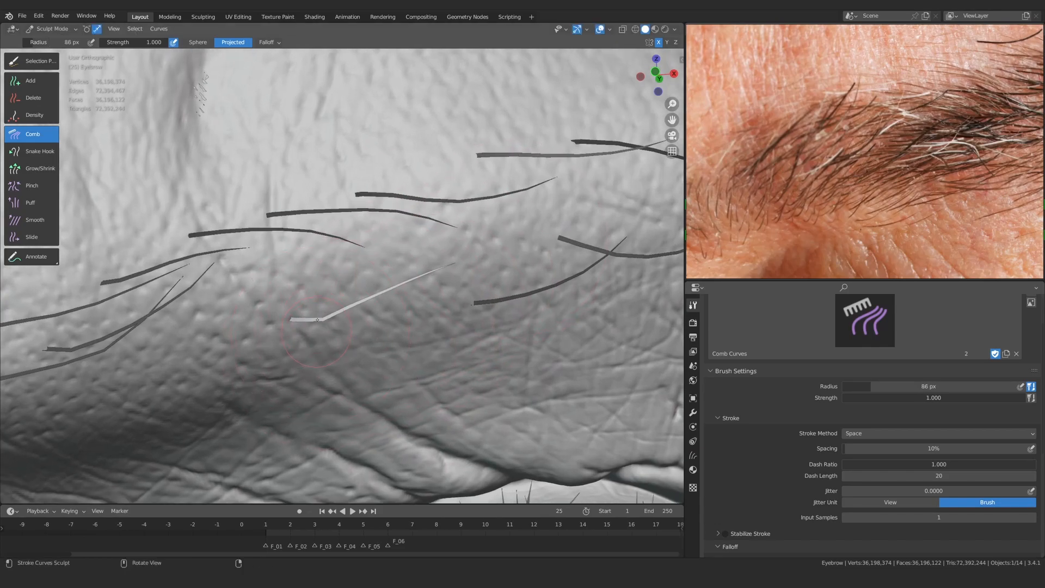
key("f")
left_click(372, 341)
left_click(35, 220)
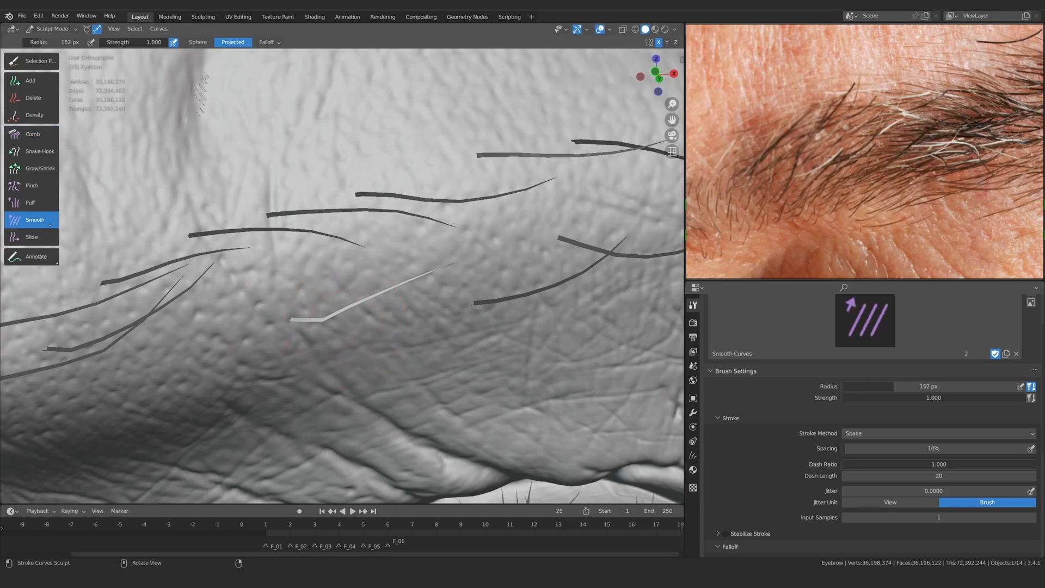
Comb the smoothed lower hair, set the Comb brush to 190 px and check the hair's lift from below the brow
left_click(33, 134)
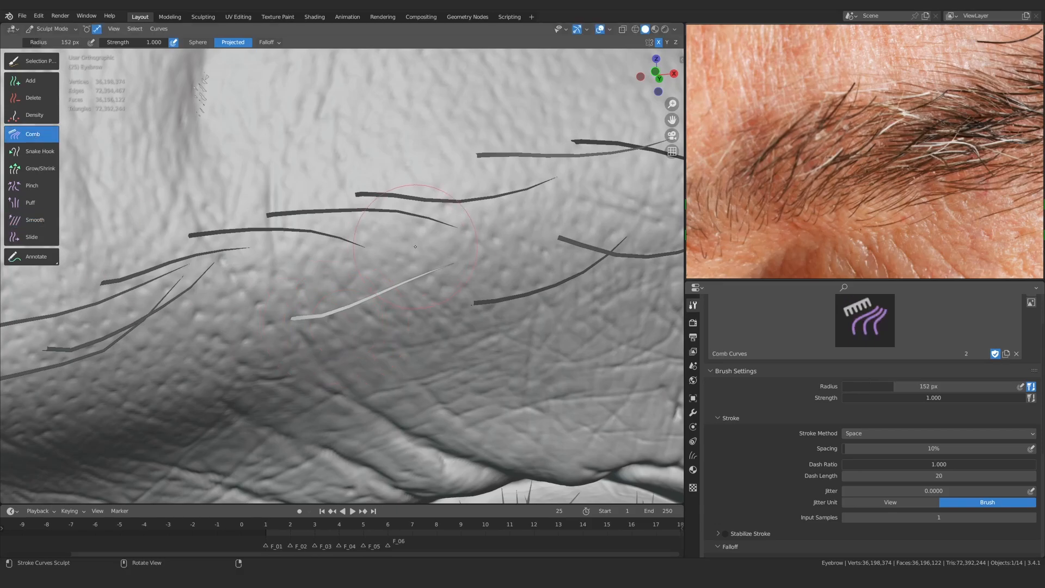
left_click_drag(412, 245, 449, 246)
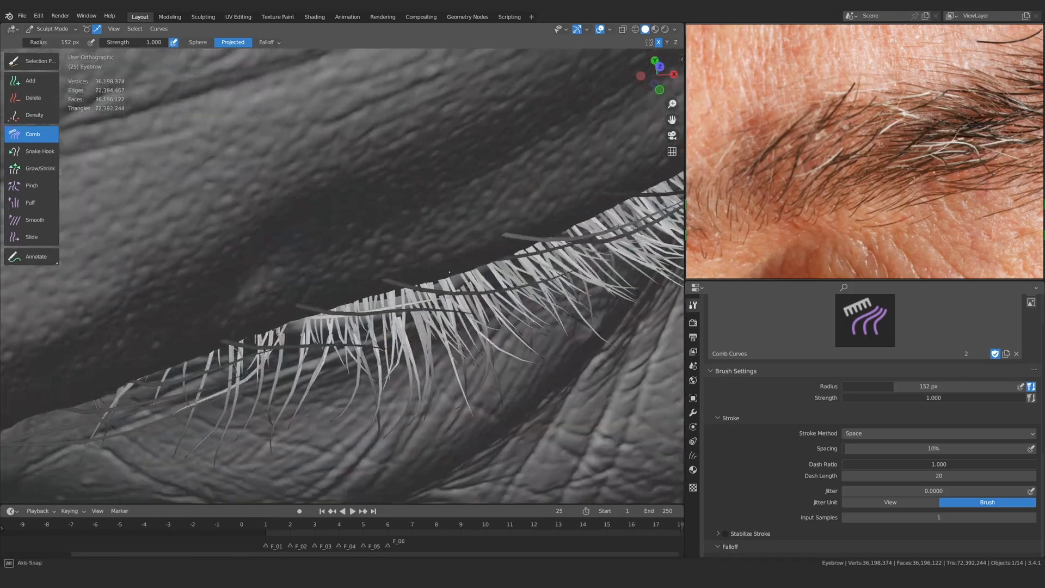
mouse_move(449, 272)
left_mouse_down("alt")
mouse_move(438, 332)
mouse_move(445, 320)
mouse_move(372, 331)
mouse_move(397, 324)
left_mouse_up("alt")
key("f")
left_click(460, 319)
scroll(397, 324, "down", 4)
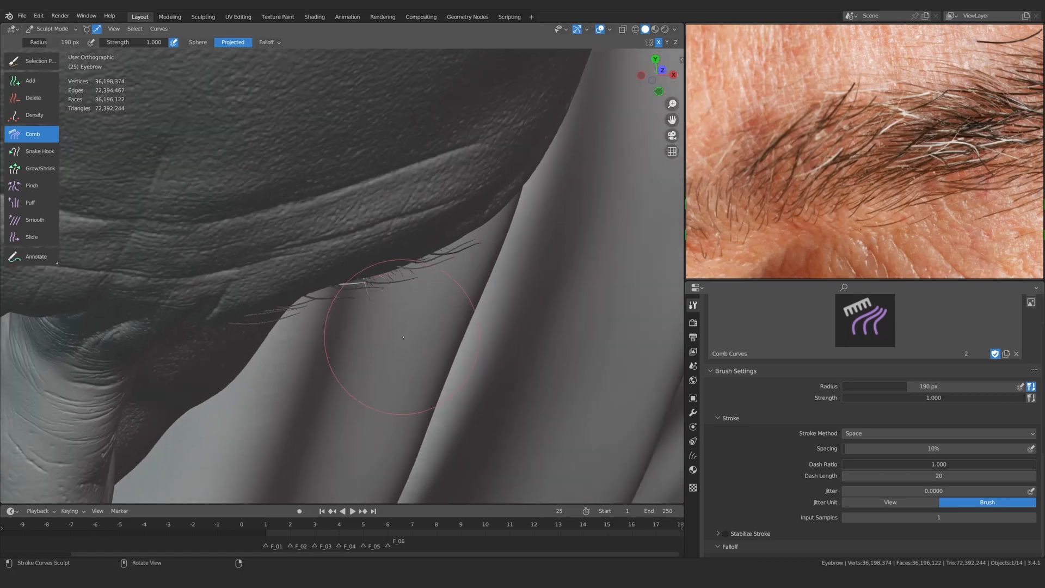
Return to the front view and add another hair just below and inward of the lower hair
key("KP_1")
scroll(331, 312, "up", 4)
left_click(33, 82)
middle_click_drag(276, 335, 326, 316, "shift")
mouse_move(327, 316)
middle_mouse_down("ctrl")
mouse_move(326, 289)
mouse_move(327, 299)
middle_mouse_up("ctrl")
left_click(326, 299)
Comb the added hair with the 190 px brush into an upward curve with a flatter root and tip
scroll(327, 300, "down", 2)
left_click(32, 134)
mouse_move(415, 329)
left_mouse_down()
mouse_move(454, 281)
mouse_move(497, 254)
left_mouse_up()
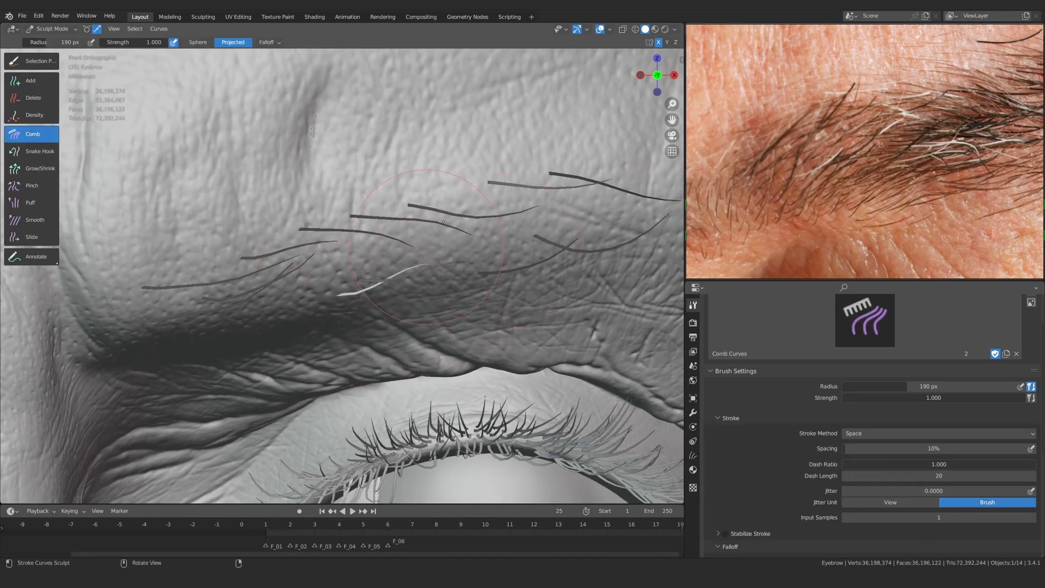
middle_click_drag(454, 248, 364, 314)
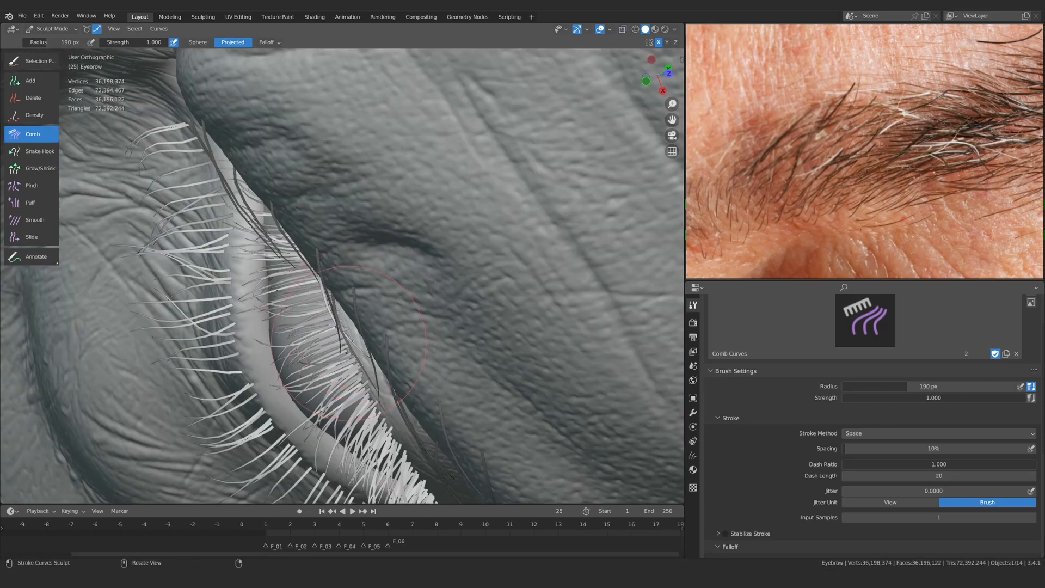
key("KP_1")
middle_click_drag(390, 404, 449, 284, "ctrl")
left_click_drag(449, 283, 463, 298)
left_click_drag(581, 261, 585, 270)
left_click_drag(379, 320, 369, 331)
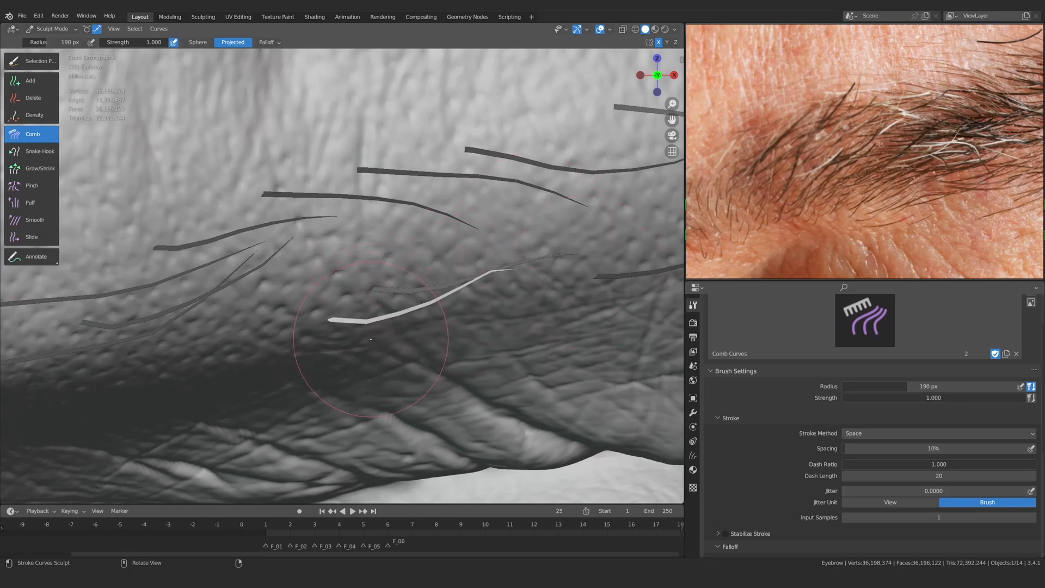
Smooth the kink near the added hair's tip with the Smooth brush at 190 px and return to the Comb brush
left_click(35, 220)
left_click_drag(441, 306, 434, 317)
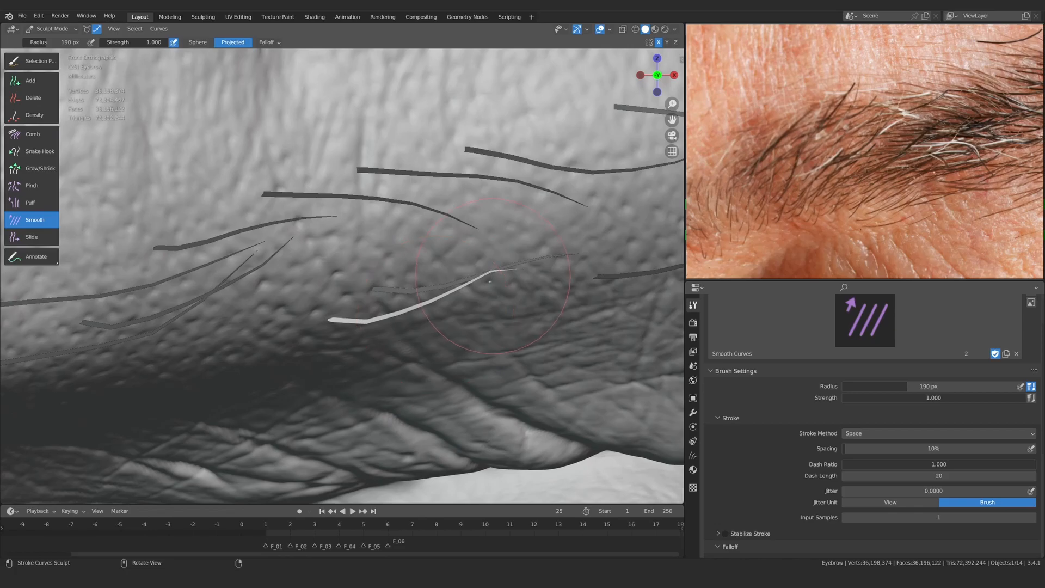
left_click(32, 134)
scroll(379, 306, "down", 4)
scroll(380, 306, "up", 4)
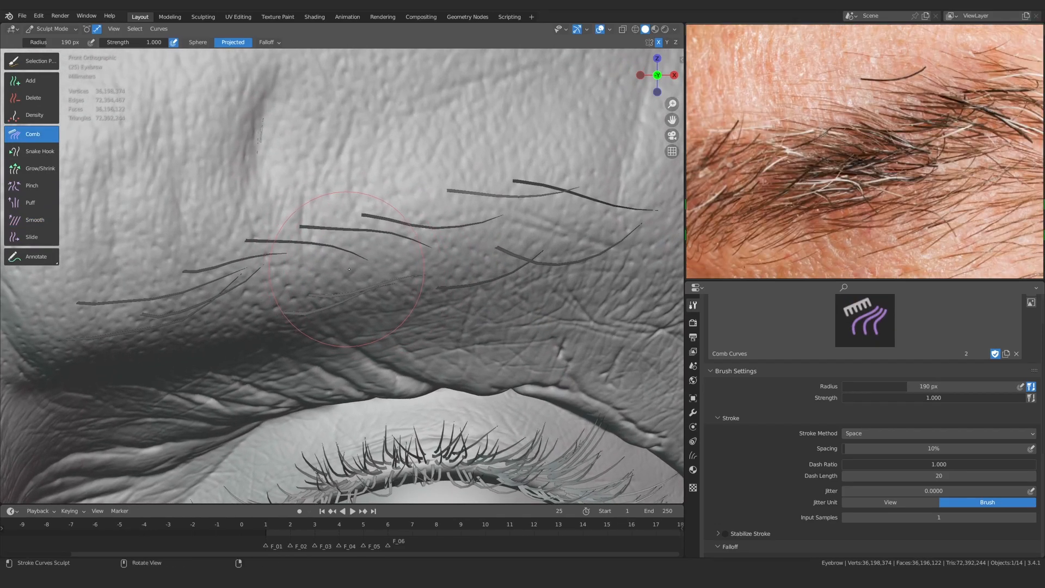
Add two hairs in the middle of the brow, filling the gap beneath the upper row
left_click(31, 81)
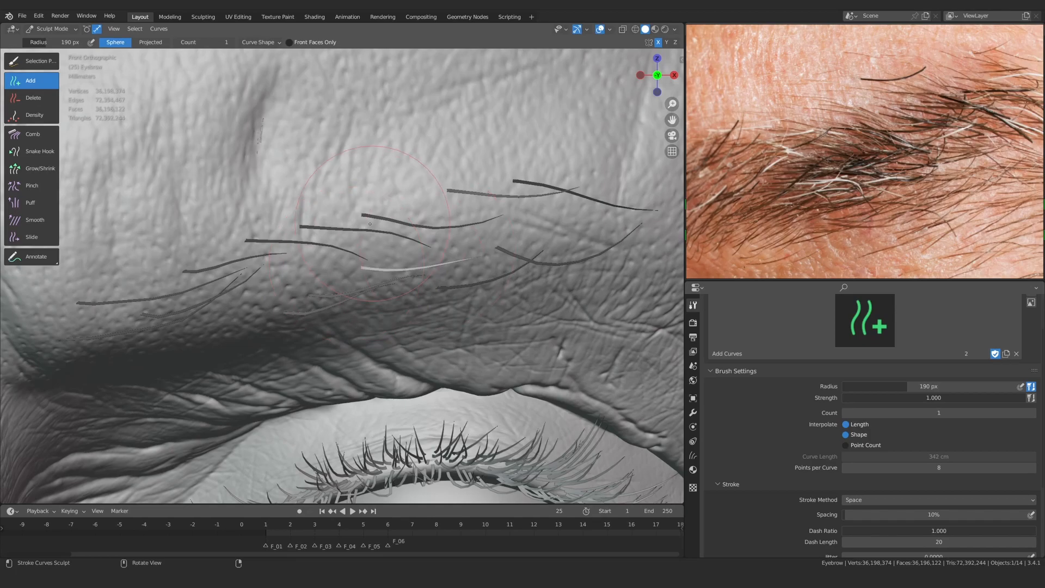
scroll(374, 224, "up", 2)
left_click(331, 254)
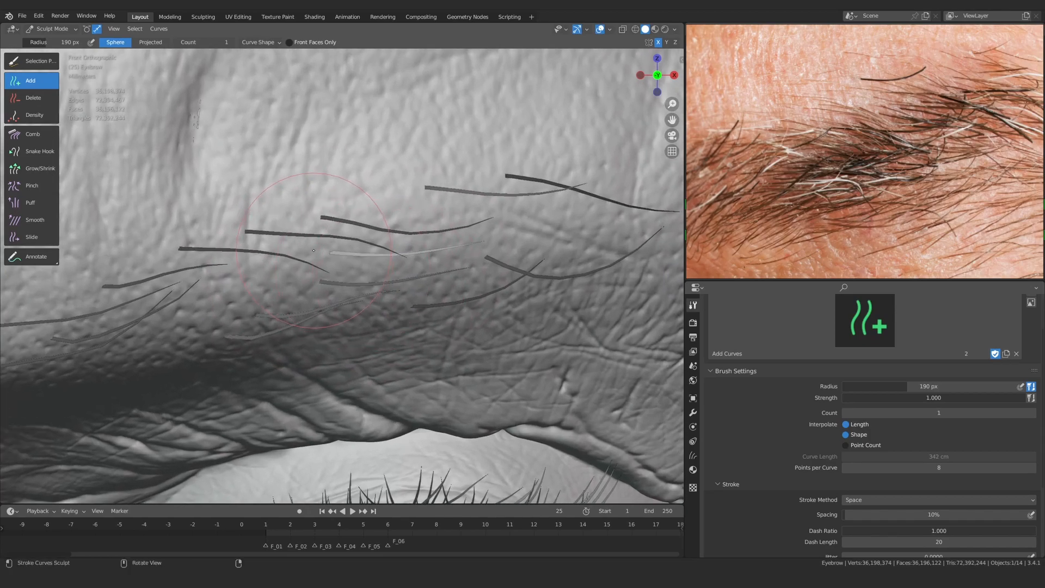
Set the Comb brush to 241 px and comb the new middle hairs, checking their lift from below the brow
left_click(32, 134)
left_click_drag(457, 259, 461, 243, "ctrl+alt")
key("f")
left_click(479, 253)
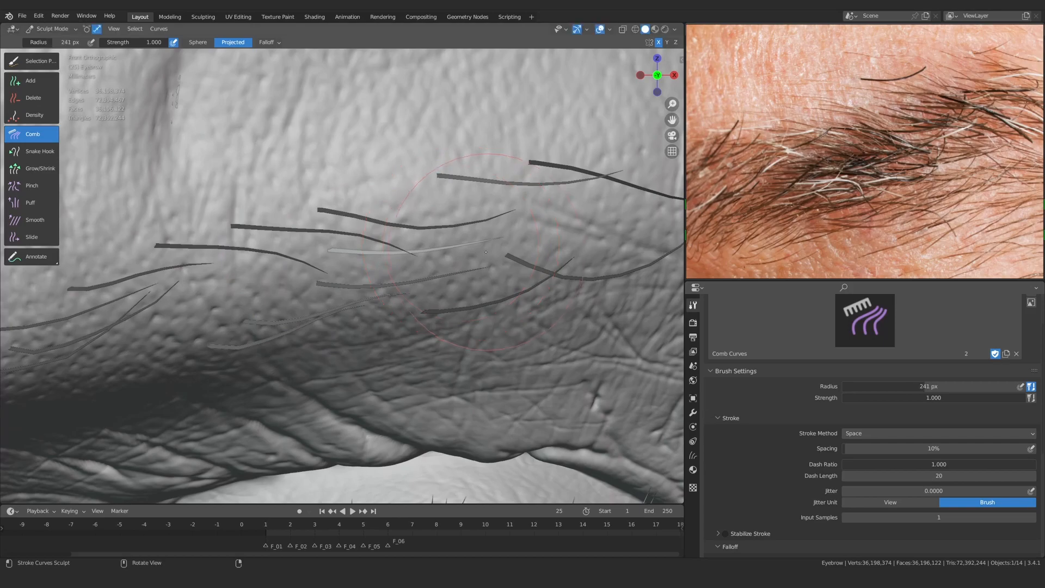
middle_click_drag(482, 241, 523, 383)
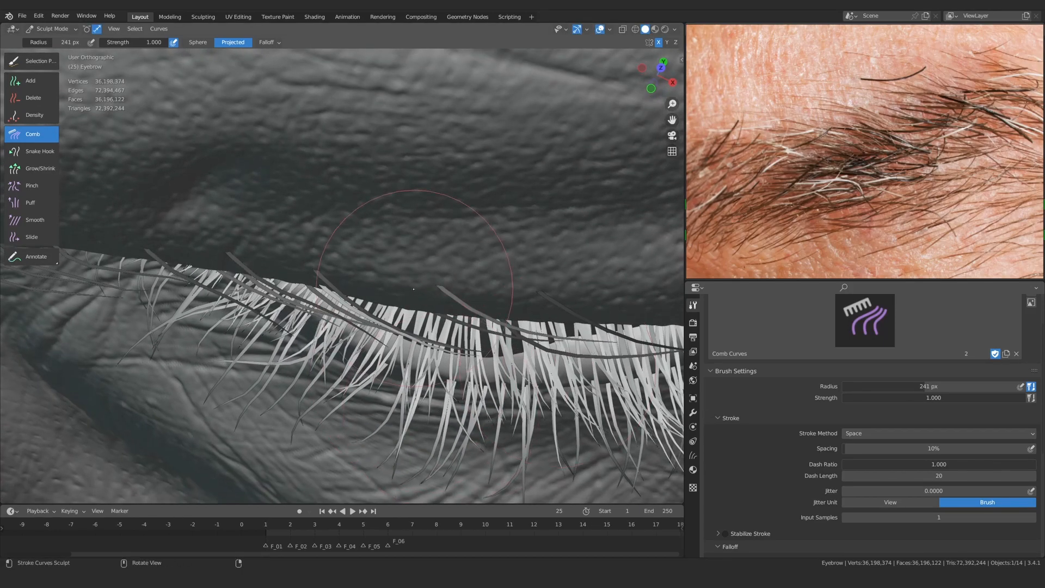
key("KP_1")
mouse_move(425, 239)
middle_mouse_down("ctrl")
mouse_move(407, 287)
mouse_move(426, 251)
middle_mouse_up("ctrl")
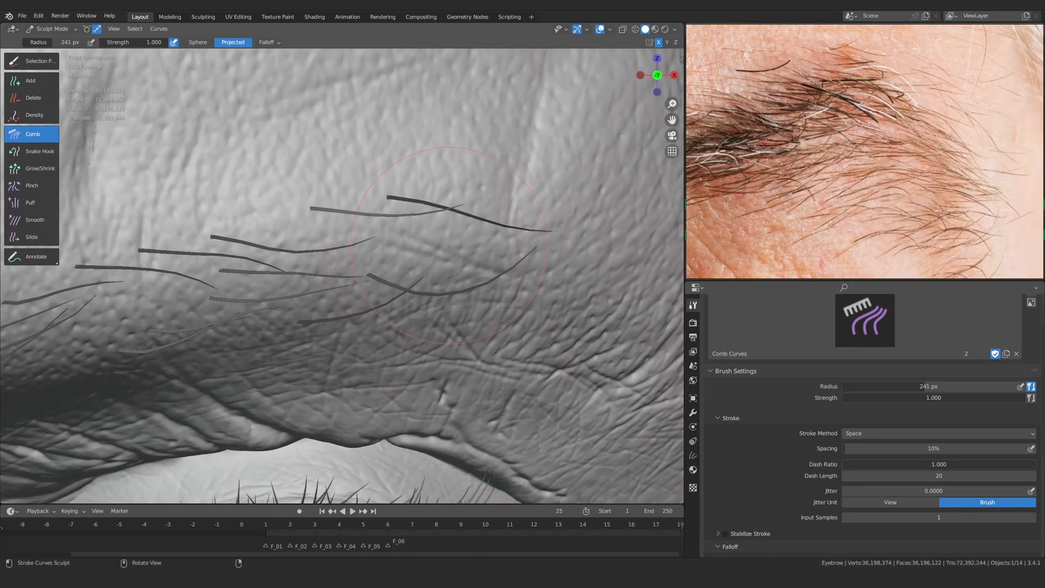
Add a hair at the outer brow below the upper outer hair and comb its middle slightly downward
left_click(30, 80)
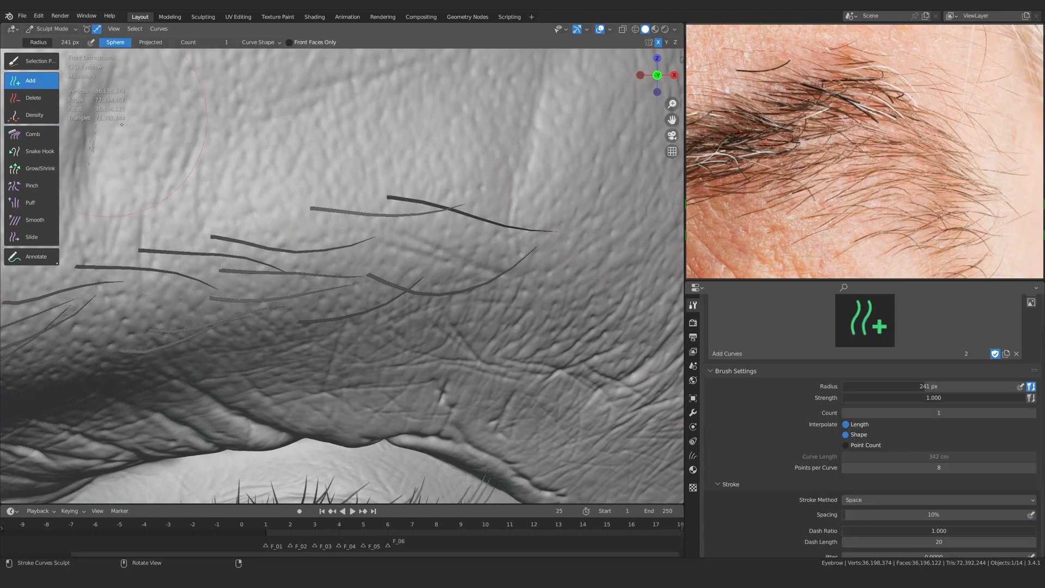
middle_click_drag(435, 258, 418, 282, "ctrl")
left_click(33, 134)
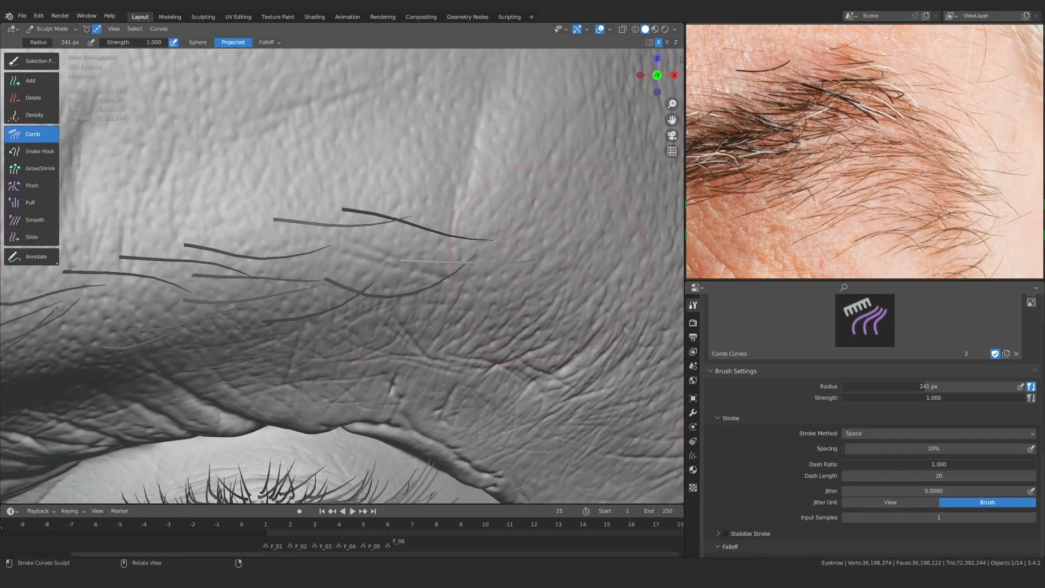
middle_click_drag(497, 282, 497, 274, "ctrl")
left_click_drag(462, 261, 470, 275)
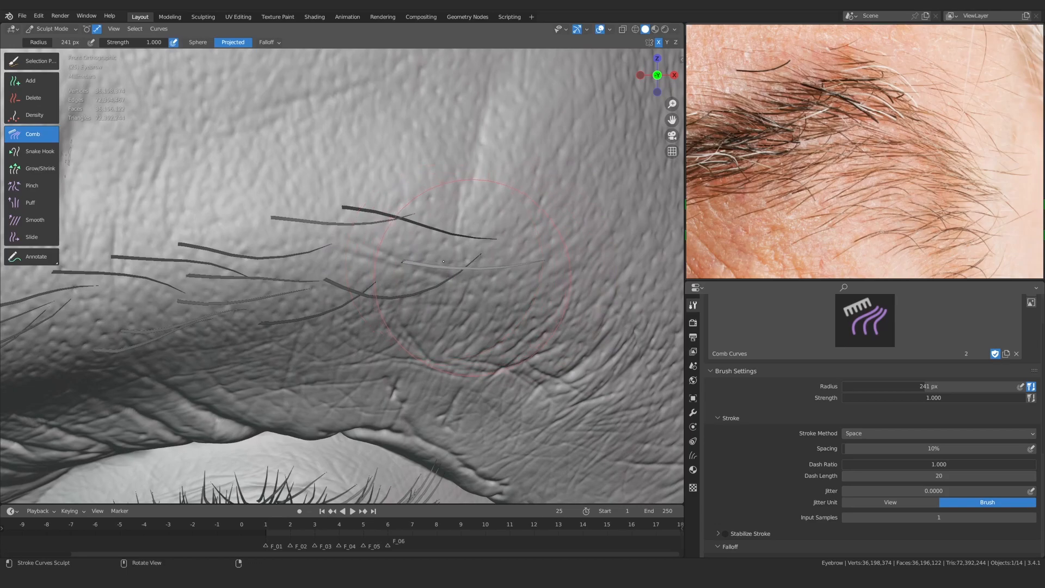
left_click_drag(563, 290, 524, 269, "alt")
Add a hair farther outward at the tail of the brow
left_click(34, 83)
left_click_drag(476, 313, 477, 294, "ctrl+alt")
mouse_move(476, 294)
left_mouse_down("alt+shift")
mouse_move(426, 280)
mouse_move(426, 269)
left_mouse_up("alt+shift")
Comb the tail hair's outer half down toward the temple, reducing the Comb brush to 130 px and 74 px
left_click(35, 135)
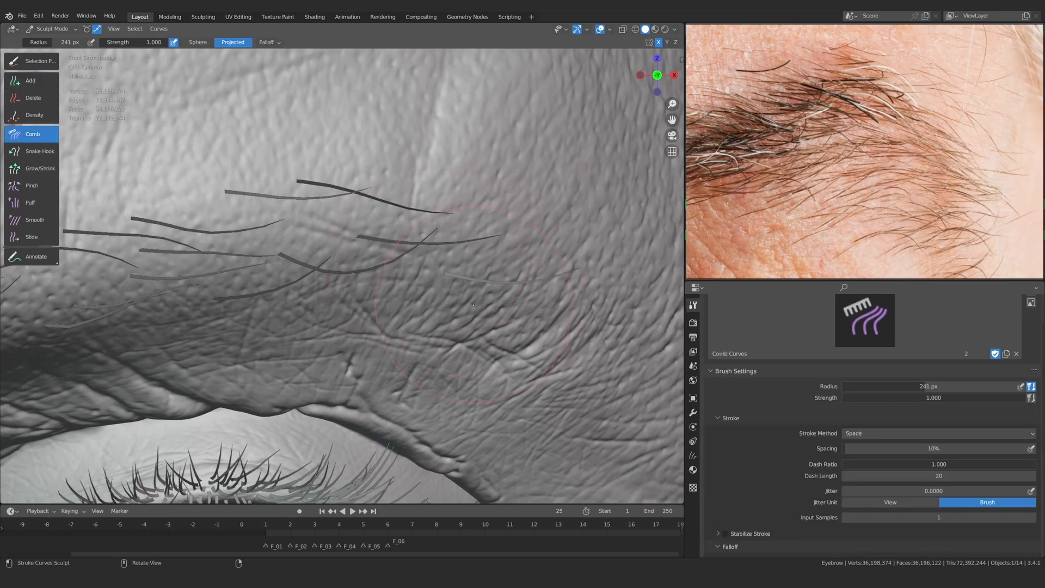
left_click_drag(471, 307, 503, 239)
mouse_move(523, 289)
left_mouse_down()
mouse_move(538, 259)
mouse_move(544, 290)
left_mouse_up()
key("f")
left_click(566, 267)
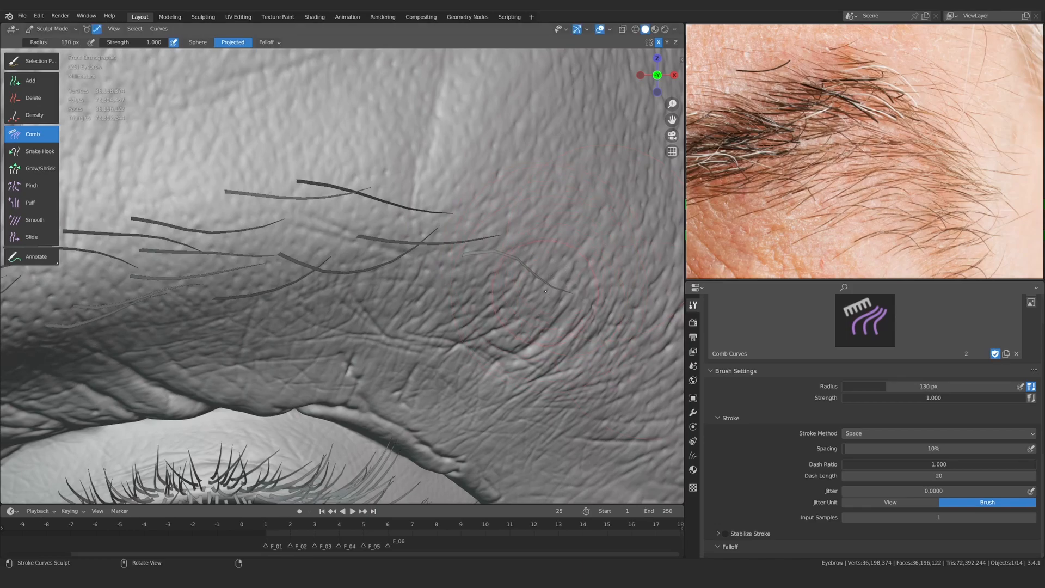
key("f")
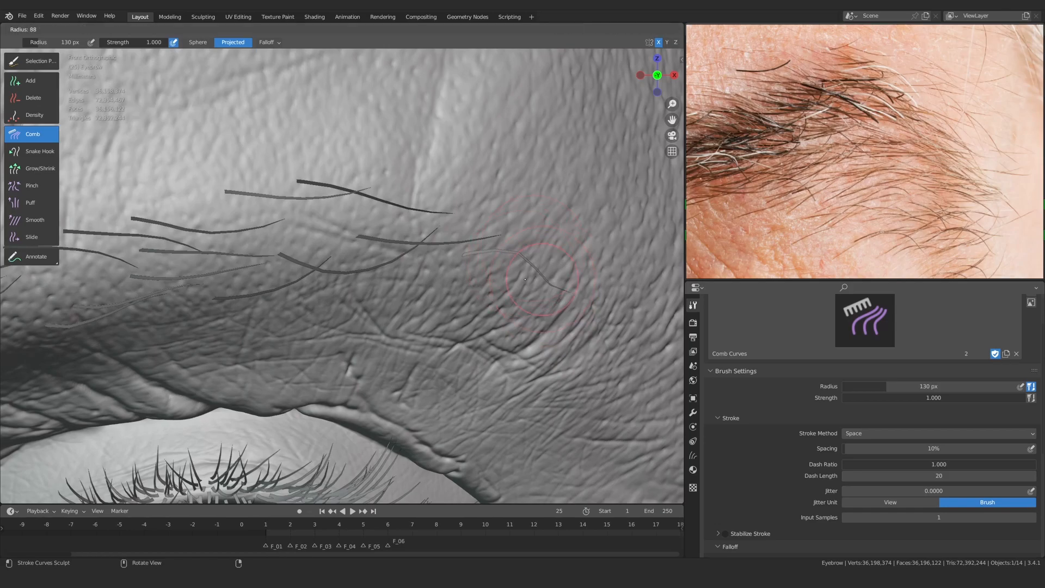
left_click(517, 278)
scroll(588, 277, "up", 1)
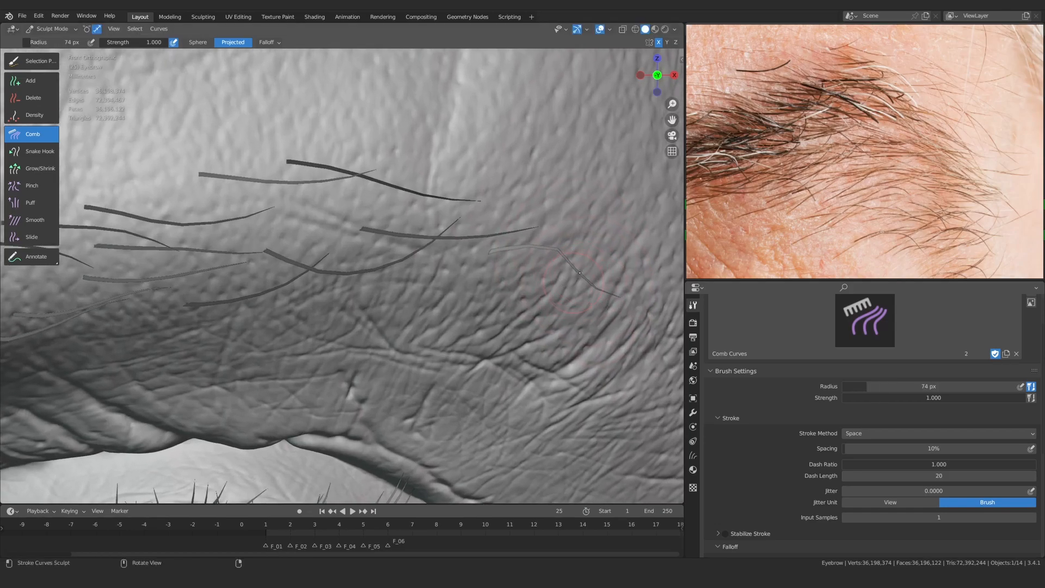
Set the Smooth brush to 199 px and soften the bend in the tail hair
left_click(34, 220)
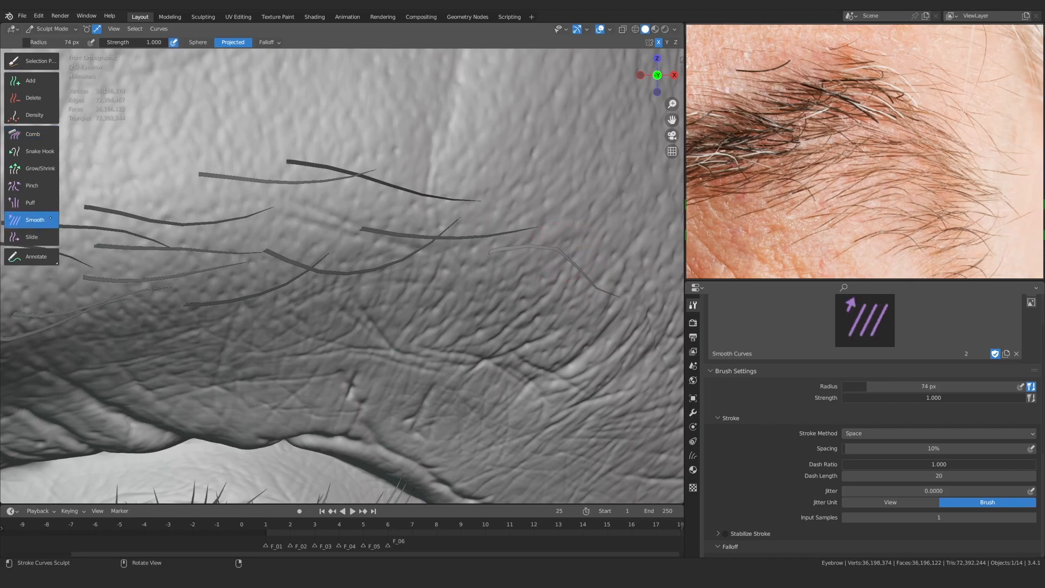
key("f")
left_click(566, 262)
left_click_drag(560, 258, 571, 270)
Set the Comb brush to 77 px and comb the tail hair's tip into a flatter outward curve
left_click(34, 136)
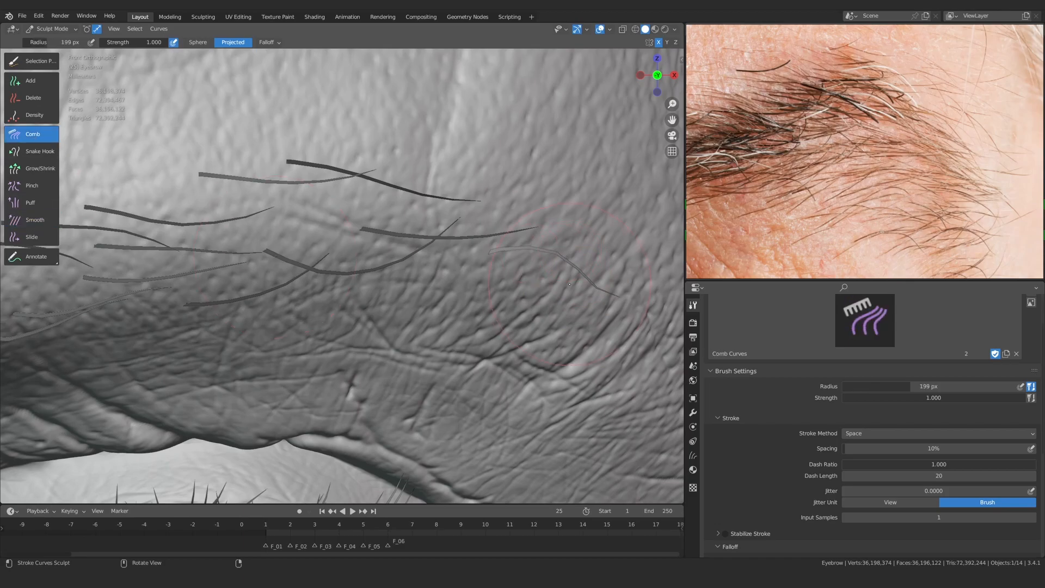
middle_click_drag(569, 285, 477, 309, "shift")
scroll(477, 310, "up", 2)
key("f")
left_click(538, 333)
middle_click_drag(548, 302, 501, 278, "shift")
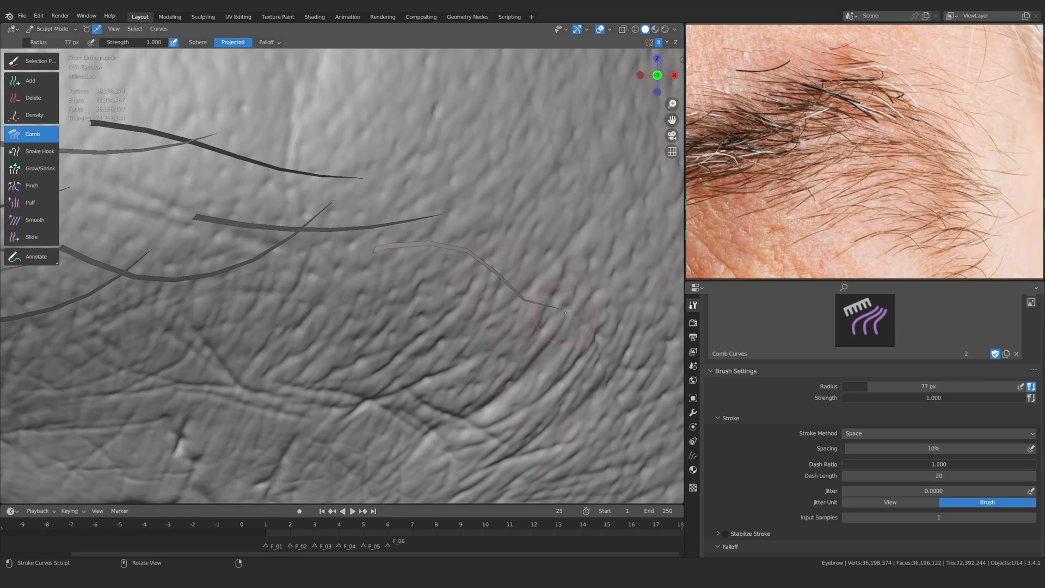
scroll(565, 313, "down", 5)
scroll(126, 143, "up", 2)
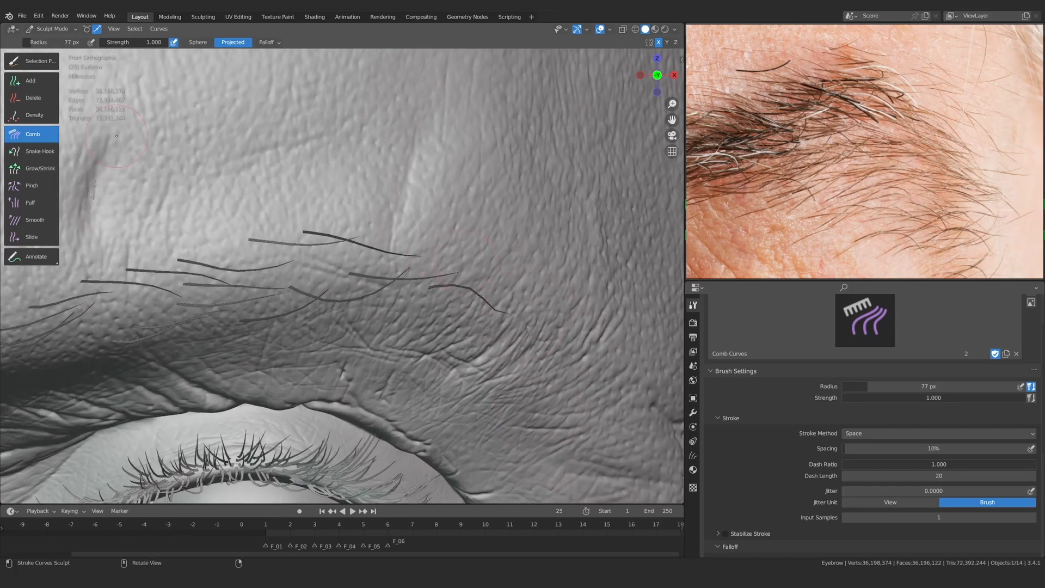
Add a hair directly below the tail hair with the Add brush at 77 px
left_click(31, 81)
scroll(412, 292, "up", 2)
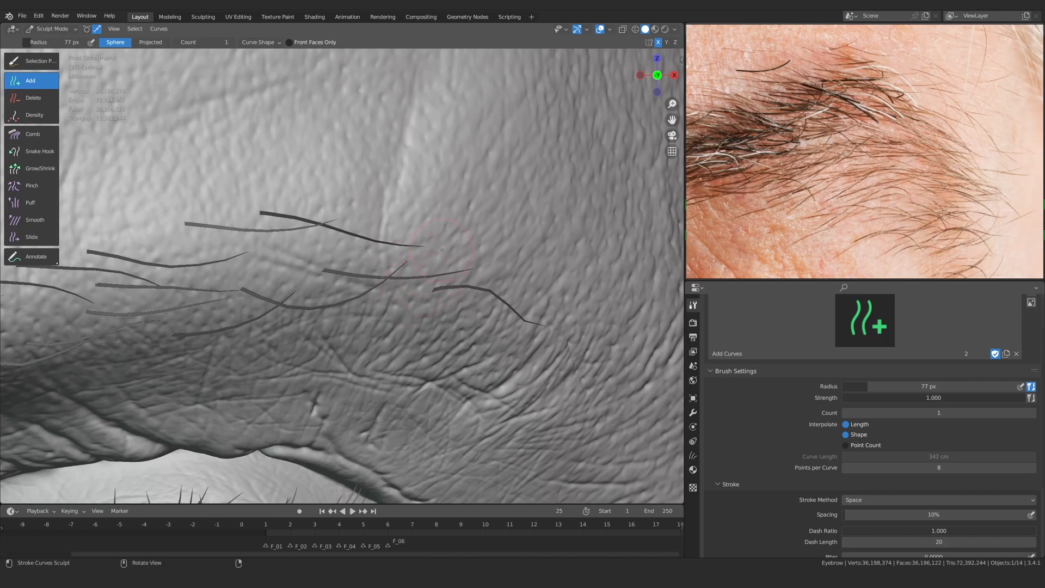
scroll(413, 277, "down", 2)
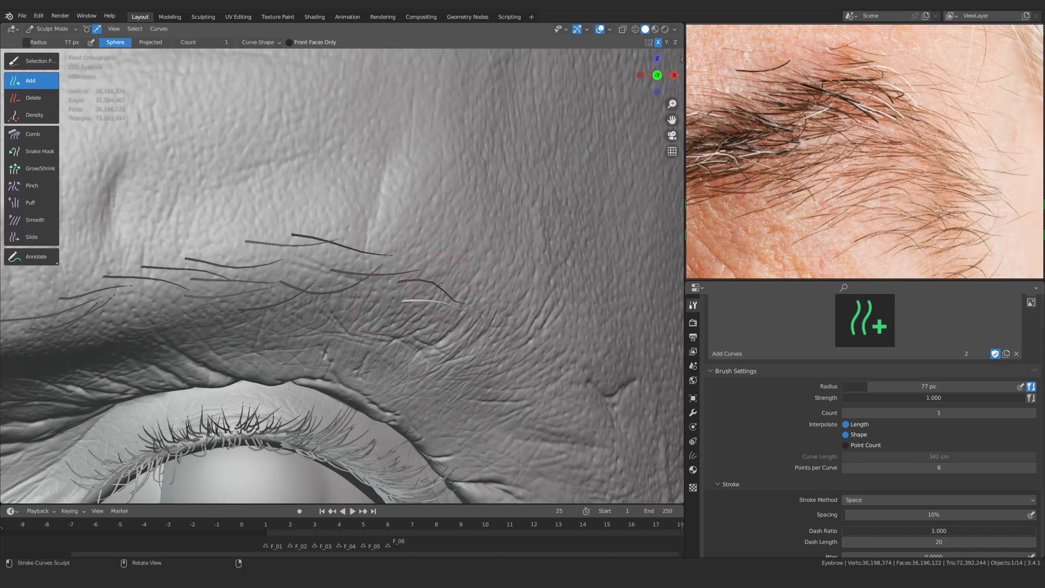
mouse_move(447, 323)
left_mouse_down("ctrl+alt")
mouse_move(457, 272)
mouse_move(462, 325)
left_mouse_up("ctrl+alt")
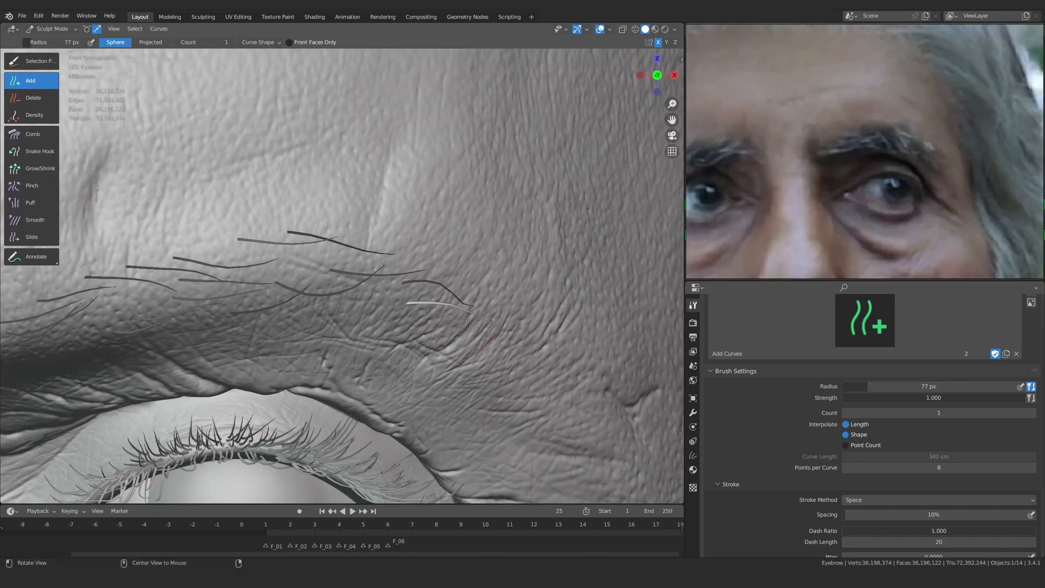
Add two more hairs along the lower outer brow, inward of the tail hairs
left_click_drag(384, 346, 373, 333, "alt")
mouse_move(373, 333)
left_mouse_down("ctrl+alt")
mouse_move(371, 287)
mouse_move(379, 349)
mouse_move(374, 270)
mouse_move(377, 287)
mouse_move(433, 268)
mouse_move(403, 294)
left_mouse_up("ctrl+alt")
left_click(370, 288)
left_click(323, 293)
key("KP_1")
left_click_drag(403, 294, 409, 237, "ctrl+alt")
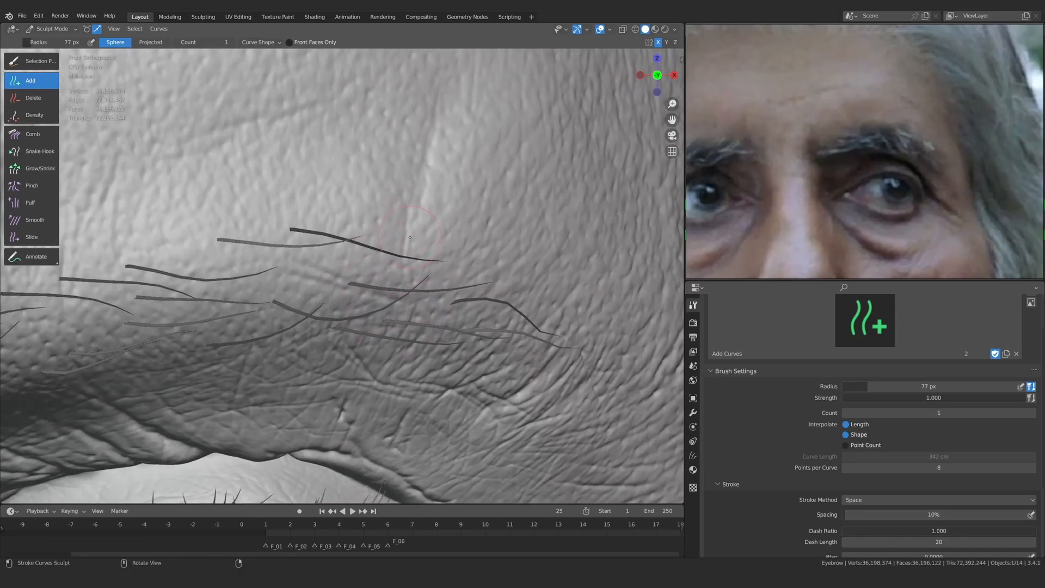
Add a hair above the upper outer hair near the brow's arch
scroll(386, 216, "down", 4)
scroll(383, 220, "up", 3)
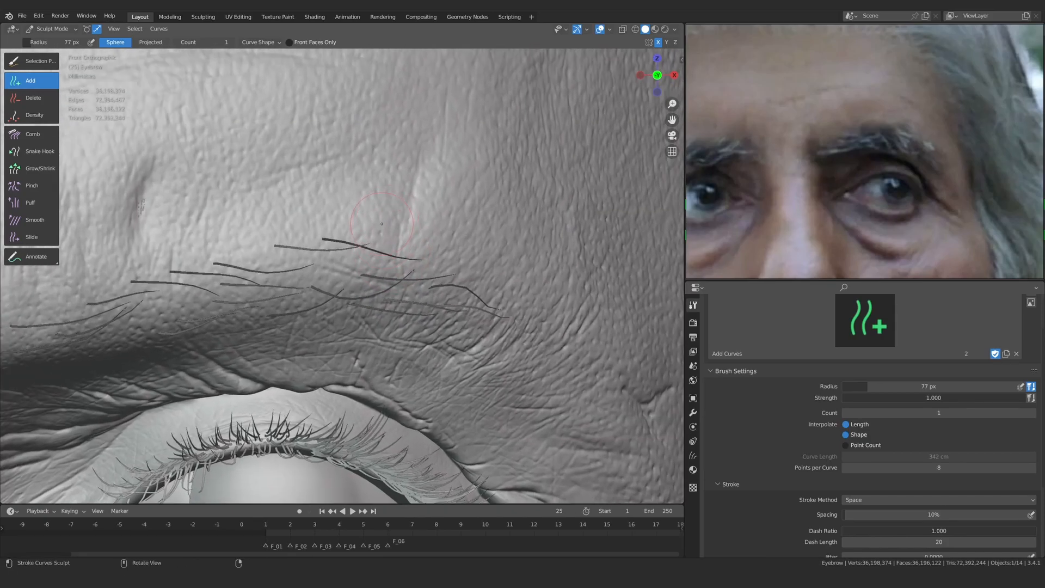
left_click(390, 221)
Set the Comb brush to 199 px and comb the hair above the arch into a downward, outward slope
key("c")
middle_click_drag(440, 223, 395, 267, "shift")
key("f")
left_click(415, 292)
mouse_move(414, 296)
left_mouse_down("ctrl+alt")
mouse_move(407, 275)
mouse_move(413, 312)
left_mouse_up("ctrl+alt")
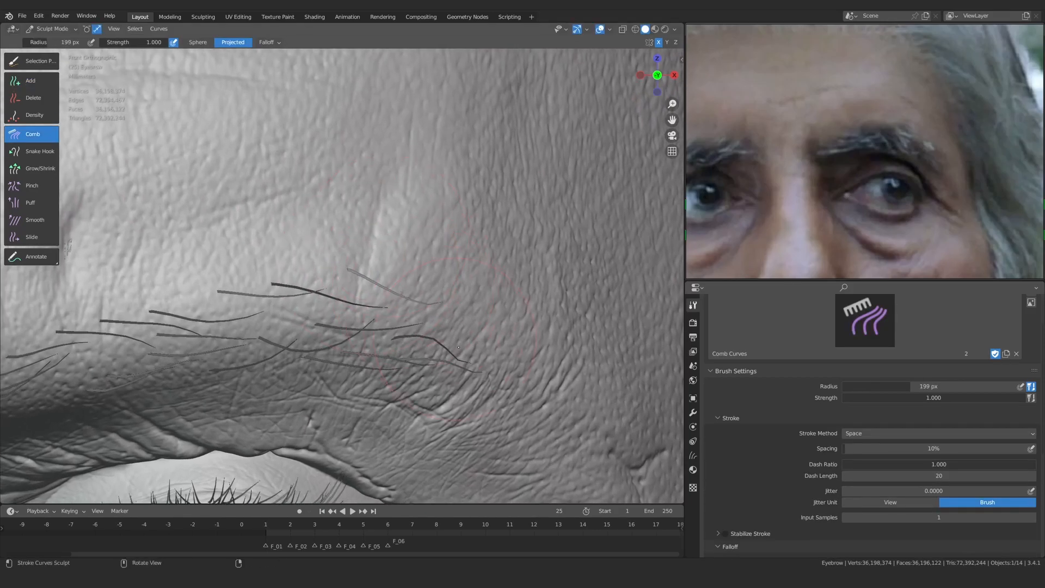
left_click_drag(427, 351, 433, 330, "ctrl+alt")
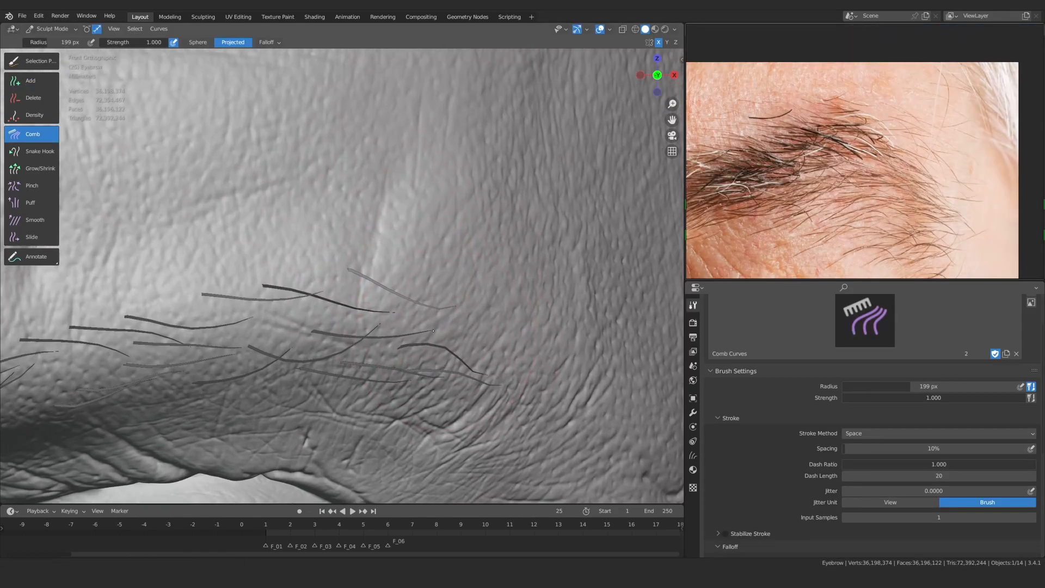
Add two hairs beyond the outer tail of the eyebrow, below the existing tail hairs, with the Add brush at 199 px
middle_click_drag(432, 330, 433, 308, "ctrl")
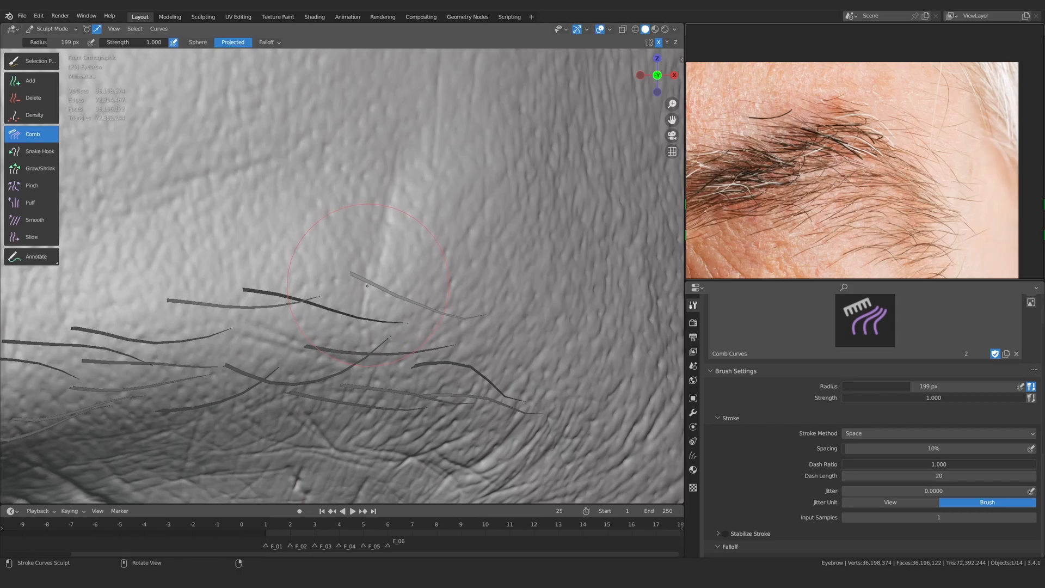
key("s")
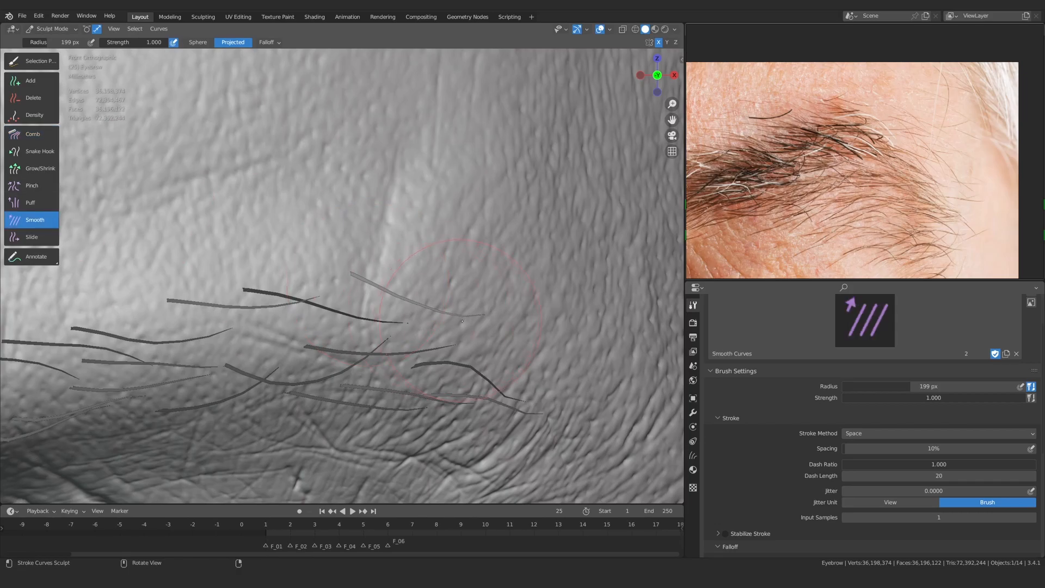
left_click(33, 82)
middle_click_drag(459, 313, 436, 324, "ctrl")
middle_click_drag(436, 325, 408, 359, "shift")
middle_click_drag(389, 282, 372, 283)
middle_click_drag(372, 283, 383, 189, "ctrl")
middle_click_drag(449, 296, 455, 327, "ctrl")
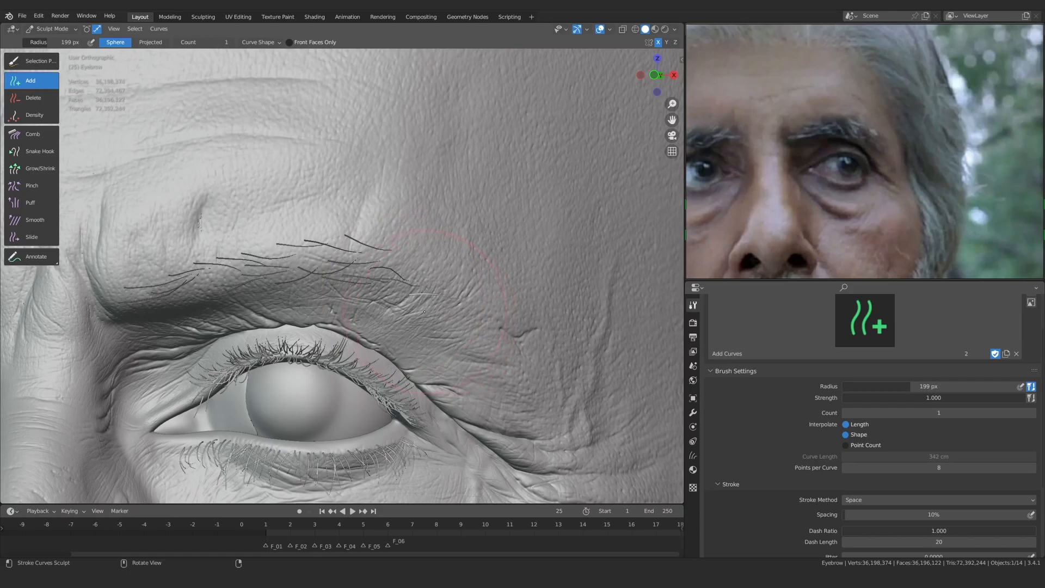
key("KP_1")
left_click_drag(436, 316, 436, 240, "ctrl+alt")
mouse_move(436, 240)
left_mouse_down("alt+shift")
mouse_move(305, 158)
mouse_move(278, 163)
left_mouse_up("alt+shift")
Select the lowest tail hair with Selection Paint at 86 px and comb it into a shallow arch at 180 px
left_click(33, 134)
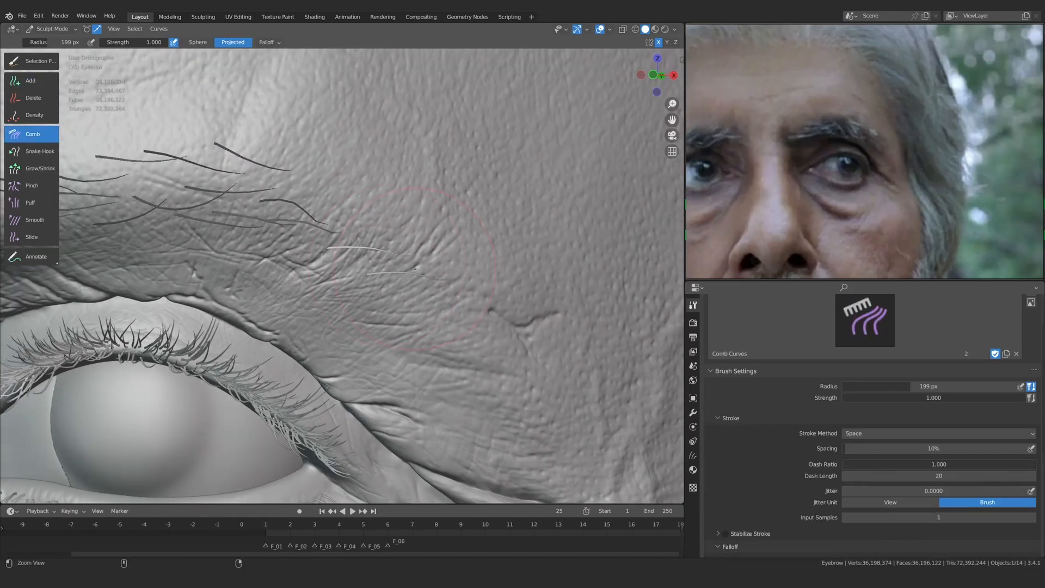
left_click_drag(481, 305, 447, 375, "ctrl+alt")
mouse_move(392, 310)
left_mouse_down("alt")
mouse_move(416, 324)
mouse_move(421, 269)
mouse_move(407, 232)
left_mouse_up("alt")
left_click_drag(408, 232, 368, 223, "alt+shift")
left_click(34, 61)
key("f")
left_click(447, 271)
left_click_drag(449, 326, 452, 332)
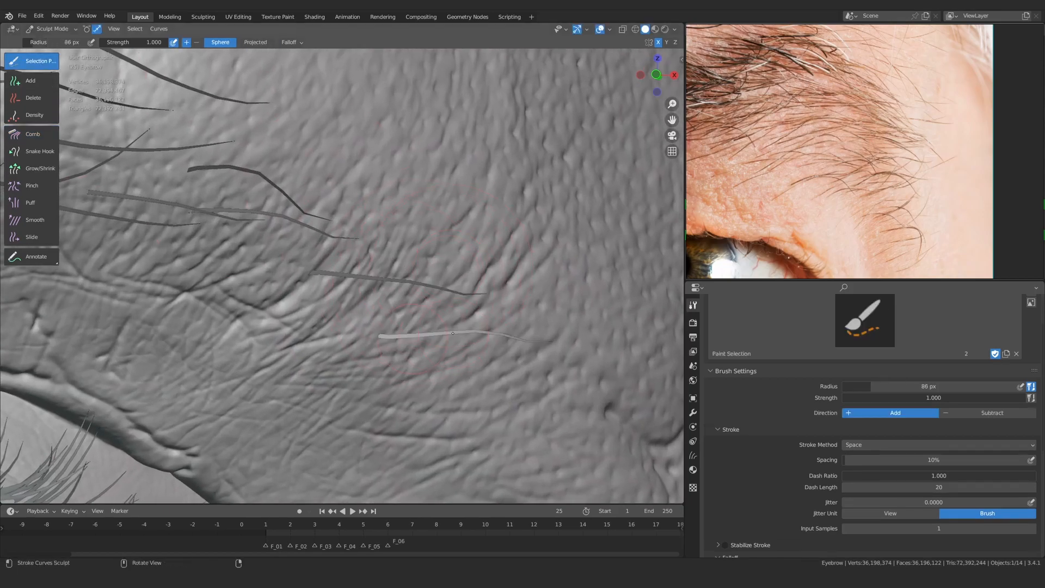
left_click(33, 134)
key("f")
left_click(480, 272)
key("KP_1")
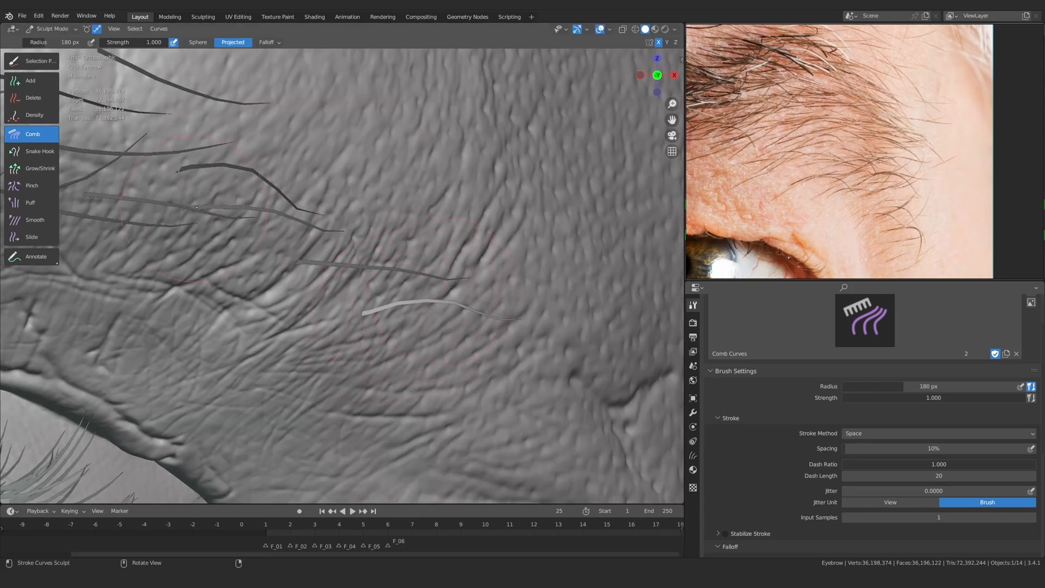
Clear the selection, select the next tail hair above, and comb its middle upward into a gentle arch
key("alt+a")
left_click(32, 61)
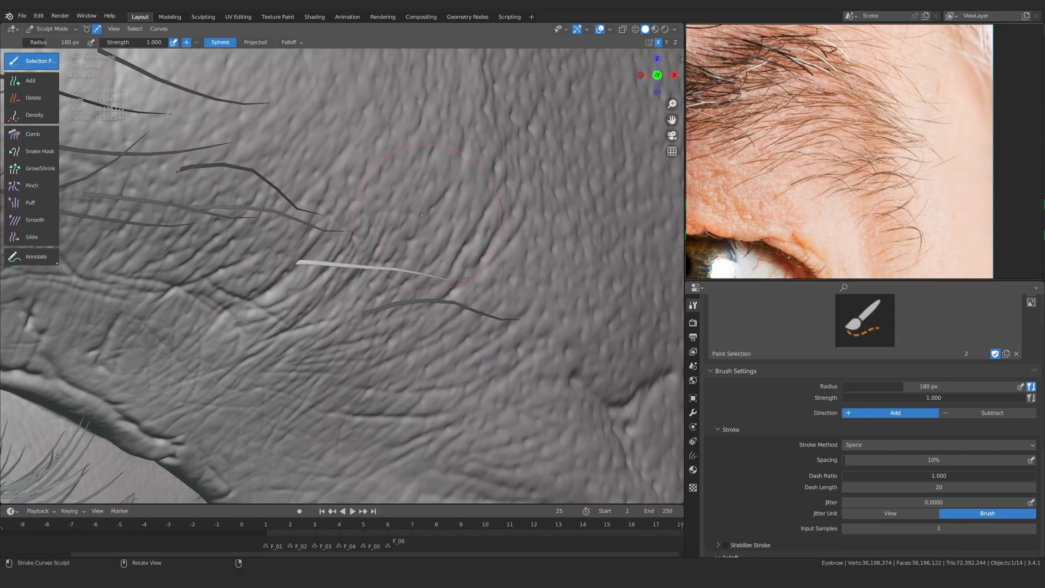
left_click(33, 133)
mouse_move(244, 218)
middle_mouse_down("ctrl")
mouse_move(289, 267)
mouse_move(316, 218)
middle_mouse_up("ctrl")
left_click_drag(343, 267, 359, 247)
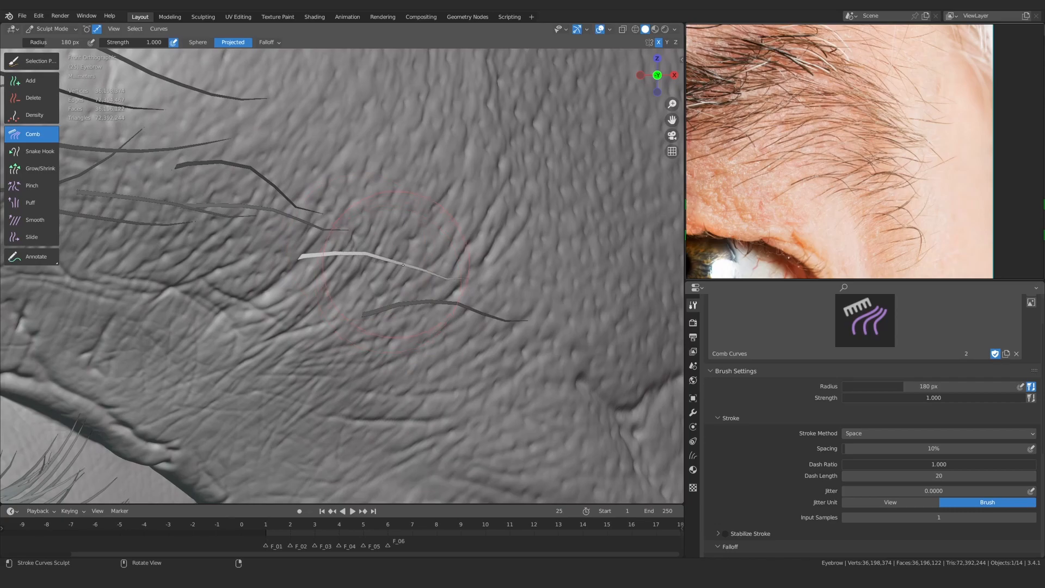
From above, select the raised brow hair near the arch and comb it closer to the skin with a 394 px brush
middle_click_drag(521, 239, 506, 283, "ctrl")
mouse_move(506, 283)
middle_mouse_down()
mouse_move(490, 234)
mouse_move(468, 305)
mouse_move(390, 342)
mouse_move(453, 276)
middle_mouse_up()
key("f")
left_click(425, 317)
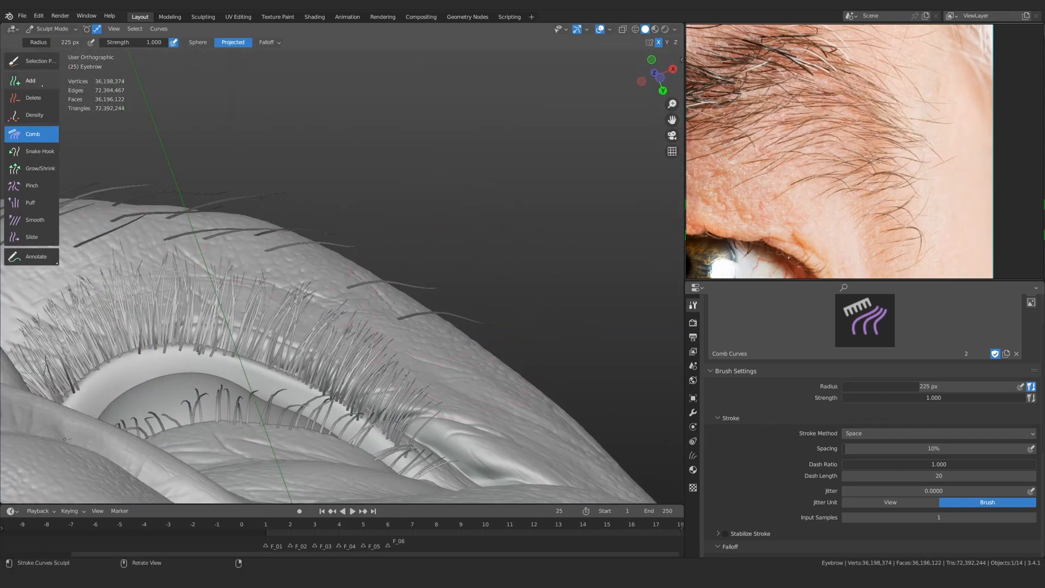
left_click(31, 61)
mouse_move(376, 207)
middle_mouse_down()
mouse_move(304, 172)
mouse_move(337, 153)
mouse_move(329, 166)
middle_mouse_up()
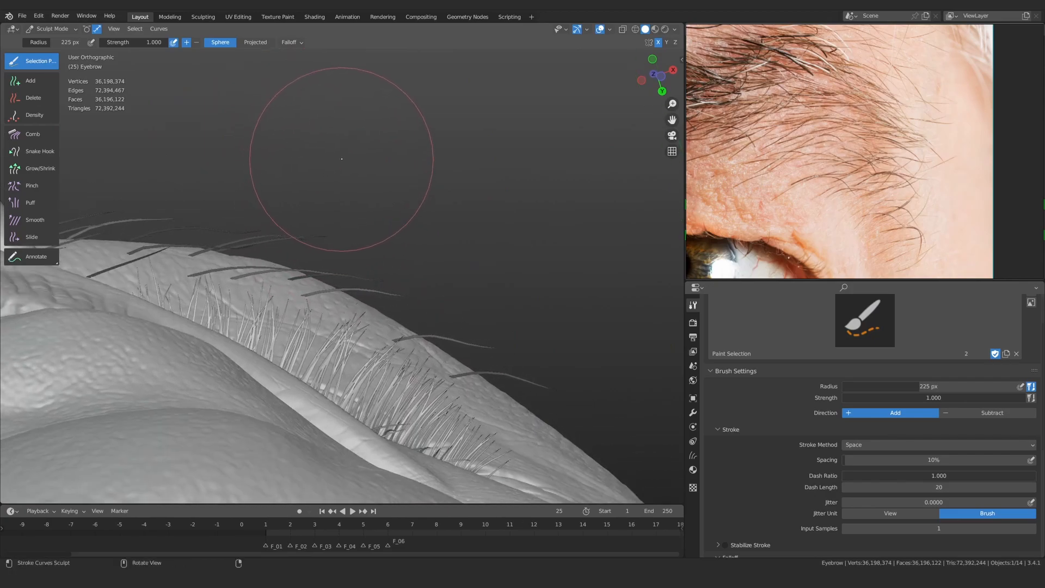
left_click(33, 134)
key("f")
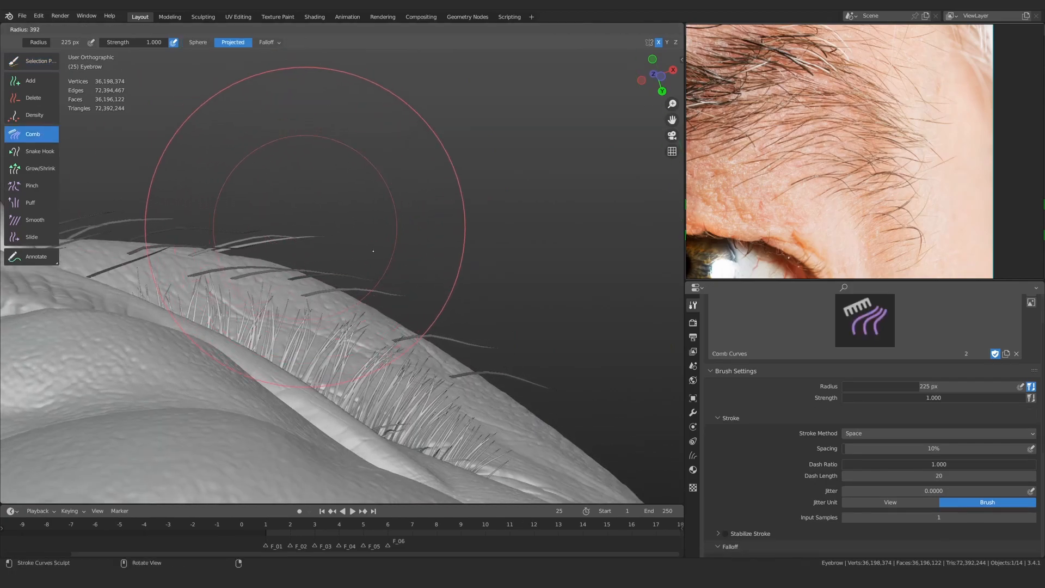
left_click(465, 226)
left_click_drag(327, 132, 338, 204)
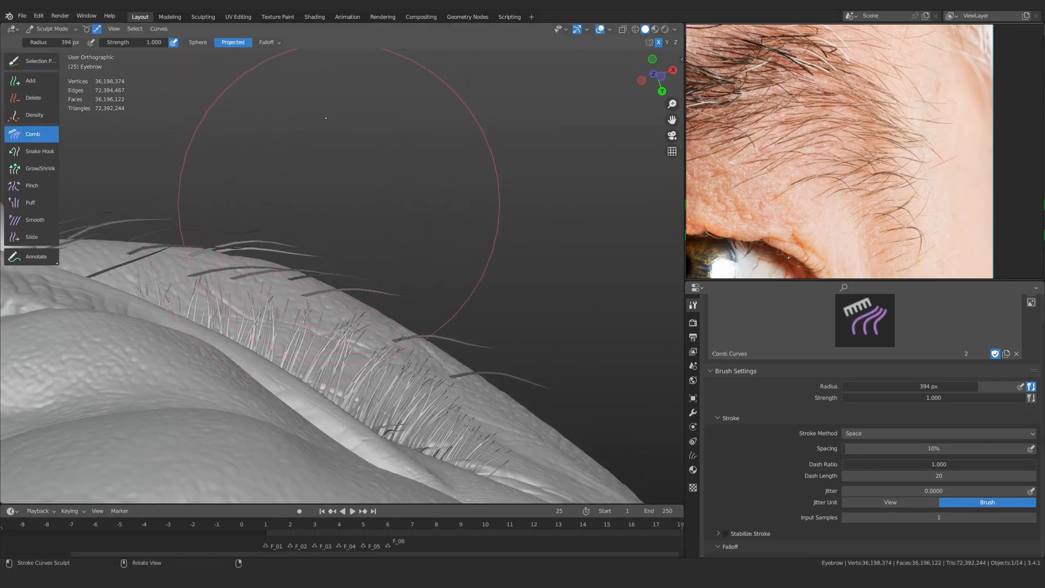
middle_click_drag(339, 203, 343, 289)
key("f")
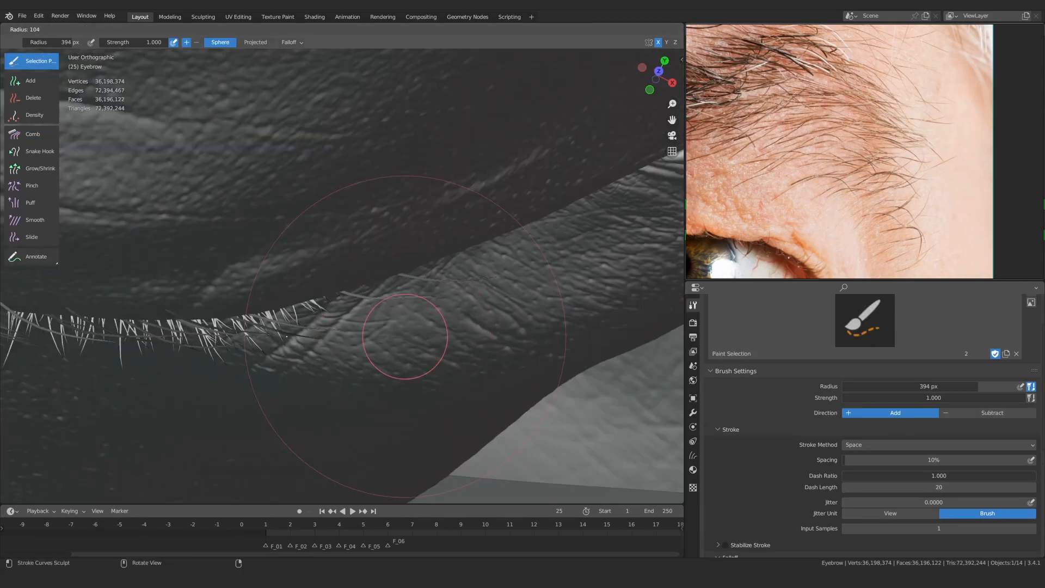
left_click(444, 338)
middle_click_drag(396, 374, 414, 174)
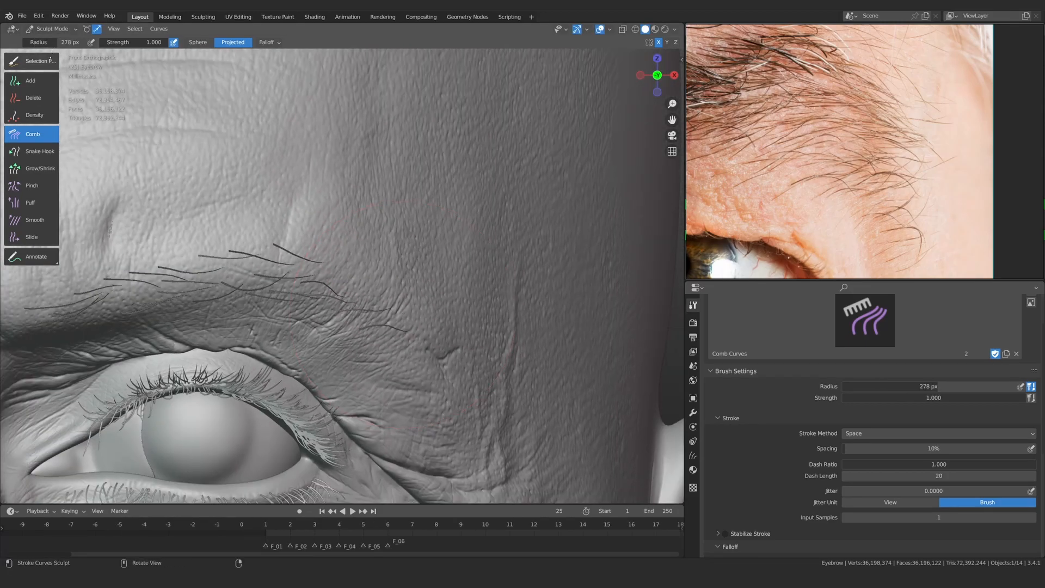
Add several hairs along the lower edge of the inner brow with the Add brush at 278 px
key("shift+space")
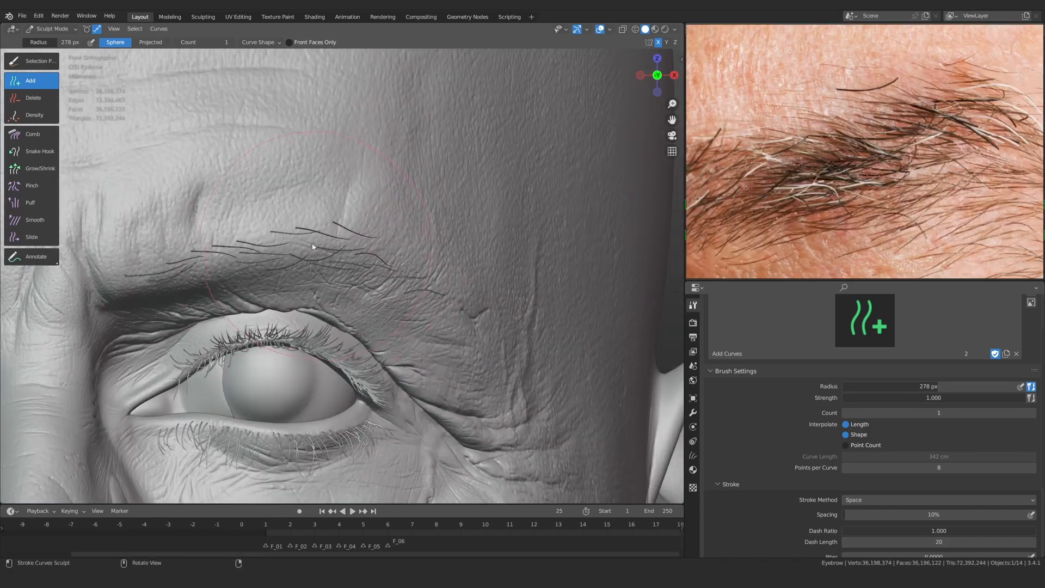
middle_click_drag(317, 249, 390, 242, "shift")
left_click_drag(339, 297, 362, 313, "ctrl+alt")
middle_click_drag(313, 307, 311, 291, "ctrl")
middle_click_drag(312, 291, 302, 272)
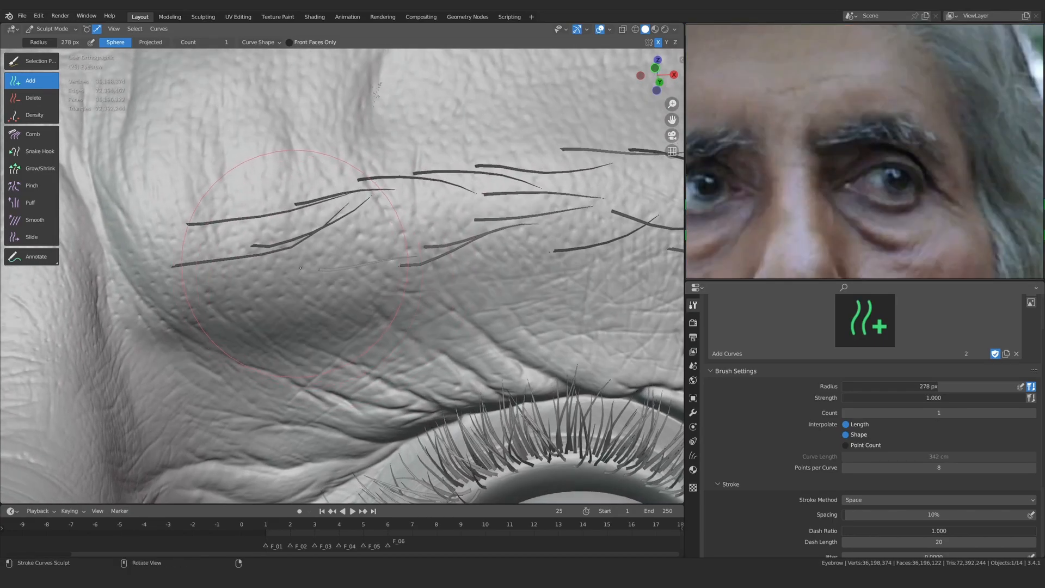
left_click_drag(327, 261, 323, 297, "alt")
left_click(264, 276)
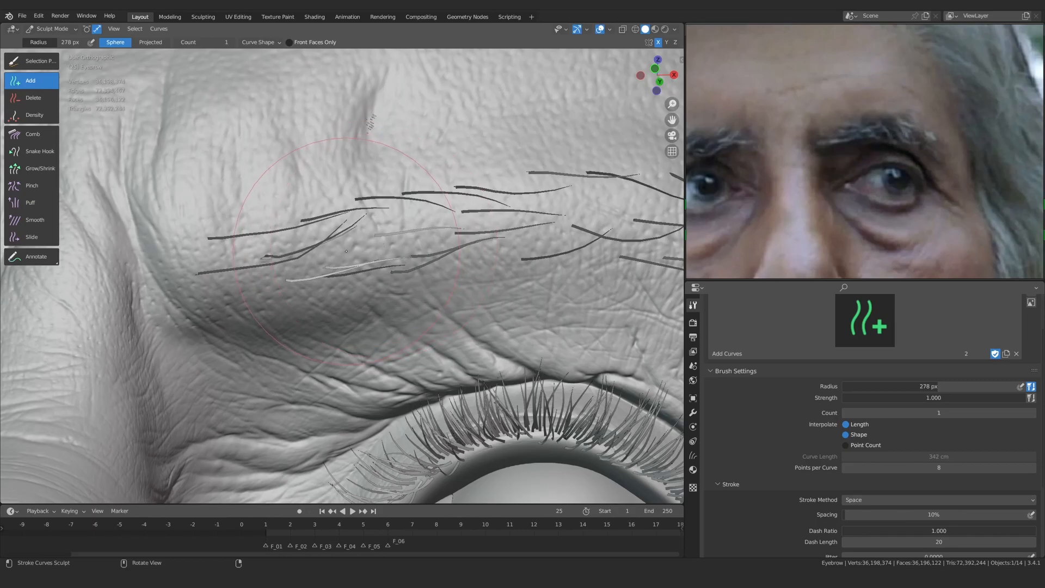
Fill the middle of the inner brow with more hairs between the upper and lower rows
left_click_drag(350, 224, 375, 261, "ctrl+alt")
left_click_drag(375, 261, 380, 259, "alt")
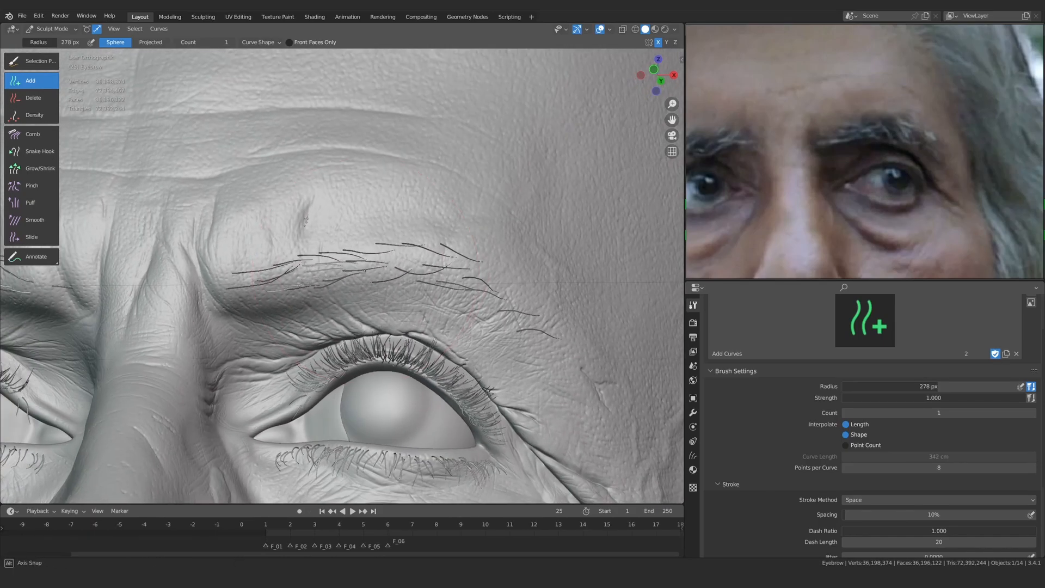
scroll(379, 259, "up", 4)
left_click(303, 206)
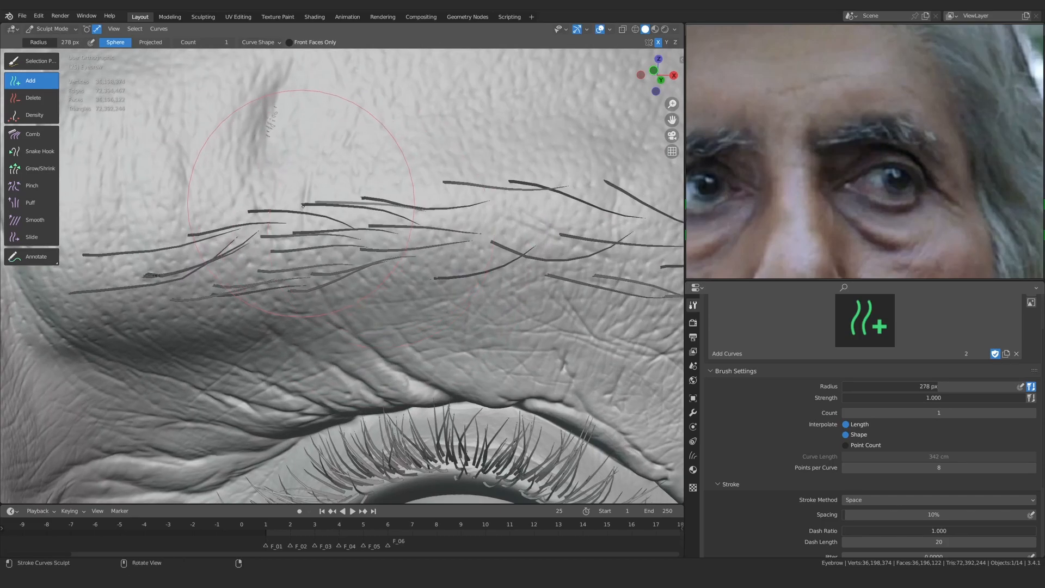
scroll(261, 227, "down", 2)
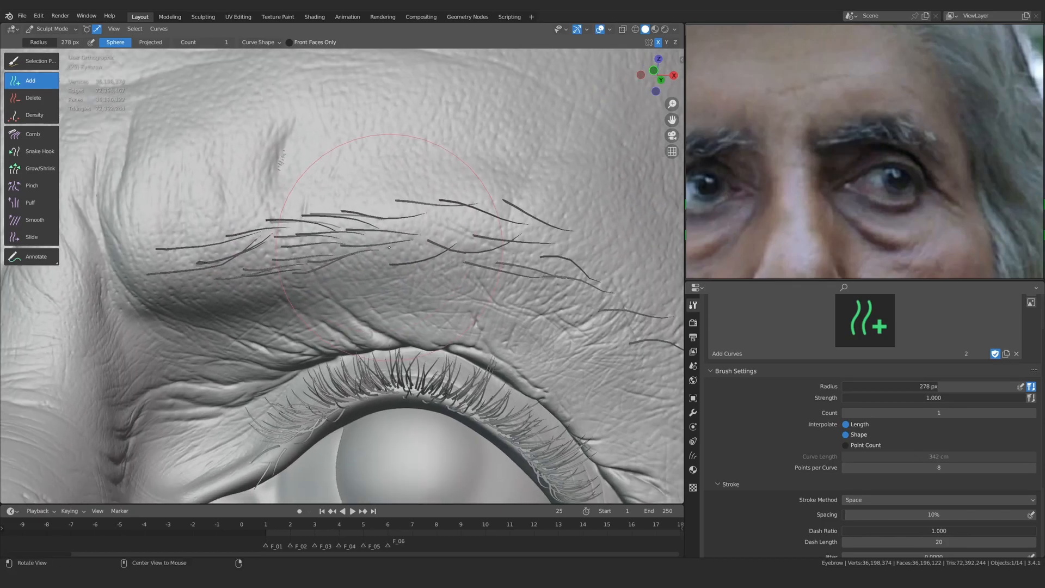
middle_click_drag(272, 231, 264, 226)
scroll(263, 226, "up", 2)
left_click(41, 119)
scroll(323, 197, "down", 3)
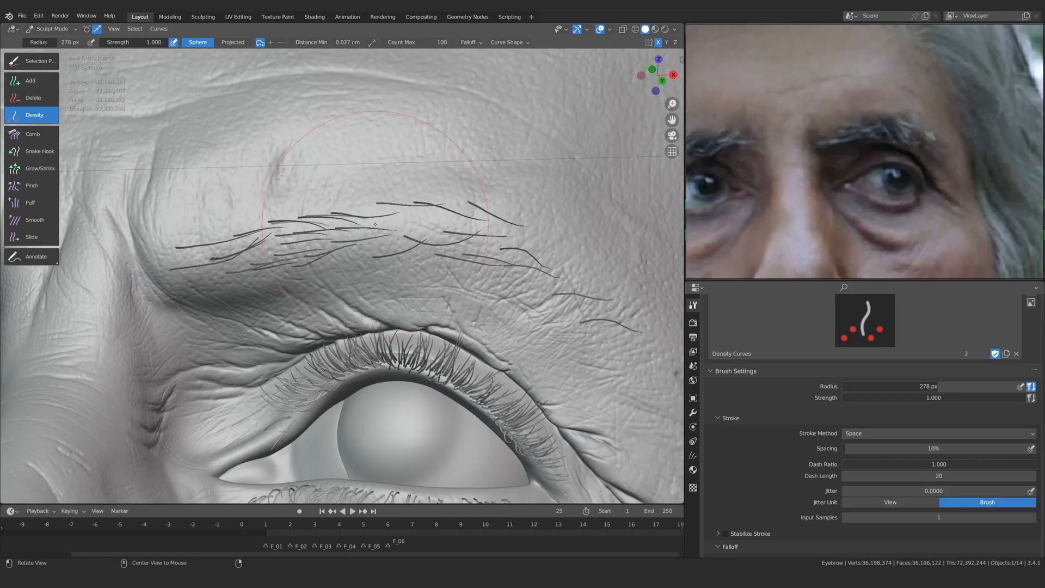
scroll(324, 197, "up", 2)
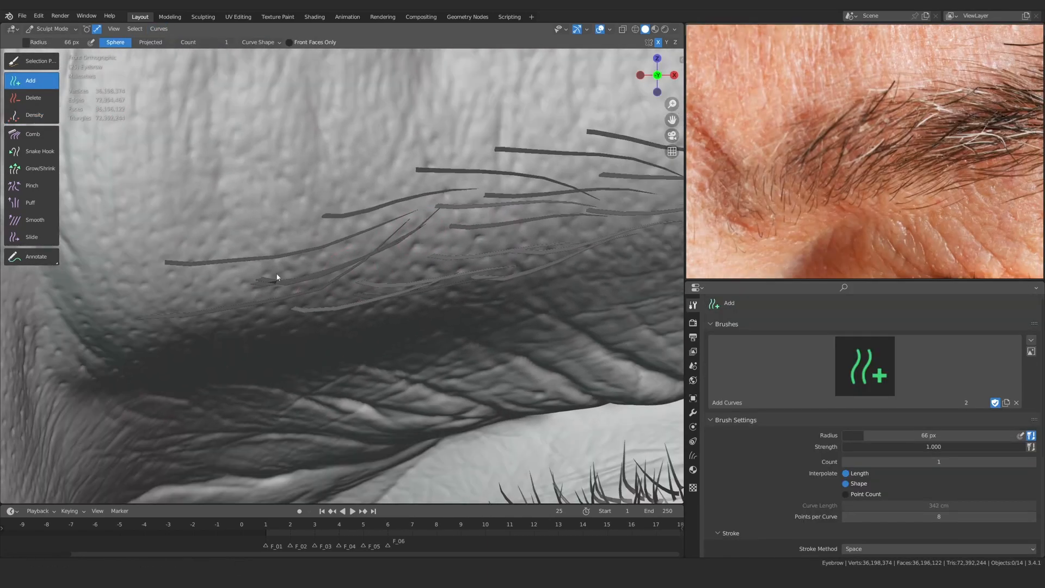
Select one of the overlapping inner brow hairs with a 28 px brush and comb it lower and outward at 290 px
middle_click_drag(272, 275, 303, 291, "shift")
left_click(32, 61)
scroll(233, 292, "up", 4)
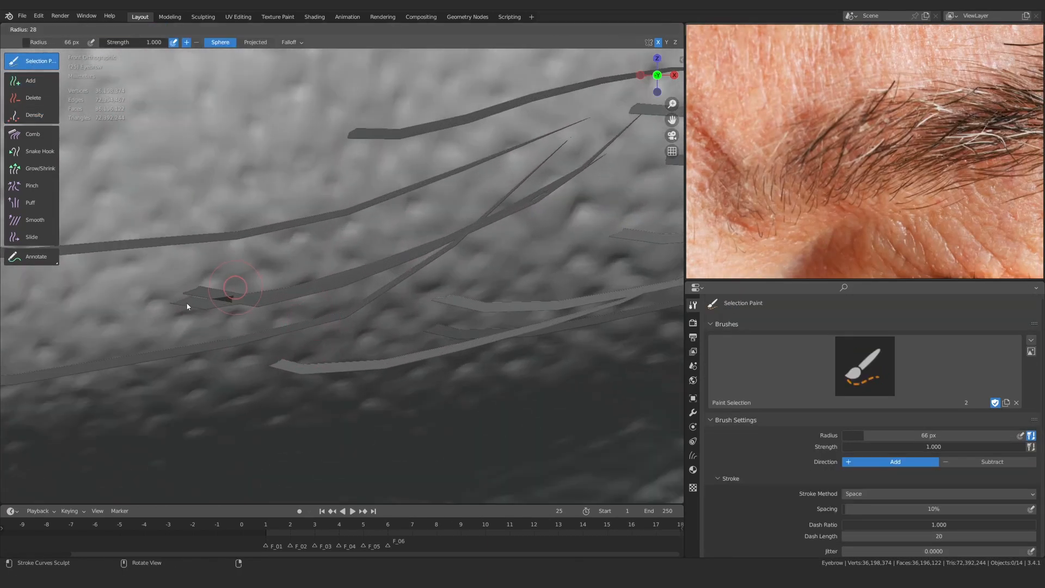
left_click_drag(200, 305, 188, 306)
left_click(33, 134)
scroll(343, 269, "down", 5)
key("f")
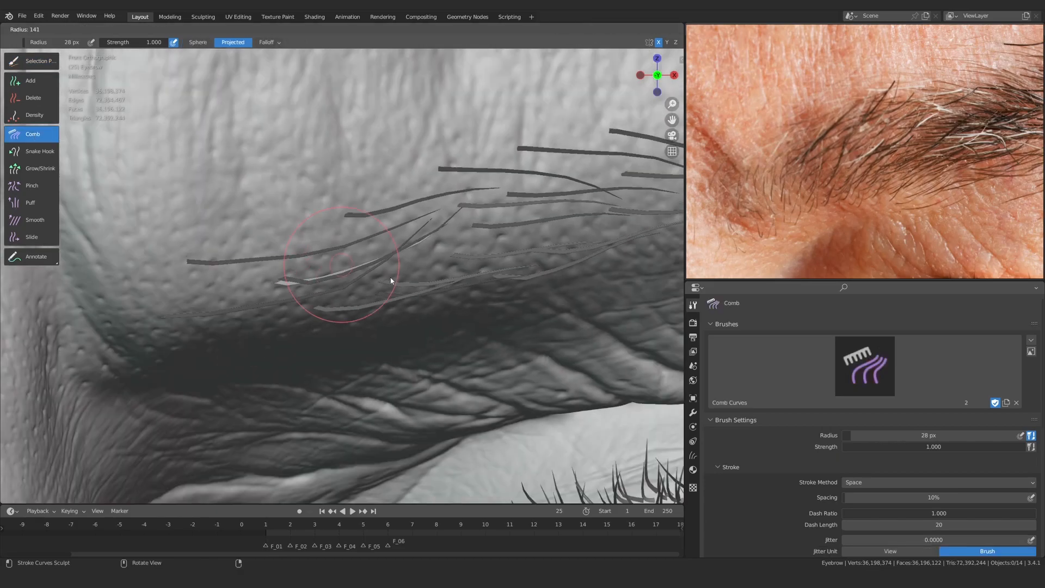
left_click(444, 283)
scroll(362, 258, "up", 1)
mouse_move(333, 256)
left_mouse_down()
mouse_move(320, 263)
mouse_move(330, 285)
left_mouse_up()
scroll(381, 256, "down", 2)
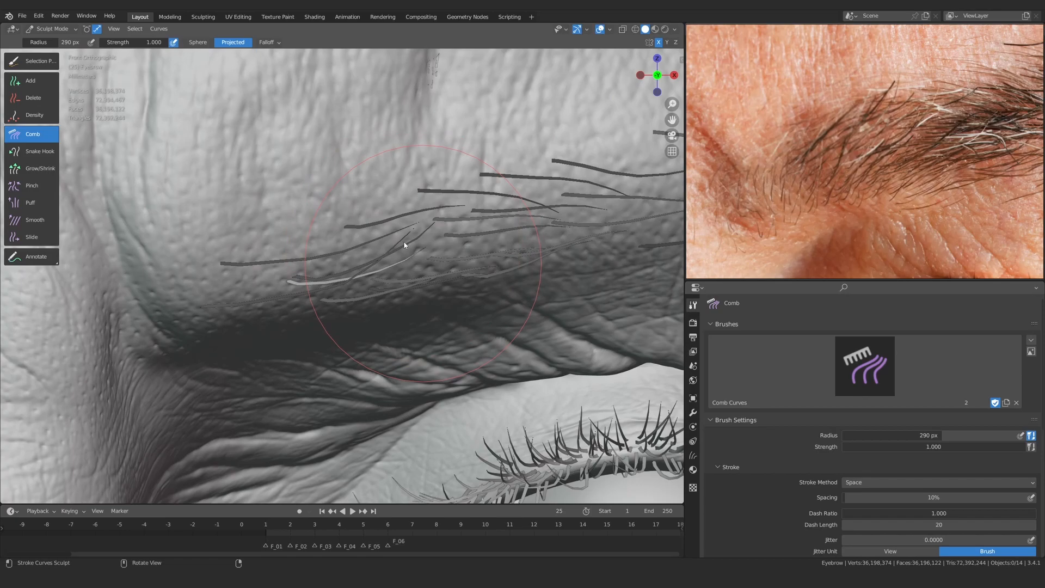
scroll(422, 263, "up", 3)
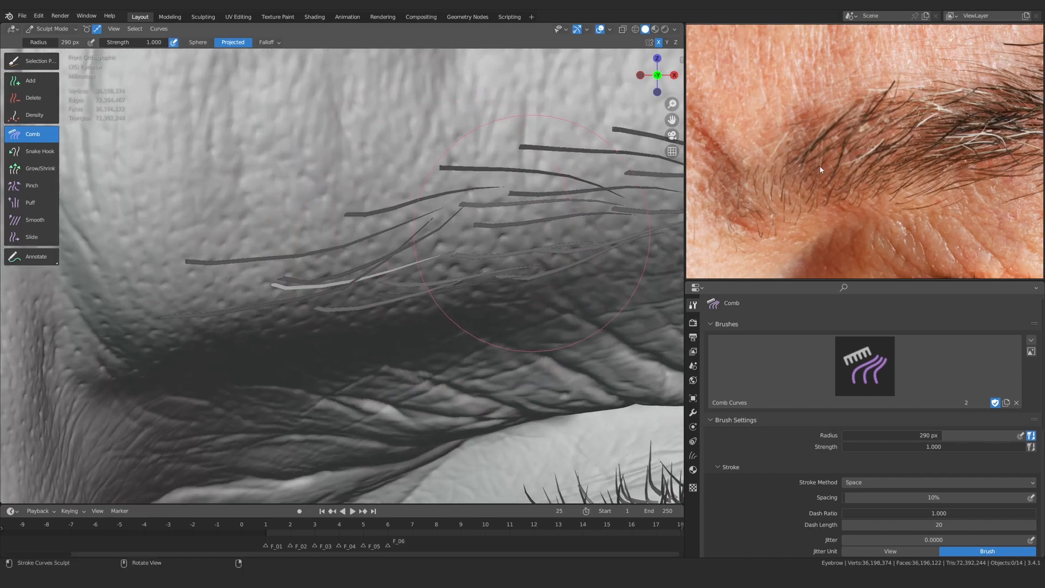
Reduce the Comb brush to 242 px and refine the selected inner brow hair into an upward curve
key("f")
mouse_move(338, 280)
left_mouse_down("ctrl+alt")
mouse_move(430, 285)
mouse_move(489, 250)
left_mouse_up("ctrl+alt")
left_click(411, 285)
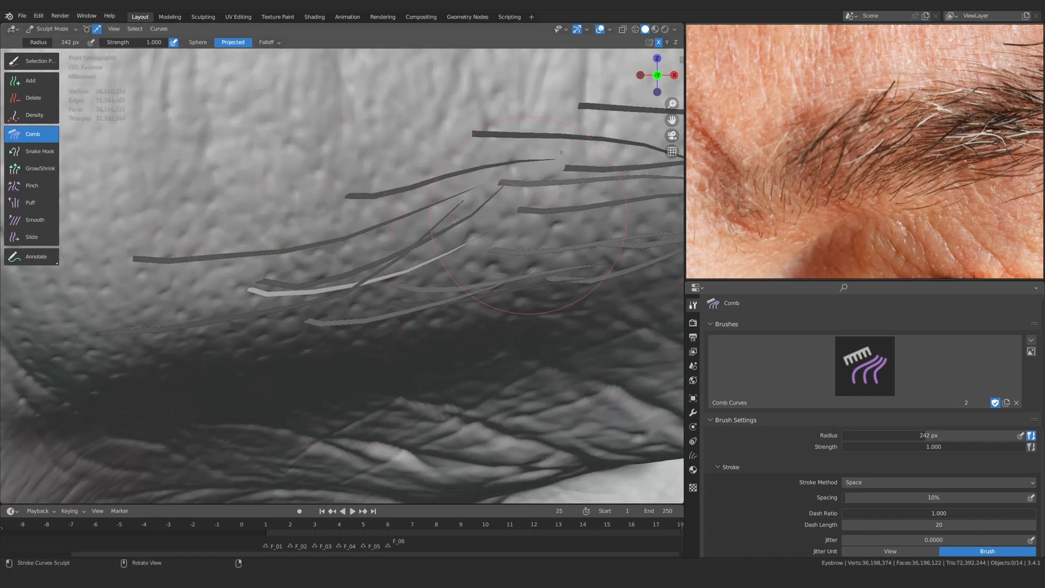
middle_click_drag(294, 289, 248, 294, "ctrl")
mouse_move(354, 308)
middle_mouse_down("ctrl")
mouse_move(394, 308)
mouse_move(356, 311)
middle_mouse_up("ctrl")
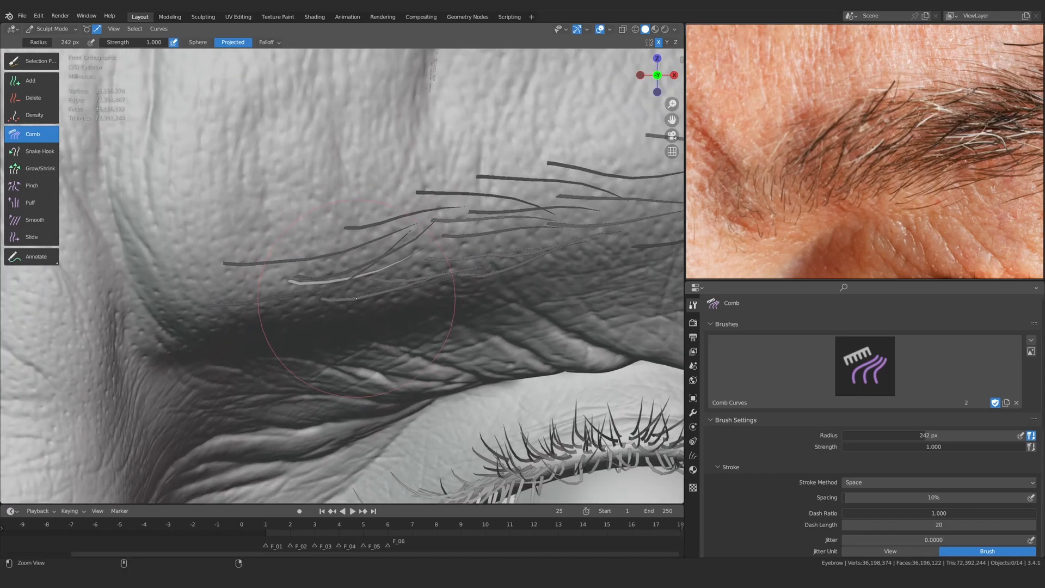
middle_click_drag(353, 168, 349, 220)
left_click_drag(350, 219, 374, 159, "alt")
key("KP_1")
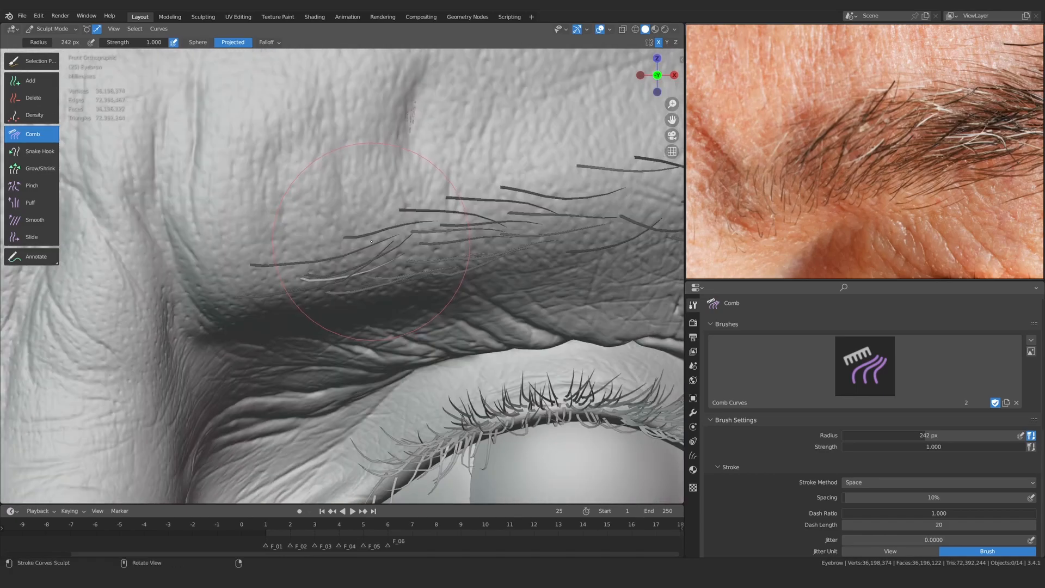
left_click_drag(329, 289, 399, 285, "alt+shift")
left_click_drag(391, 286, 348, 288, "ctrl+alt")
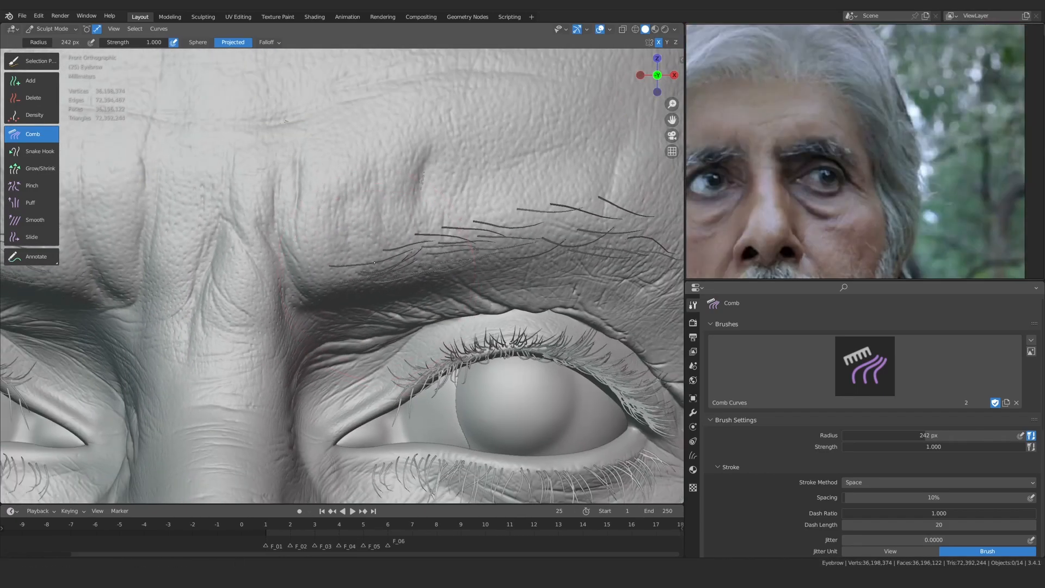
Add a hair at the brow's inner end, below the innermost hair, with the Add brush at 242 px
left_click(31, 81)
scroll(257, 280, "up", 3)
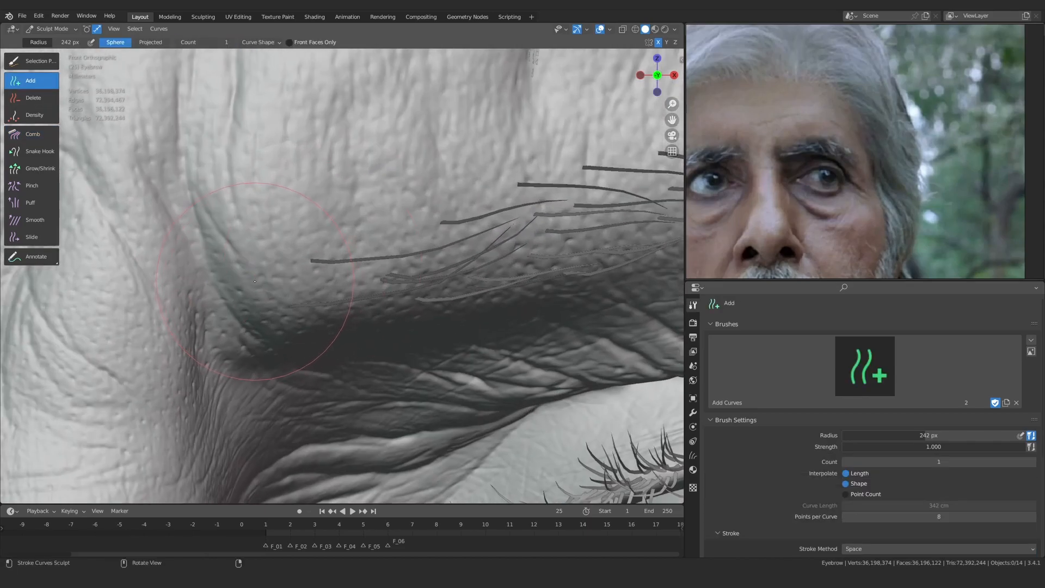
left_click_drag(283, 296, 349, 362, "alt")
Comb the new lower inner hair into an upward curve along the brow line, enlarging the brush from 242 to 348 px
left_click(33, 134)
left_click_drag(359, 364, 354, 381, "alt")
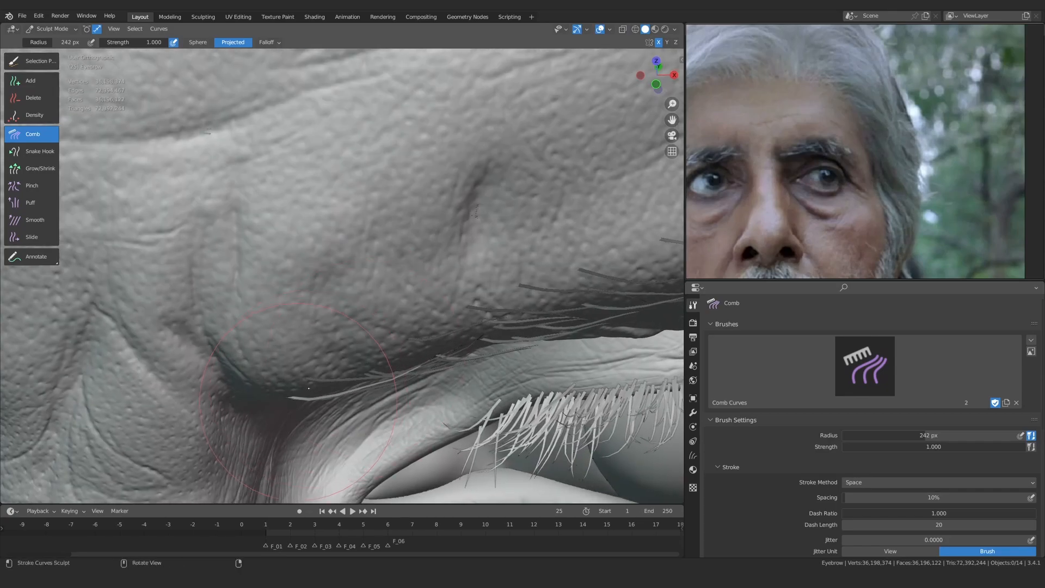
key("KP_1")
middle_click_drag(400, 187, 379, 226, "shift")
scroll(380, 225, "up", 3)
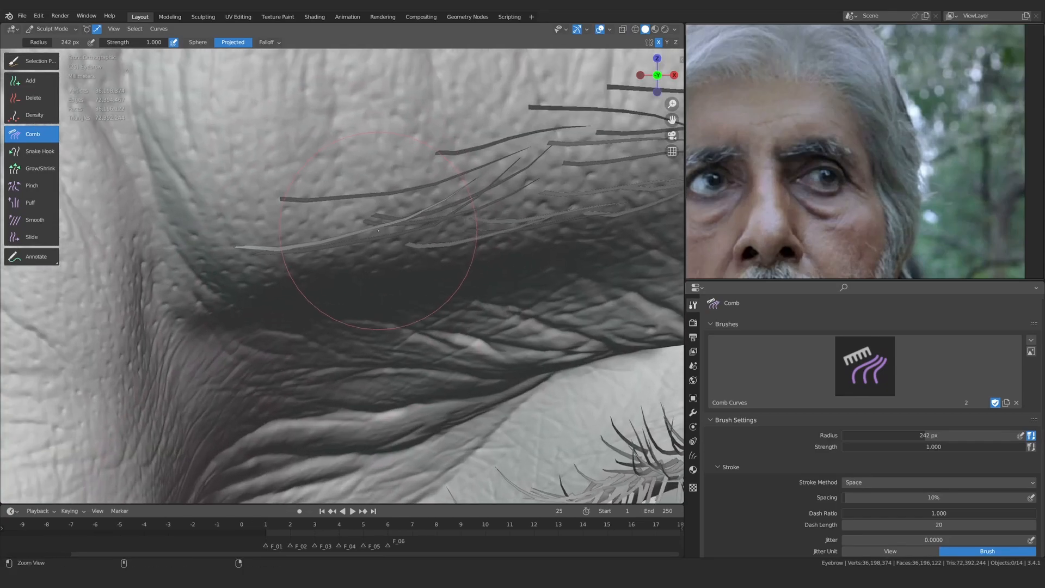
left_click_drag(277, 263, 279, 256)
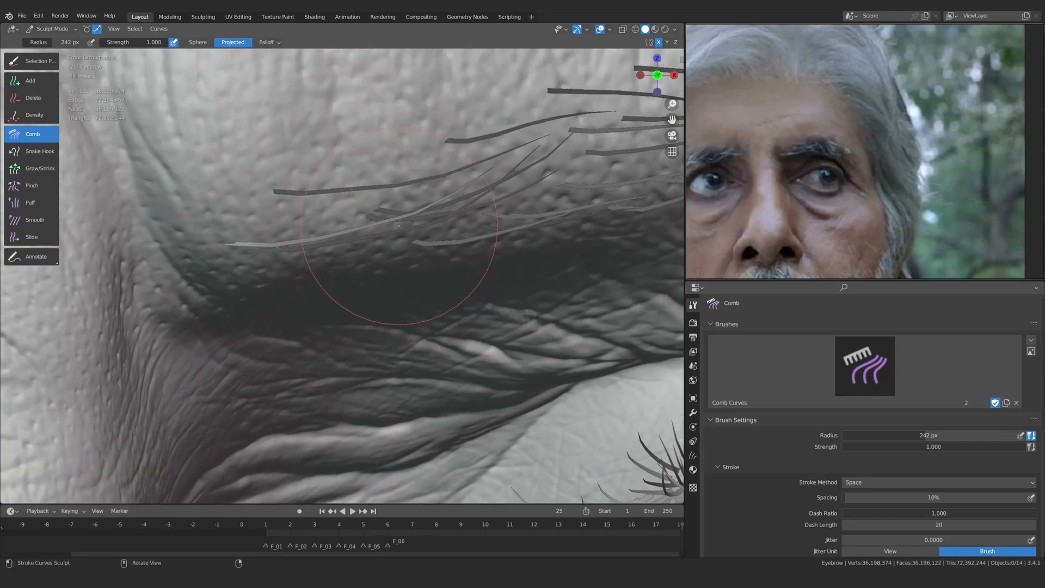
left_click_drag(356, 252, 360, 337, "ctrl+alt")
key("f")
left_click(538, 238)
left_click_drag(364, 291, 365, 243, "ctrl+alt")
Add another hair at the brow's inner end, above the lower one, and comb it outward along the brow at 348 px
left_click(23, 87)
mouse_move(245, 261)
left_mouse_down("ctrl+alt")
mouse_move(248, 234)
mouse_move(197, 207)
left_mouse_up("ctrl+alt")
left_click(34, 134)
left_click_drag(232, 294, 266, 344, "alt")
left_click_drag(302, 307, 296, 356, "ctrl+alt")
left_click_drag(360, 324, 372, 318)
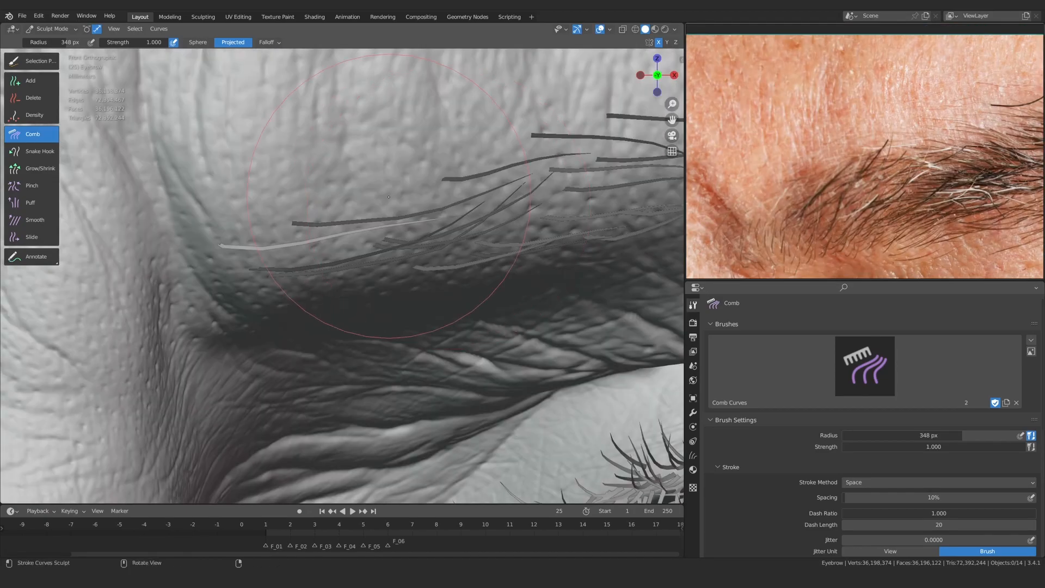
Add a hair above the innermost brow hairs and comb it outward, nearly level along the brow, at 348 px
left_click(33, 80)
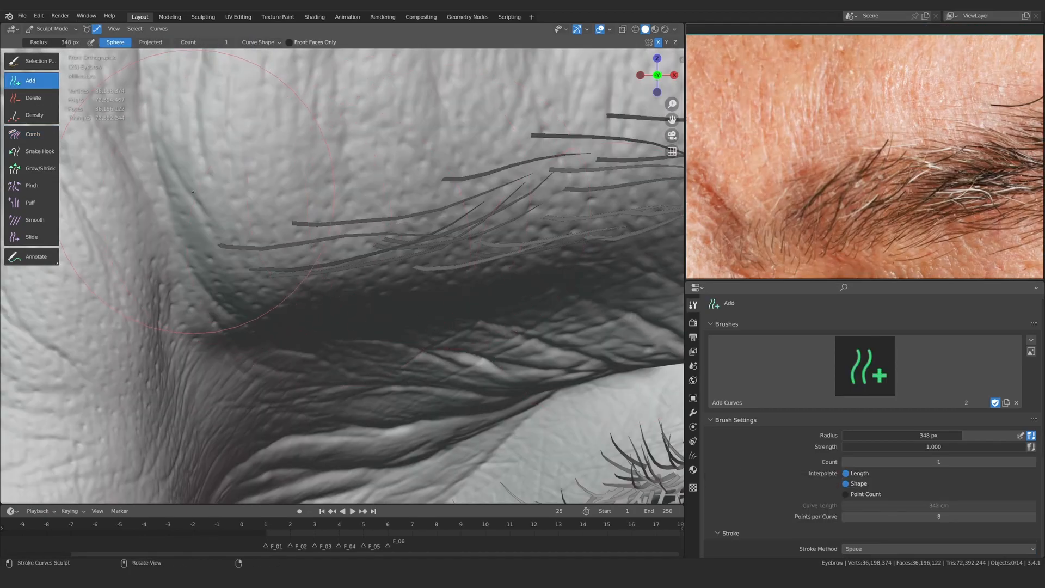
left_click(34, 135)
left_click_drag(405, 147, 640, 267)
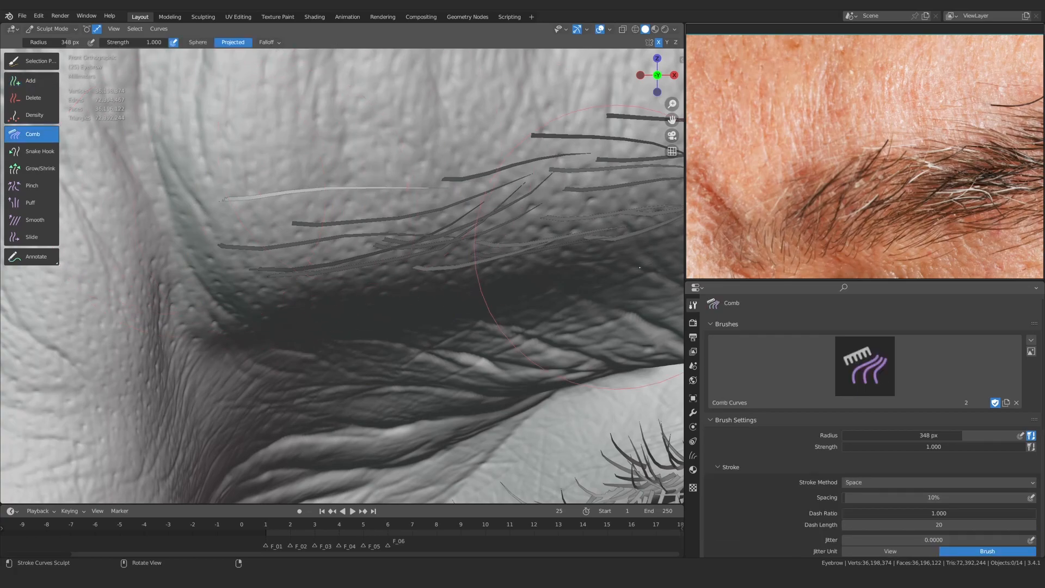
left_click_drag(328, 167, 597, 292)
middle_click_drag(392, 229, 413, 381)
middle_click_drag(615, 344, 357, 171)
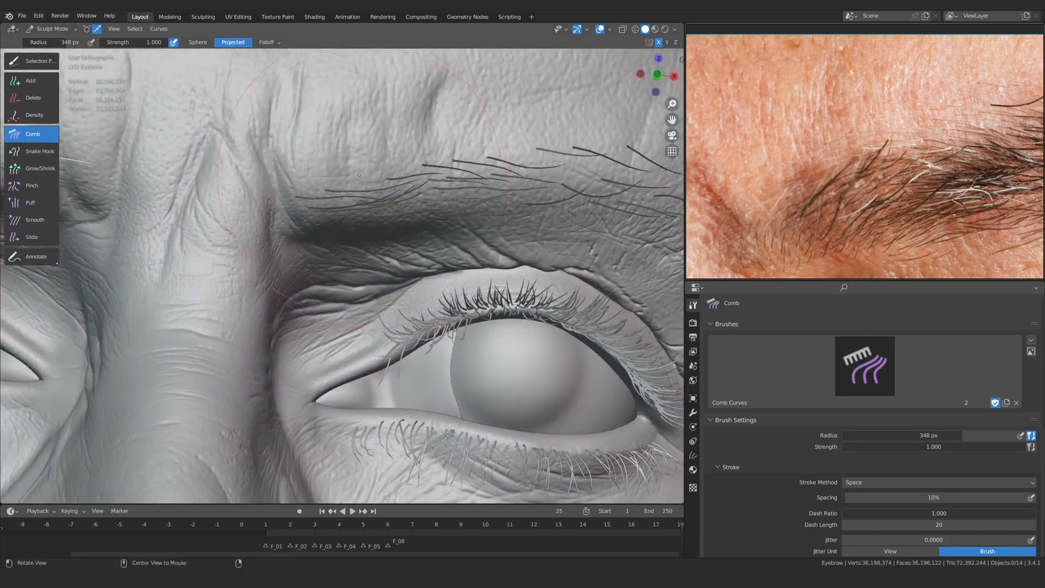
key("KP_1")
scroll(332, 222, "up", 4)
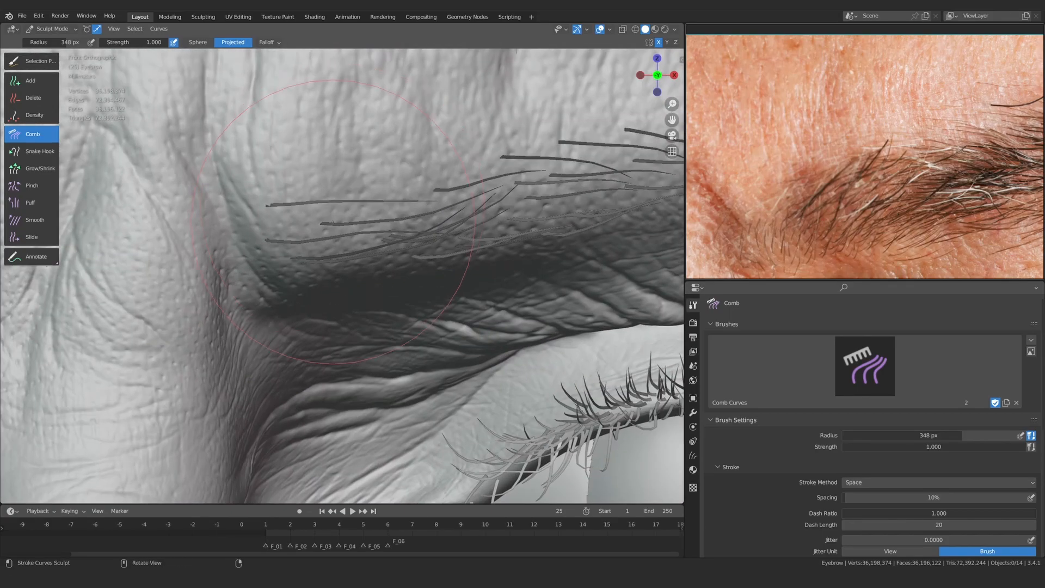
Add a hair along the inner brow's upper edge at 225 px and comb it outward over the hairs below
left_click(24, 80)
scroll(338, 256, "down", 3)
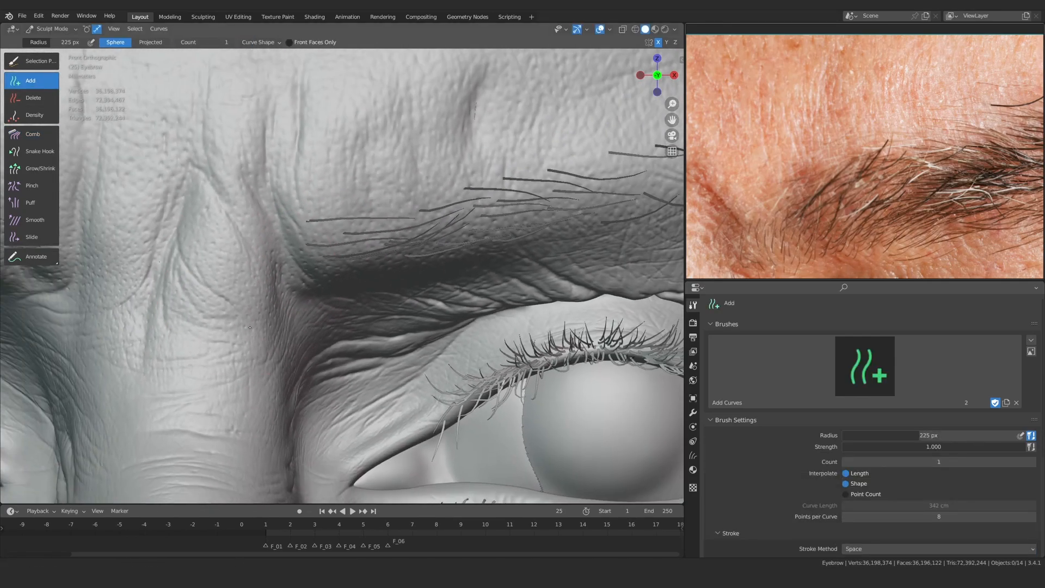
left_click_drag(249, 327, 313, 312, "ctrl+alt")
left_click_drag(349, 272, 304, 212, "ctrl+alt")
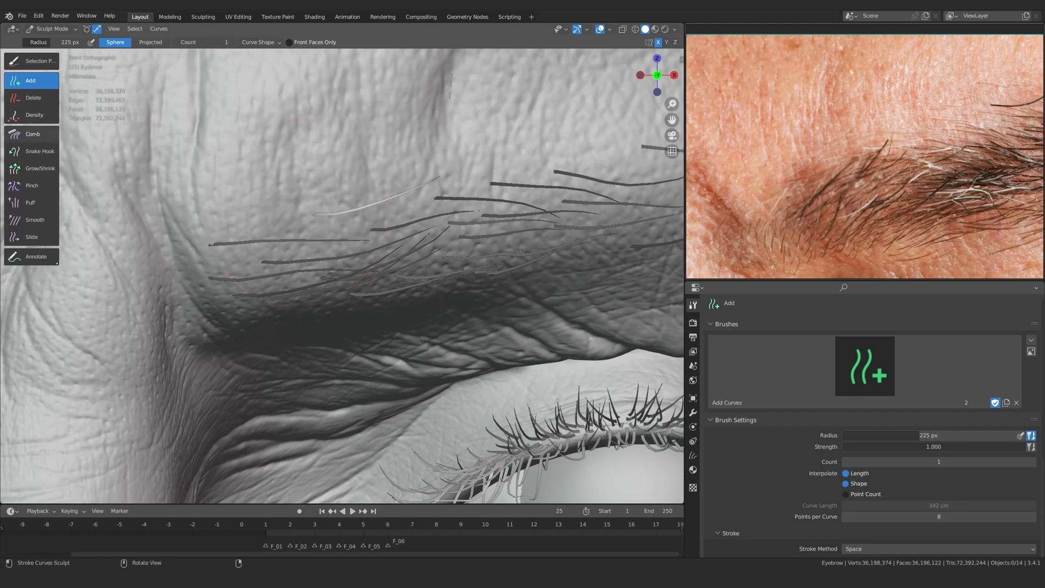
left_click(33, 133)
scroll(317, 205, "up", 1)
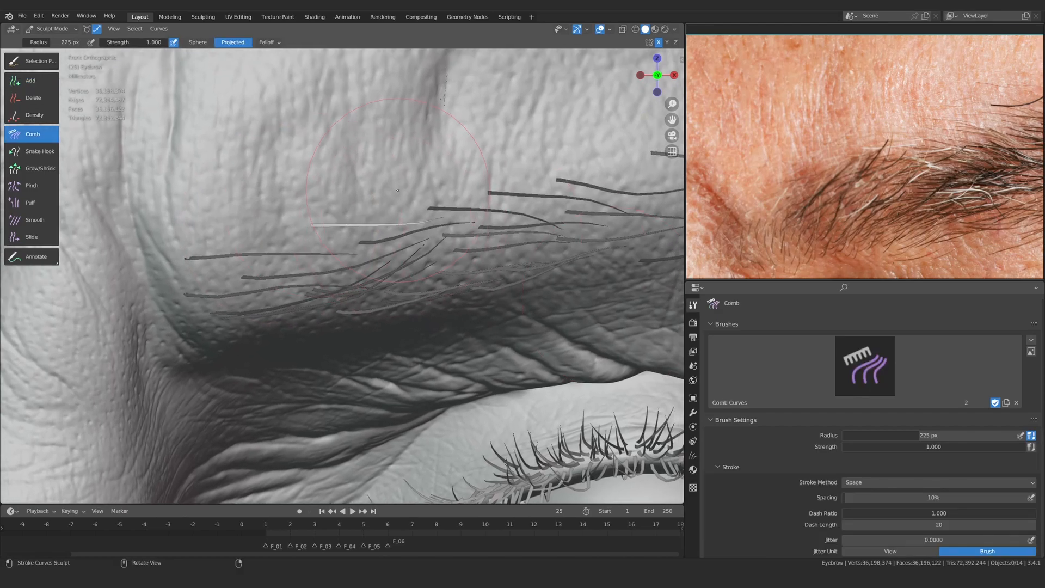
left_click_drag(422, 283, 404, 249, "ctrl+alt")
left_click_drag(349, 233, 330, 246, "alt+shift")
left_click_drag(330, 246, 346, 231, "ctrl+alt")
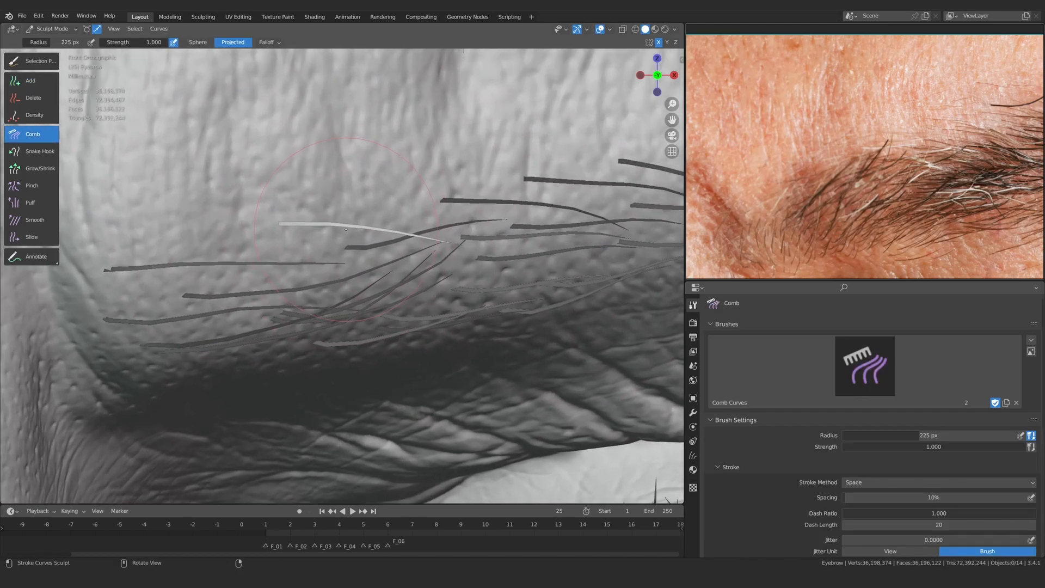
Refine the new upper-edge hair with the Comb brush from below and from the front, shaping it into a gentle arch
left_click_drag(347, 179, 372, 345, "alt")
left_click_drag(373, 424, 371, 343, "ctrl+alt")
mouse_move(349, 446)
left_mouse_down("alt+shift")
mouse_move(333, 356)
mouse_move(481, 277)
left_mouse_up("alt+shift")
left_click_drag(324, 337, 457, 287)
key("KP_1")
left_click_drag(335, 258, 309, 217, "ctrl+alt")
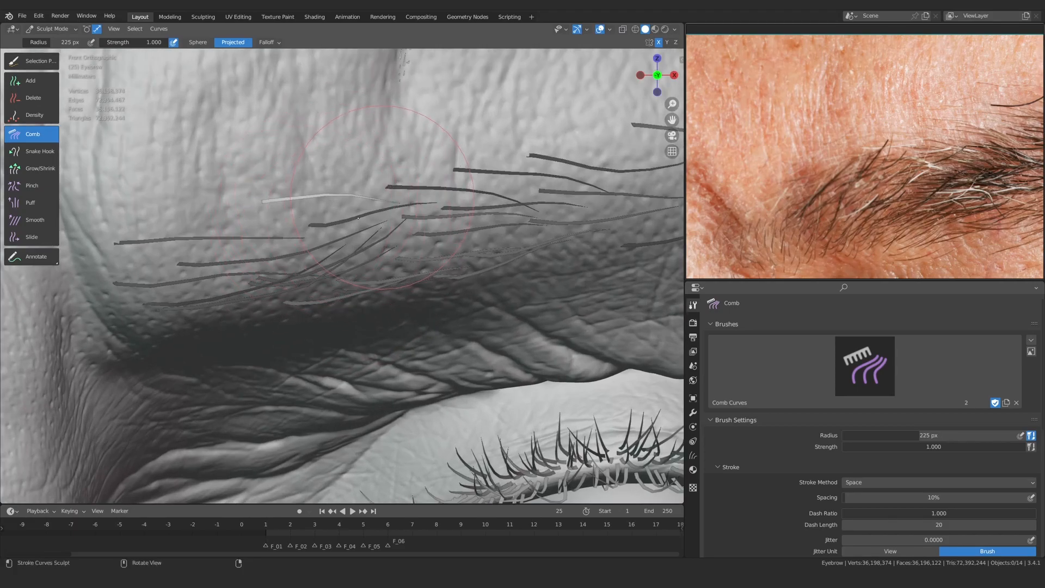
left_click_drag(381, 199, 466, 217, "alt+shift")
Add a hair just inward of the arched upper hair and comb it up and outward across it at 225 px
left_click(50, 84)
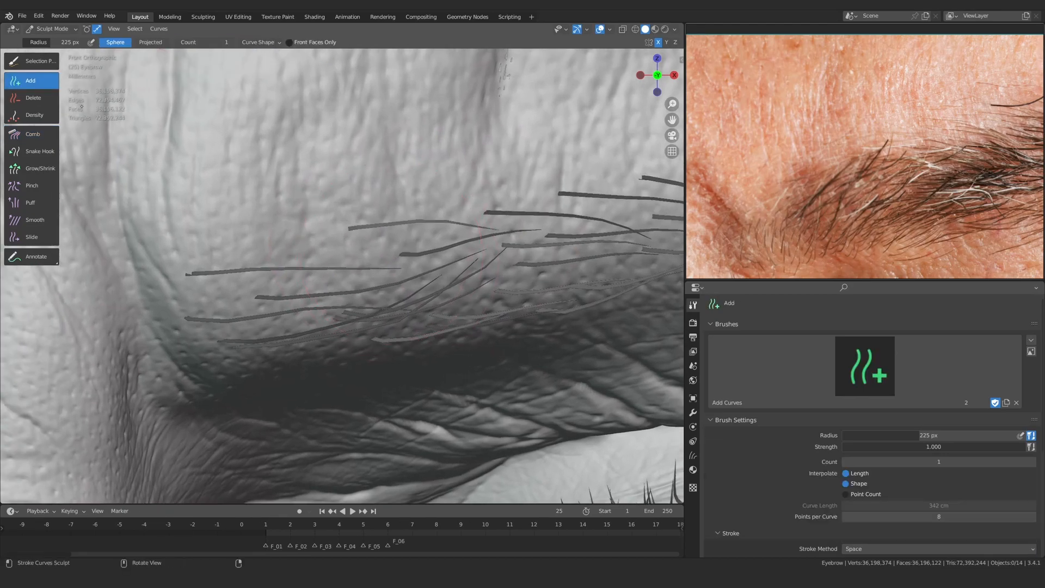
mouse_move(303, 239)
left_mouse_down("ctrl+alt")
mouse_move(247, 238)
mouse_move(272, 334)
mouse_move(310, 296)
left_mouse_up("ctrl+alt")
left_click(274, 247)
left_click(40, 134)
left_click_drag(310, 297, 419, 250)
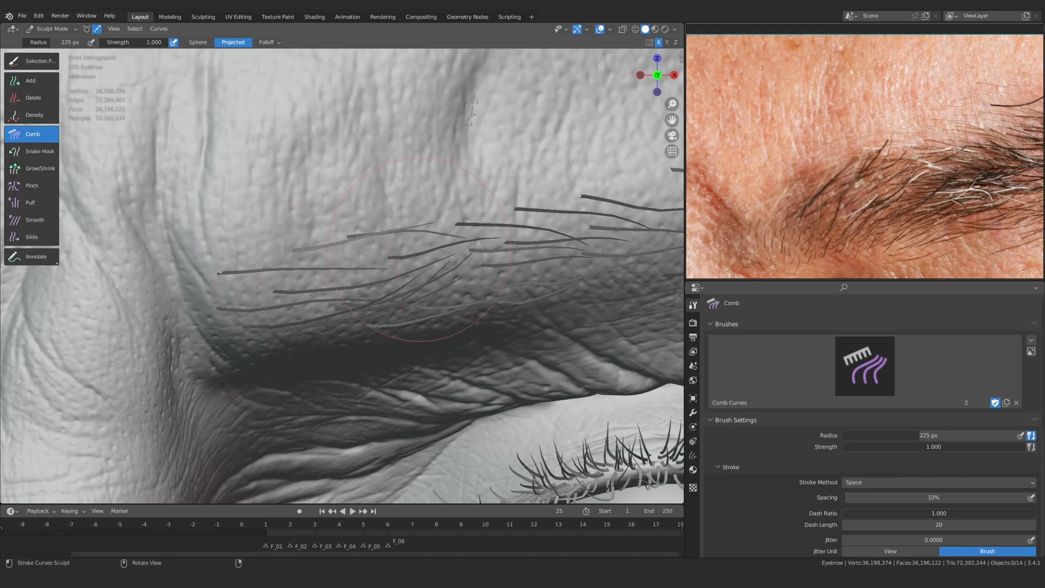
left_click_drag(551, 107, 553, 101, "ctrl+alt")
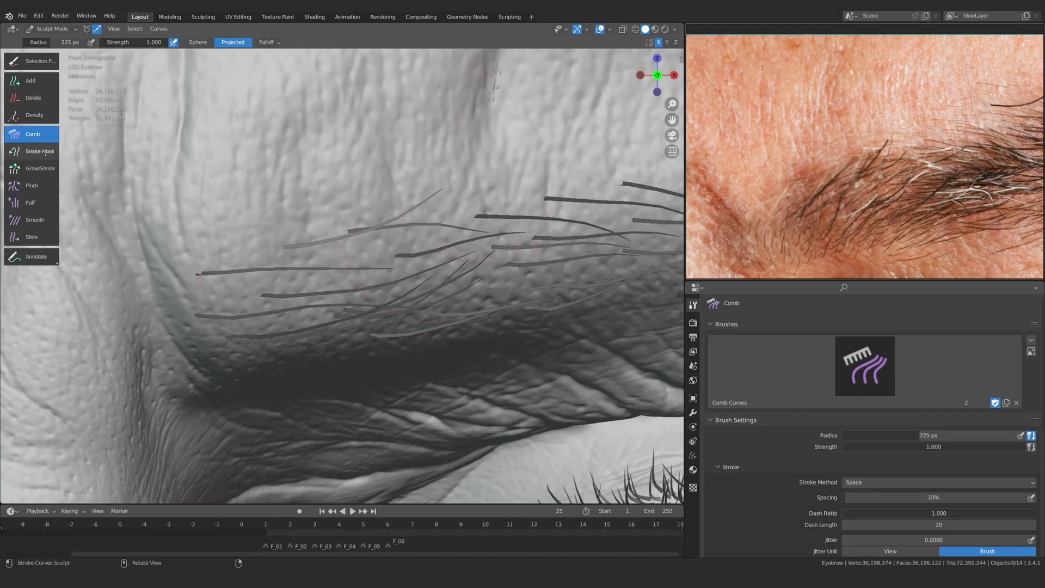
Shorten the new upward hair with the Grow/Shrink brush in Subtract mode and inspect it from below and from the front
left_click(33, 168)
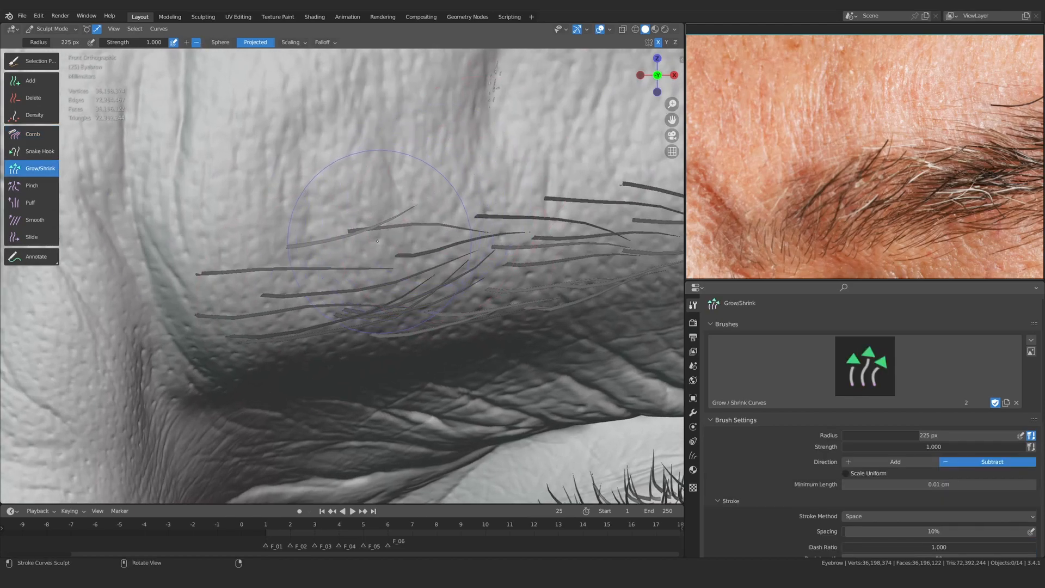
left_click(31, 82)
left_click(33, 134)
middle_click_drag(376, 240, 413, 350)
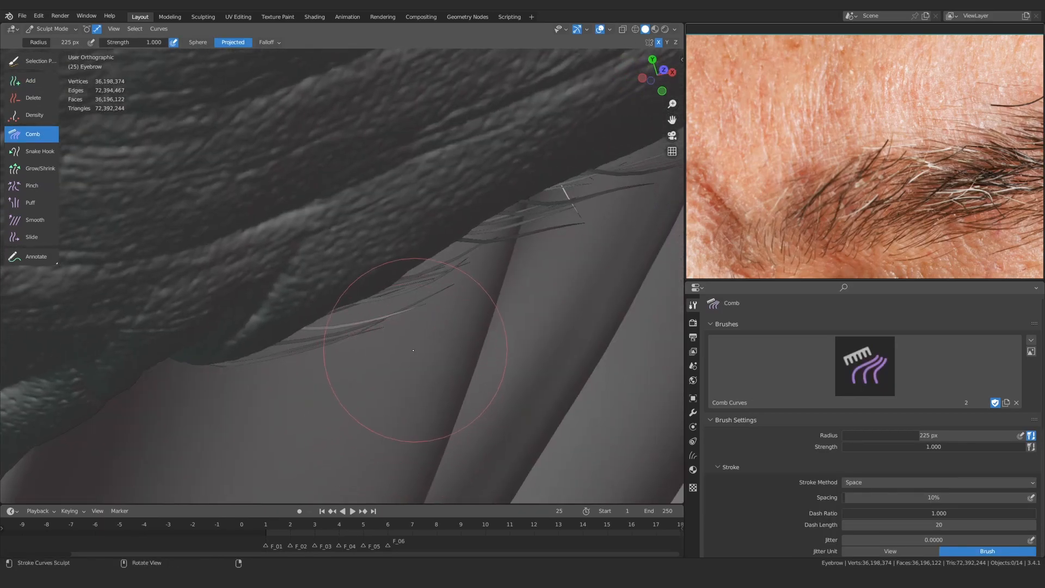
key("KP_1")
left_click_drag(506, 266, 482, 381, "ctrl+alt")
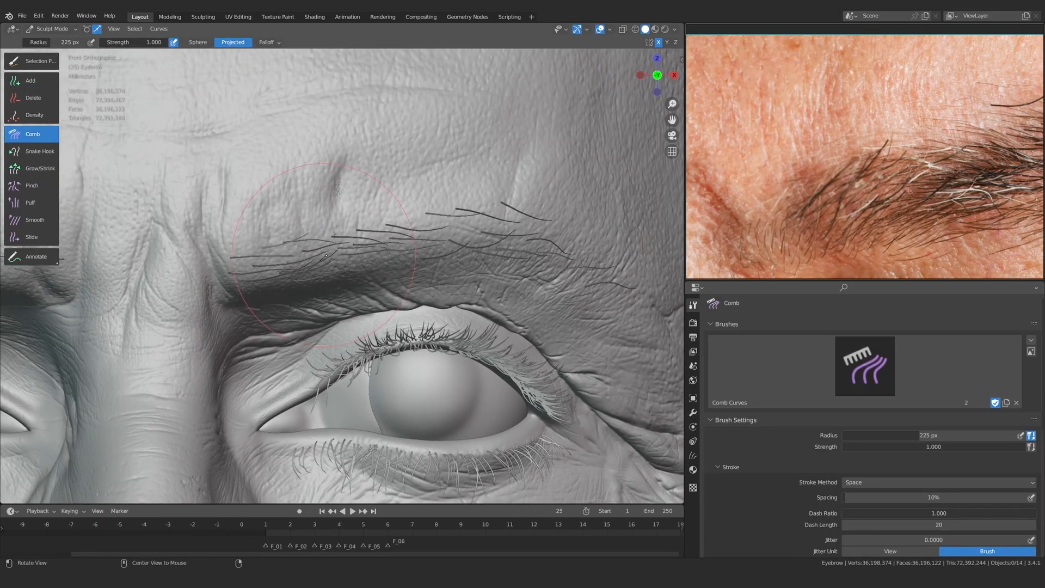
left_click_drag(430, 310, 438, 239, "ctrl+alt")
Add hairs between and below the innermost brow hairs, using X-ray briefly to check the existing curves
left_click(51, 81)
middle_click_drag(245, 271, 246, 253, "ctrl")
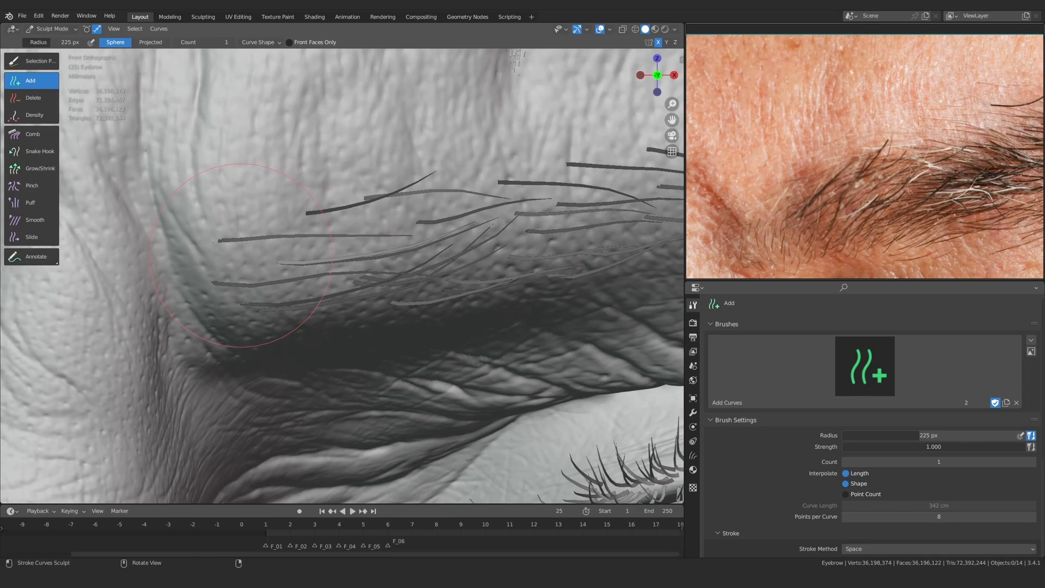
key("alt+z")
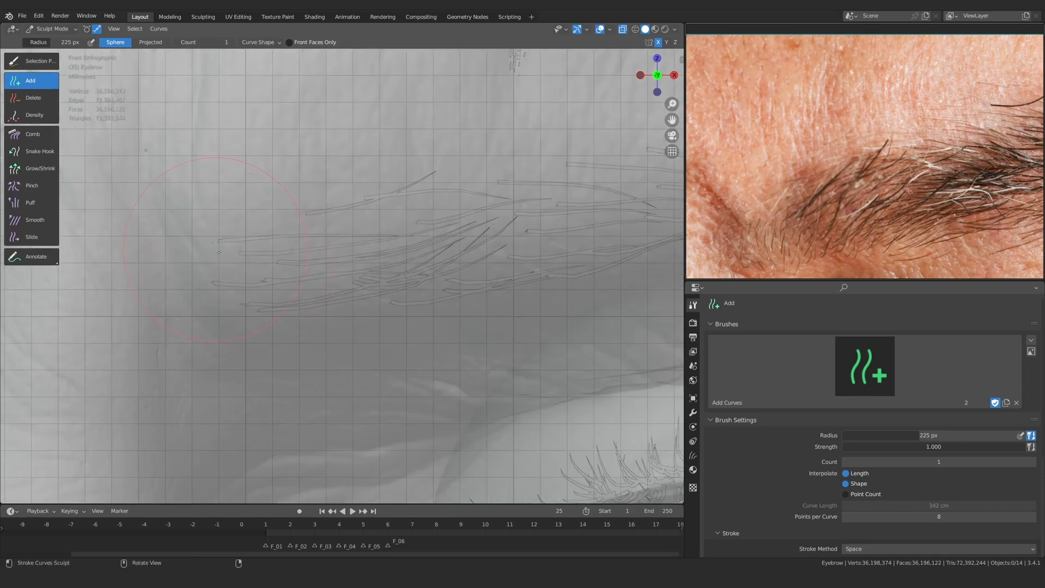
key("alt+z")
middle_click_drag(269, 275, 308, 255, "ctrl")
left_click(293, 309)
left_click(44, 135)
Comb the new inner hairs outward into upward curves that follow the brow line at 225 px
mouse_move(308, 256)
middle_mouse_down("ctrl")
mouse_move(316, 310)
mouse_move(343, 280)
mouse_move(367, 320)
middle_mouse_up("ctrl")
left_click_drag(369, 249, 374, 276)
mouse_move(274, 246)
left_mouse_down()
mouse_move(283, 272)
mouse_move(274, 324)
left_mouse_up()
key("KP_1")
left_click_drag(376, 338, 441, 281)
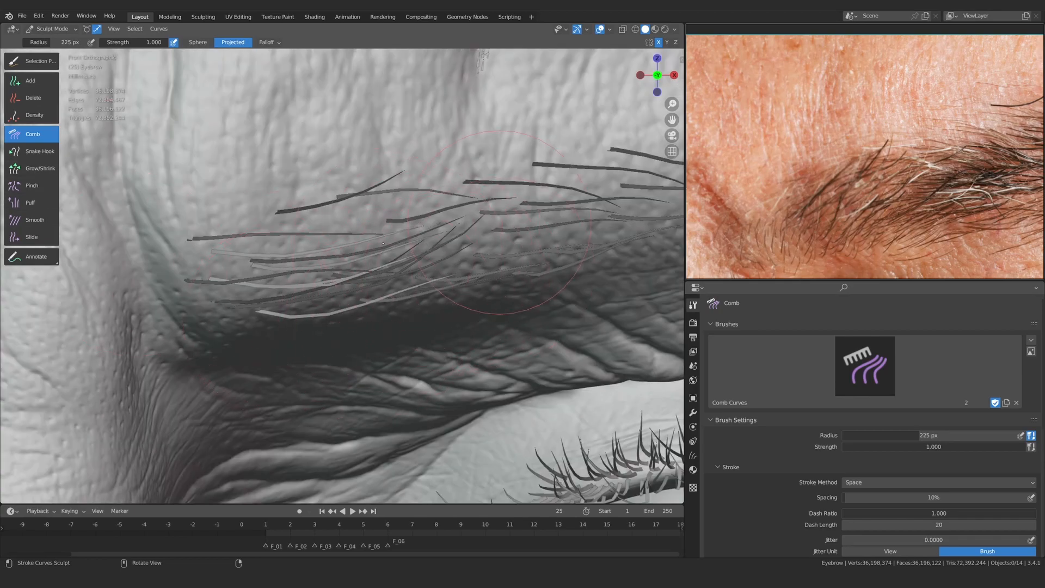
left_click_drag(602, 243, 390, 224, "ctrl+alt")
left_click_drag(389, 224, 383, 224, "alt")
left_click_drag(278, 229, 341, 242, "alt+shift")
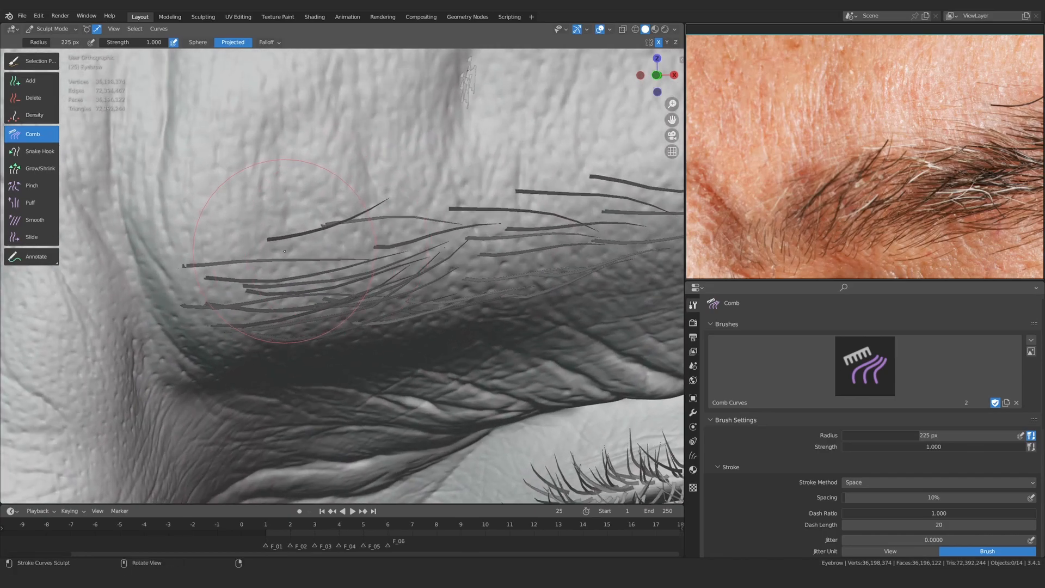
Add two hairs beneath the raised and arched upper hairs of the inner brow and comb them outward
left_click(33, 82)
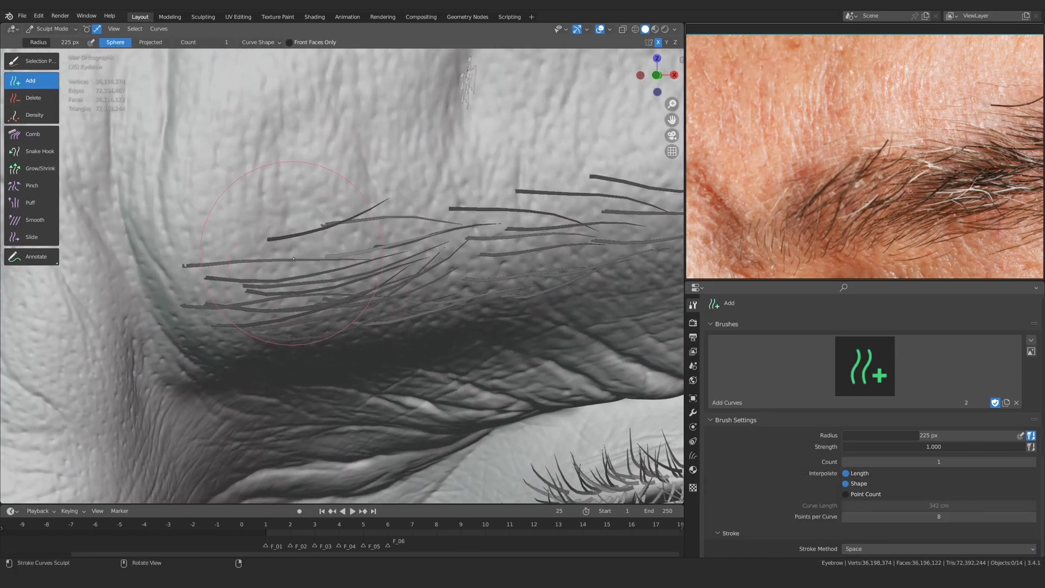
left_click(33, 134)
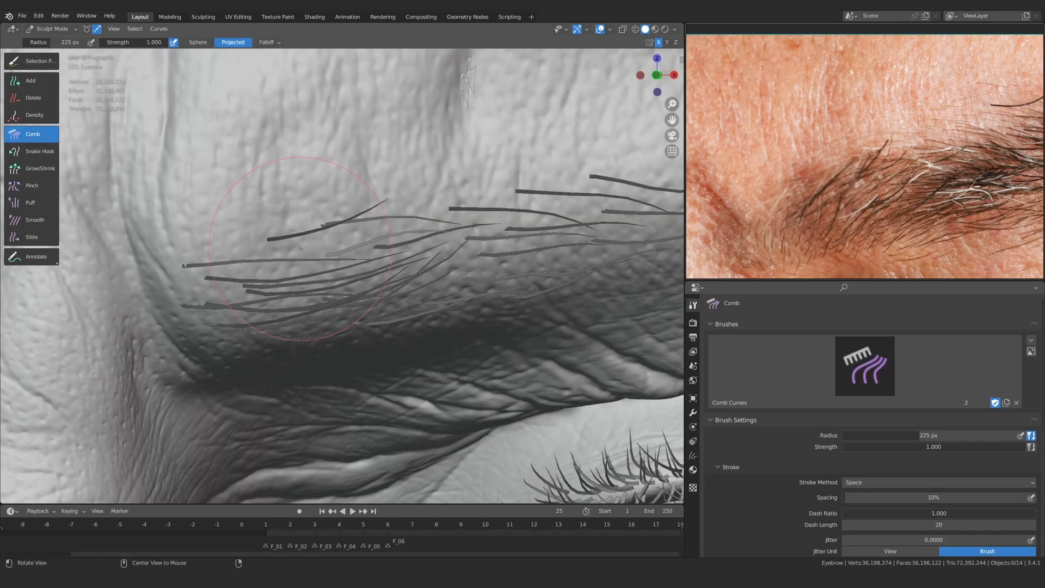
left_click_drag(301, 249, 262, 248)
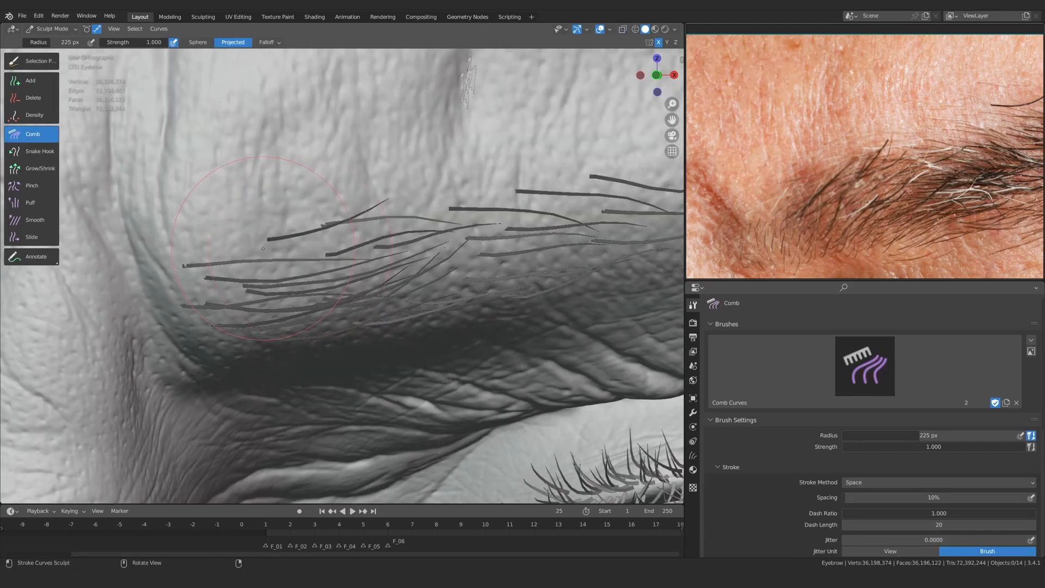
left_click(31, 80)
left_click(49, 134)
scroll(407, 223, "up", 1)
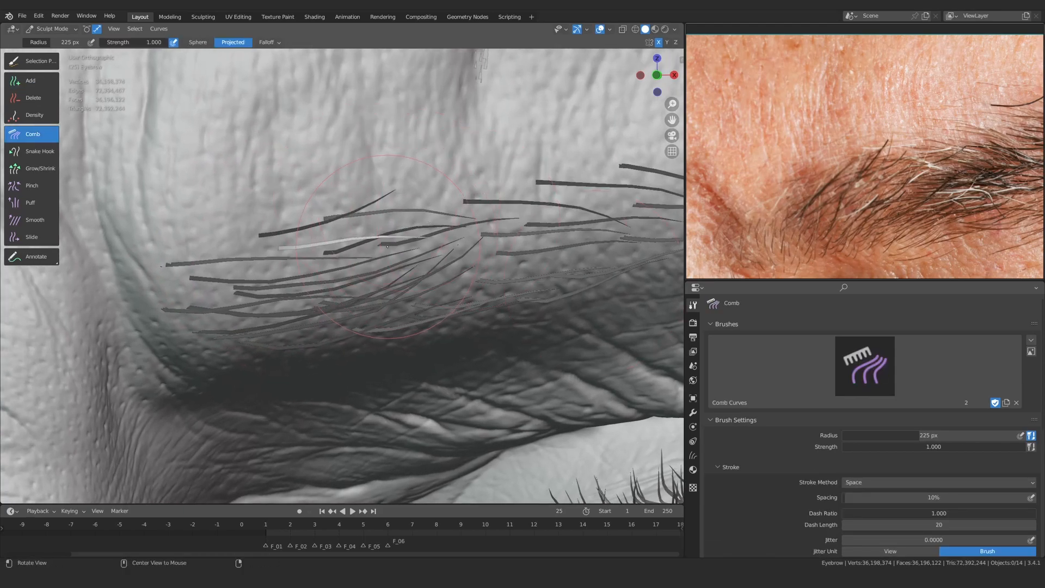
Add another hair farther inward, just above the long innermost hair, and comb it outward along the brow
left_click(31, 80)
left_click(32, 134)
scroll(390, 218, "up", 1)
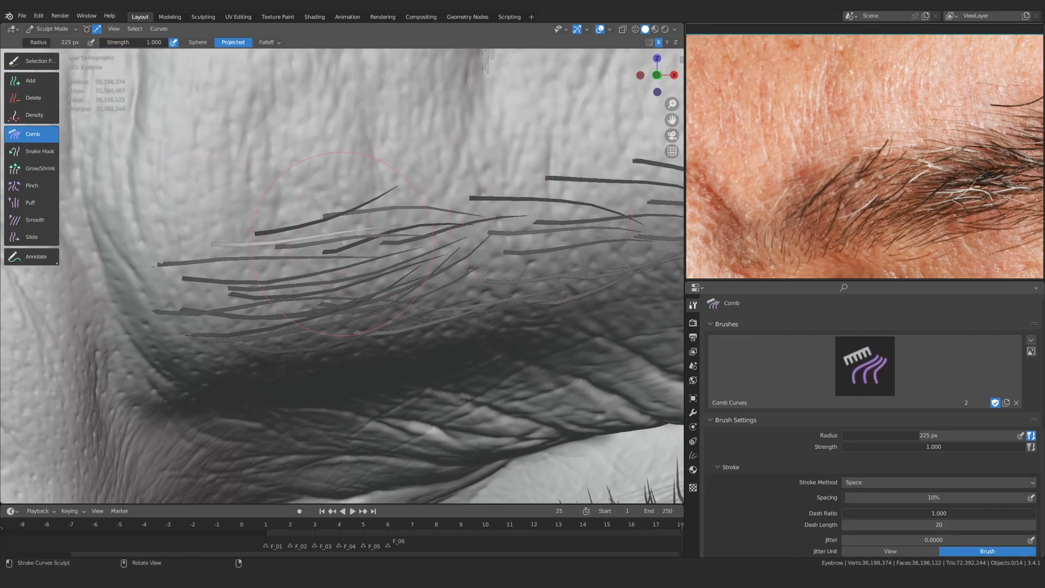
middle_click_drag(348, 230, 414, 359, "ctrl")
middle_click_drag(413, 359, 415, 294, "ctrl")
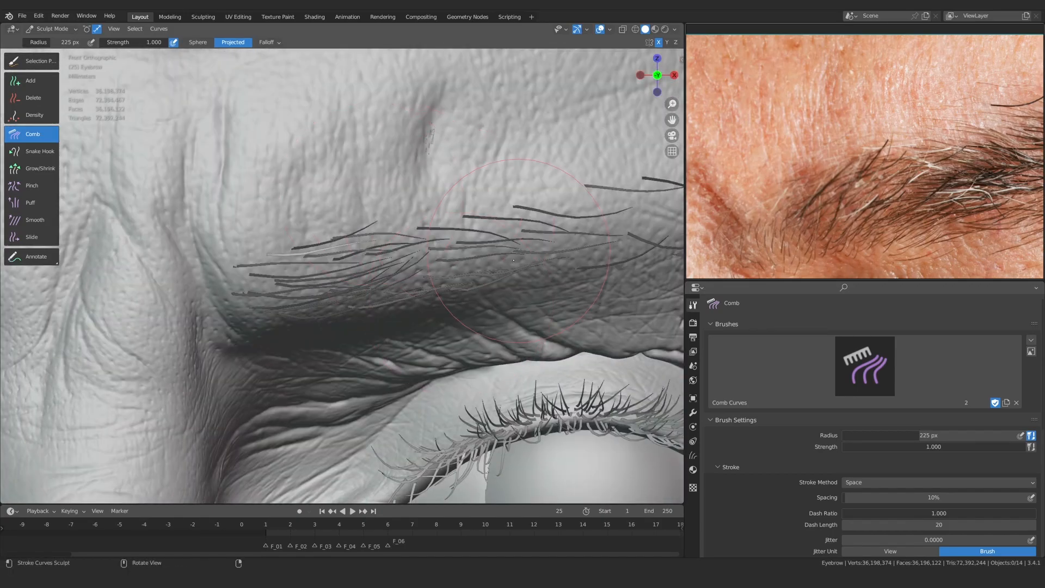
Add a hair in the middle of the brow, below its upper edge, with the Add brush at 225 px
middle_click_drag(513, 260, 544, 316, "ctrl")
left_click(35, 83)
middle_click_drag(372, 263, 311, 233, "shift")
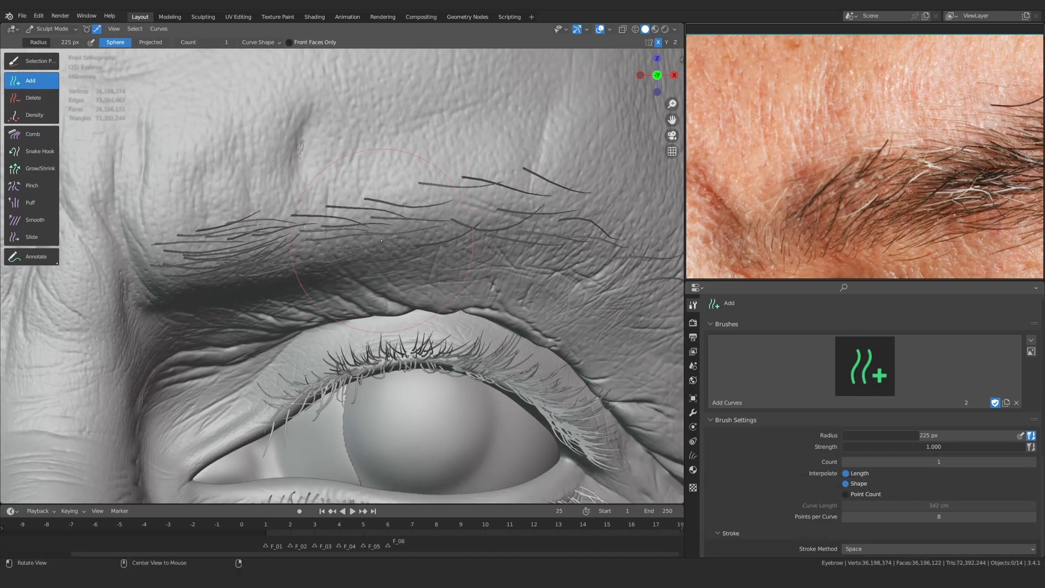
scroll(311, 232, "up", 1)
scroll(303, 243, "down", 2)
scroll(318, 214, "up", 3)
middle_click_drag(357, 198, 283, 194, "shift")
scroll(283, 194, "down", 3)
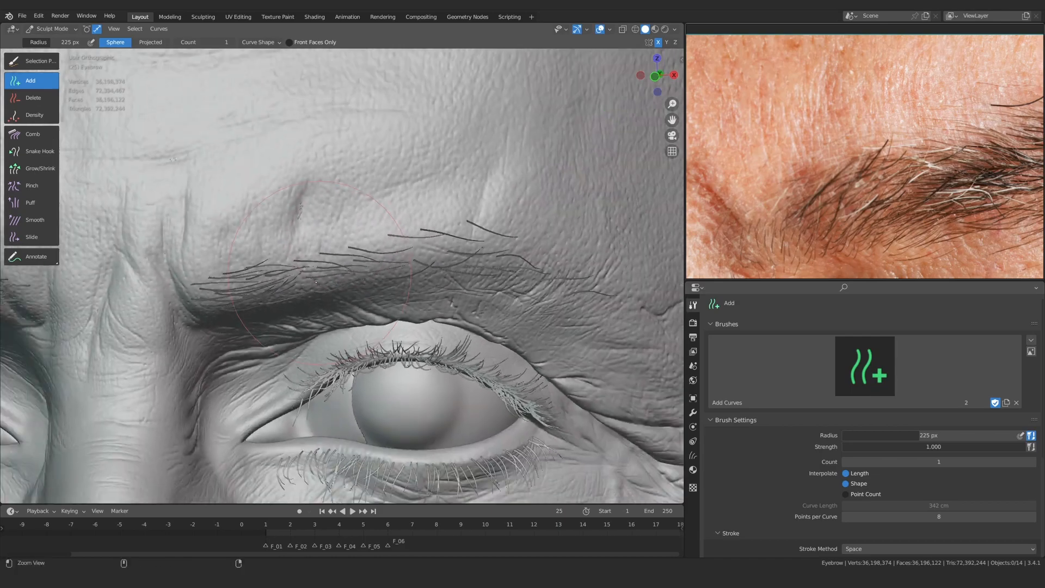
scroll(310, 232, "up", 4)
left_click(311, 232)
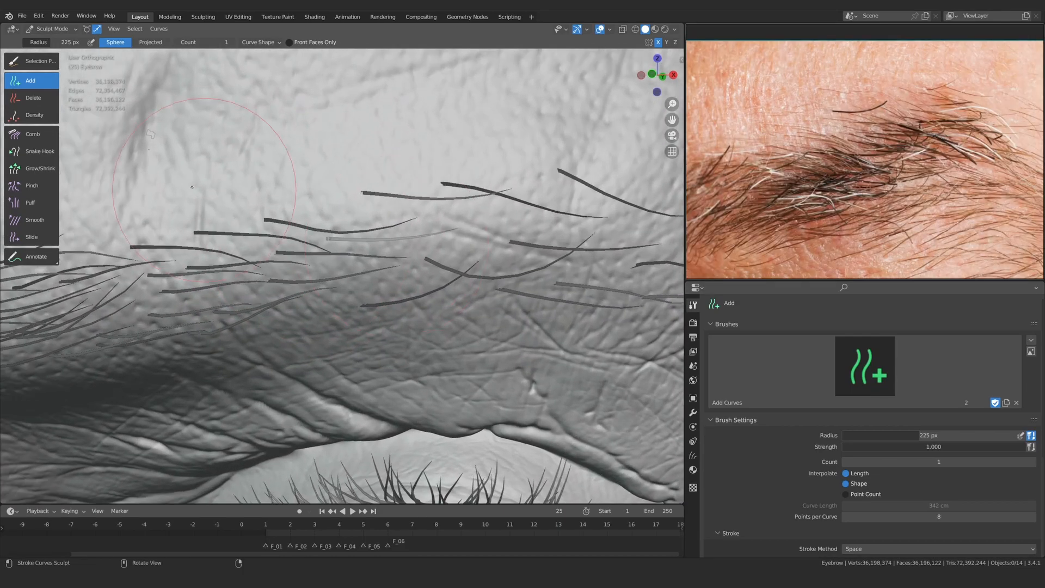
left_click(32, 134)
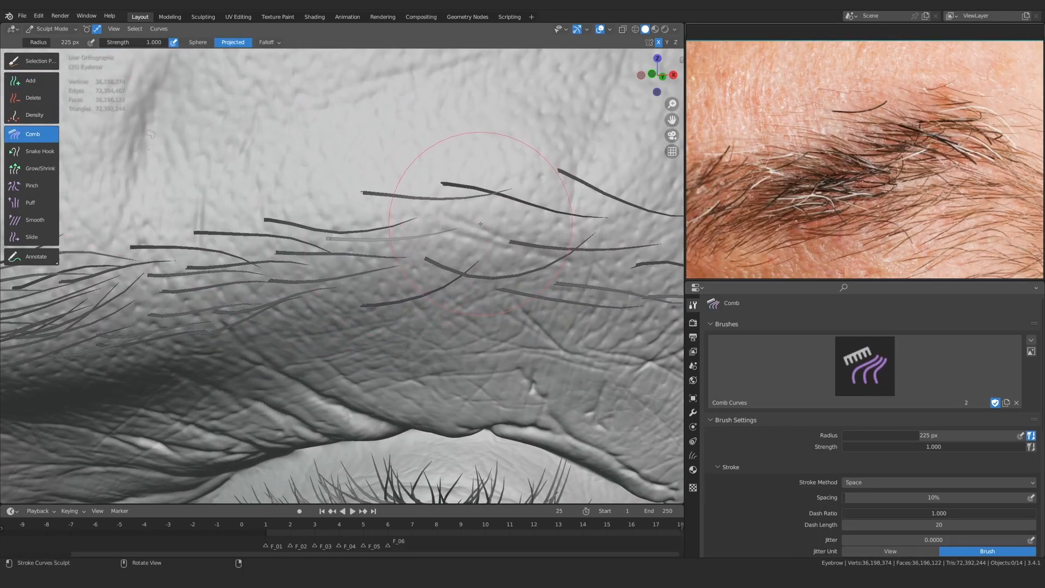
Add several more hairs across the middle of the brow, filling gaps between the existing hairs and along the lower edge
key("shift+a")
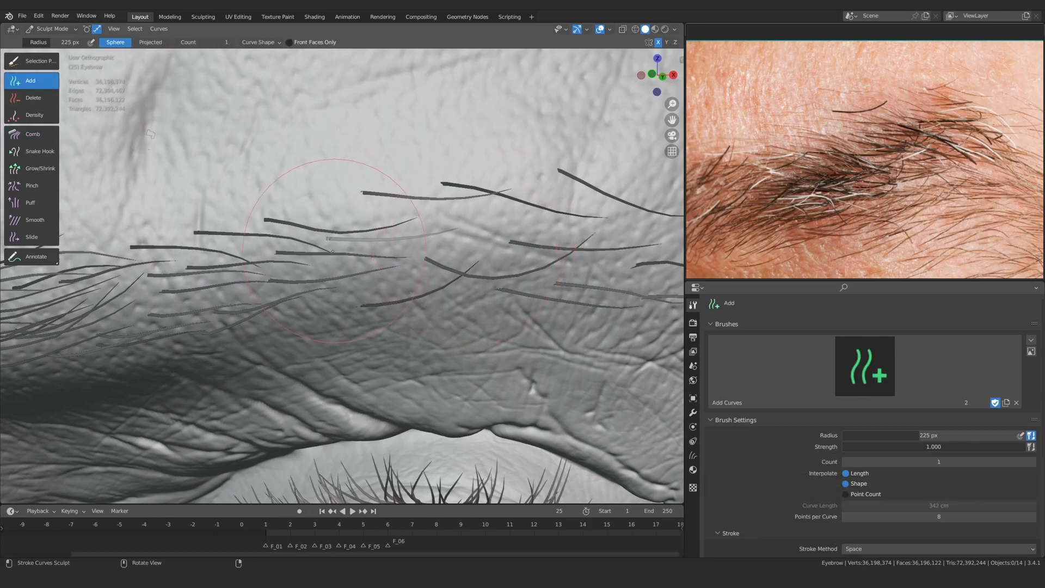
left_click(252, 250)
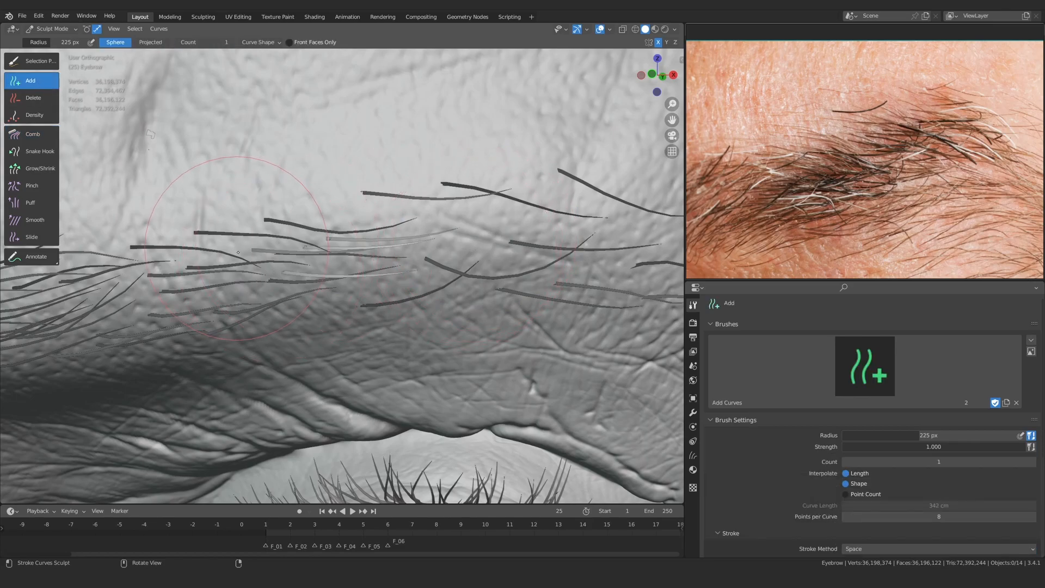
left_click(192, 259)
left_click(163, 288)
middle_click_drag(361, 254, 356, 238)
left_click(312, 315)
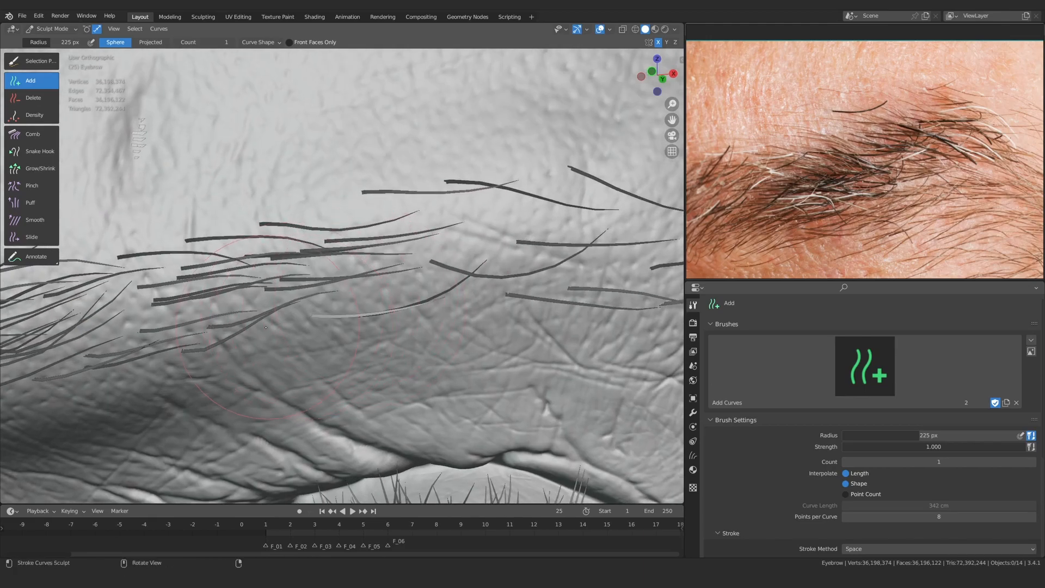
left_click(257, 307)
Comb the newest hair at the mid-brow's lower edge outward, with its tip curving upward, at 225 px
left_click(32, 134)
middle_click_drag(430, 278, 455, 283)
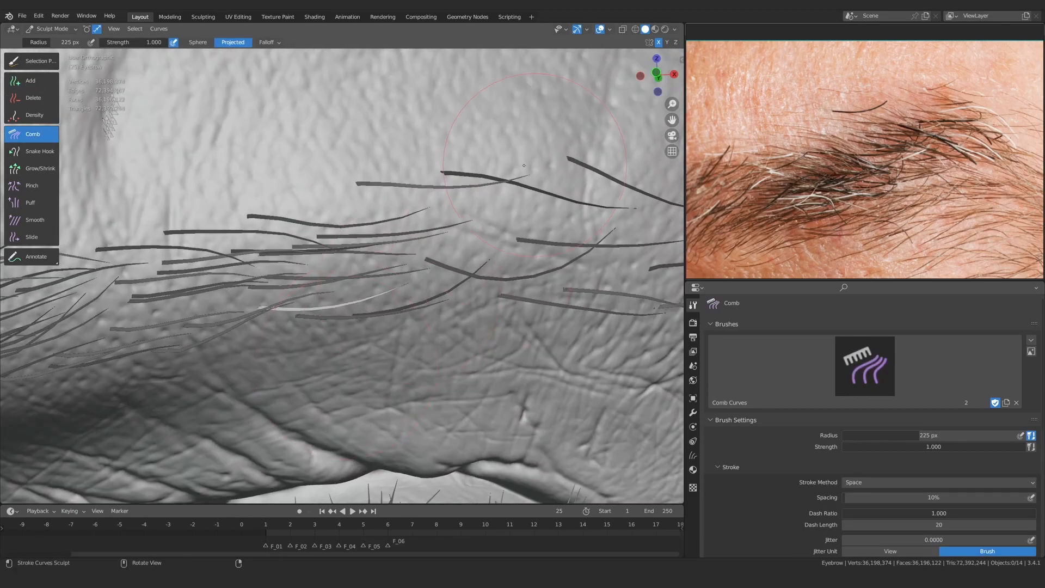
middle_click_drag(317, 316, 310, 318)
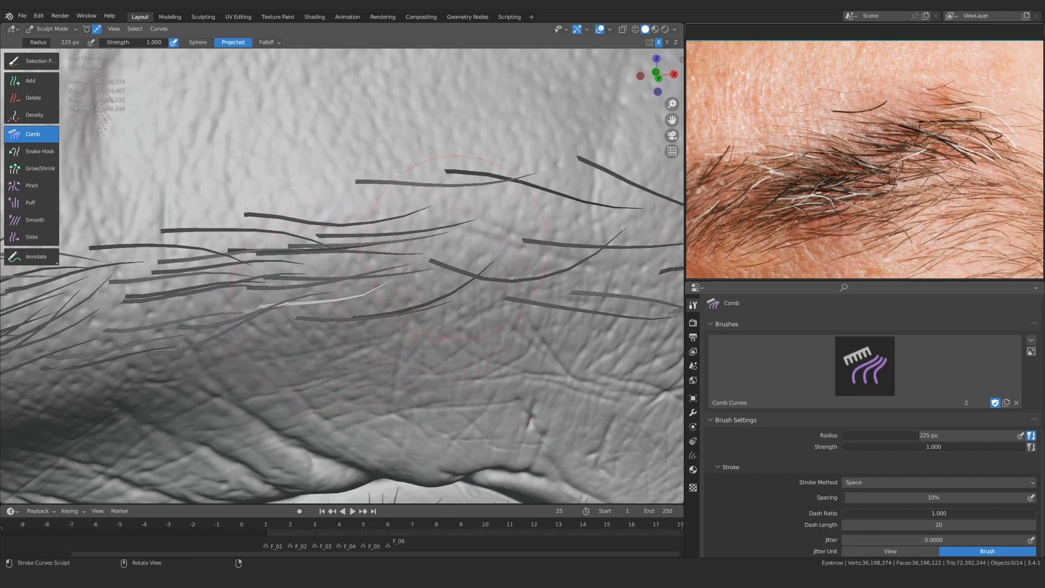
scroll(456, 248, "down", 2)
scroll(365, 282, "up", 2)
middle_click_drag(364, 281, 354, 285)
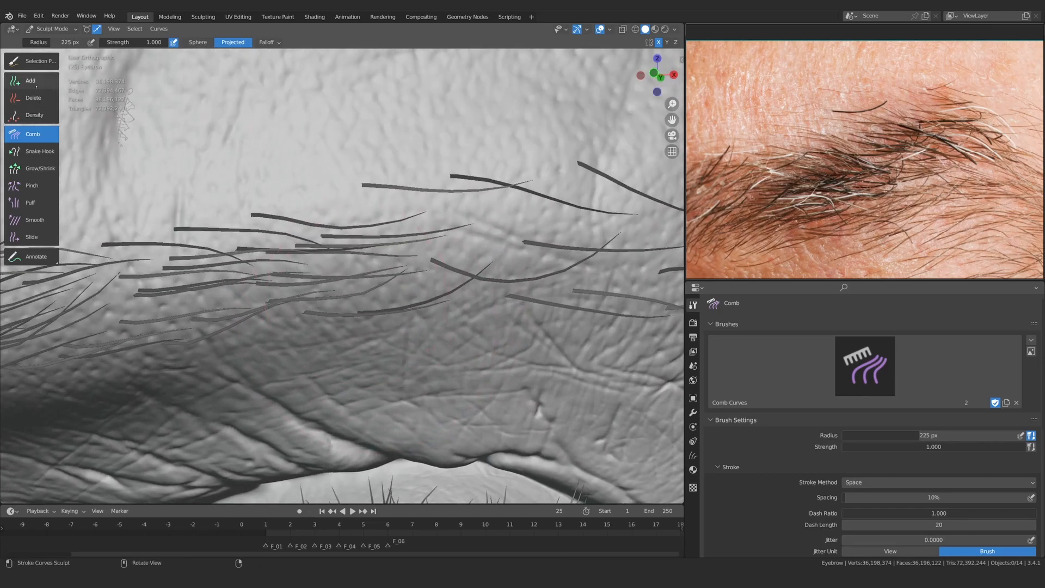
Add a hair in the middle of the brow and comb it outward, bending its tip slightly downward, at 225 px
left_click(31, 81)
left_click(355, 266)
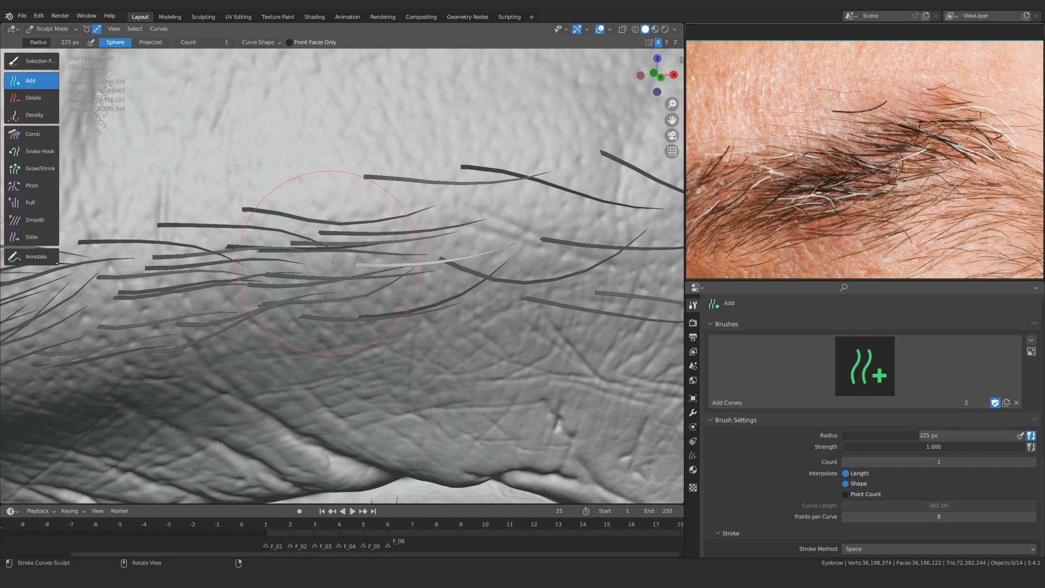
left_click(32, 134)
scroll(419, 268, "down", 1)
middle_click_drag(419, 268, 430, 266)
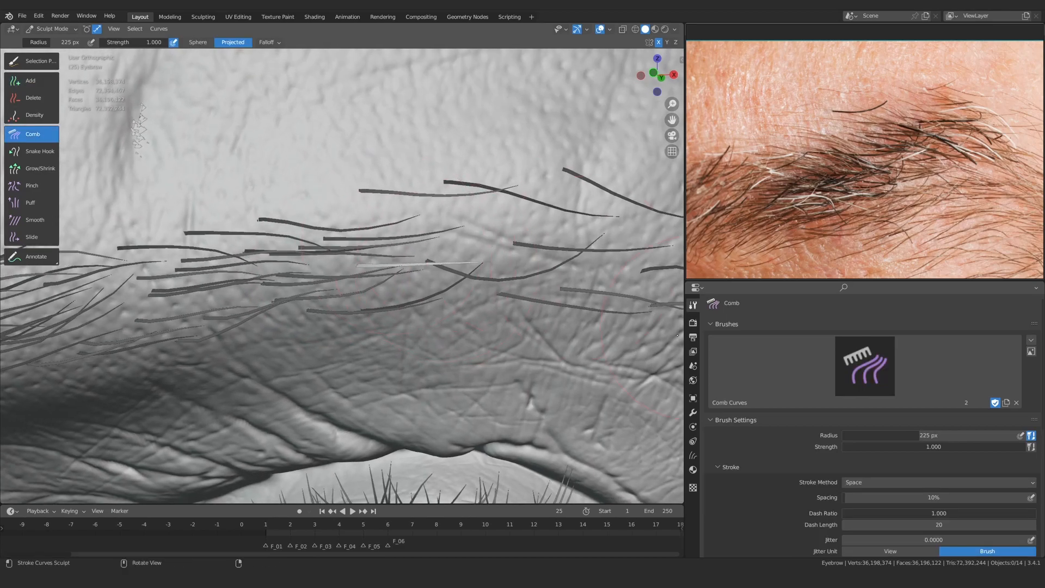
left_click_drag(466, 248, 651, 323)
Add a hair farther inward near the brow's lower edge and comb it flatter and outward along the brow
middle_click_drag(384, 256, 365, 273)
middle_click_drag(365, 274, 363, 269)
left_click(30, 81)
scroll(346, 269, "up", 3)
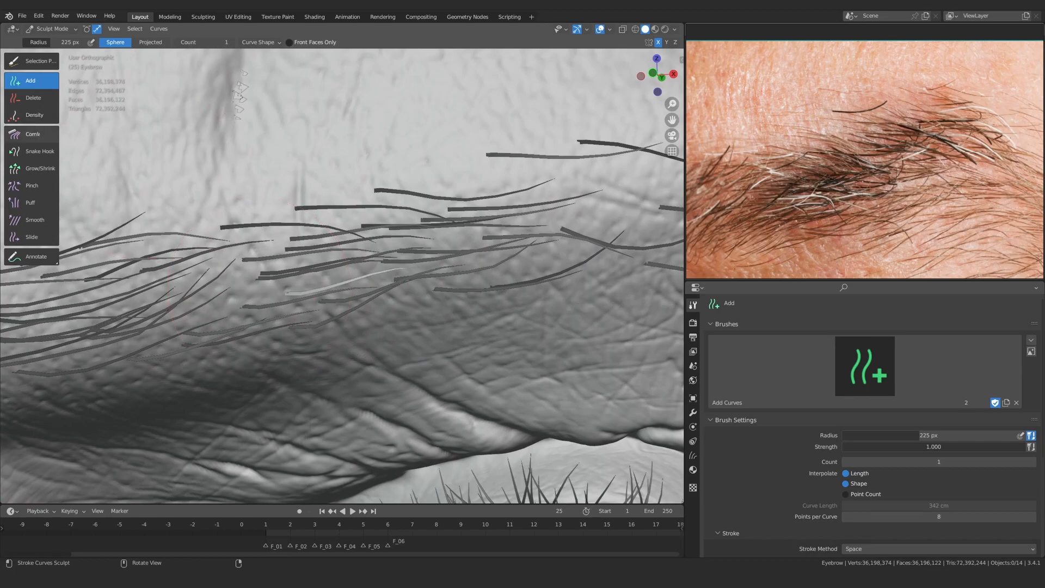
left_click(31, 133)
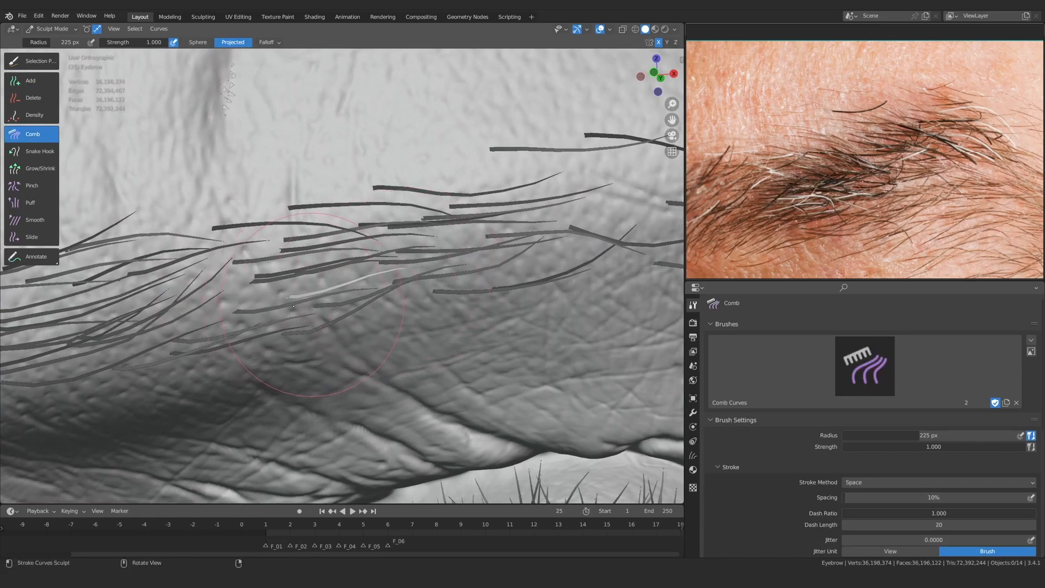
key("s")
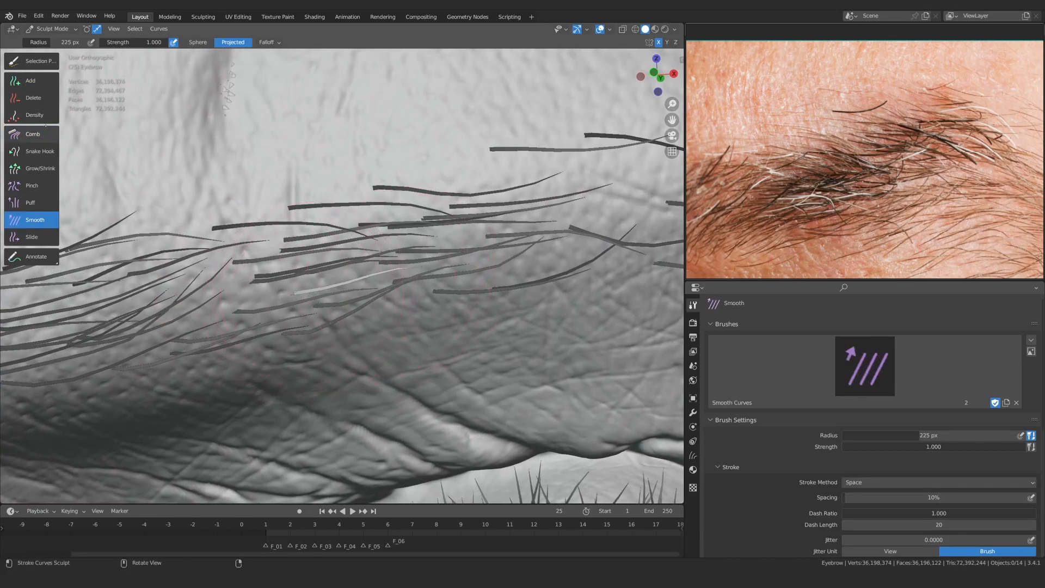
key("c")
left_click_drag(336, 266, 515, 302)
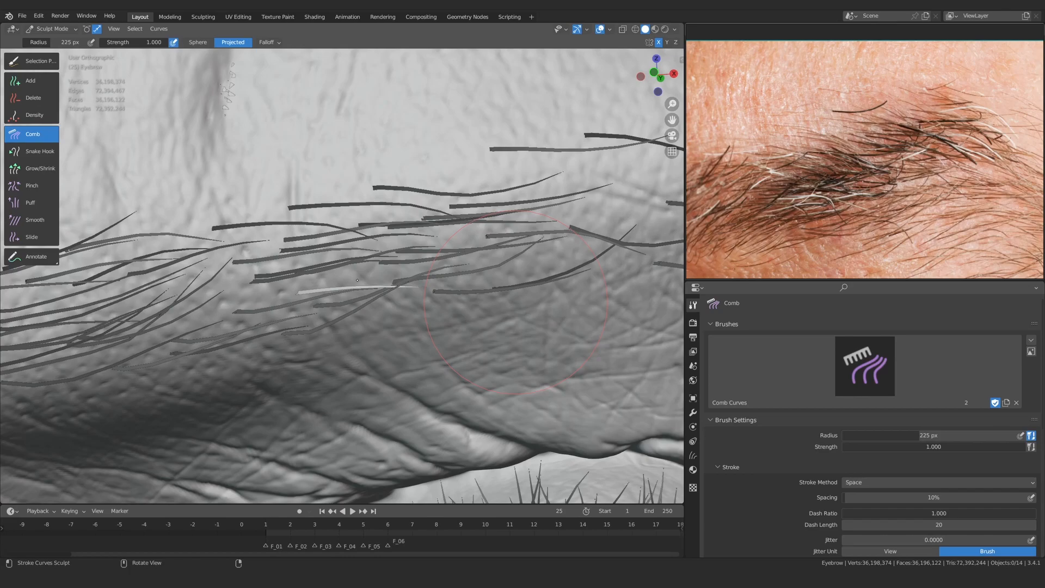
left_click_drag(345, 276, 483, 308)
Comb the newest lower-edge hair into a slight downward sag and pull its tip outward and upward with Snake Hook
middle_click_drag(347, 313, 345, 299, "ctrl")
left_click_drag(344, 299, 345, 314)
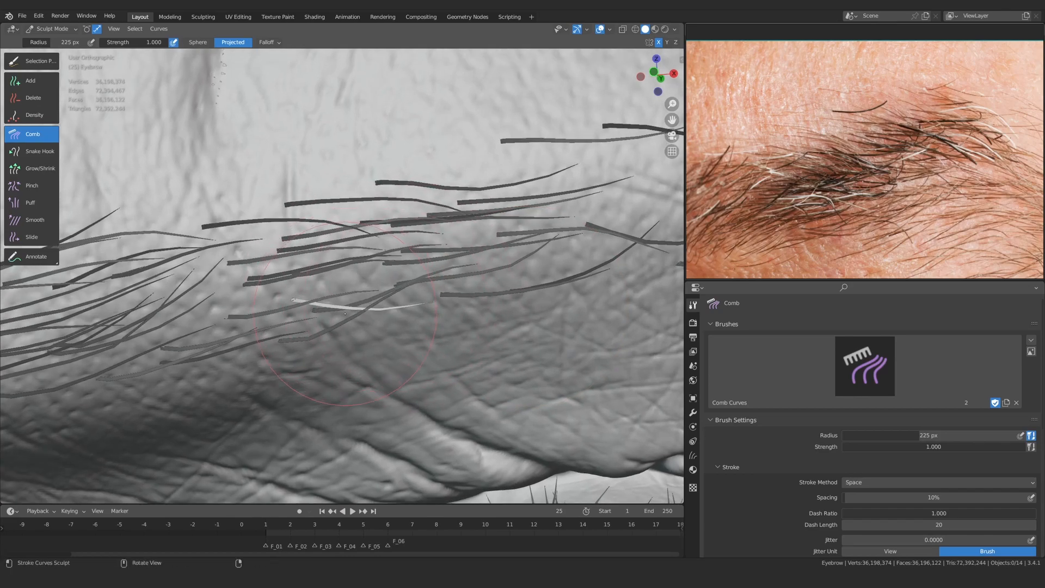
left_click(54, 152)
left_click_drag(423, 305, 473, 287)
left_click(33, 135)
Add a hair at the lower edge of the brow's inner half, then smooth, comb and Snake Hook it outward and downward
left_click_drag(400, 188, 436, 245, "alt")
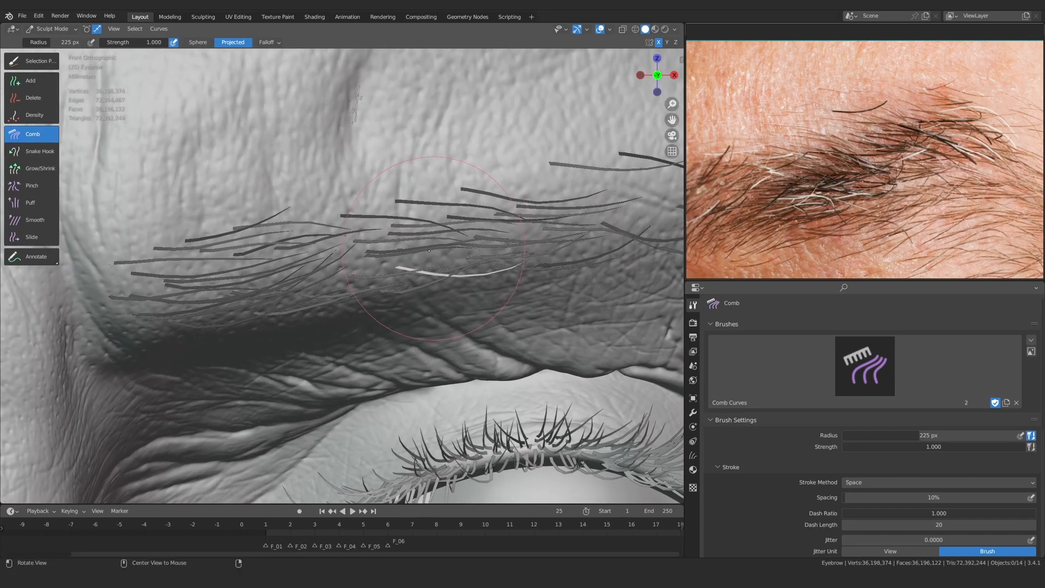
key("alt+a")
left_click(34, 85)
left_click(308, 267)
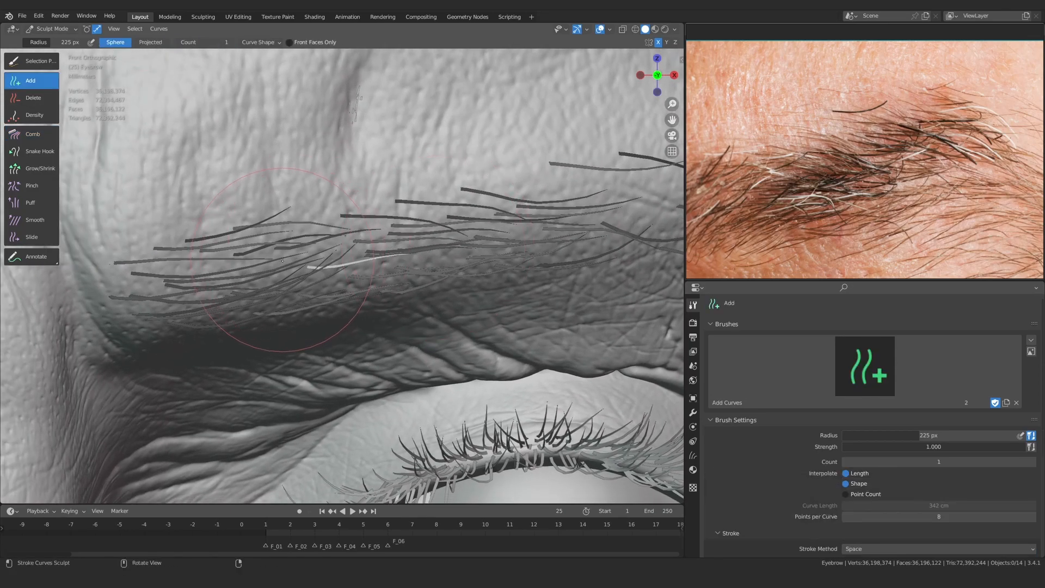
key("c")
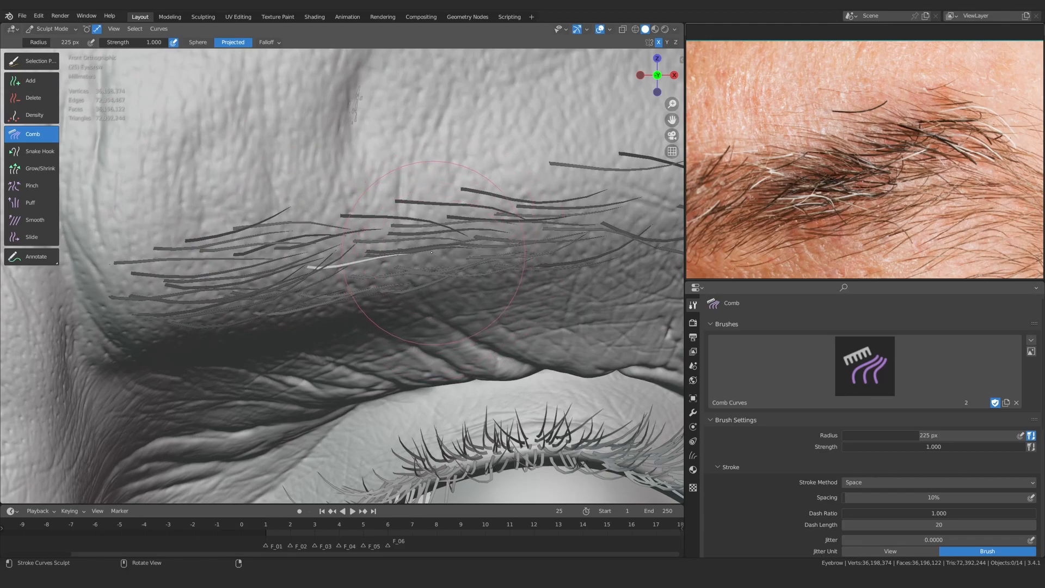
key("s")
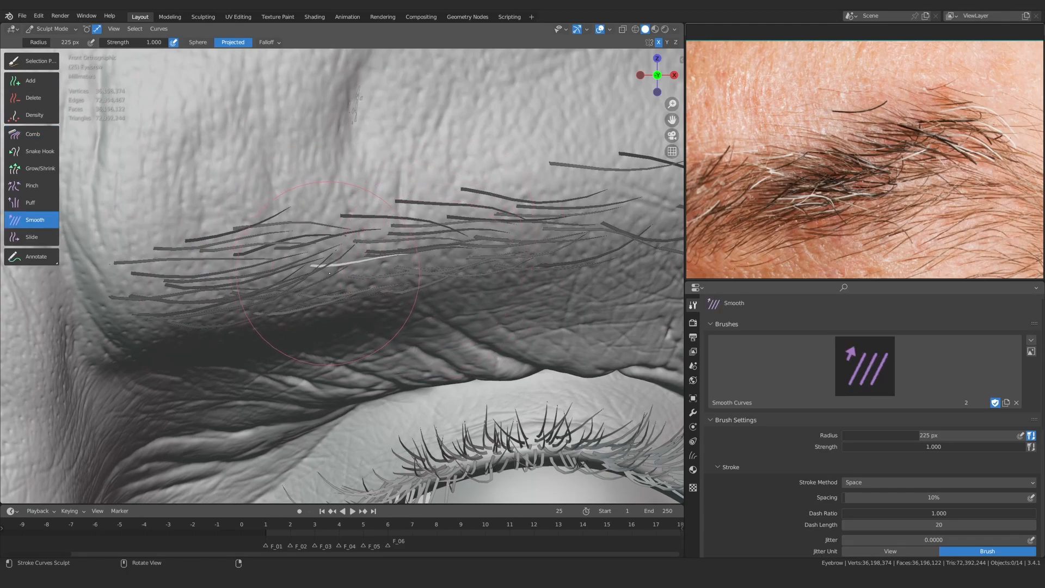
key("c")
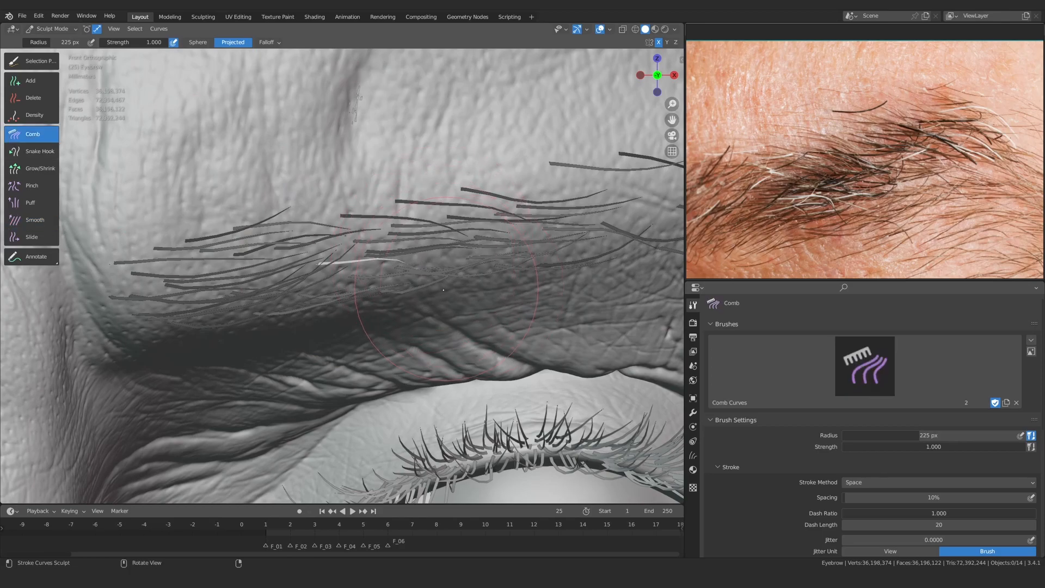
key("k")
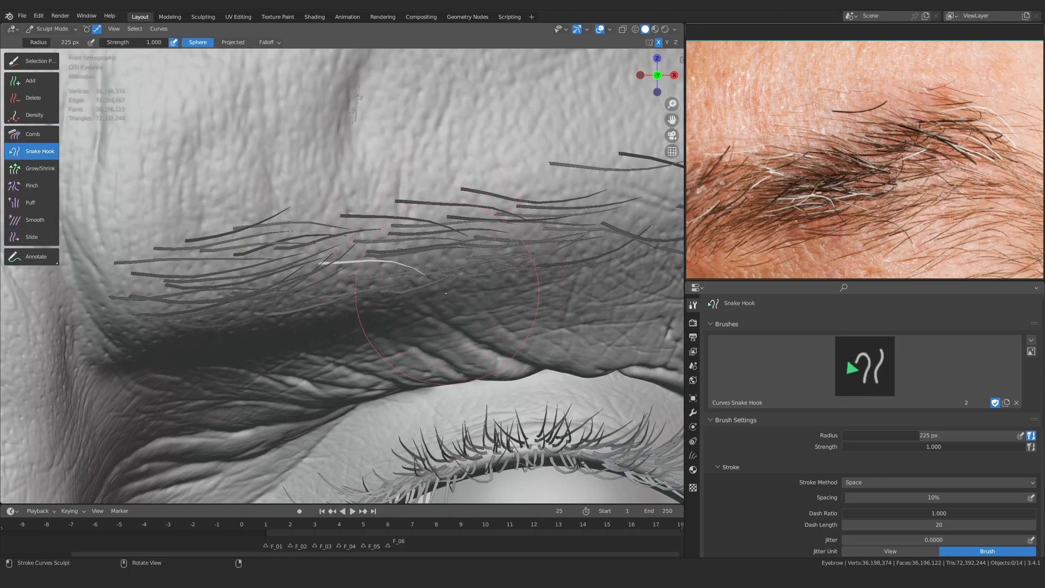
key("c")
Slide eyebrow hairs inward and slightly upward along the brow with the Slide brush at 225 px
key("a")
scroll(384, 274, "down", 4)
middle_click_drag(384, 273, 363, 264)
scroll(354, 245, "up", 4)
left_click_drag(364, 264, 435, 272, "alt")
left_click(32, 237)
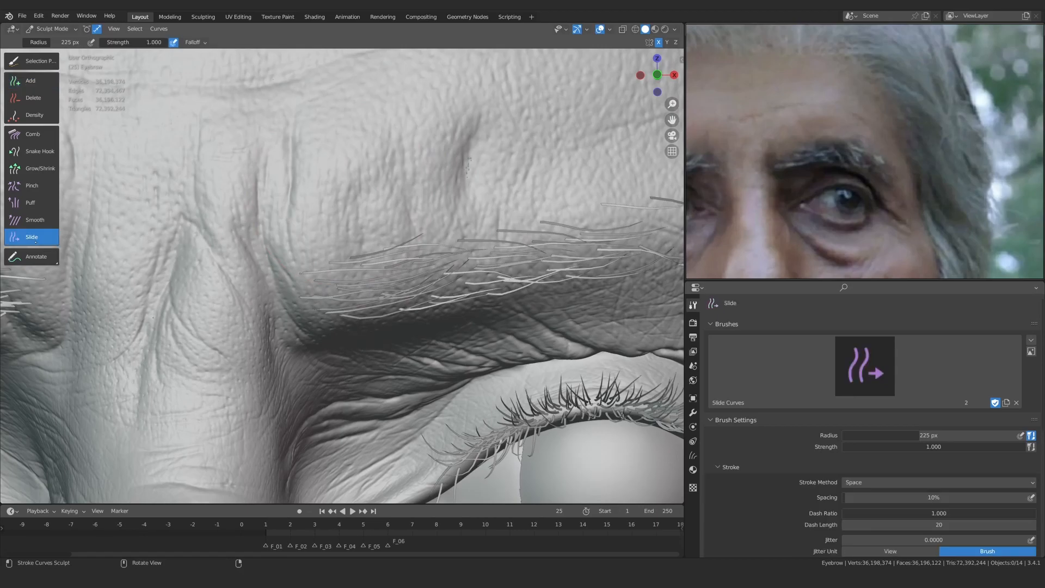
scroll(365, 281, "up", 2)
middle_click_drag(365, 281, 365, 264)
scroll(366, 263, "down", 1)
mouse_move(378, 264)
left_mouse_down()
mouse_move(335, 279)
mouse_move(356, 267)
mouse_move(285, 257)
left_mouse_up()
mouse_move(546, 239)
left_mouse_down()
mouse_move(503, 225)
mouse_move(508, 213)
left_mouse_up()
scroll(509, 213, "down", 3)
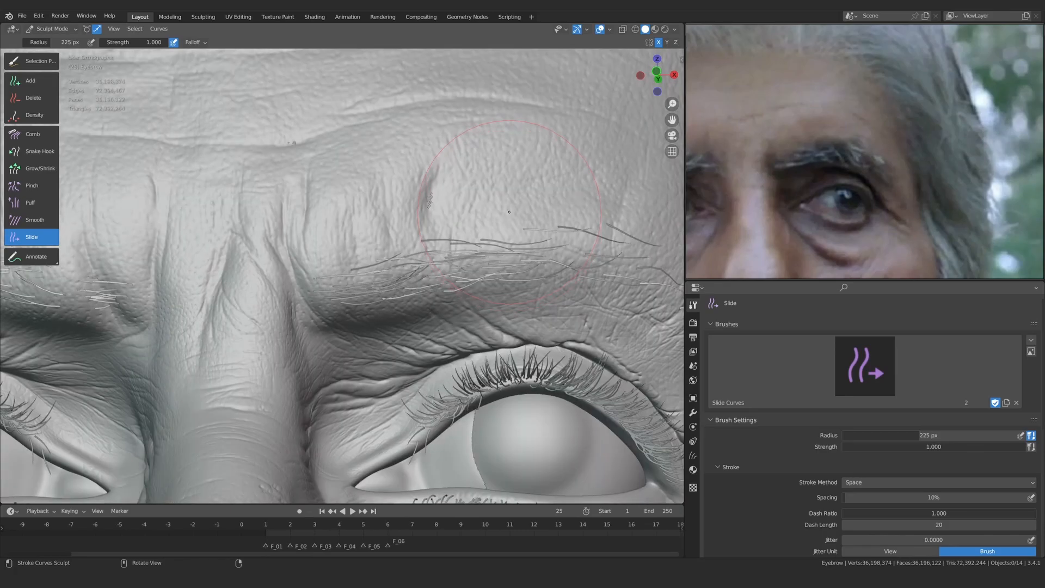
middle_click_drag(509, 212, 482, 213)
scroll(482, 214, "up", 1)
left_click_drag(482, 218, 482, 210)
middle_click_drag(436, 235, 444, 235)
scroll(416, 261, "up", 3)
Set the Slide brush radius to 126 px and check the hairs at the brow's inner end in X-ray
key("f")
left_click(383, 266)
key("f")
left_click(172, 288)
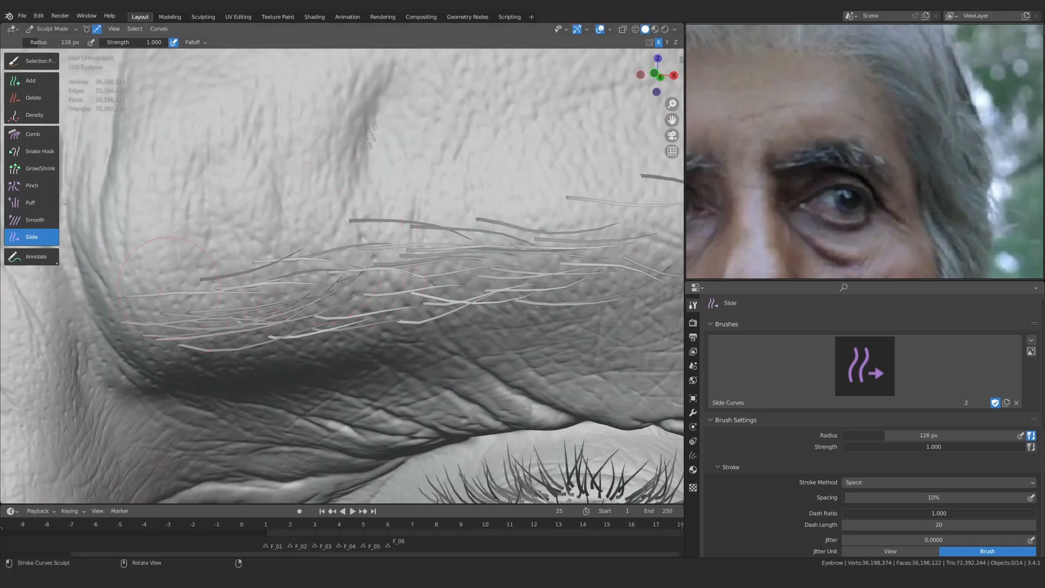
key("alt+z")
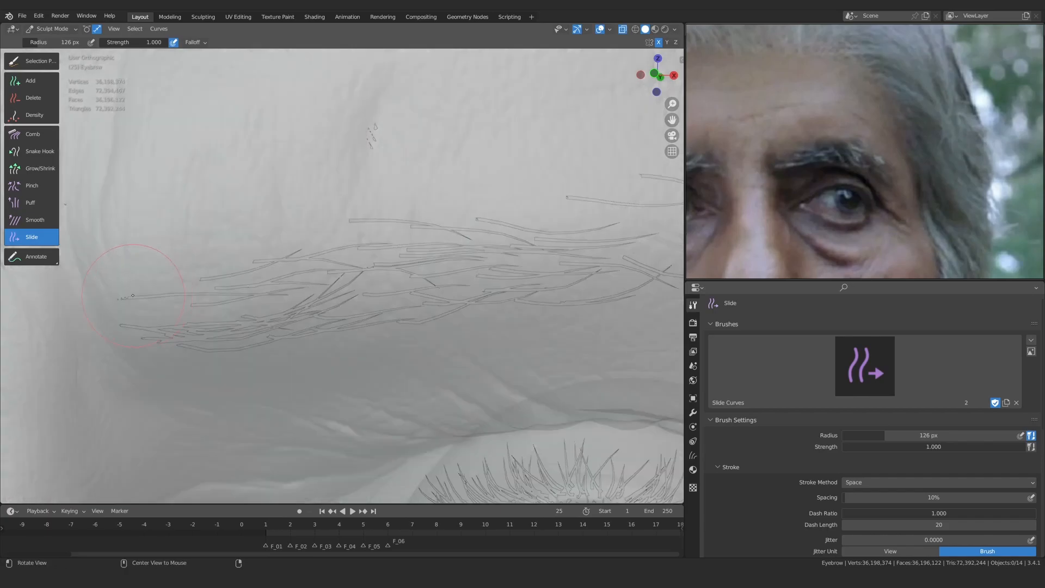
key("alt+z")
mouse_move(230, 298)
middle_mouse_down()
mouse_move(221, 291)
mouse_move(319, 281)
mouse_move(344, 266)
middle_mouse_up()
scroll(344, 266, "up", 2)
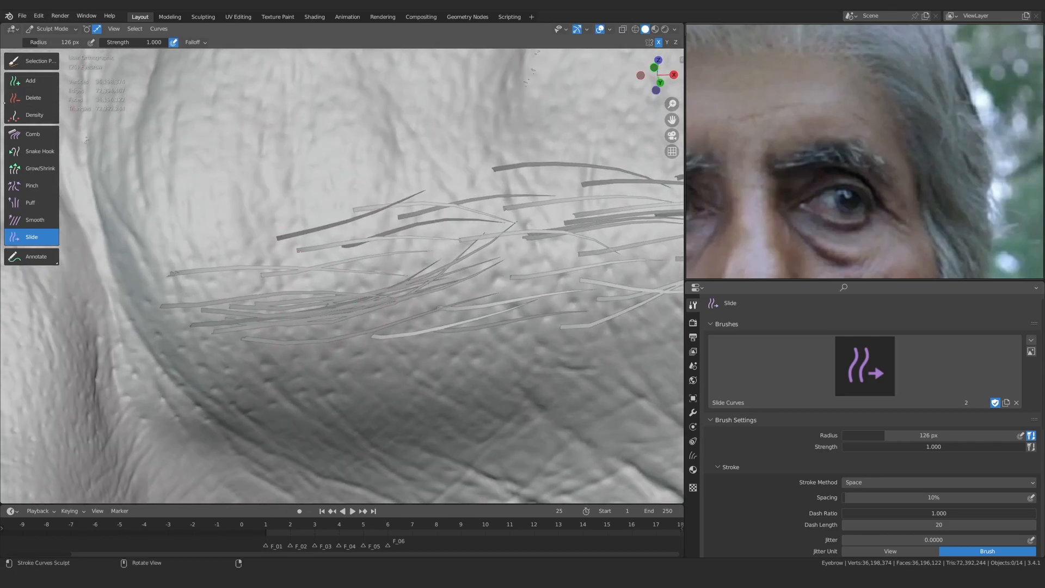
Delete overlapping hairs in the cluster at the brow's inner end with the Delete brush at 6 px
left_click(32, 98)
scroll(326, 338, "up", 2)
key("f")
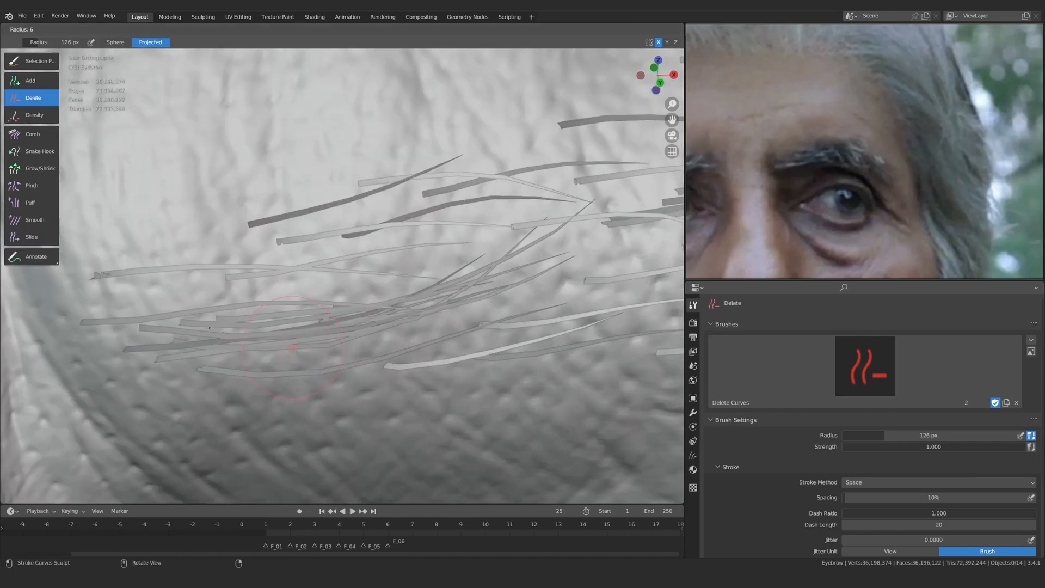
left_click(212, 328)
left_click(209, 331)
left_click(201, 325)
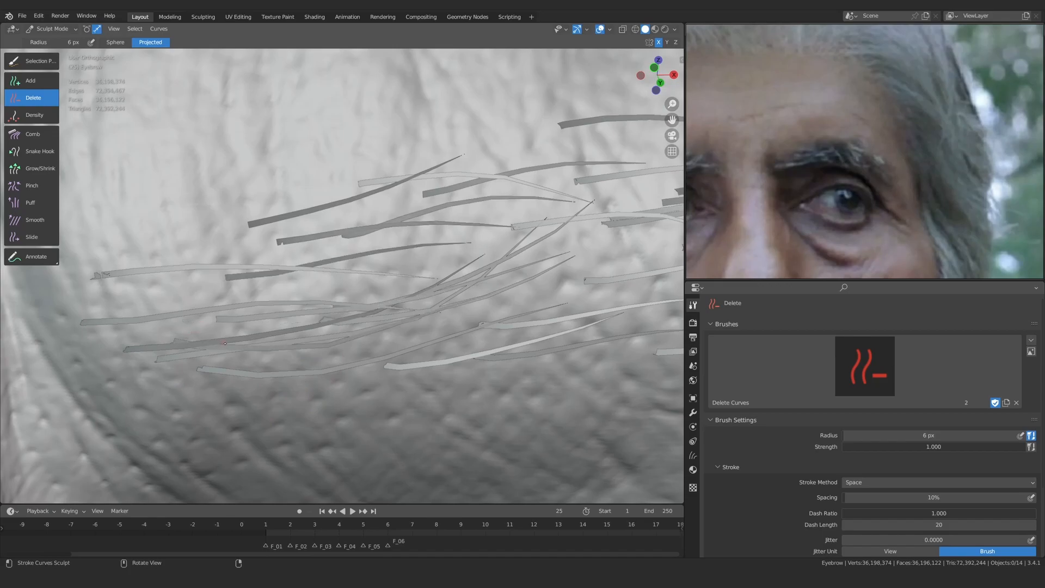
scroll(278, 349, "down", 8)
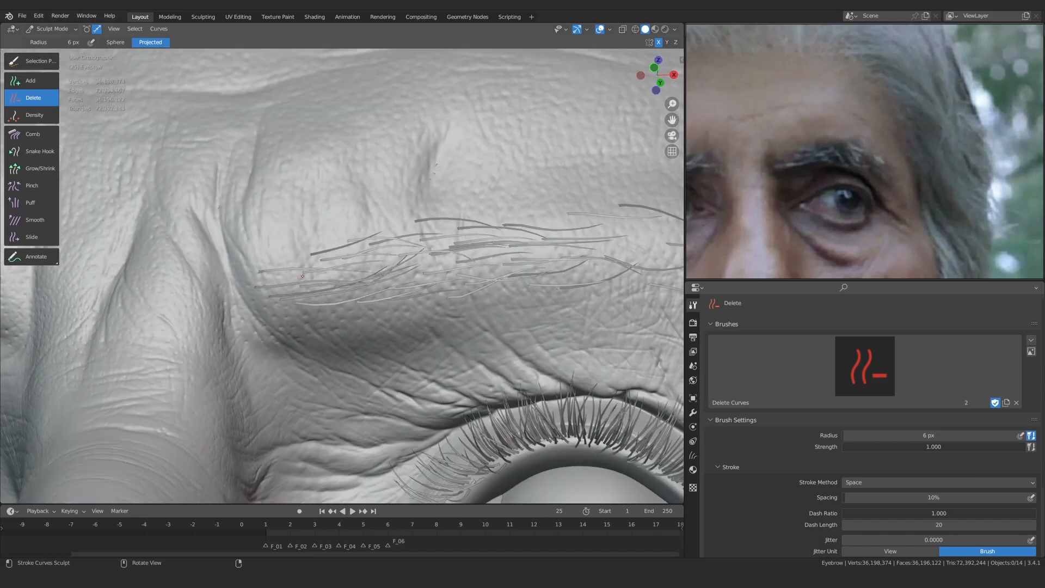
scroll(310, 301, "up", 5)
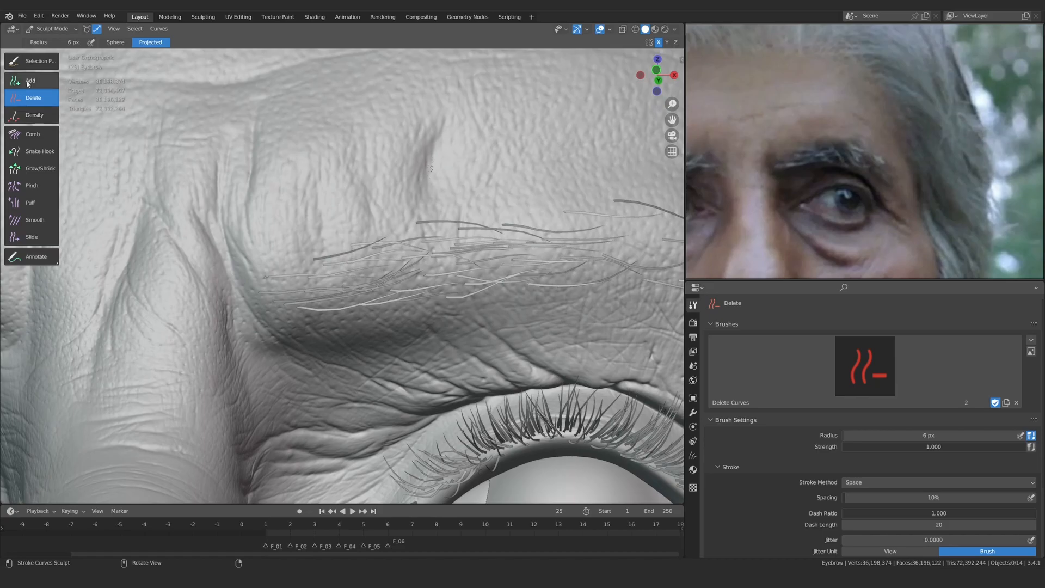
Comb the hairs at the brow's inner end forward, away from the skin, with the brush radius at 292 px
left_click(27, 81)
scroll(290, 342, "up", 2)
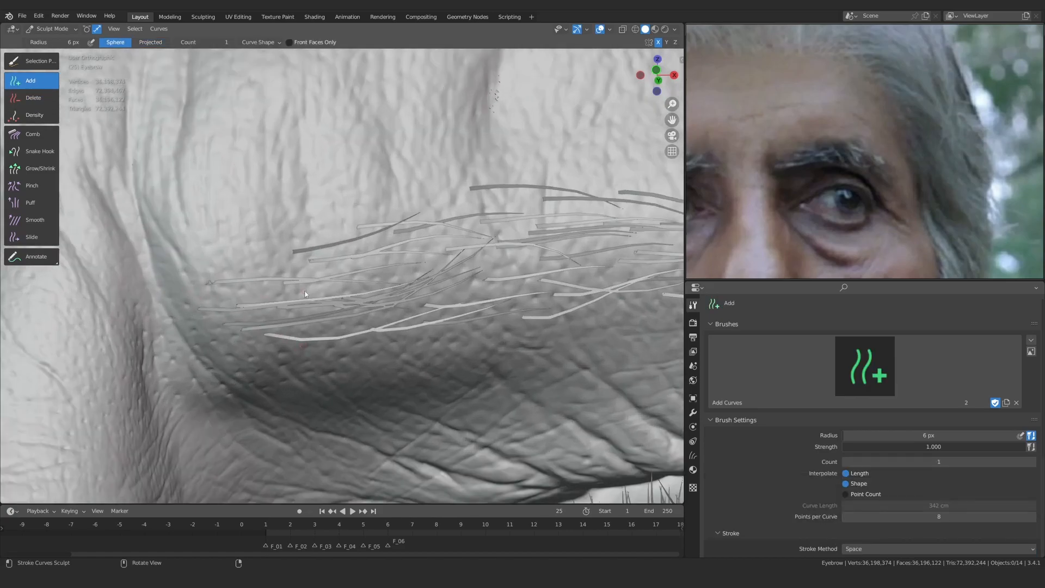
scroll(303, 294, "down", 3)
scroll(247, 300, "up", 3)
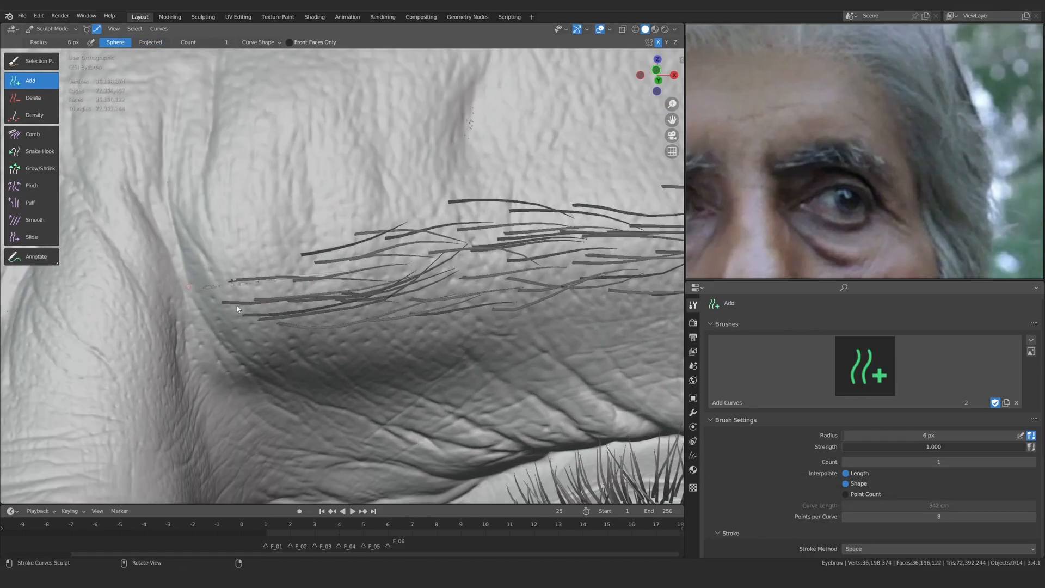
left_click(52, 139)
mouse_move(312, 413)
middle_mouse_down()
mouse_move(321, 367)
mouse_move(290, 292)
middle_mouse_up()
key("f")
left_click(370, 354)
mouse_move(364, 353)
middle_mouse_down()
mouse_move(326, 311)
mouse_move(328, 322)
middle_mouse_up()
key("f")
left_click(441, 325)
mouse_move(304, 298)
left_mouse_down()
mouse_move(292, 311)
mouse_move(312, 328)
left_mouse_up()
left_click_drag(344, 227, 379, 264)
left_click_drag(308, 343, 317, 357)
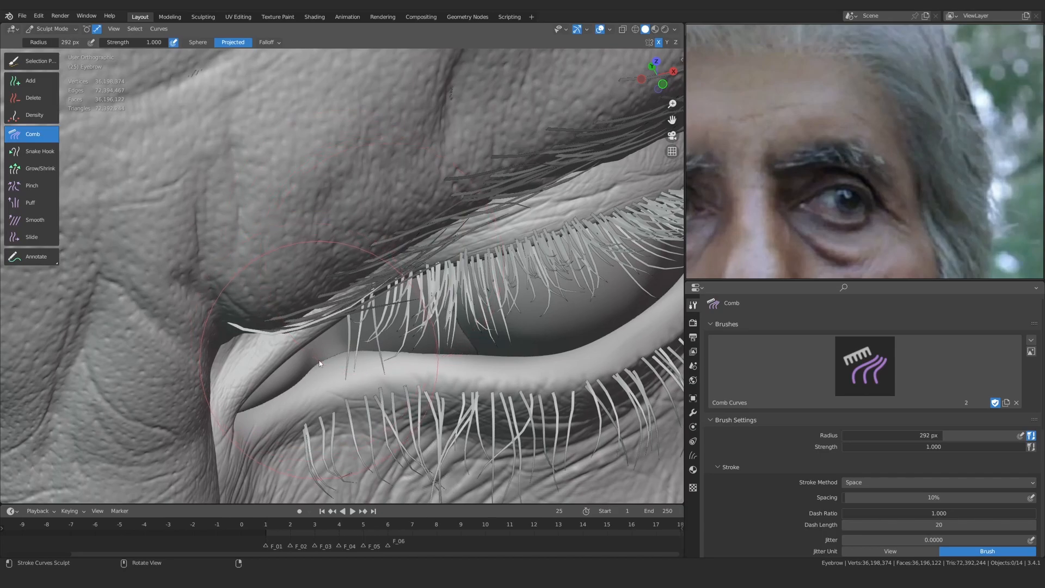
Set the brush radius to 219 px, add a hair in the brow's inner half, and comb it outward with an upturned tip
key("KP_1")
scroll(357, 315, "up", 3)
key("f")
left_click(332, 294)
left_click(45, 83)
left_click_drag(354, 185, 373, 306, "ctrl+alt")
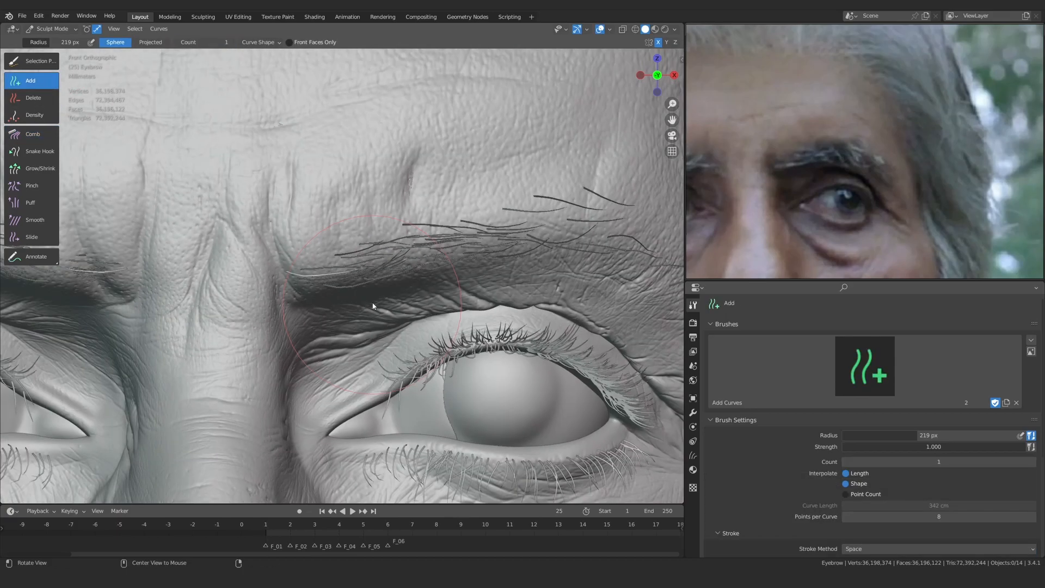
left_click_drag(457, 256, 339, 262, "ctrl+alt")
middle_click_drag(339, 262, 334, 264)
left_click(32, 134)
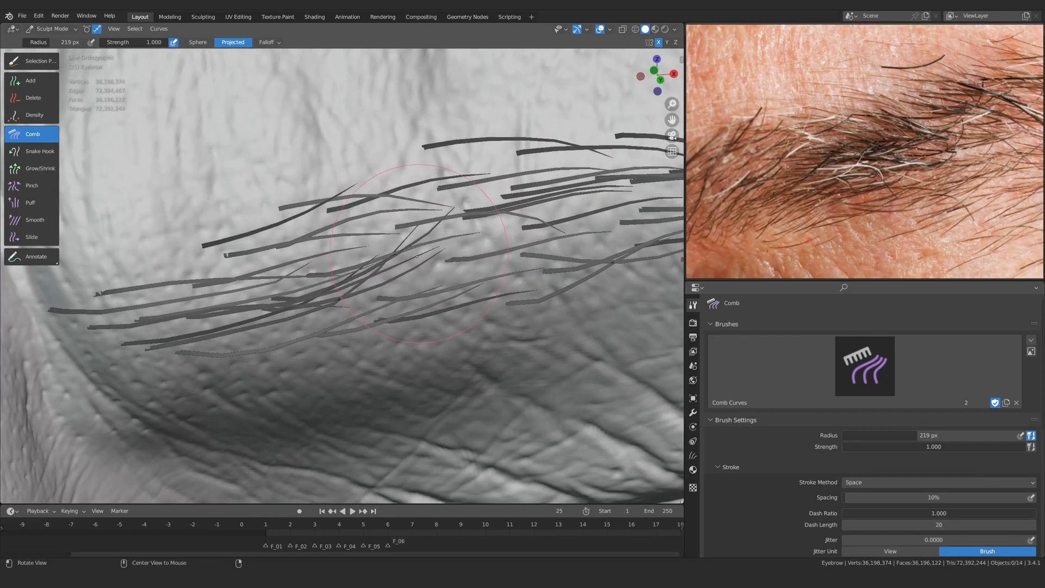
left_click_drag(418, 254, 322, 261, "alt")
left_click(37, 82)
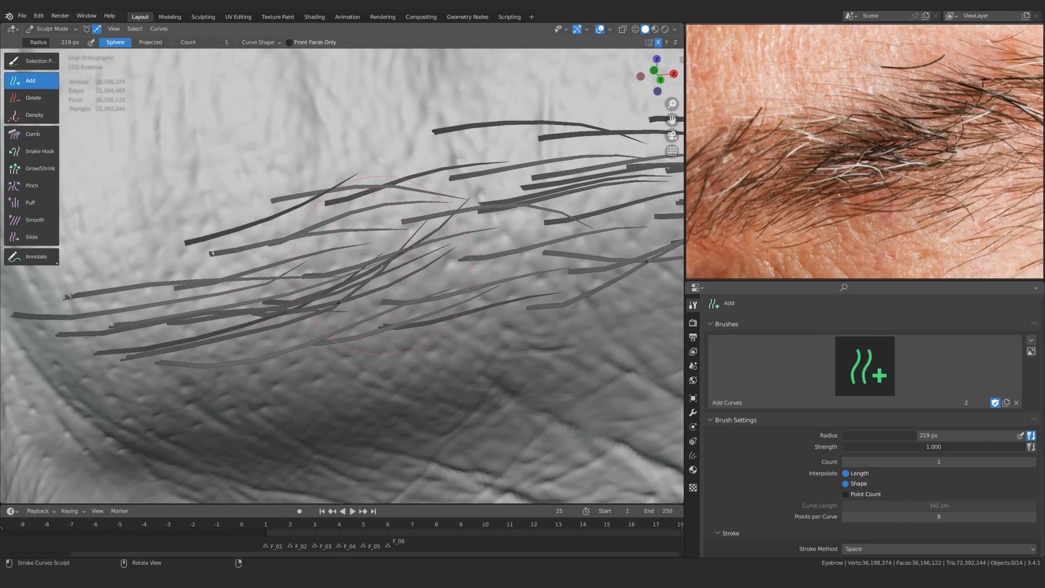
left_click(355, 289)
key("c")
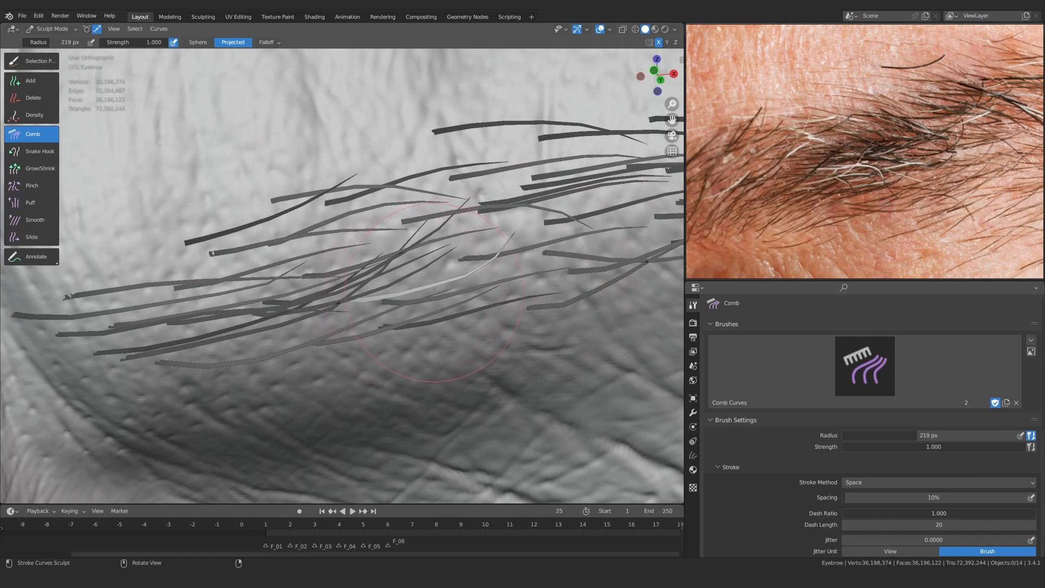
Add another hair in the gap between the upper and lower inner hairs and comb it outward
key("KP_1")
left_click_drag(409, 177, 354, 245, "ctrl+alt")
left_click(31, 81)
middle_click_drag(220, 313, 228, 287, "ctrl")
left_click(224, 290)
left_click(32, 134)
left_click_drag(414, 280, 429, 250, "ctrl+alt")
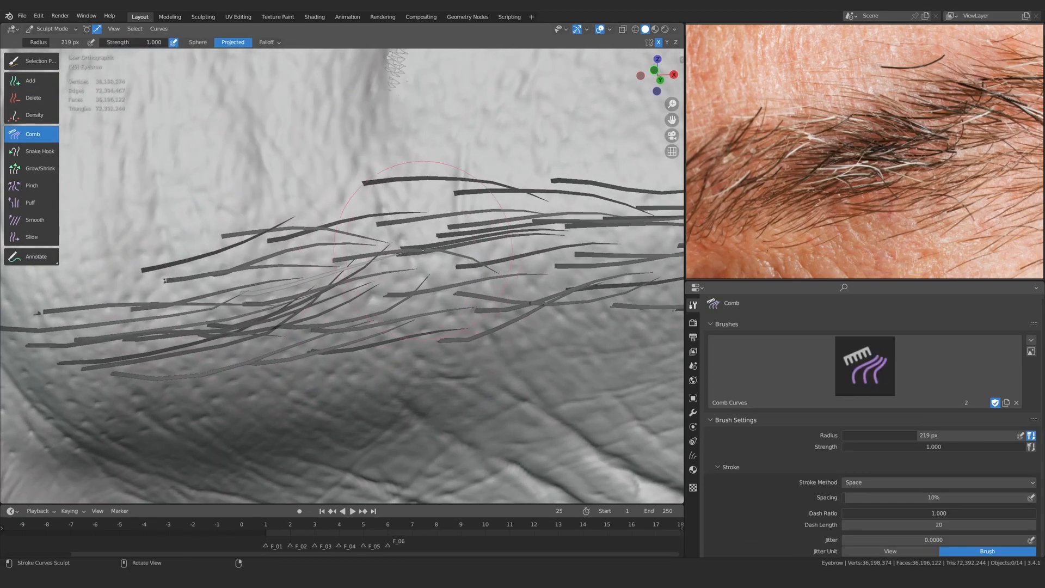
Extend the newest inner hair outward with Snake Hook, then comb its tip downward with the brush radius at 412 px
left_click(32, 151)
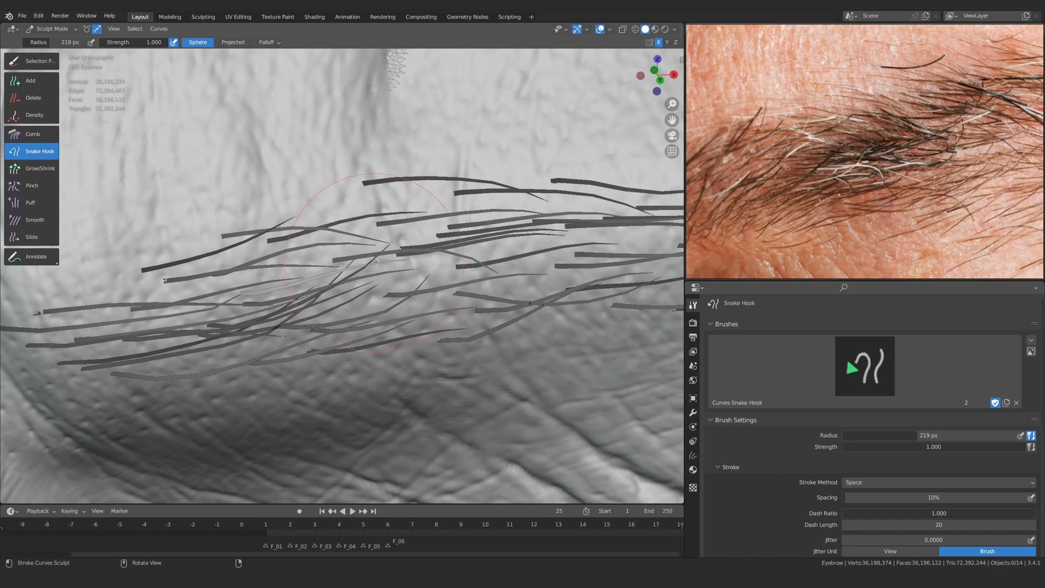
left_click_drag(403, 264, 479, 284)
left_click(32, 134)
key("f")
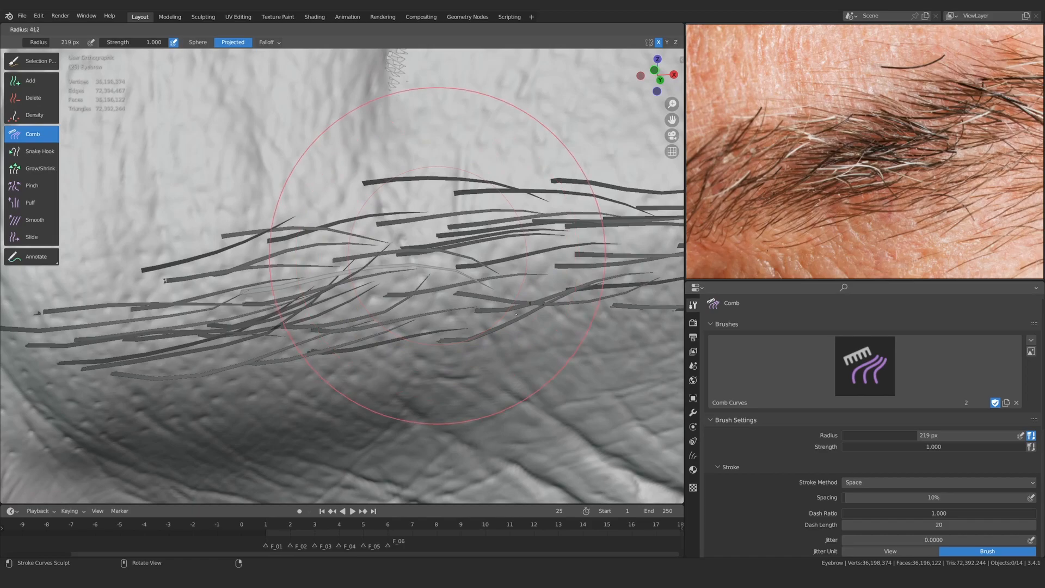
left_click(512, 274)
left_click_drag(550, 304, 571, 339)
left_click_drag(420, 171, 413, 245, "ctrl+alt")
Add a hair in the middle of the brow and comb it forward, away from the skin, at 412 px
key("KP_1")
left_click_drag(413, 294, 389, 217, "ctrl+alt")
left_click(36, 83)
mouse_move(400, 256)
left_mouse_down("ctrl+alt")
mouse_move(403, 212)
mouse_move(378, 229)
mouse_move(377, 247)
left_mouse_up("ctrl+alt")
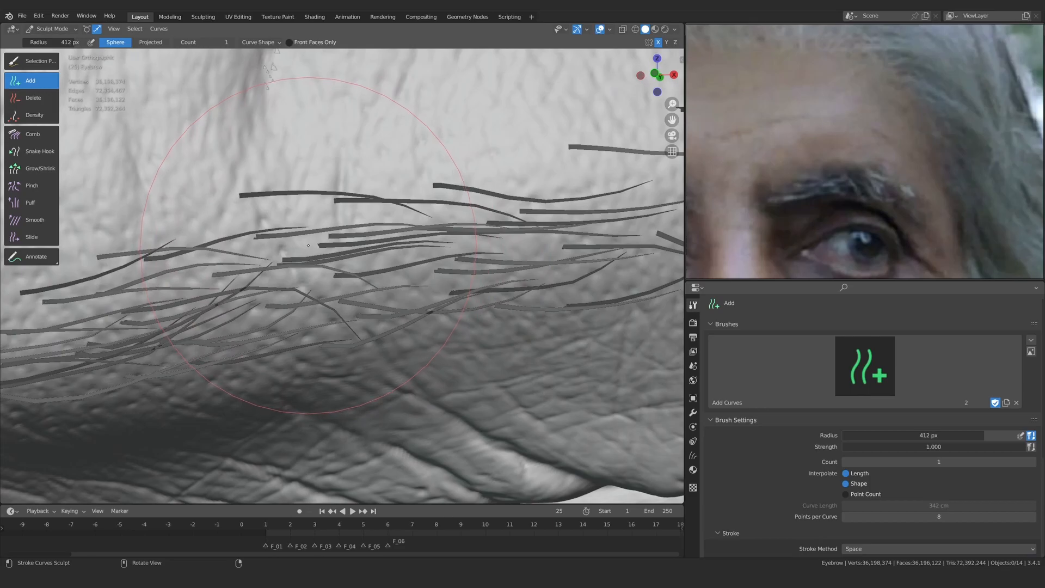
key("c")
mouse_move(446, 242)
left_mouse_down()
mouse_move(484, 202)
mouse_move(445, 190)
mouse_move(471, 221)
mouse_move(469, 207)
mouse_move(452, 275)
left_mouse_up()
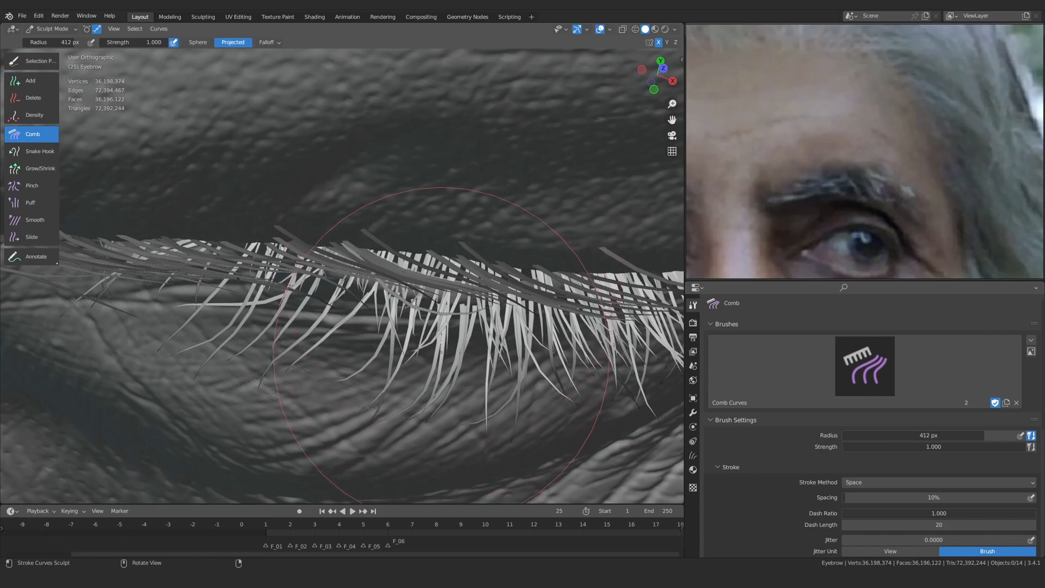
Add a hair toward the outer part of the mid-brow and comb it outward along the brow
key("KP_1")
mouse_move(445, 221)
left_mouse_down("ctrl+alt")
mouse_move(443, 245)
mouse_move(392, 244)
mouse_move(392, 278)
left_mouse_up("ctrl+alt")
left_click(32, 80)
left_click_drag(392, 277, 380, 253, "alt")
left_click(380, 253)
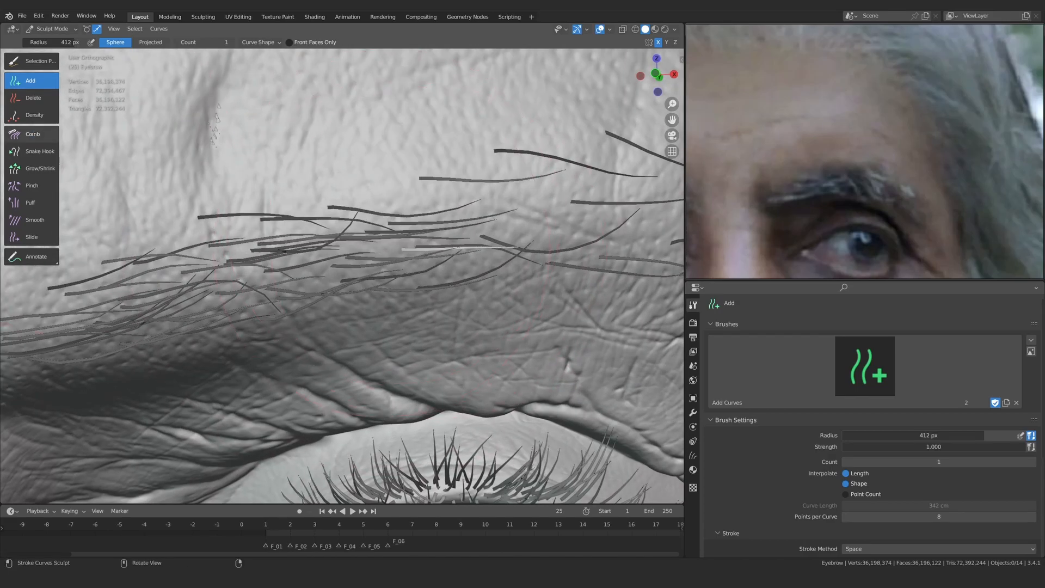
left_click(32, 134)
mouse_move(444, 258)
left_mouse_down()
mouse_move(468, 325)
mouse_move(550, 260)
left_mouse_up()
Reshape the newest mid-brow hair into a shallow downward bow with its tip rising outward
left_click(40, 151)
left_click(33, 134)
left_click_drag(332, 403, 435, 313, "alt")
key("KP_1")
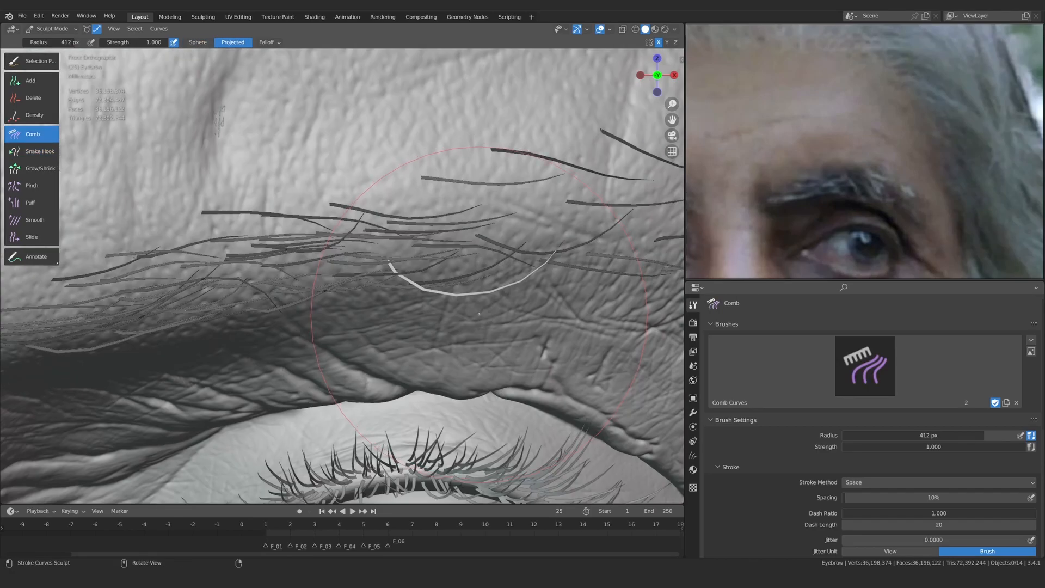
left_click_drag(401, 149, 354, 266, "ctrl+alt")
left_click_drag(353, 266, 356, 201, "ctrl+alt")
left_click_drag(370, 289, 433, 272)
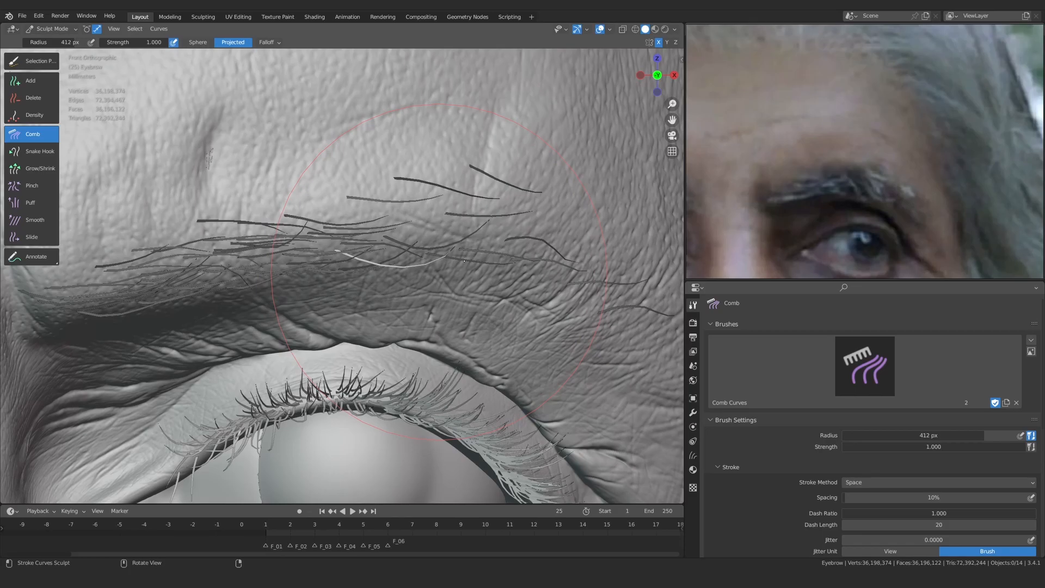
Add one hair near the middle of the eyebrow and comb it downward with a 365 px brush radius
left_click_drag(483, 253, 420, 267, "alt+shift")
left_click_drag(420, 267, 413, 236, "ctrl+alt")
middle_click_drag(348, 239, 301, 243, "shift")
middle_click_drag(326, 261, 326, 226, "ctrl")
key("f")
left_click(346, 235)
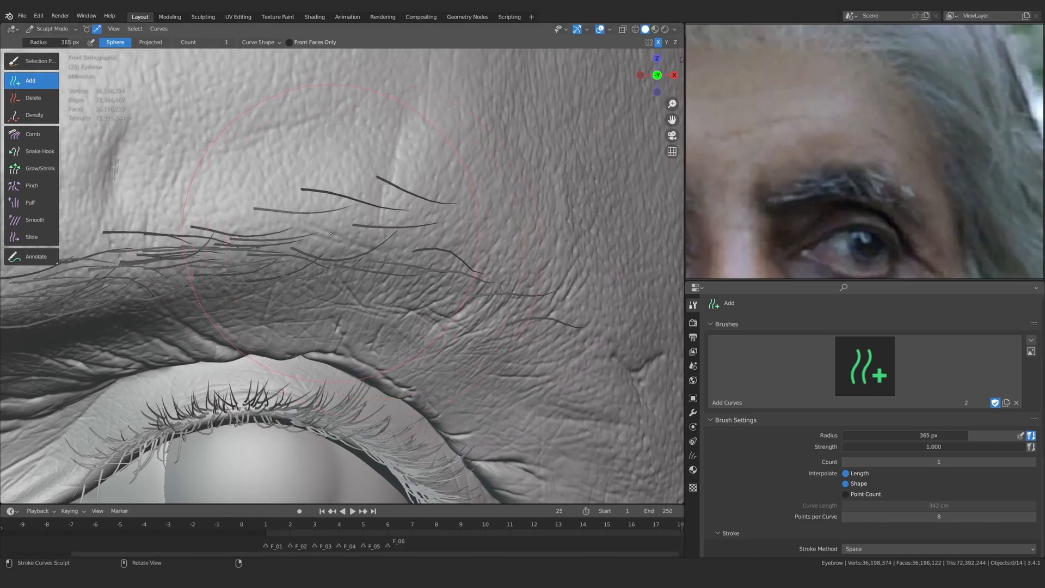
key("c")
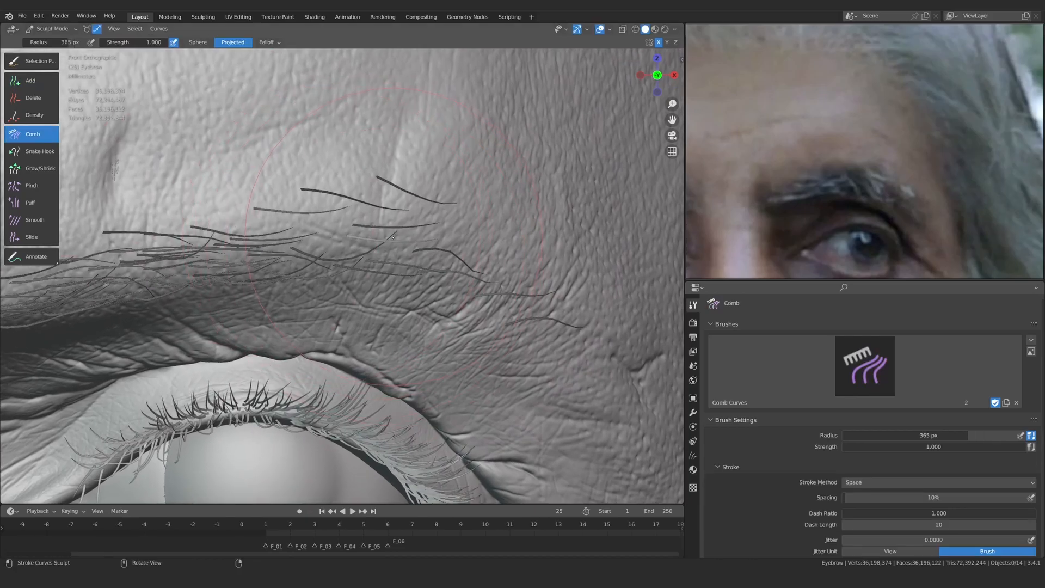
left_click_drag(391, 229, 403, 319)
key("s")
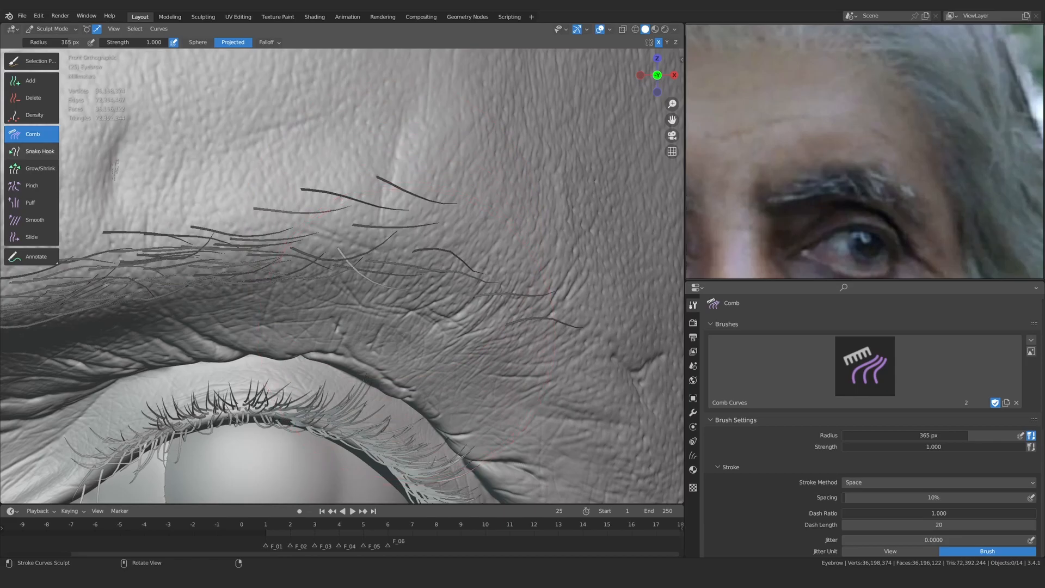
key("c")
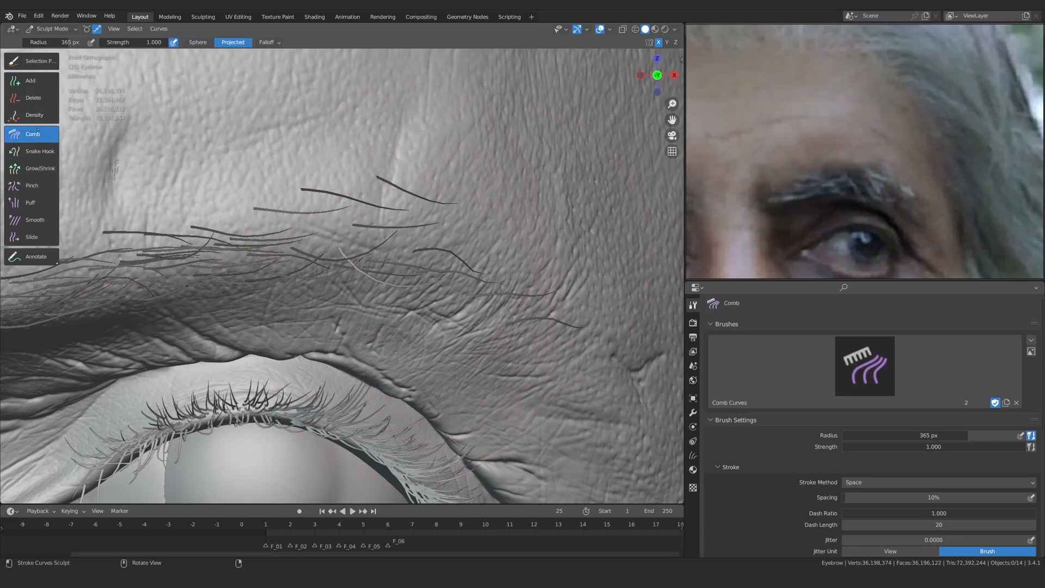
Refine the new hair's bend with the Comb brush at 132 px and 92 px, and smooth it at 219 px
scroll(262, 294, "up", 1)
key("f")
left_click(262, 294)
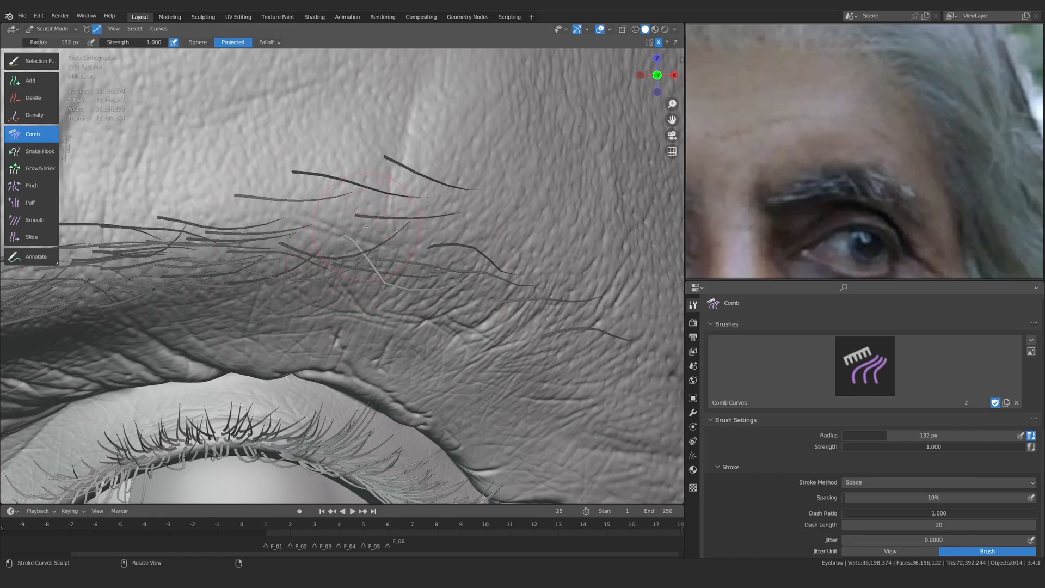
scroll(366, 227, "up", 1)
key("f")
left_click(366, 244)
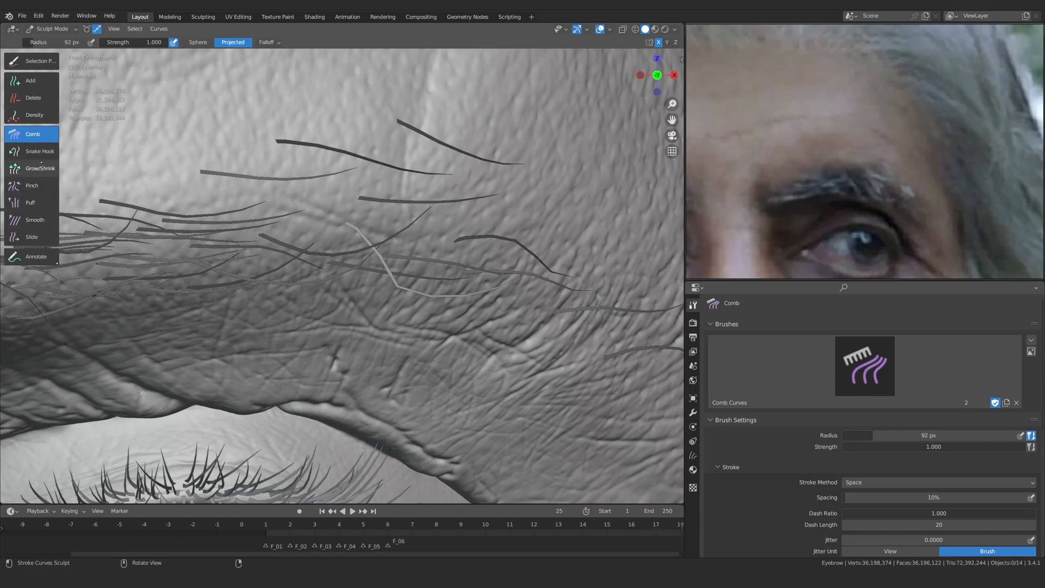
left_click(33, 151)
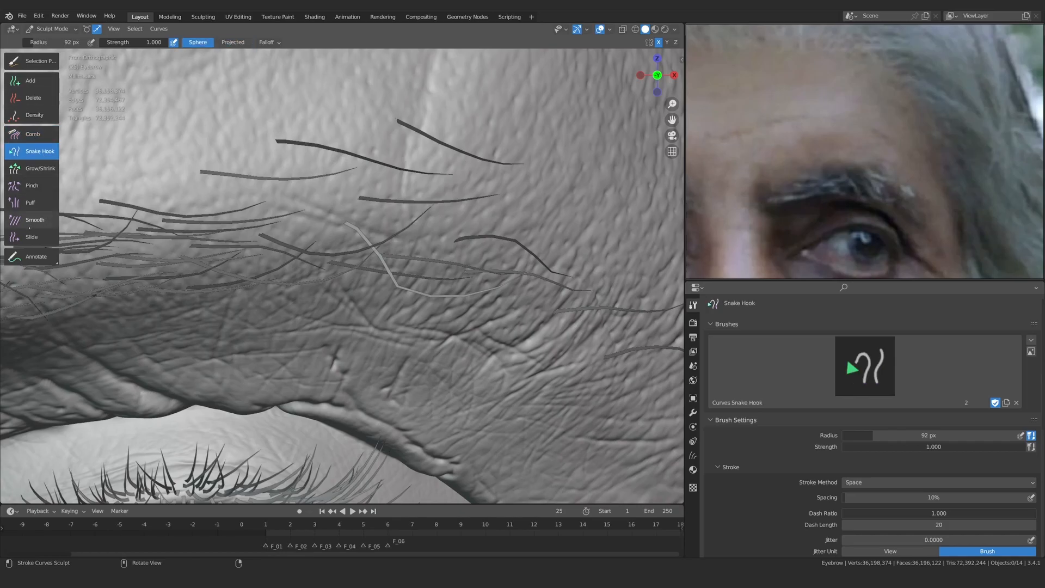
left_click(30, 219)
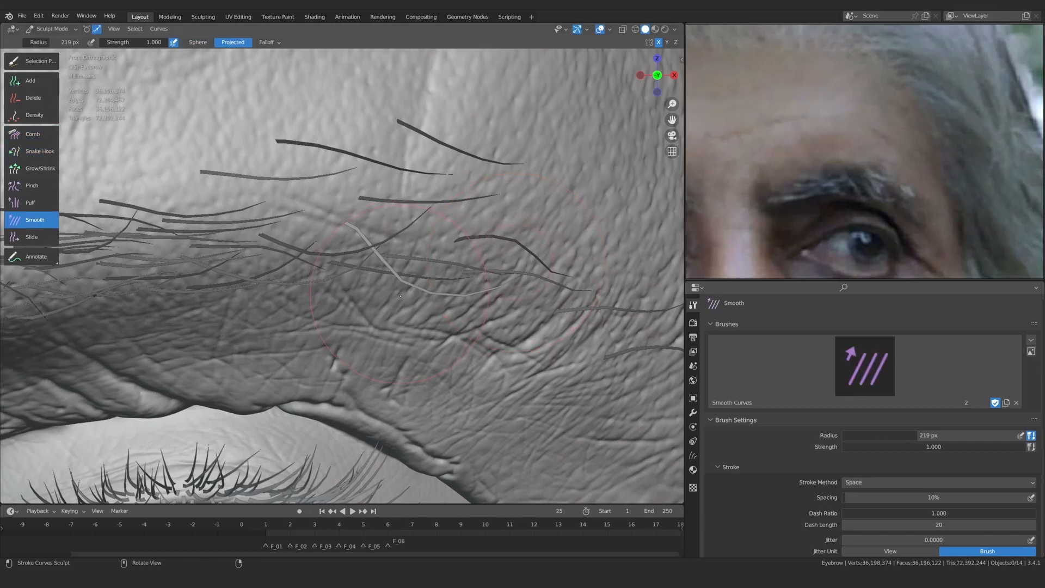
Comb the smoothed hair against the brow surface from an angled view above, using a 219 px radius
key("c")
middle_click_drag(440, 306, 400, 376)
scroll(425, 338, "down", 3)
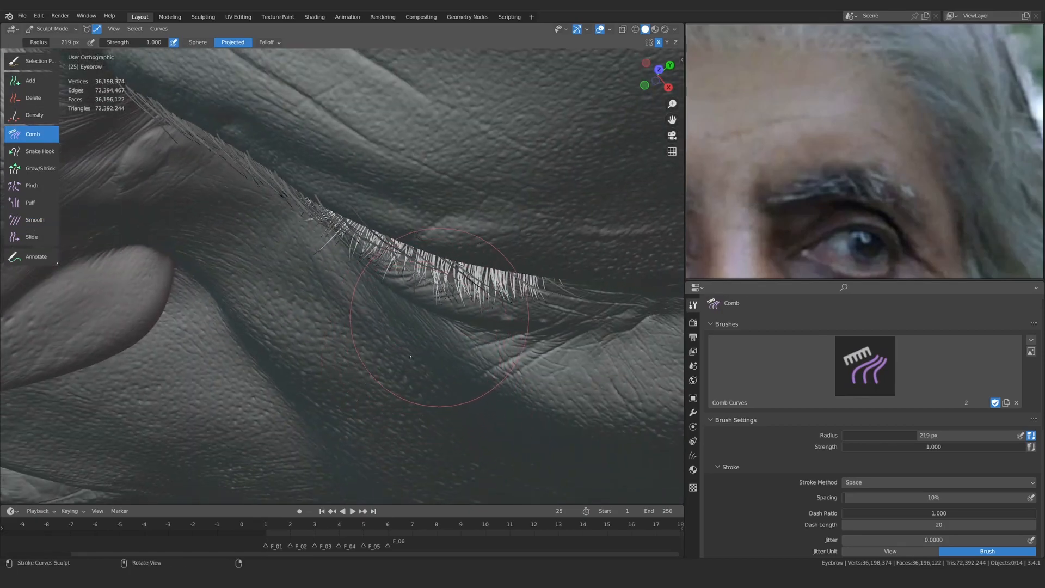
key("KP_1")
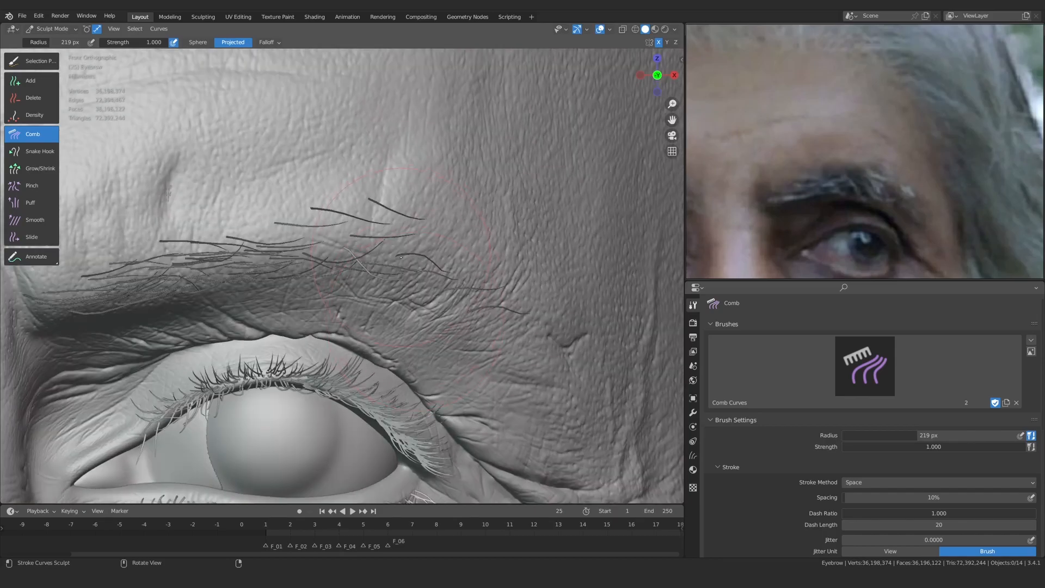
scroll(400, 255, "up", 3)
scroll(396, 250, "down", 3)
middle_click_drag(392, 246, 430, 253, "shift")
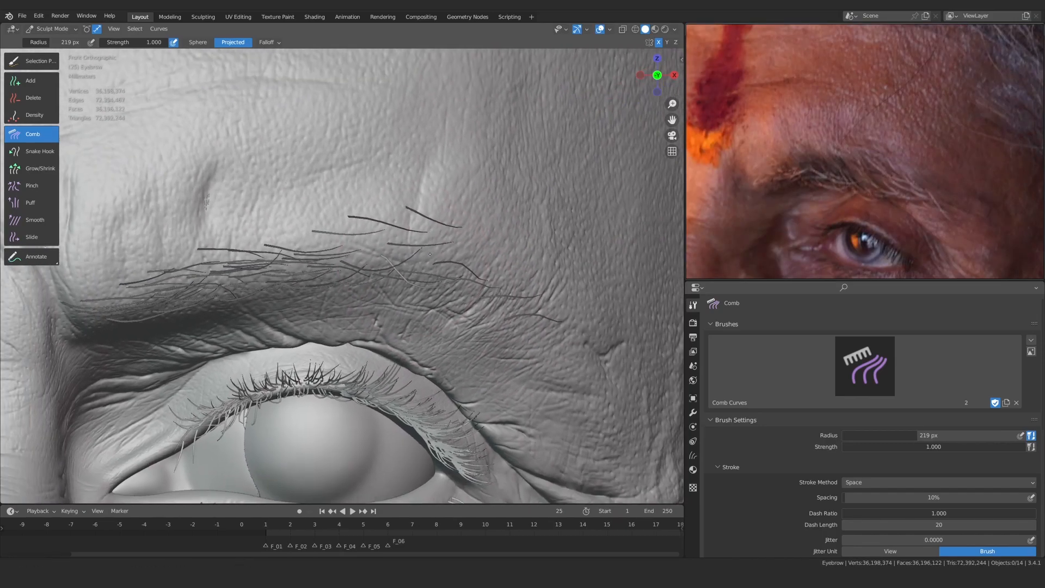
Add another hair just above the bent one, comb it, and reduce the Comb brush radius to 65 px
left_click(31, 80)
scroll(401, 242, "up", 4)
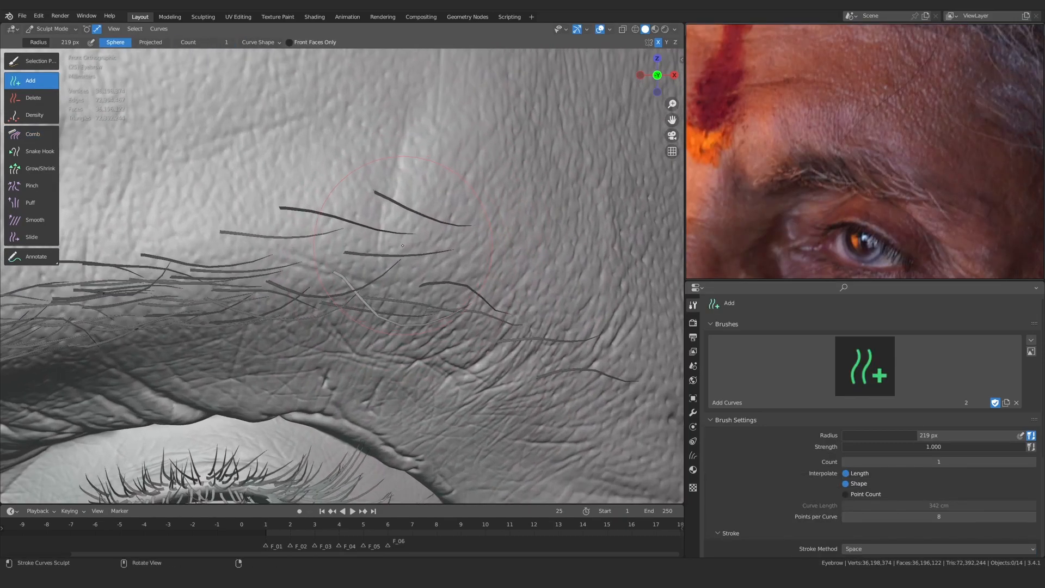
left_click(33, 134)
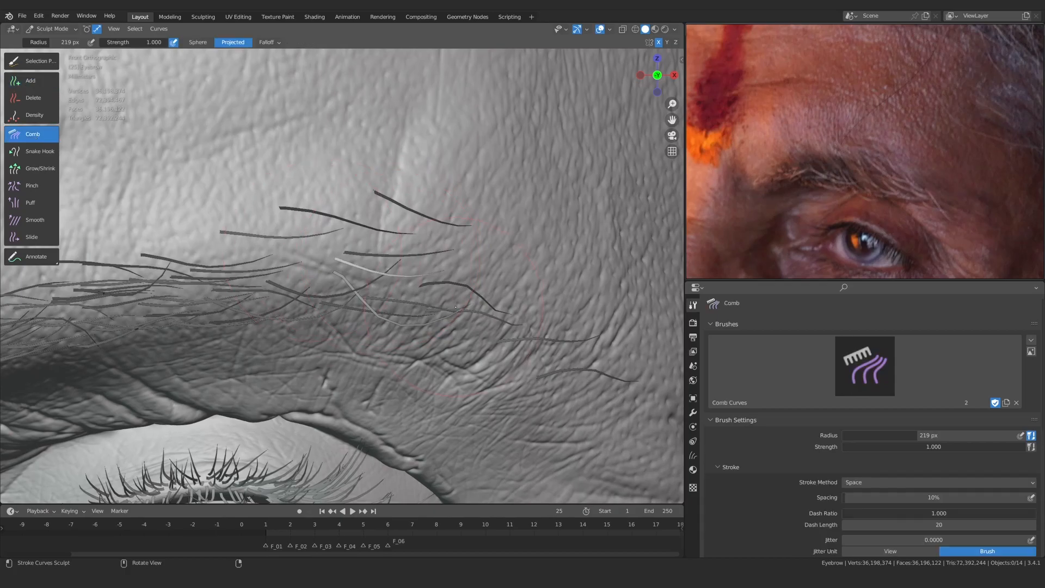
scroll(419, 292, "up", 2)
scroll(419, 292, "down", 2)
scroll(420, 292, "up", 1)
key("f")
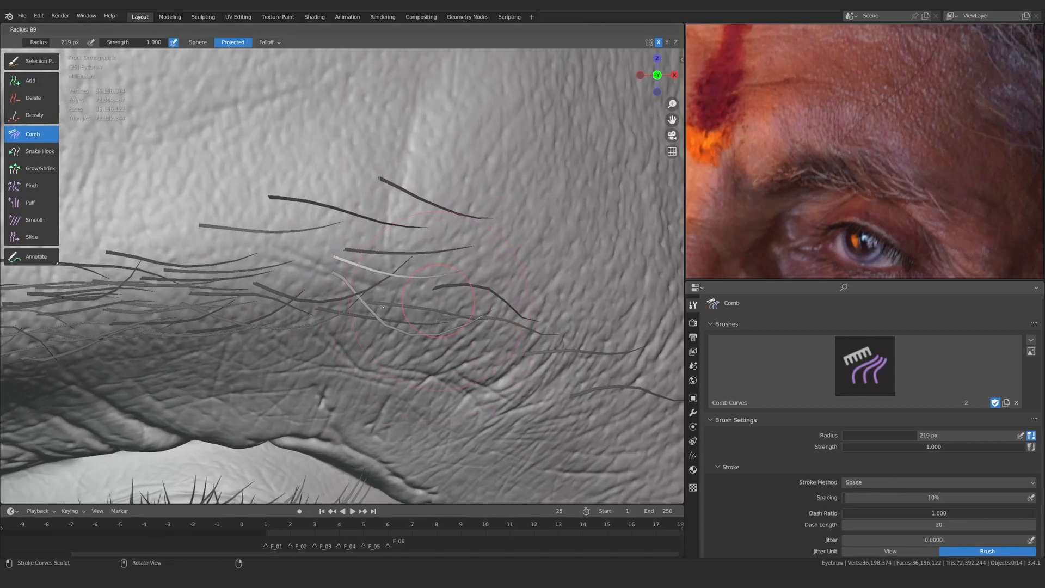
left_click(376, 308)
Isolate the newly added upper hair as the selection with Selection Paint at a 42 px radius
left_click(35, 61)
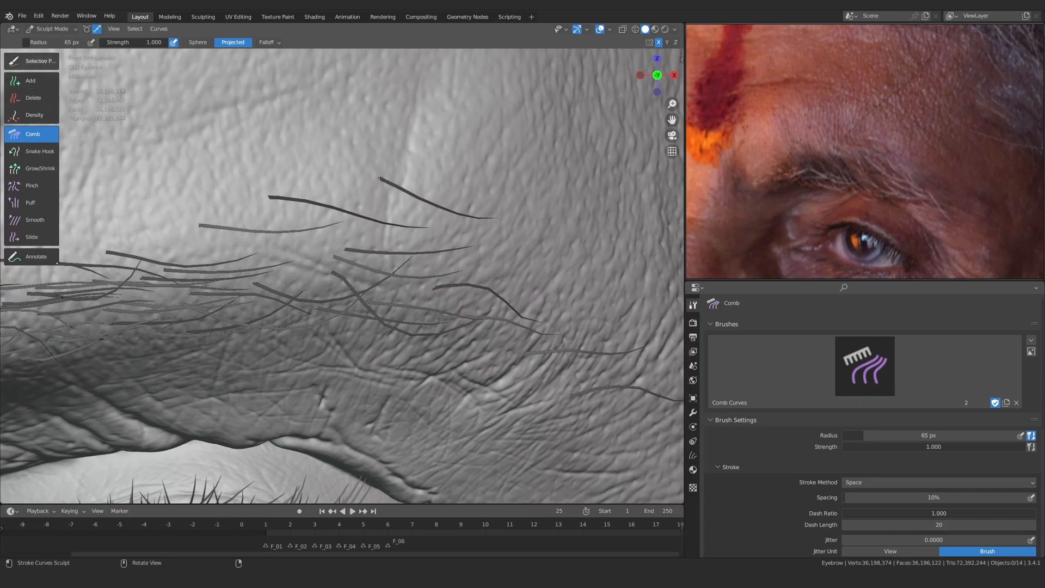
left_click(424, 276)
scroll(420, 277, "up", 3)
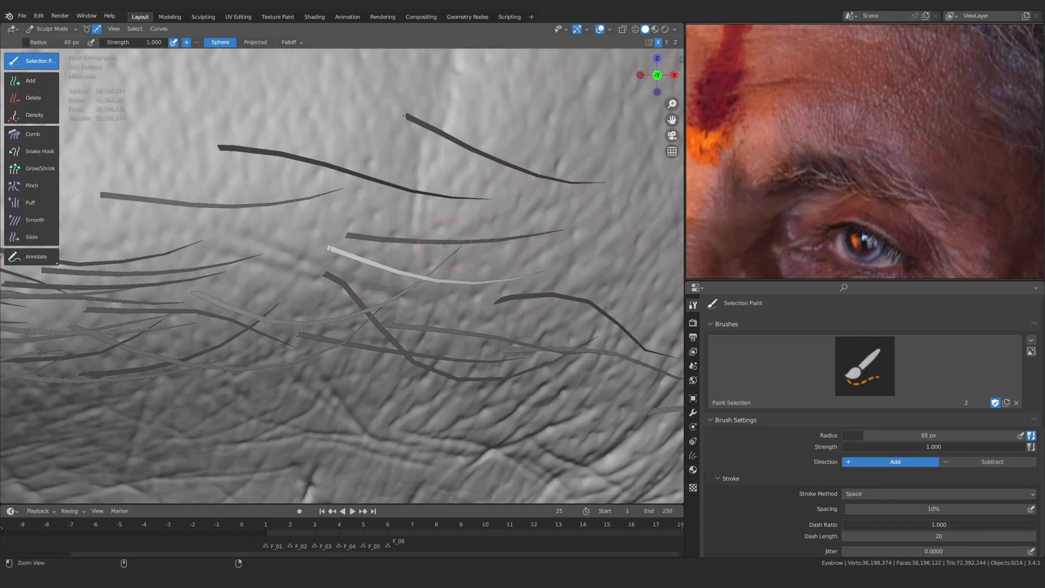
key("f")
left_click(488, 280)
left_click(472, 283)
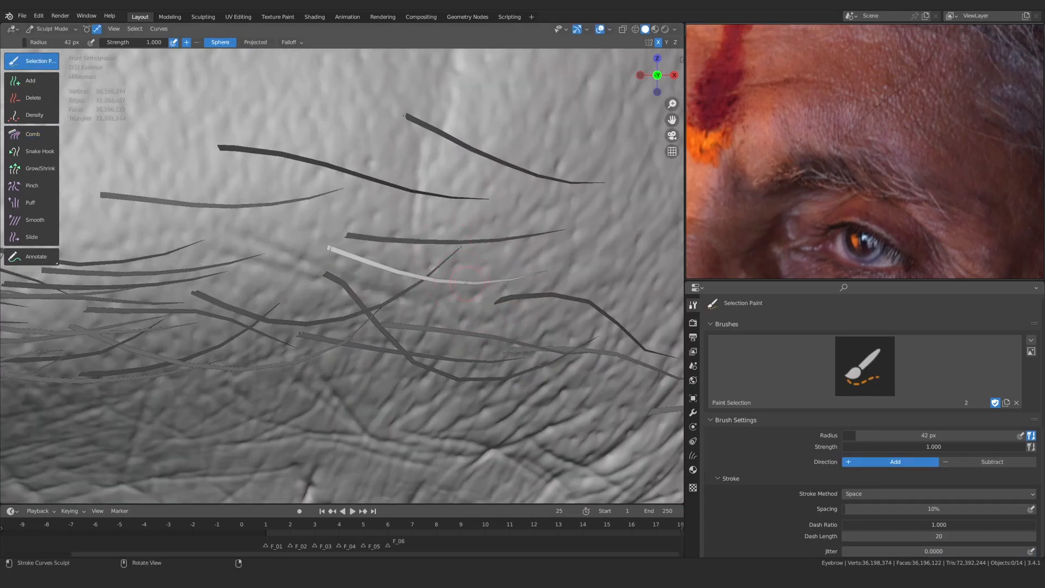
Comb the selected hair at a 192 px radius and stretch its tip outward with Snake Hook
left_click(32, 135)
scroll(163, 269, "down", 4)
key("f")
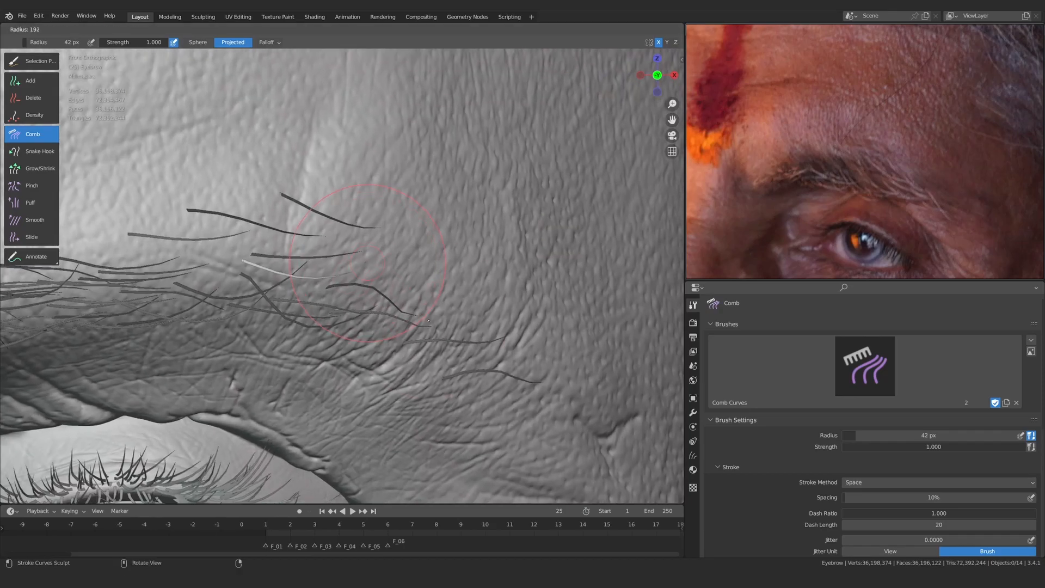
left_click(429, 321)
left_click(33, 151)
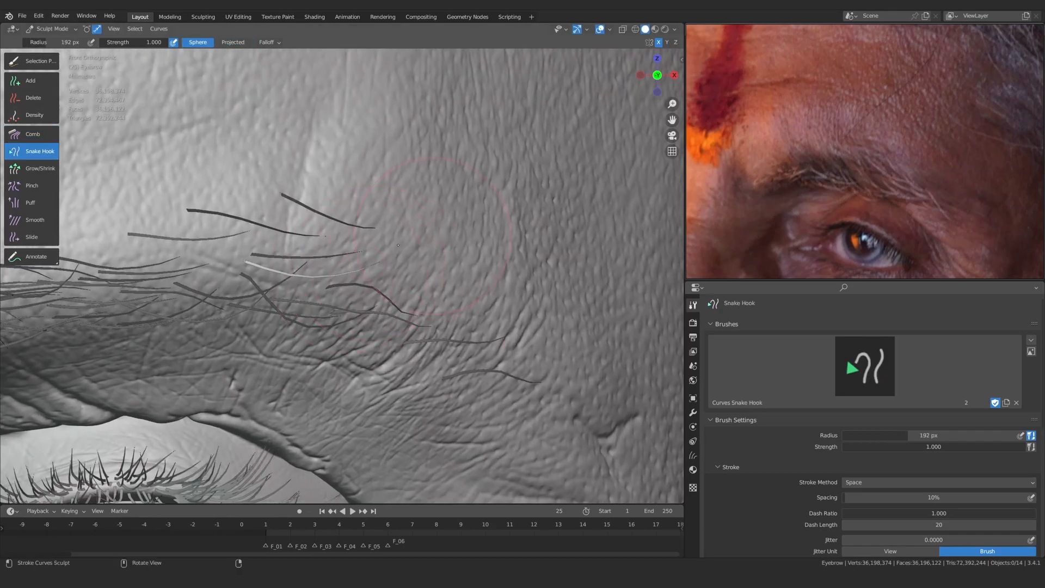
Comb the stretched hair down into a bend with its tip swept up and outward, and smooth the curve
key("c")
left_click_drag(310, 274, 323, 342)
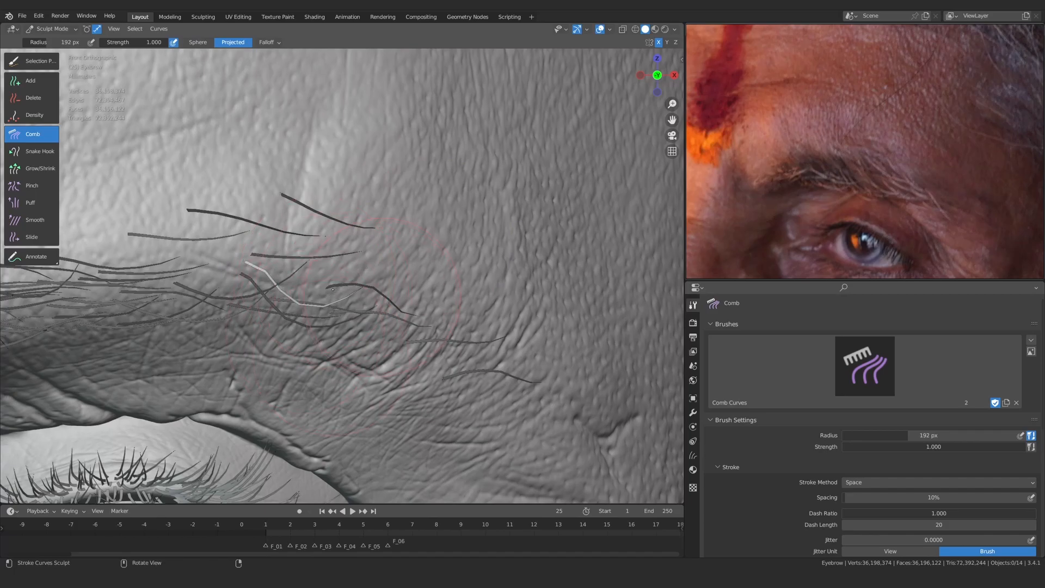
left_click_drag(321, 307, 375, 290)
left_click(32, 220)
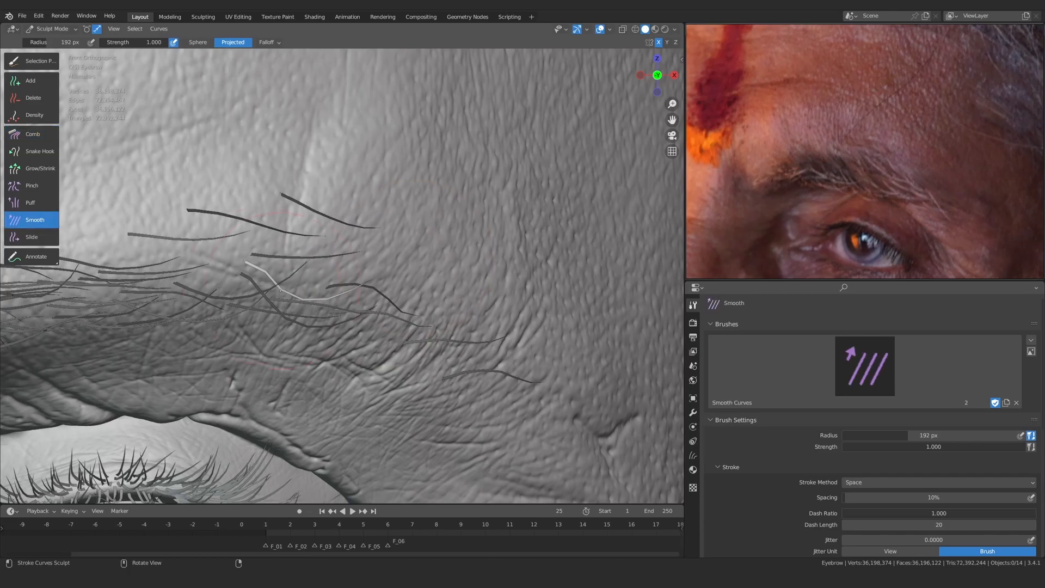
View the brow from above and comb the hair's depth along the skin with a 223 px radius
left_click(33, 134)
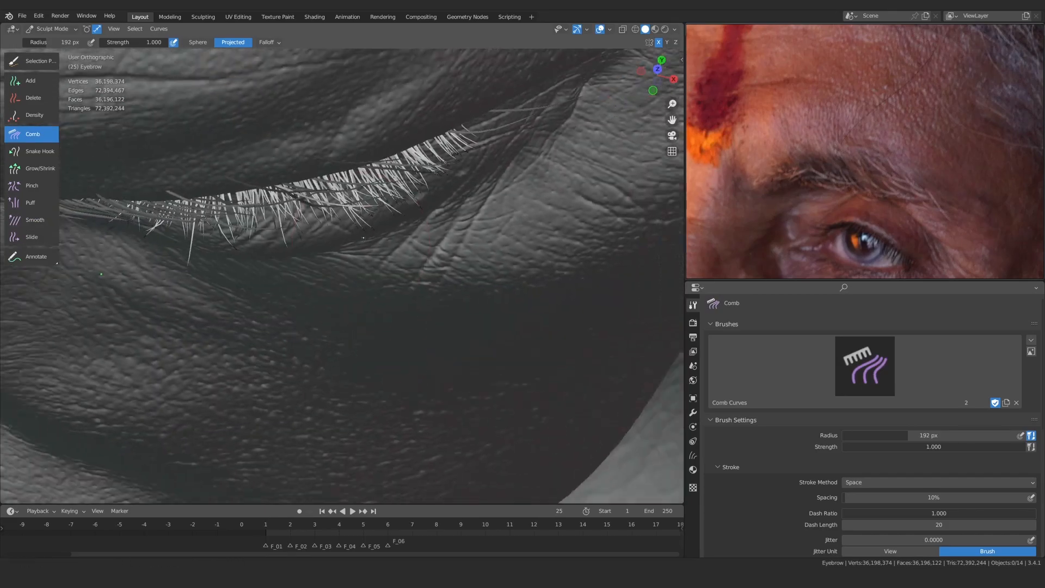
key("f")
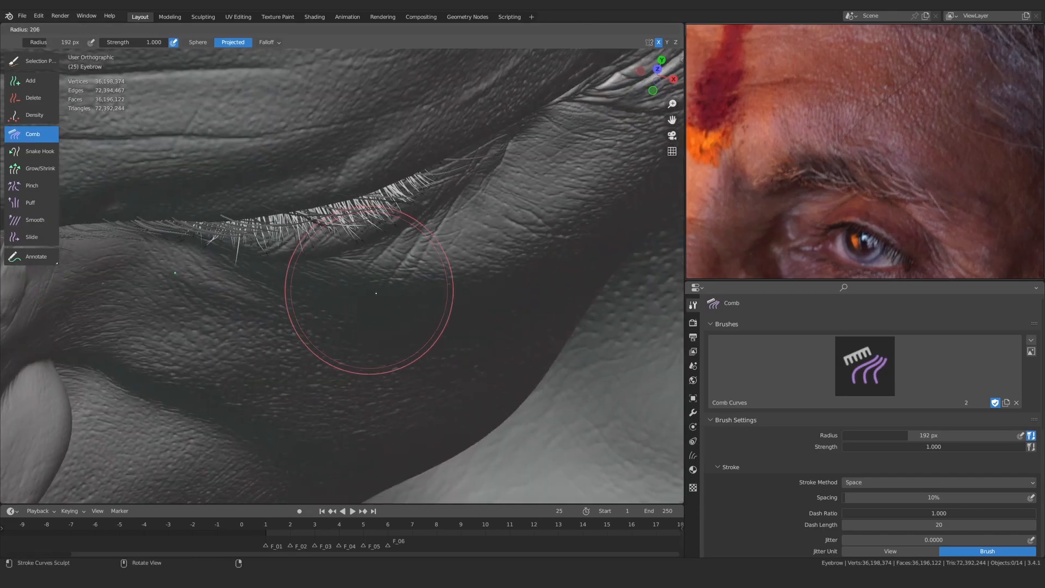
left_click(382, 292)
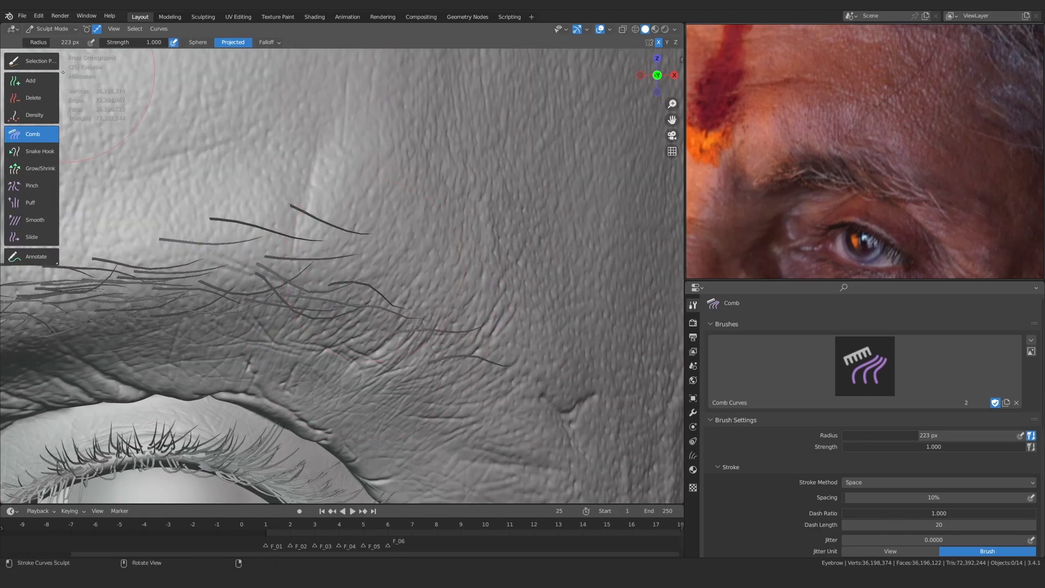
Add a hair in the inner half of the eyebrow at a 138 px radius and comb it at 205 px
mouse_move(364, 279)
middle_mouse_down("shift")
mouse_move(364, 225)
mouse_move(633, 181)
mouse_move(681, 134)
middle_mouse_up("shift")
key("f")
left_click(313, 235)
middle_click_drag(346, 235, 248, 255, "shift")
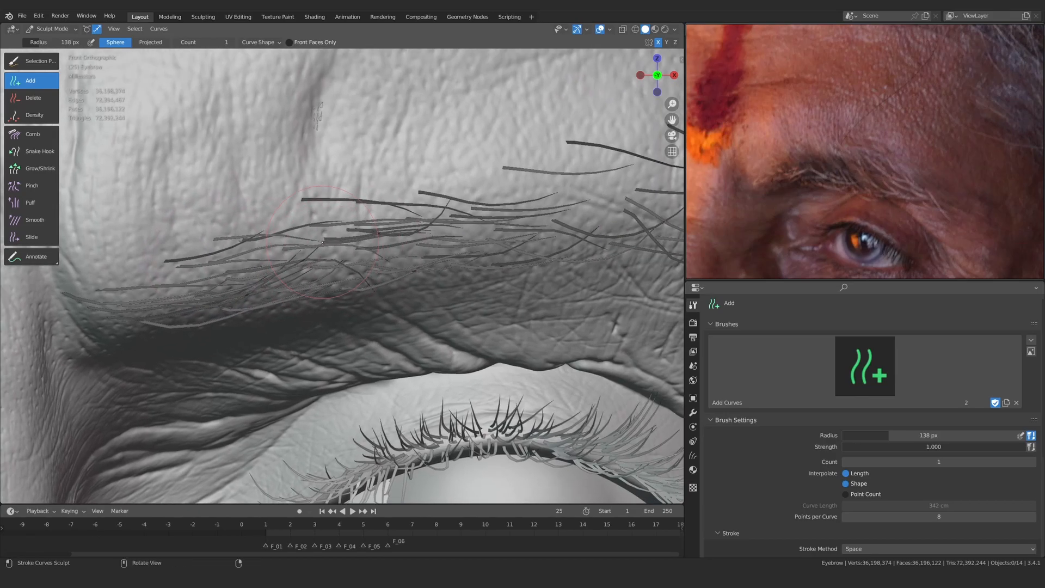
left_click(33, 134)
middle_click_drag(469, 217, 473, 240, "ctrl")
middle_click_drag(472, 239, 436, 258, "shift")
key("f")
left_click(463, 258)
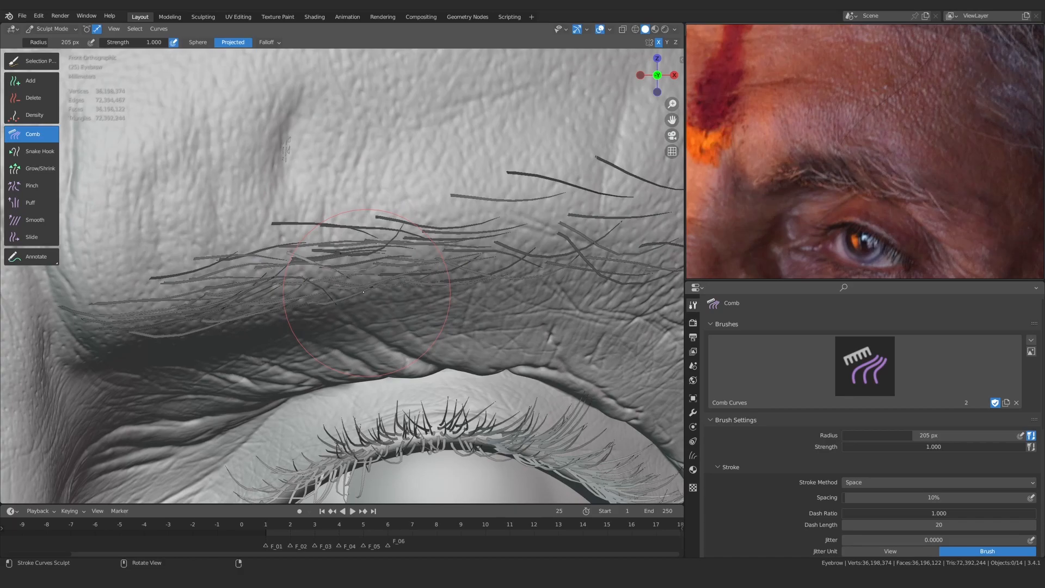
Lengthen the inner hair outward with Snake Hook and comb it to follow the brow from front and tilted views
left_click(33, 152)
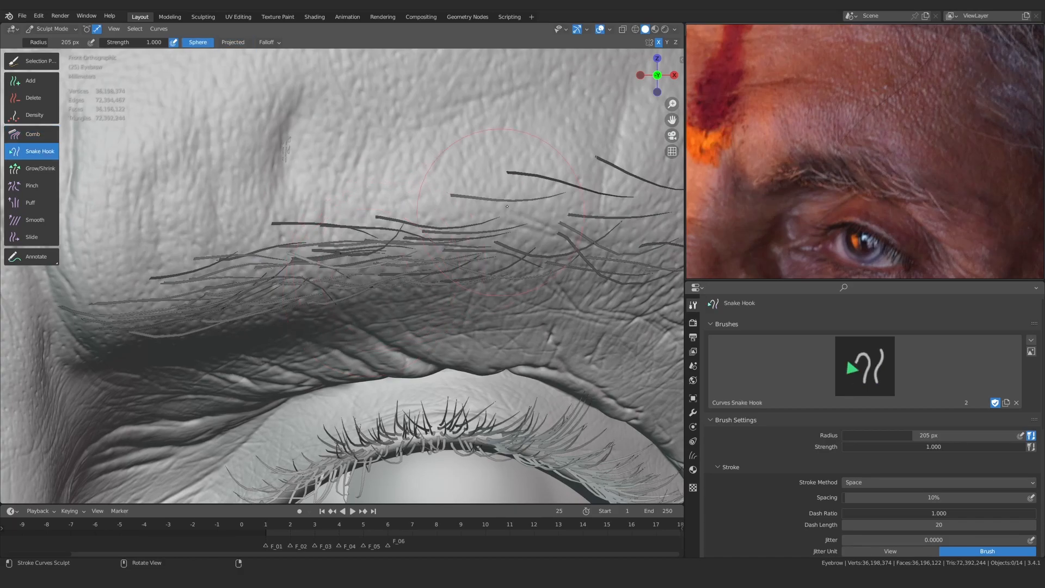
left_click(33, 133)
scroll(357, 258, "down", 2)
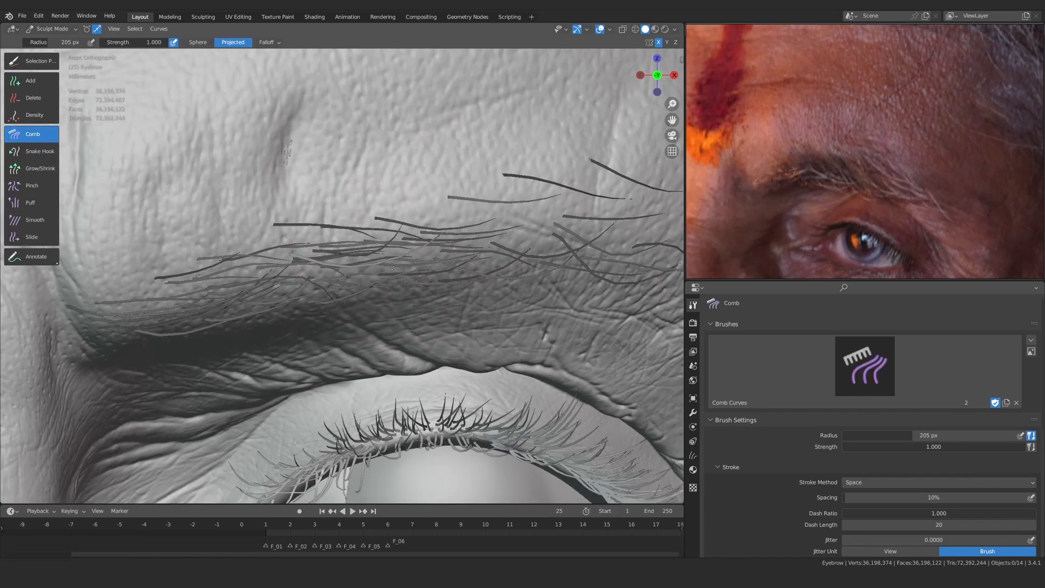
middle_click_drag(357, 257, 355, 263)
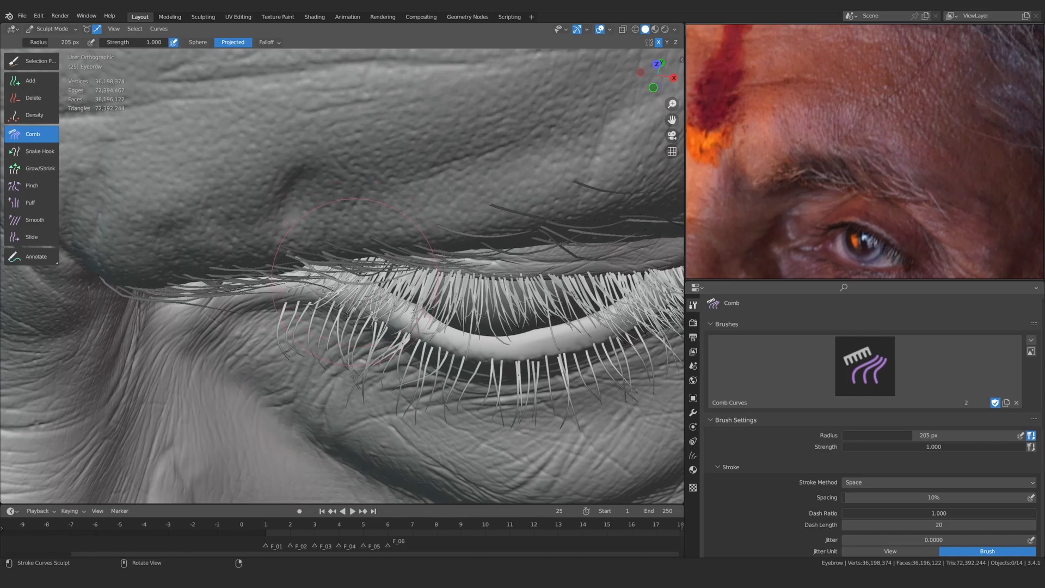
key("KP_1")
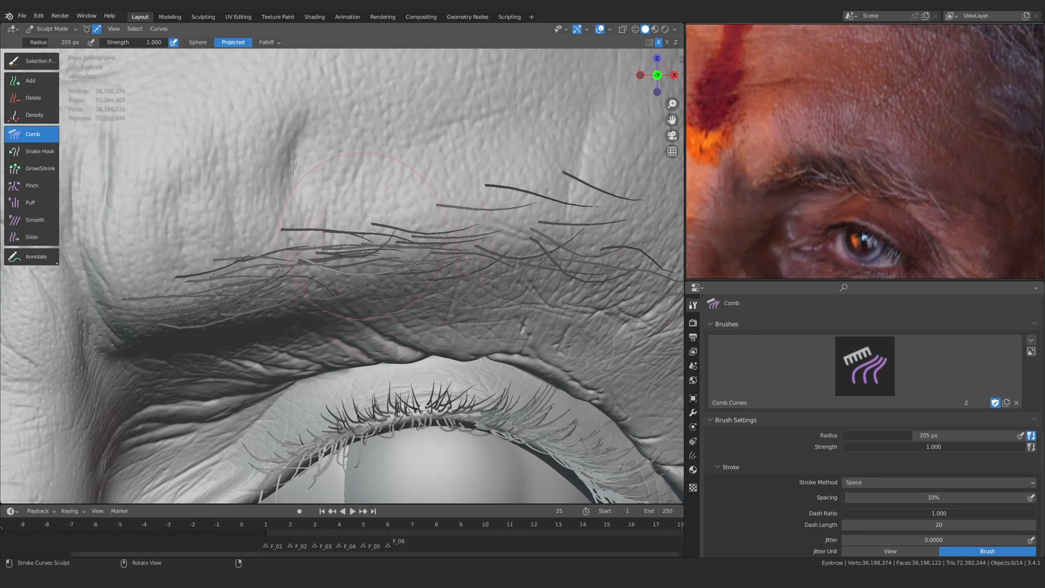
scroll(362, 275, "up", 1)
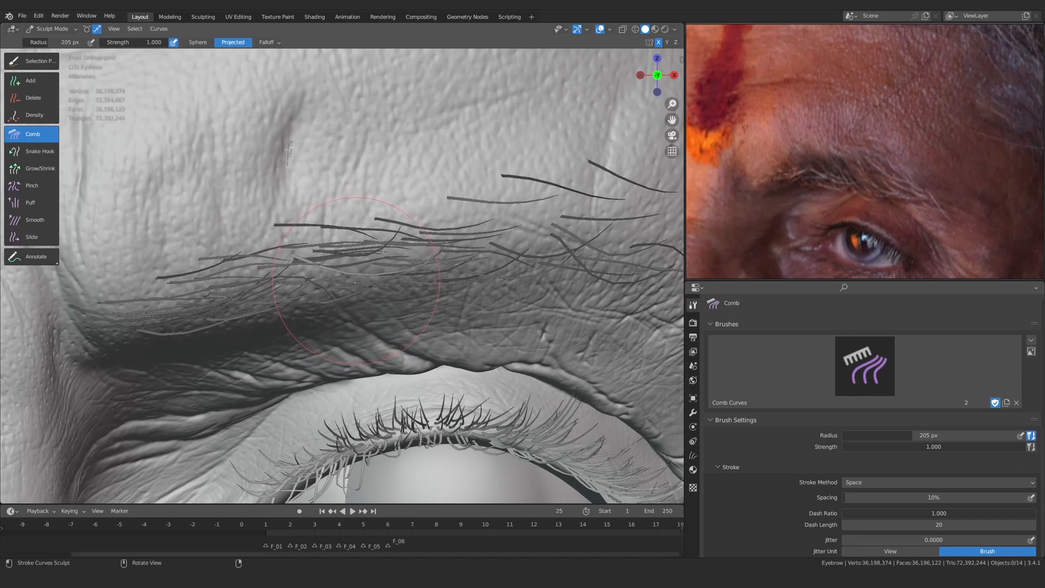
middle_click_drag(355, 283, 359, 271)
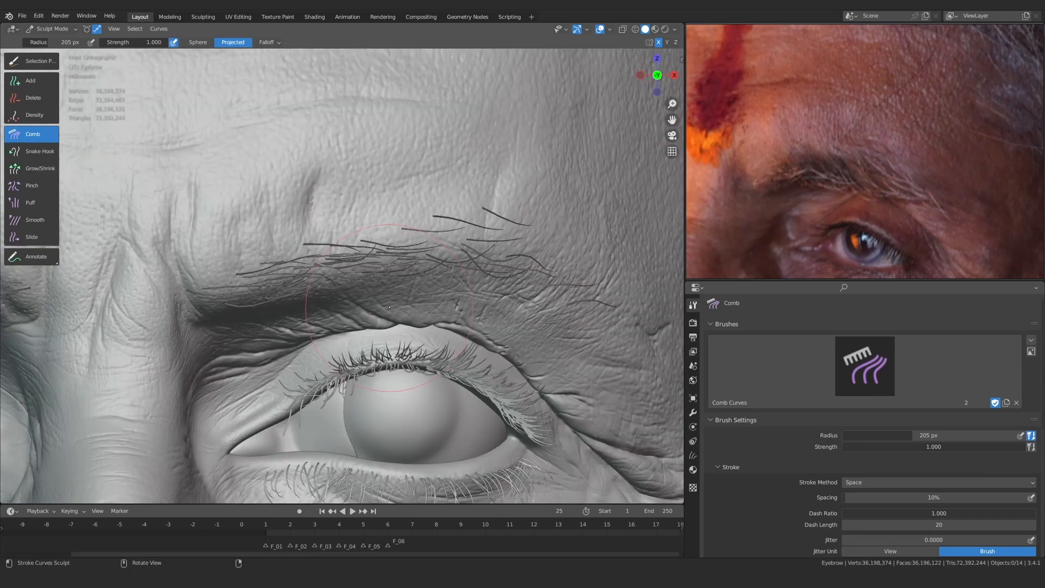
Add a hair along the middle of the eyebrow and stretch it outward with Snake Hook at a 196 px radius
mouse_move(337, 305)
middle_mouse_down("ctrl")
mouse_move(331, 275)
mouse_move(344, 276)
mouse_move(354, 324)
mouse_move(373, 242)
middle_mouse_up("ctrl")
left_click(31, 81)
key("c")
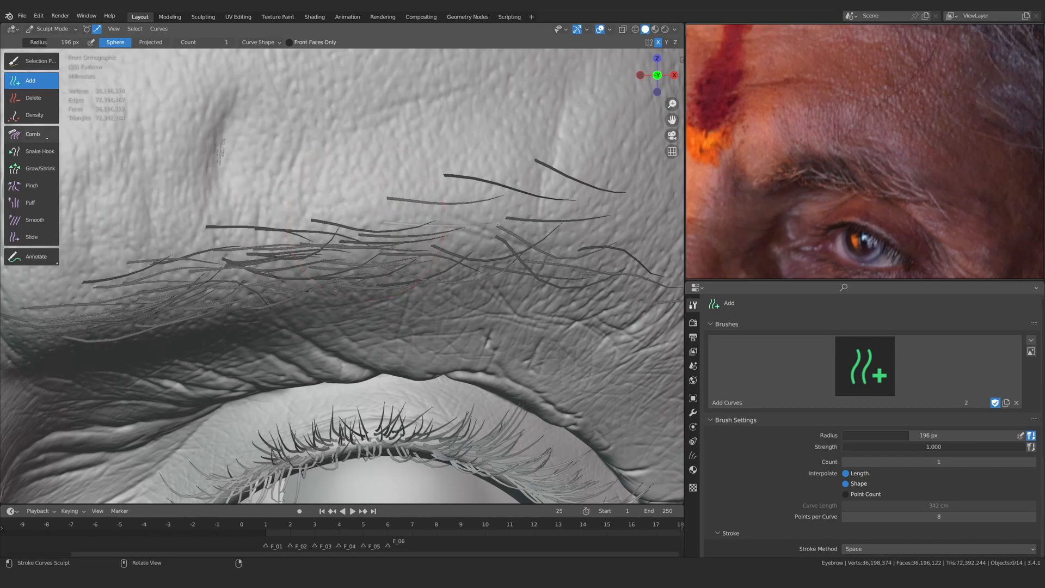
left_click(53, 153)
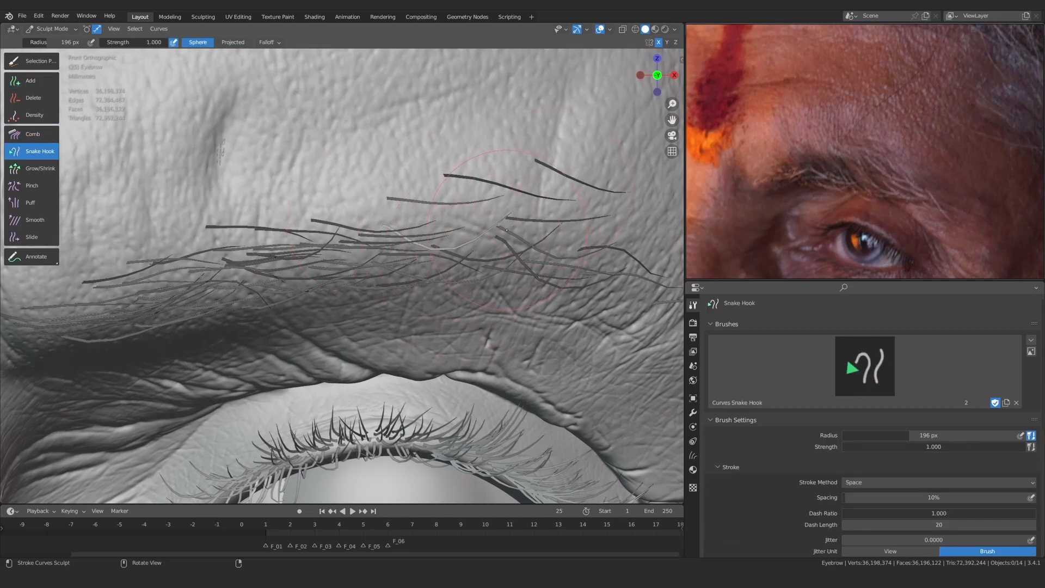
Comb the stretched middle hair at 196 px into a downward bend with its tip swept outward
key("c")
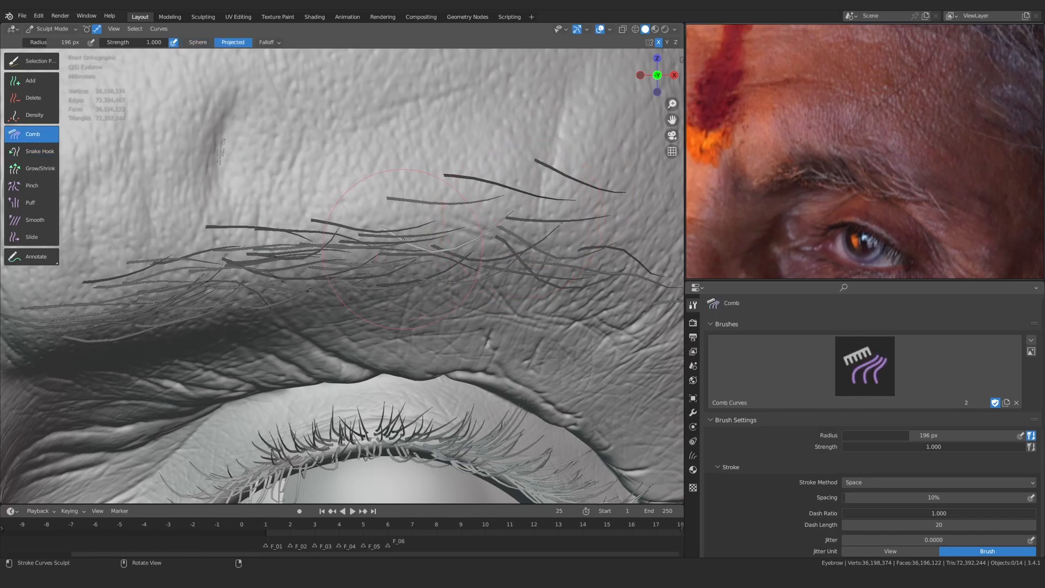
scroll(403, 240, "down", 3)
left_click_drag(444, 188, 389, 280, "alt")
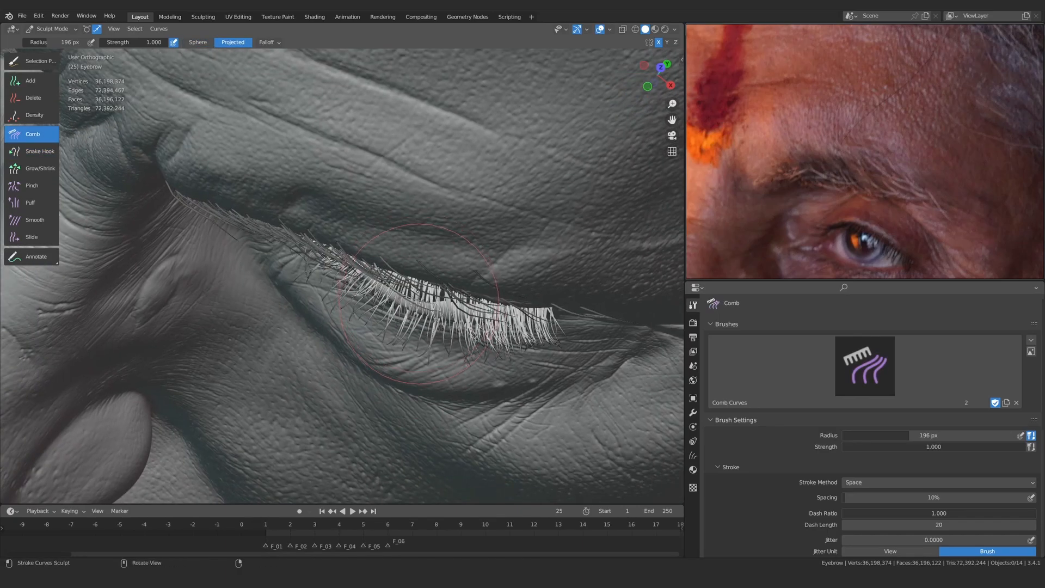
key("KP_1")
scroll(419, 239, "up", 2)
left_click_drag(446, 215, 399, 231, "alt+shift")
scroll(398, 232, "down", 1)
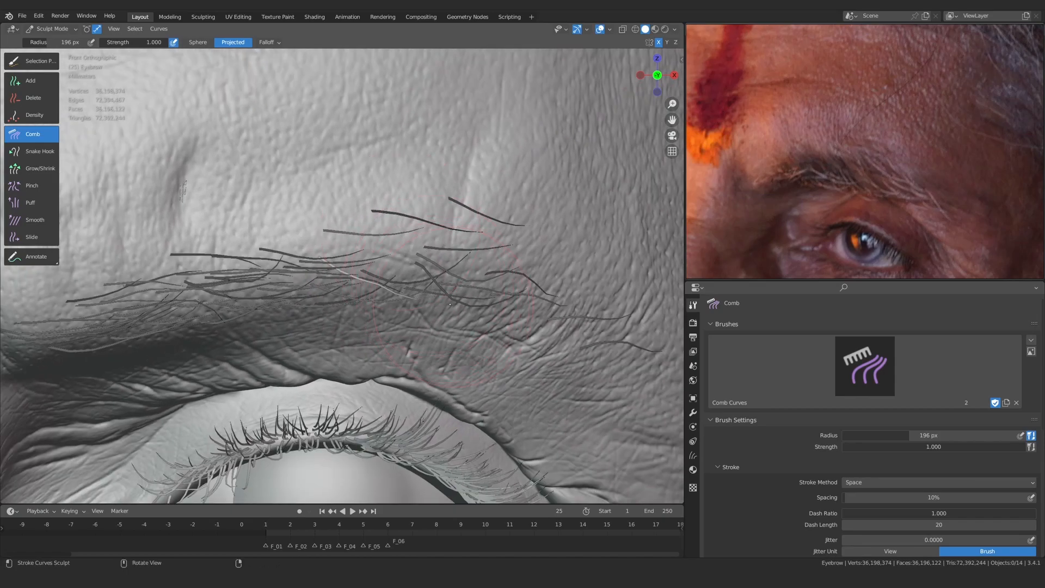
scroll(449, 303, "up", 1)
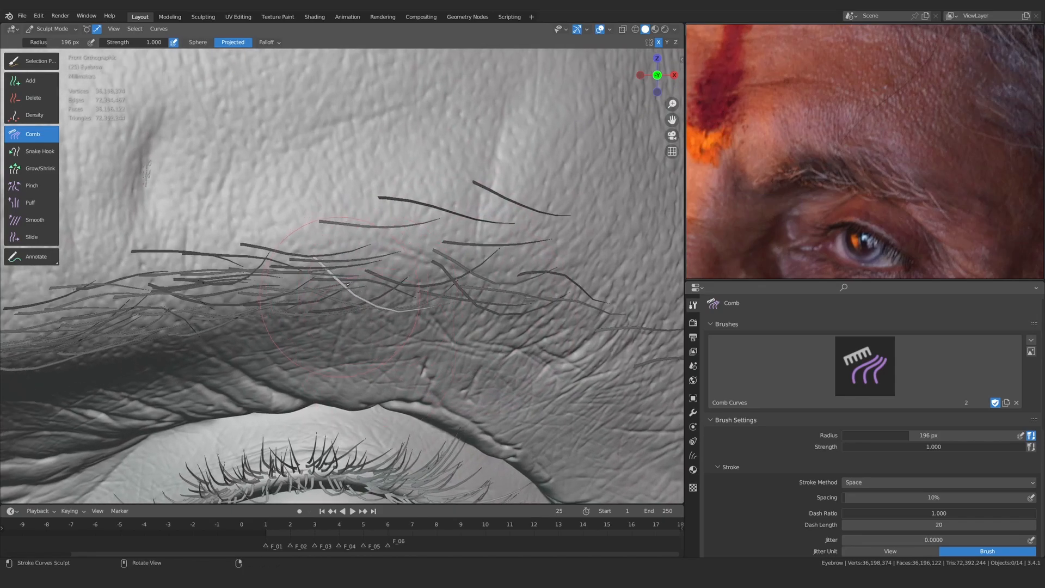
Comb the depth of the bent middle hair along the skin as seen from above
scroll(413, 207, "down", 3)
left_click_drag(413, 207, 380, 321, "alt")
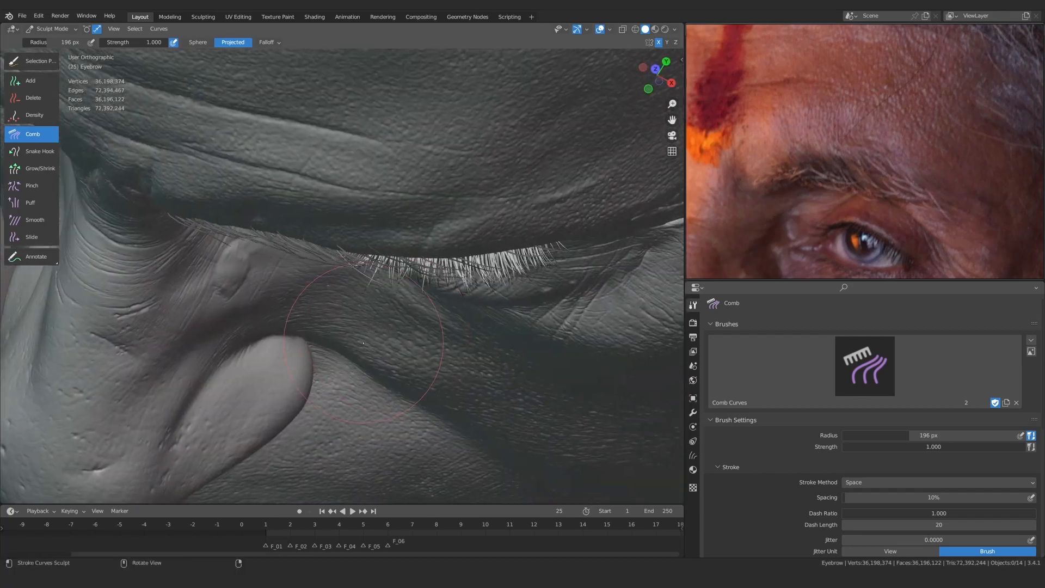
key("KP_1")
Add a hair over the outer end of the eyebrow, crossing the existing tail hairs
scroll(384, 310, "up", 2)
scroll(412, 287, "down", 2)
left_click_drag(381, 256, 331, 245, "alt")
scroll(329, 242, "up", 2)
left_click(44, 81)
scroll(364, 326, "up", 2)
left_click_drag(364, 326, 218, 281, "alt+shift")
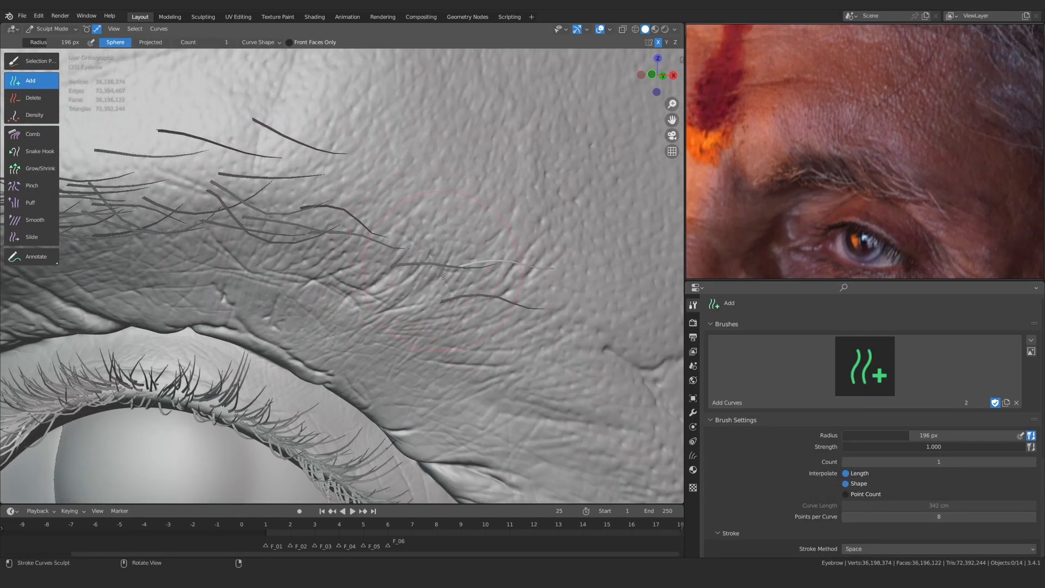
Comb the new tail hair downward and outward from tilted and front views, refining it at a 135 px radius
key("c")
scroll(455, 263, "down", 1)
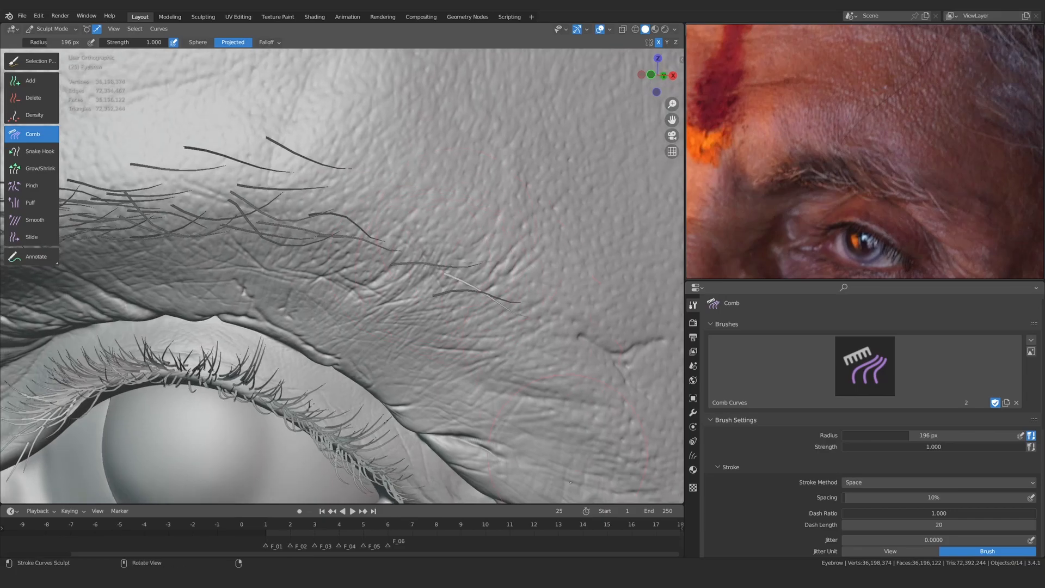
middle_click_drag(488, 311, 515, 394)
key("KP_1")
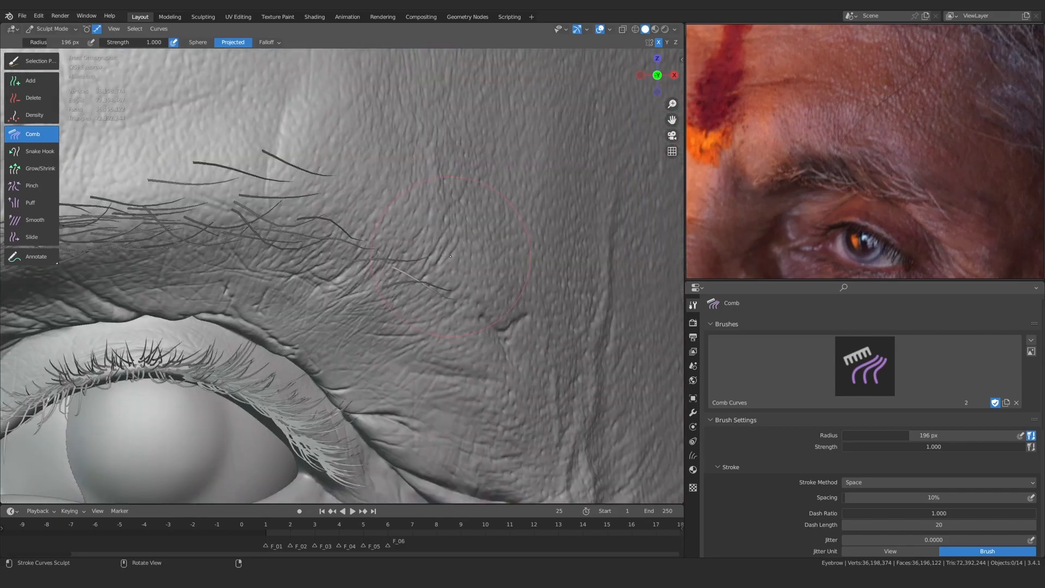
middle_click_drag(479, 262, 549, 268, "shift")
scroll(549, 268, "up", 2)
key("f")
left_click(490, 275)
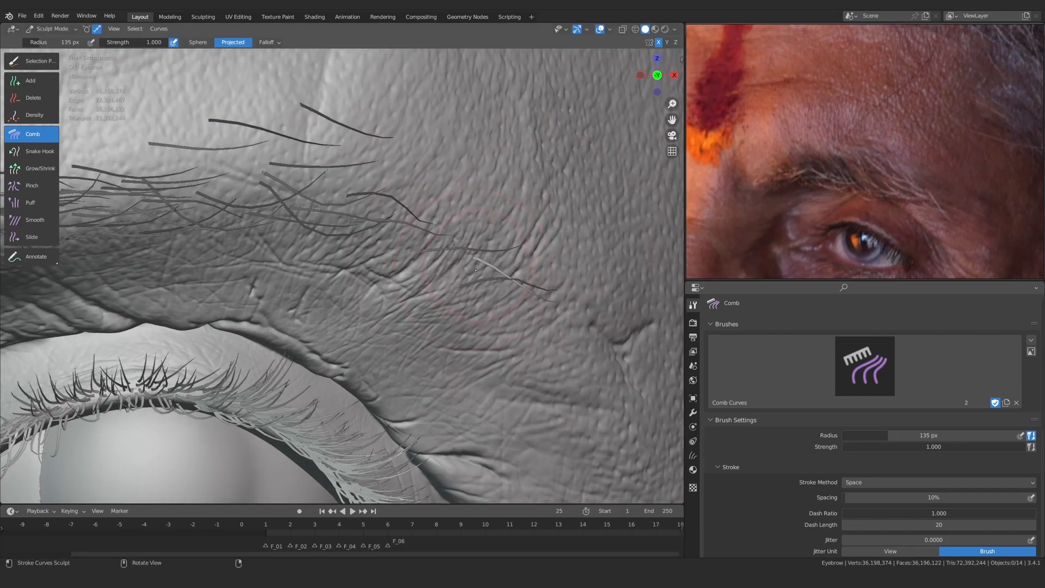
Add another hair where the eyebrow's tail begins and comb it down along the tail at a 189 px radius
left_click(31, 80)
mouse_move(419, 229)
middle_mouse_down("ctrl")
mouse_move(422, 250)
mouse_move(442, 262)
mouse_move(431, 234)
mouse_move(382, 276)
middle_mouse_up("ctrl")
left_click(32, 134)
key("f")
left_click(462, 269)
middle_click_drag(383, 267, 385, 241, "ctrl")
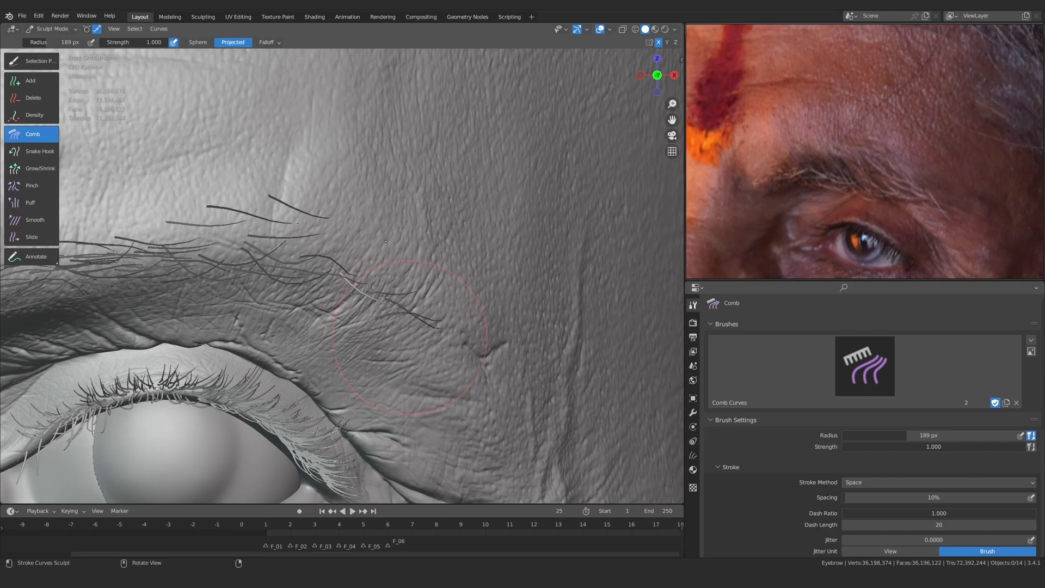
middle_click_drag(410, 337, 384, 302, "ctrl")
Add a short hair just above the start of the outer tail and comb it downward into the brow at 189 px
left_click(31, 80)
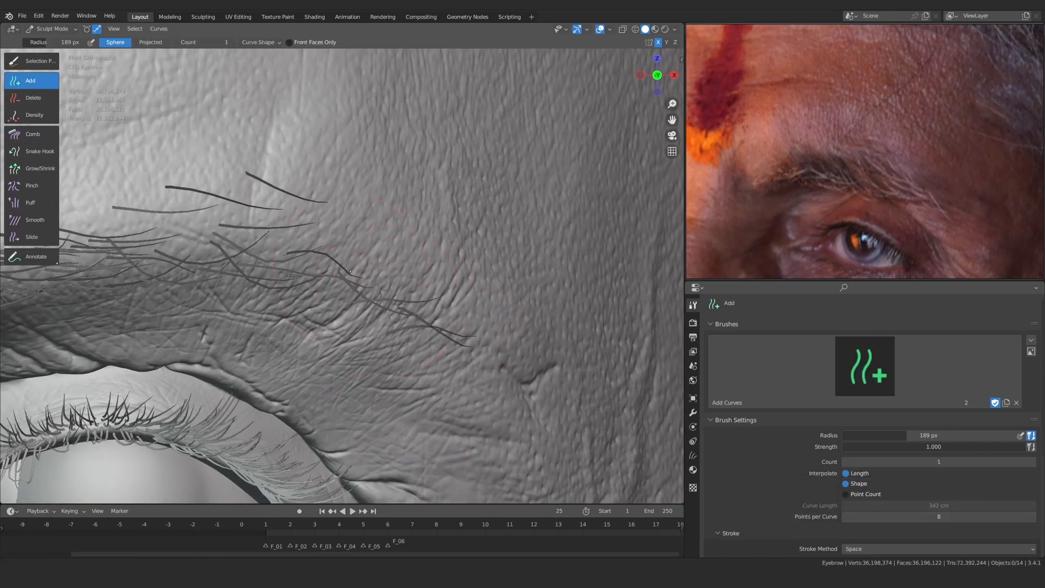
left_click_drag(337, 273, 396, 257, "alt+shift")
left_click_drag(396, 257, 396, 244, "ctrl+alt")
left_click(32, 134)
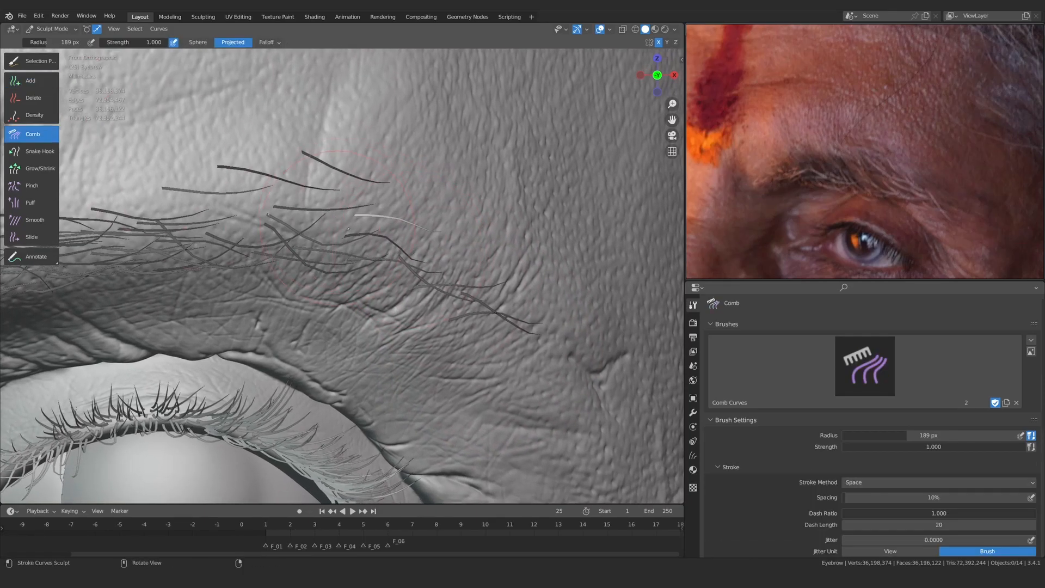
left_click_drag(374, 216, 370, 253)
left_click_drag(449, 278, 408, 326, "ctrl+alt")
left_click_drag(337, 272, 403, 305, "alt+shift")
left_click_drag(402, 305, 387, 238, "alt")
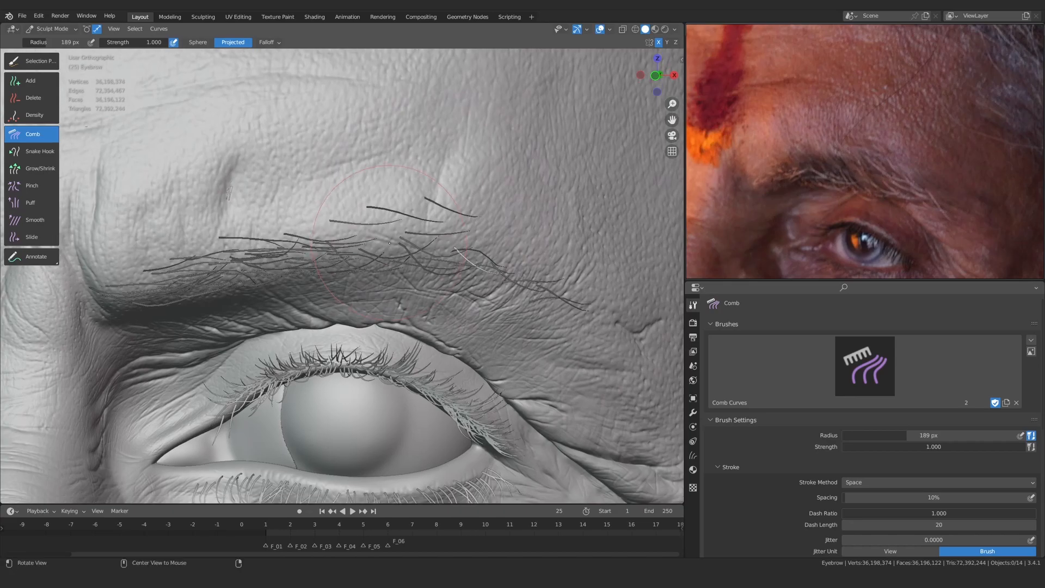
Add a hair beneath the uppermost stray hairs mid-brow and comb it down and outward at 189 px
left_click(33, 80)
left_click_drag(348, 272, 321, 267, "alt")
left_click_drag(321, 266, 259, 163, "ctrl+alt")
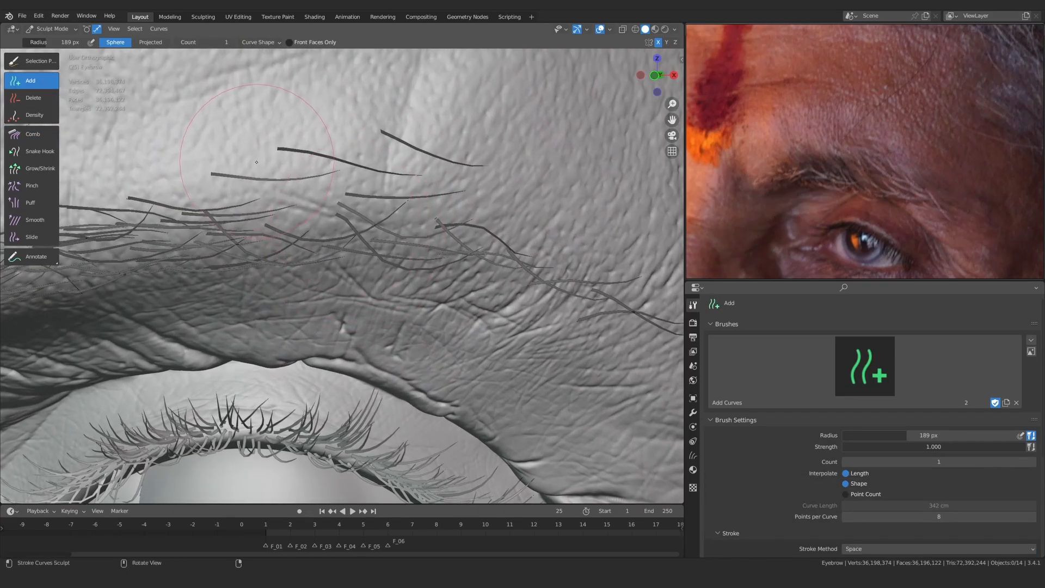
left_click(33, 133)
left_click_drag(345, 321, 343, 219, "ctrl+alt")
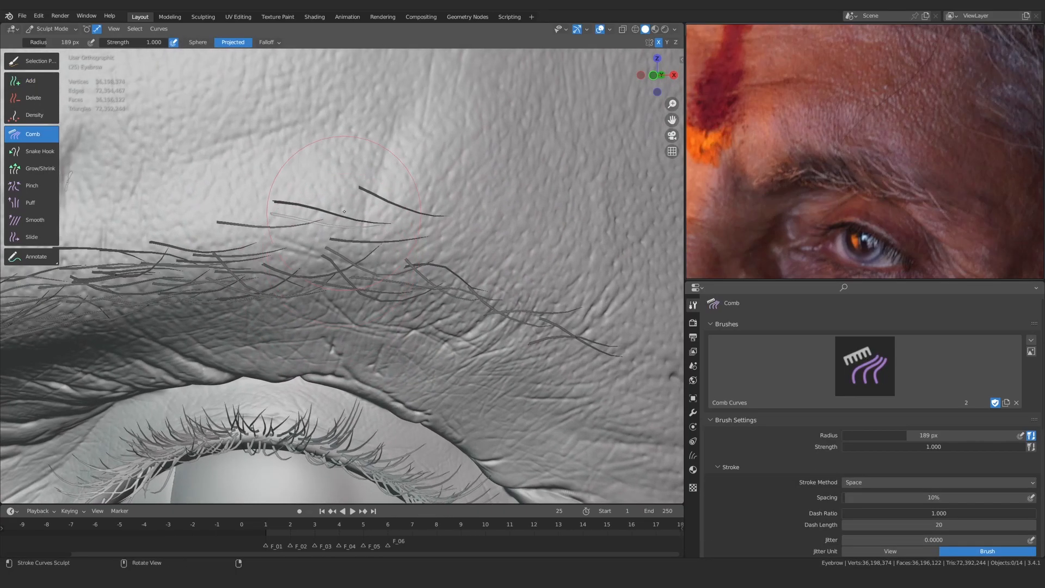
left_click_drag(433, 301, 427, 282, "ctrl+alt")
left_click_drag(294, 210, 309, 251)
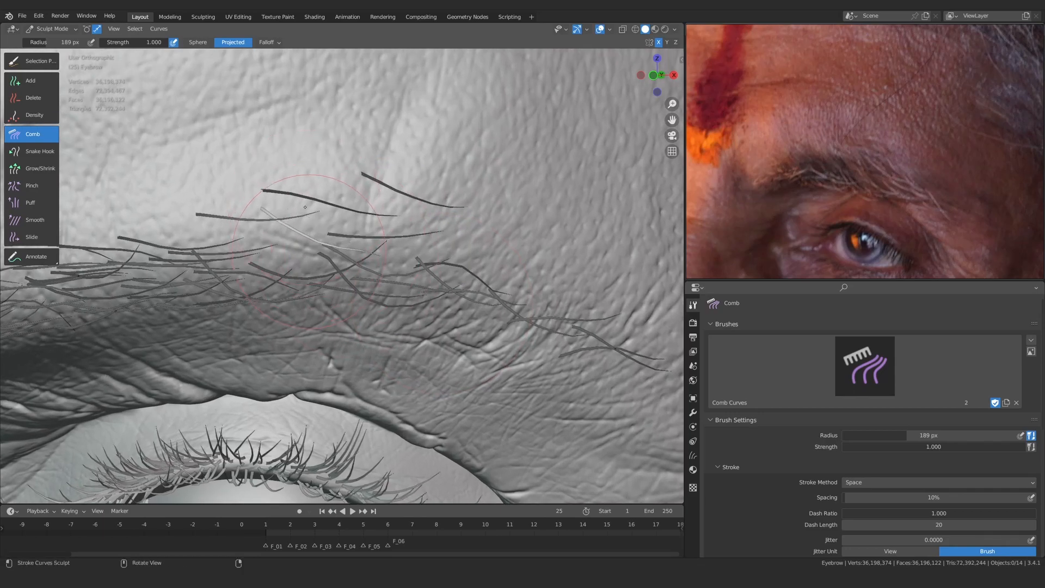
Stretch the mid-brow hair outward with Snake Hook and comb it to follow the skin
left_click(33, 151)
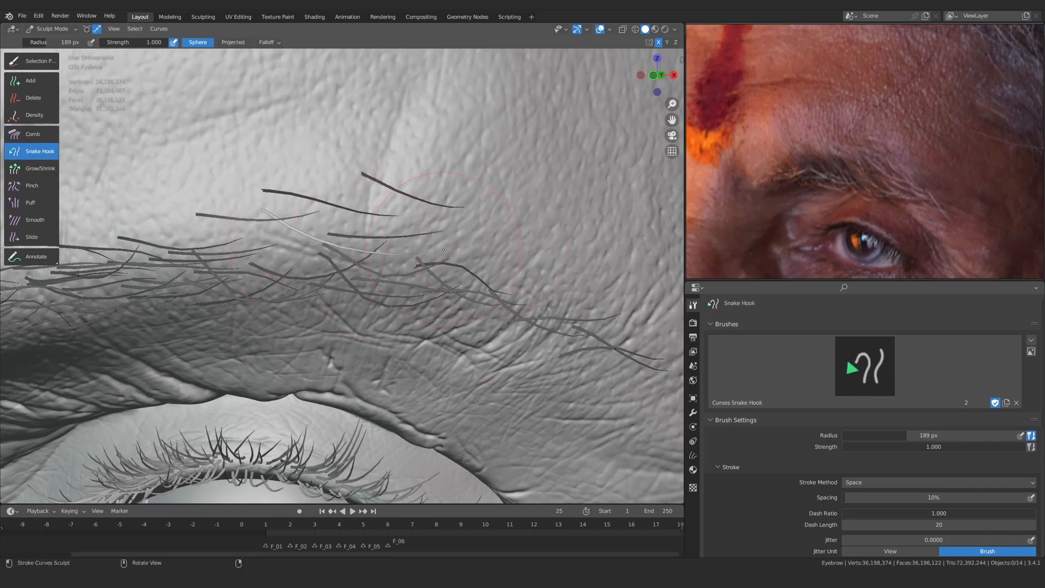
left_click(33, 134)
middle_click_drag(322, 262, 353, 349)
middle_click_drag(376, 295, 412, 254)
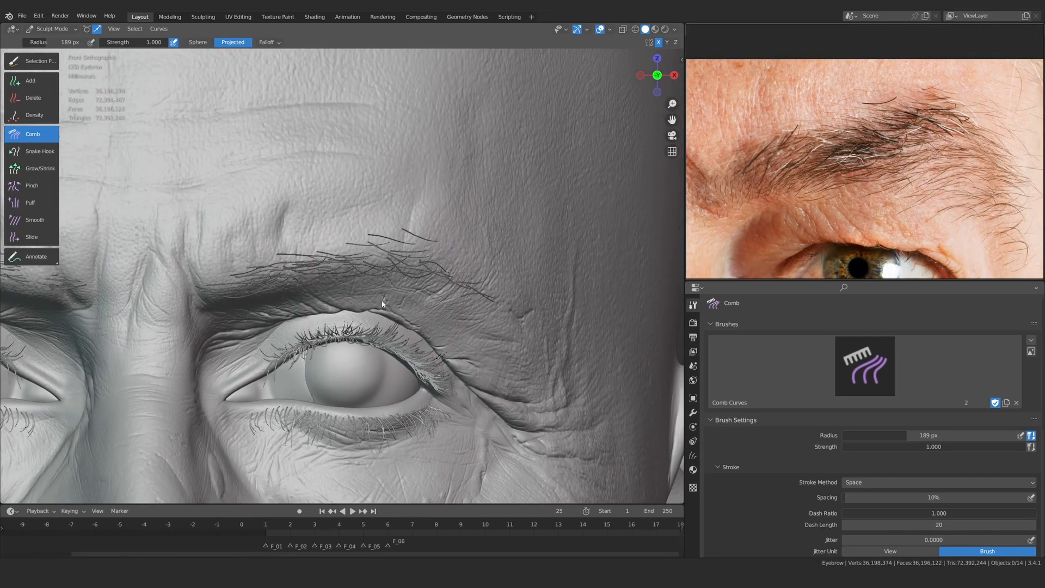
Compare the brow with the photo reference from the front and comb hair depth along the skin from above
middle_click_drag(382, 303, 443, 245, "ctrl")
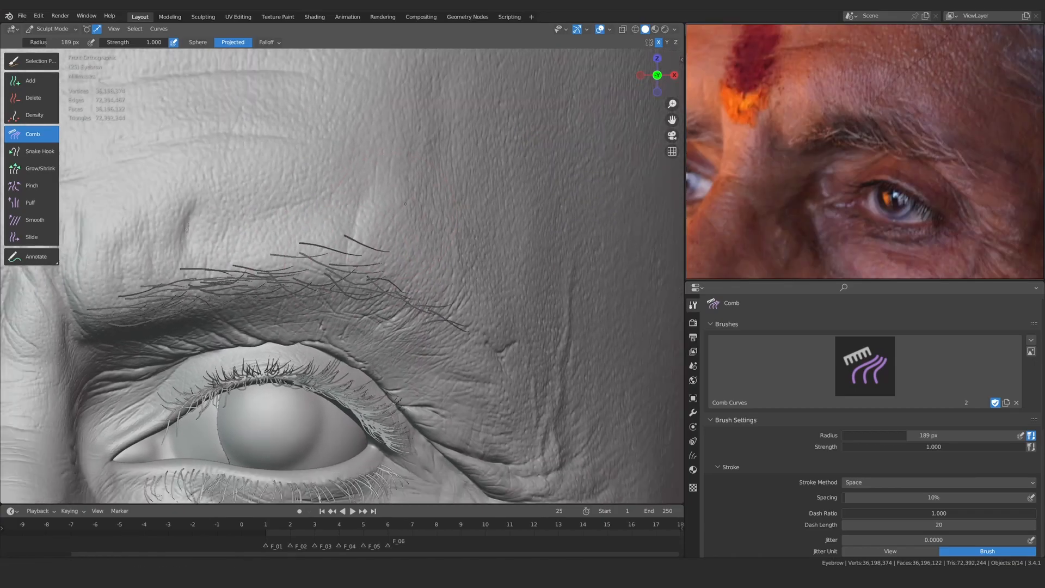
middle_click_drag(405, 203, 384, 401, "ctrl")
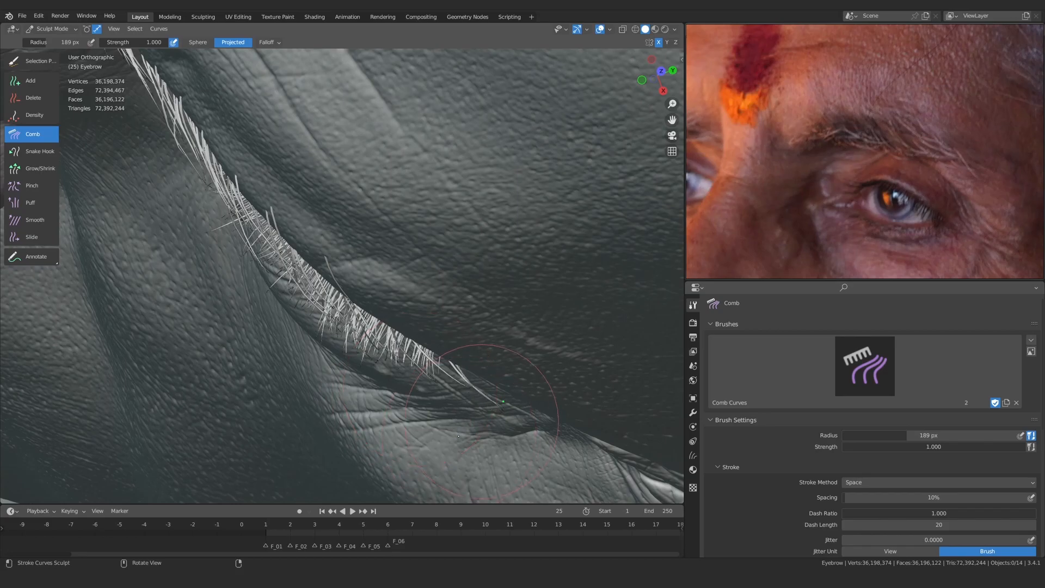
middle_click_drag(482, 420, 297, 273)
Add a hair across the eyebrow's outermost tail at a 189 px radius
left_click(31, 81)
scroll(342, 276, "down", 2)
scroll(376, 259, "up", 3)
scroll(348, 277, "up", 2)
scroll(359, 278, "down", 6)
scroll(381, 279, "up", 7)
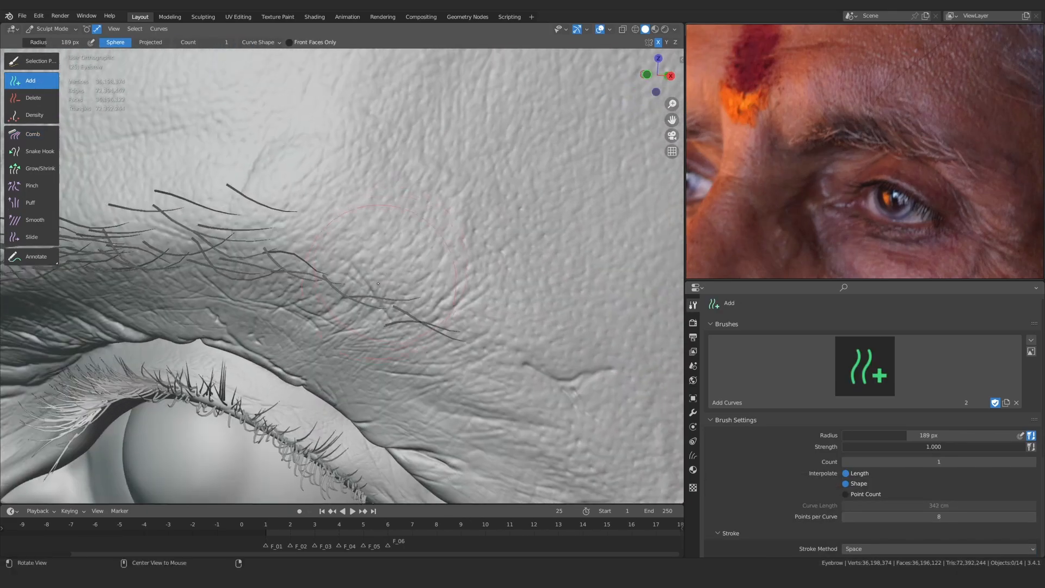
scroll(398, 283, "up", 2)
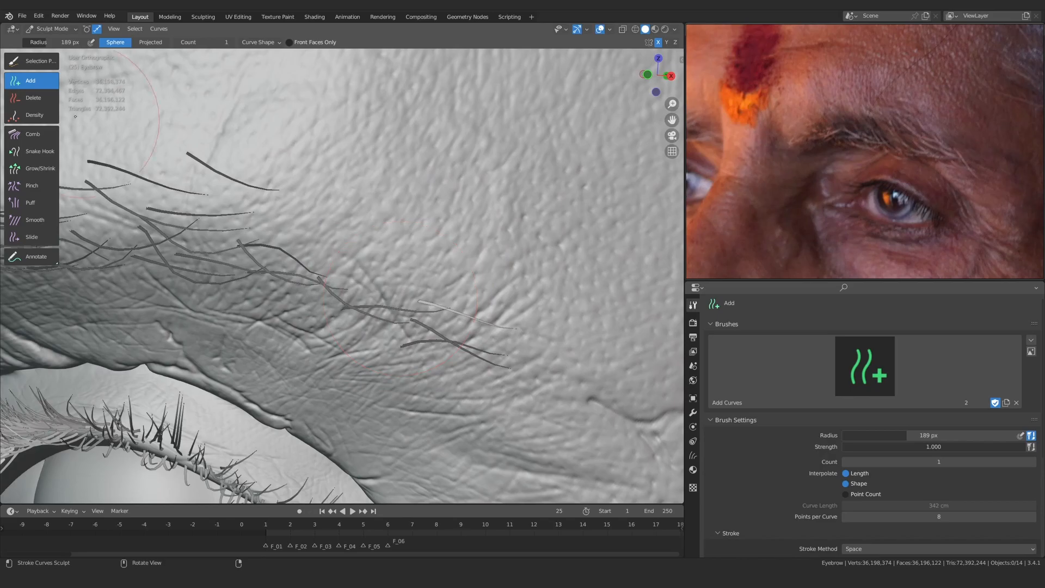
Comb the outermost tail hair steeply downward with a 256 px radius
left_click(33, 152)
left_click(31, 134)
key("f")
left_click(460, 338)
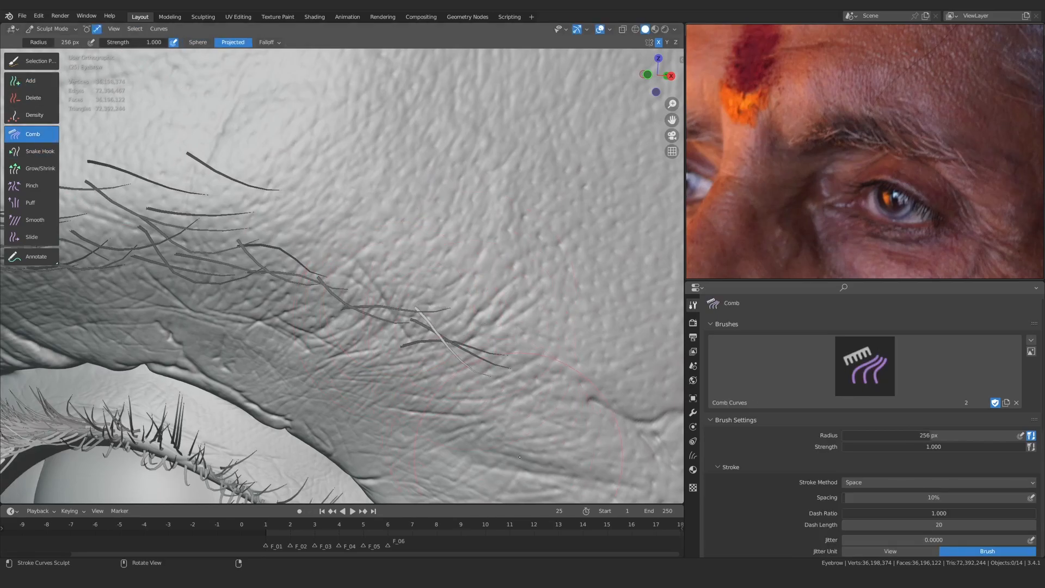
Lengthen the steep tail hair down and outward with Snake Hook and comb its curve, reducing the radius to 129 px
left_click(32, 151)
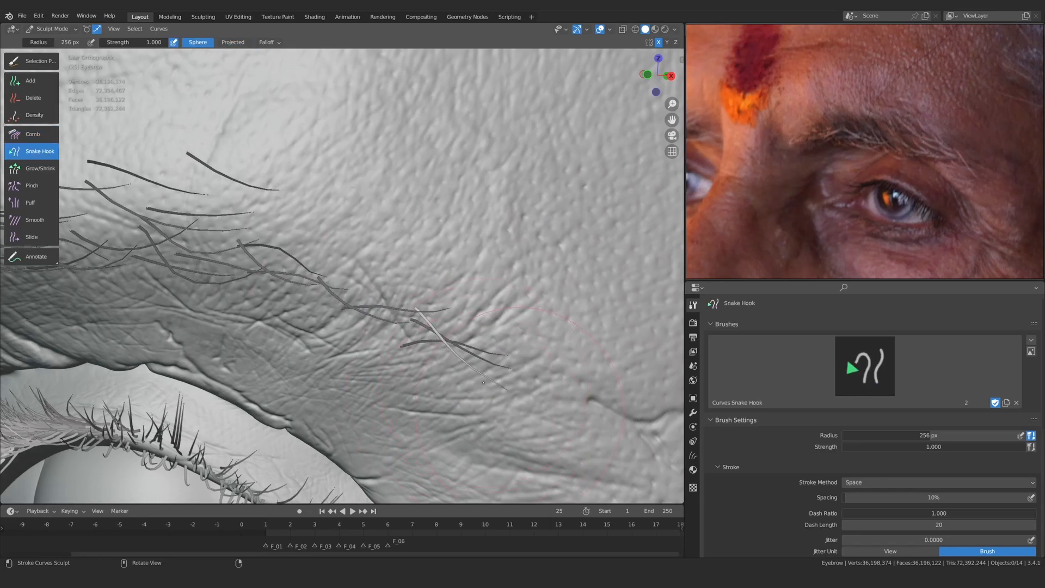
left_click(31, 134)
scroll(415, 331, "up", 1)
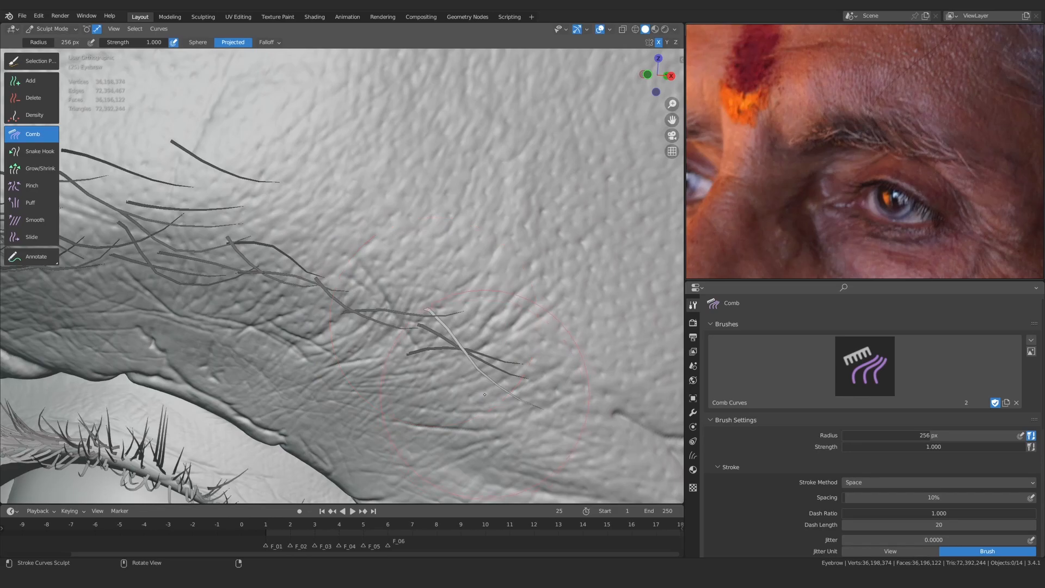
key("f")
left_click(430, 395)
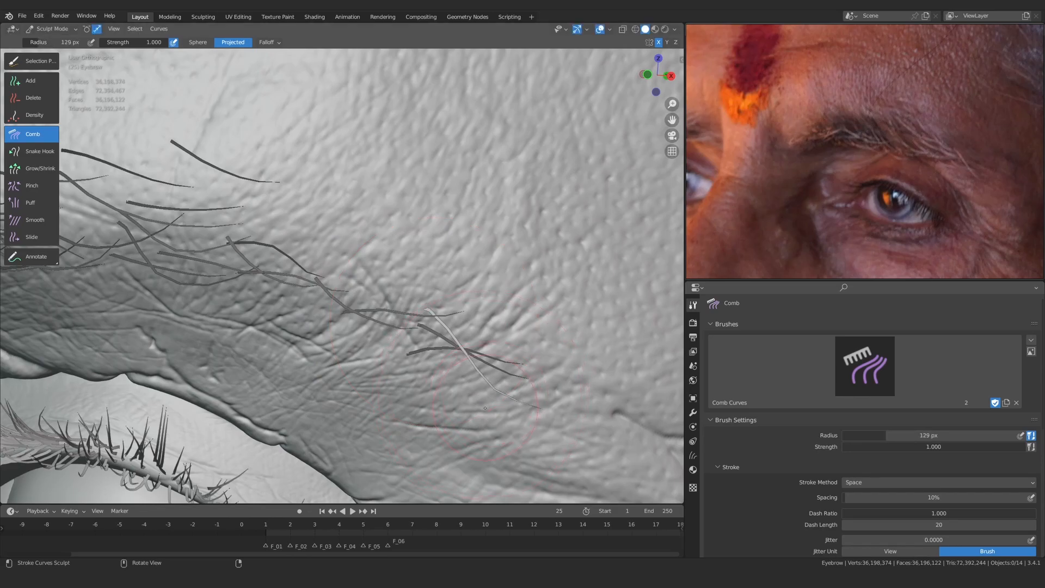
Comb the lengthened tail hair's depth along the skin from above with a 172 px radius
mouse_move(476, 271)
middle_mouse_down()
mouse_move(430, 316)
mouse_move(433, 345)
middle_mouse_up()
scroll(430, 321, "down", 3)
key("f")
left_click(450, 349)
middle_click_drag(377, 384, 352, 377)
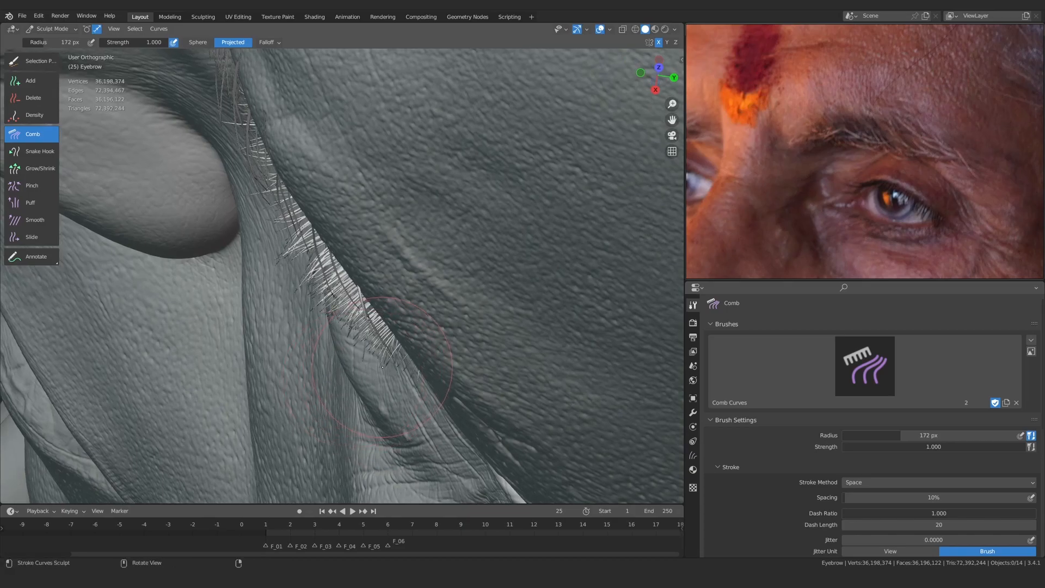
key("KP_1")
Add a hair at the tip of the uppermost outer hair and comb it down toward the tail at 172 px
left_click_drag(382, 366, 389, 179, "ctrl+alt")
mouse_move(388, 178)
left_mouse_down("alt")
mouse_move(372, 348)
mouse_move(295, 256)
mouse_move(294, 210)
left_mouse_up("alt")
left_click(31, 80)
left_click_drag(357, 255, 327, 249, "alt")
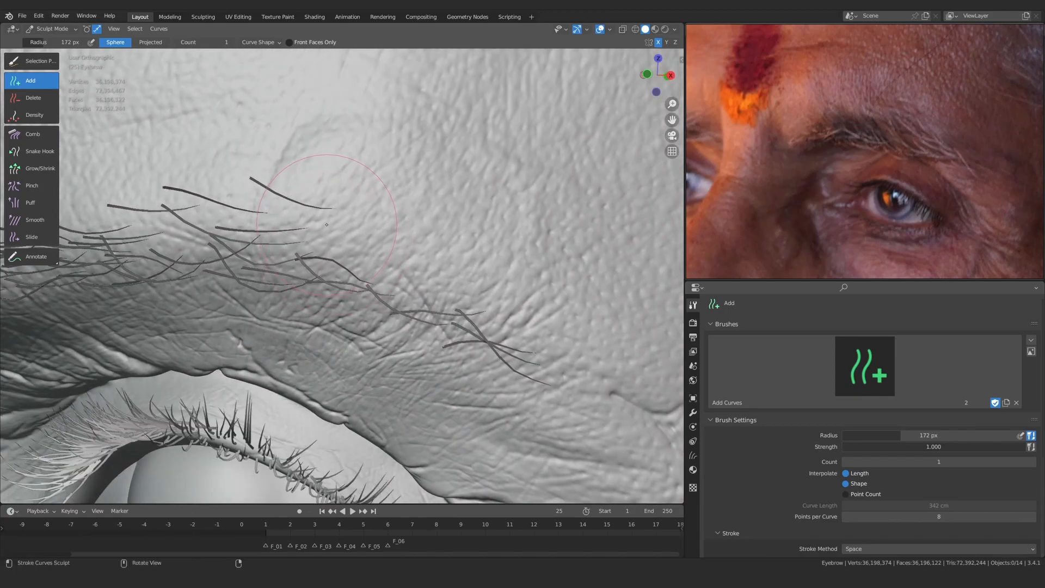
left_click(320, 207)
left_click(44, 134)
middle_click_drag(384, 232, 360, 222)
left_click_drag(359, 221, 361, 257)
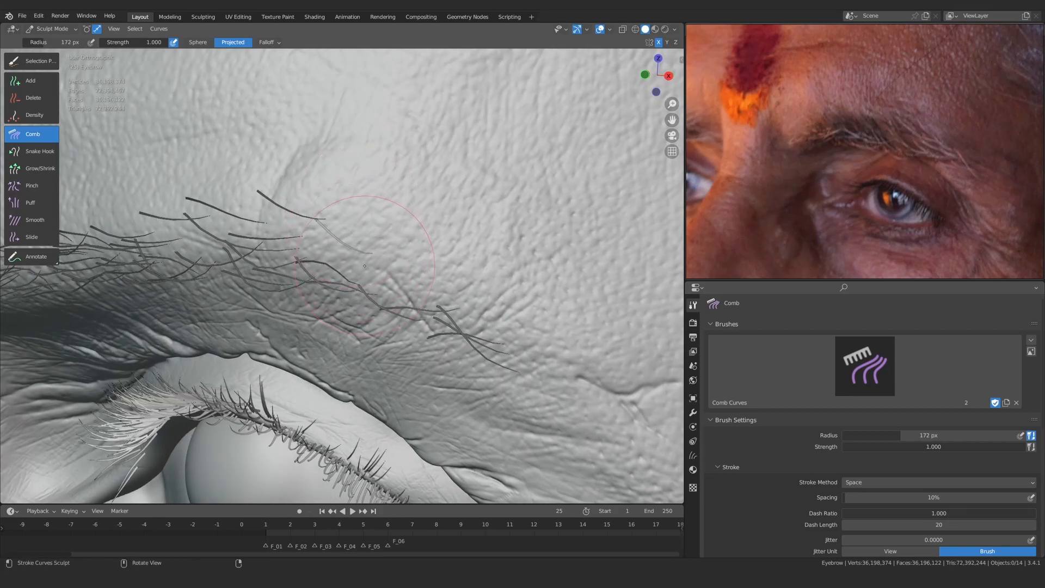
Stretch the upper outer hair toward the tail with Snake Hook and comb its curve, refining at a 95 px radius
left_click(38, 151)
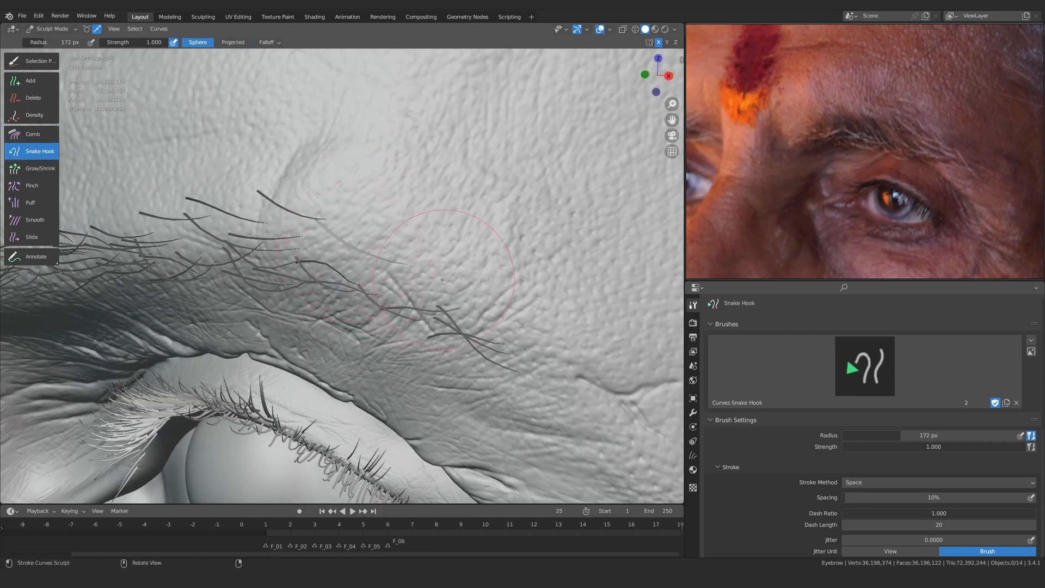
left_click(34, 134)
mouse_move(392, 240)
middle_mouse_down()
mouse_move(376, 239)
mouse_move(411, 234)
middle_mouse_up()
left_click_drag(379, 226, 381, 239)
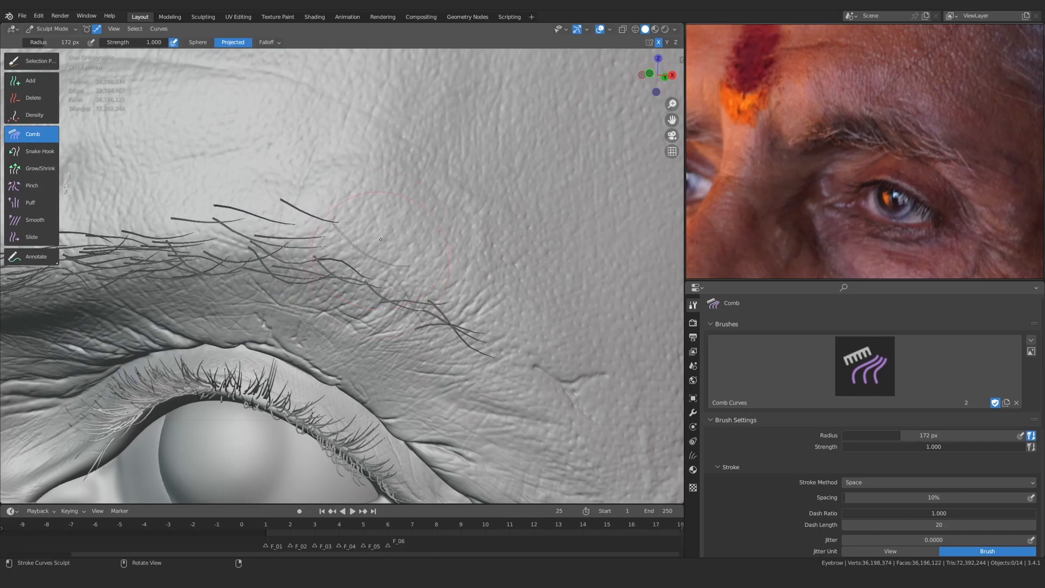
scroll(349, 269, "up", 2)
key("f")
left_click(354, 226)
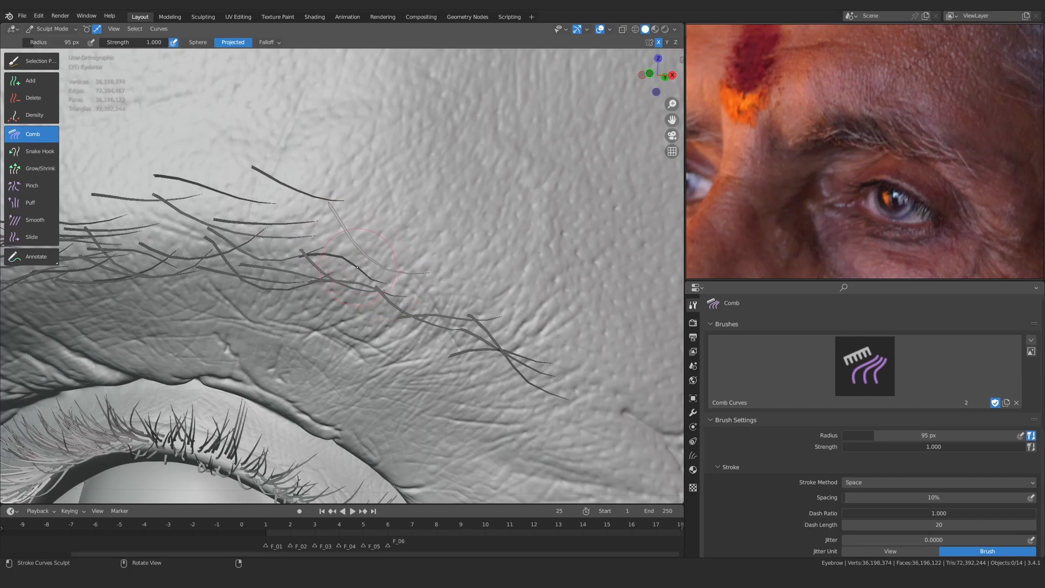
Comb the stretched upper outer hair's depth along the skin from above at a 141 px radius and smooth its curve
scroll(357, 267, "down", 8)
scroll(357, 261, "up", 4)
middle_click_drag(435, 250, 313, 324)
key("f")
left_click(303, 334)
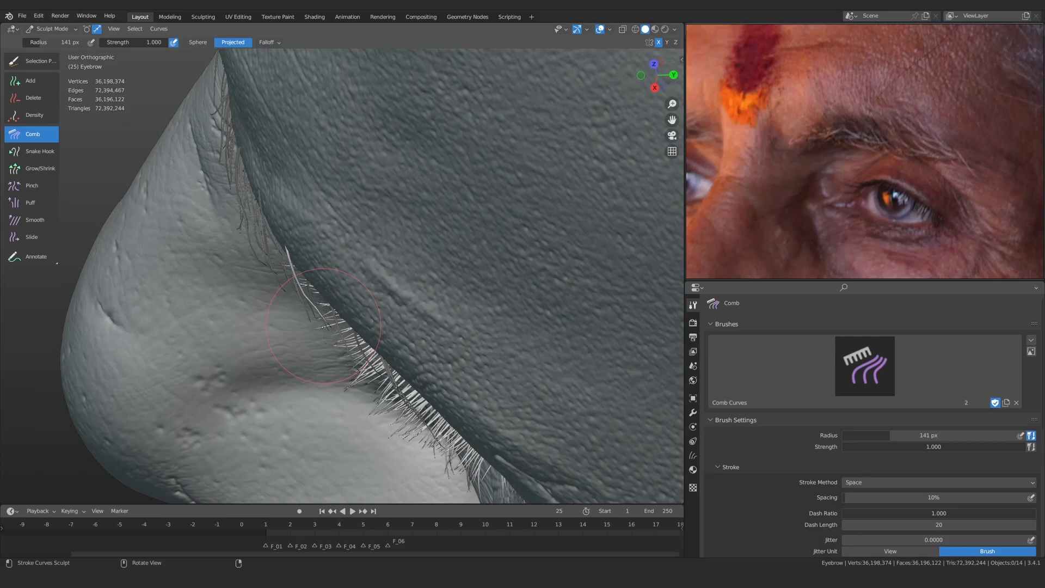
mouse_move(312, 360)
middle_mouse_down()
mouse_move(370, 298)
mouse_move(311, 297)
middle_mouse_up()
scroll(364, 293, "up", 2)
left_click(34, 220)
mouse_move(311, 298)
left_mouse_down()
mouse_move(320, 303)
mouse_move(380, 234)
left_mouse_up()
Add a hair near the lower end of the upper outer hair, comb it down toward the tail and smooth it
left_click(32, 80)
scroll(338, 289, "down", 3)
scroll(370, 253, "up", 3)
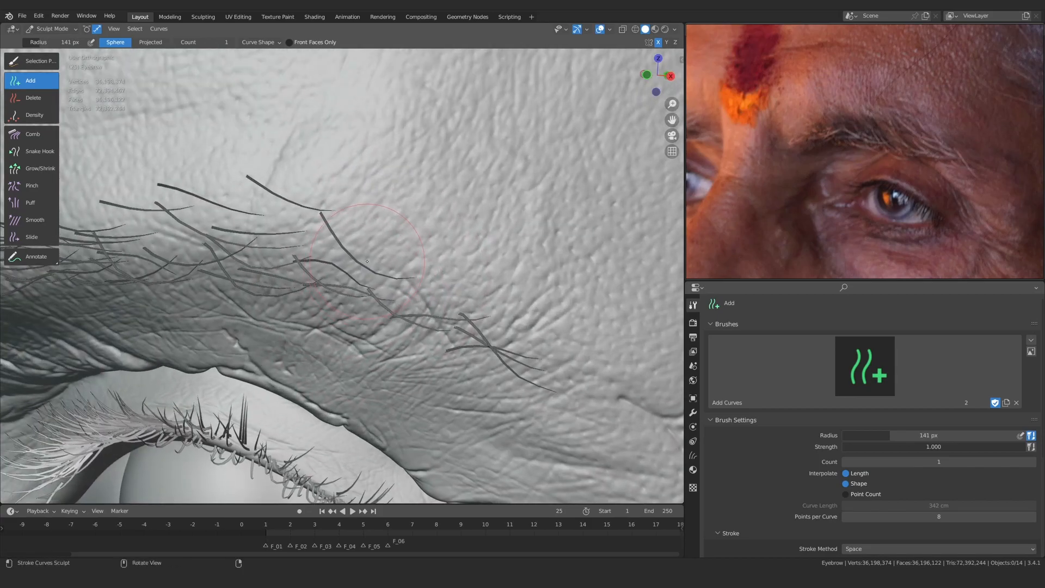
left_click(32, 134)
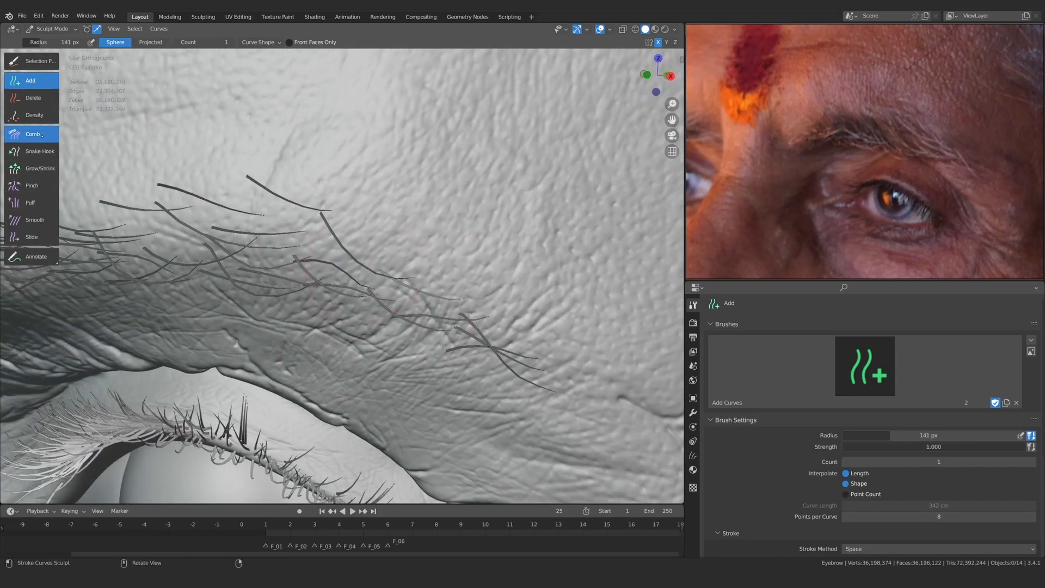
scroll(381, 302, "down", 2)
middle_click_drag(381, 302, 430, 280)
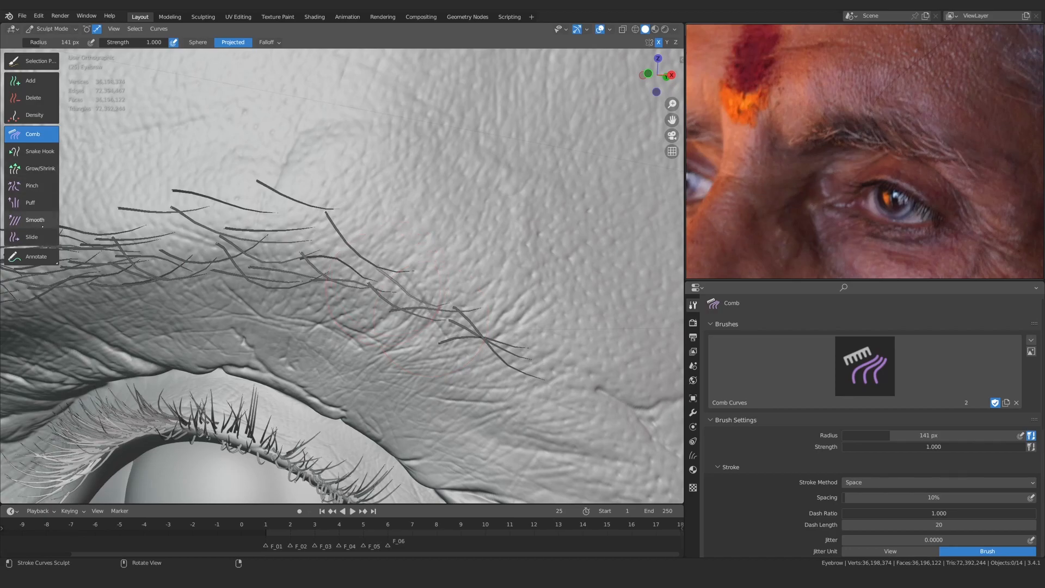
middle_click_drag(200, 246, 203, 225, "ctrl")
left_click(41, 220)
left_click(33, 133)
mouse_move(376, 272)
left_mouse_down("alt")
mouse_move(362, 435)
mouse_move(368, 282)
left_mouse_up("alt")
Add a hair above the start of the tail and comb it downward at a 225 px radius, refining at 134 px
left_click(31, 81)
mouse_move(348, 321)
left_mouse_down("ctrl+alt")
mouse_move(381, 277)
mouse_move(415, 268)
left_mouse_up("ctrl+alt")
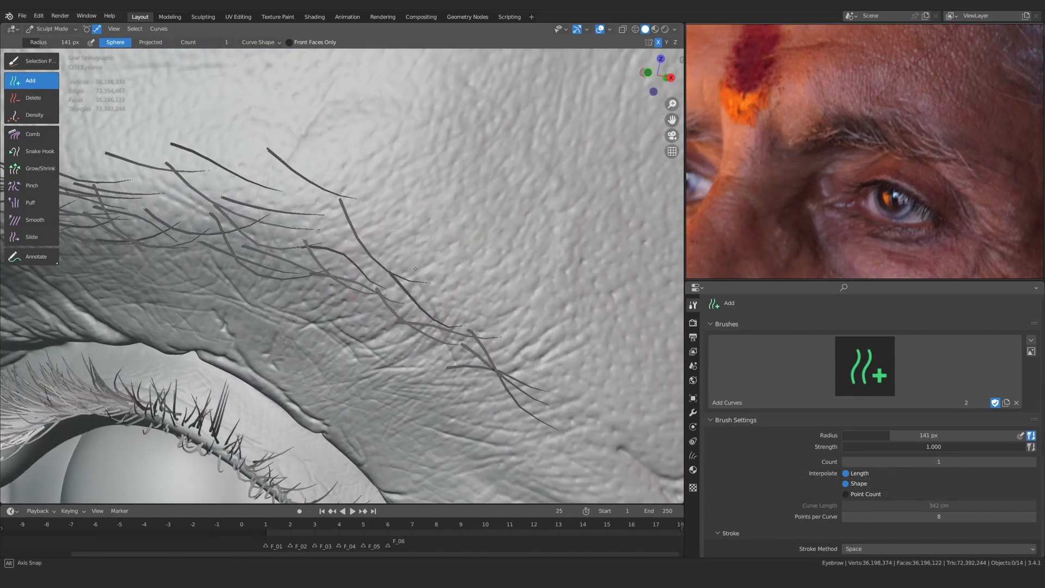
middle_click_drag(415, 269, 414, 261, "ctrl")
left_click(32, 134)
key("f")
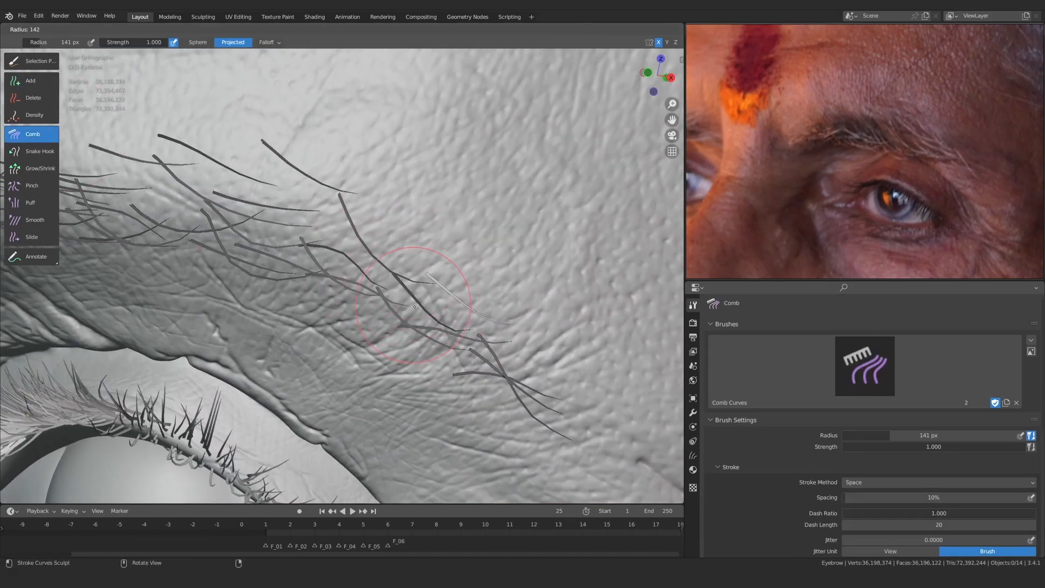
left_click(446, 332)
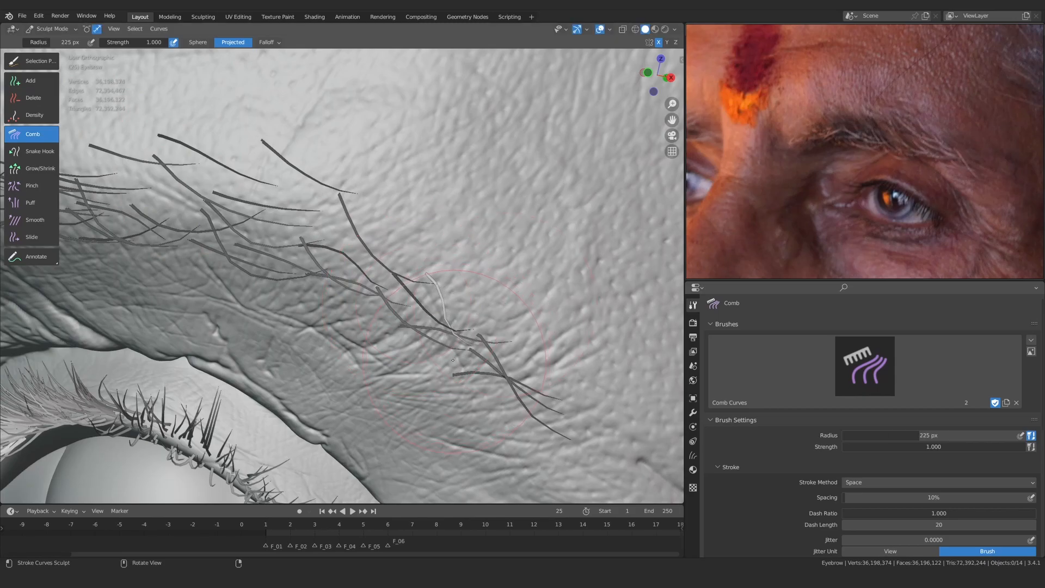
middle_click_drag(438, 335, 448, 318, "ctrl")
key("f")
left_click(435, 305)
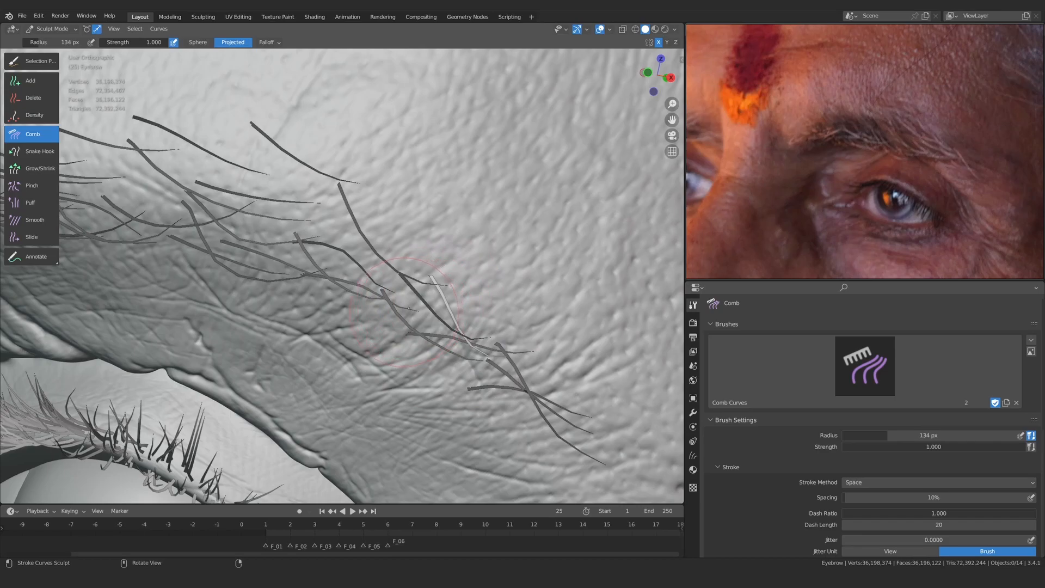
Smooth the newly combed hair above the tail and inspect its fit to the skin from above
left_click(53, 222)
middle_click_drag(449, 312, 309, 367)
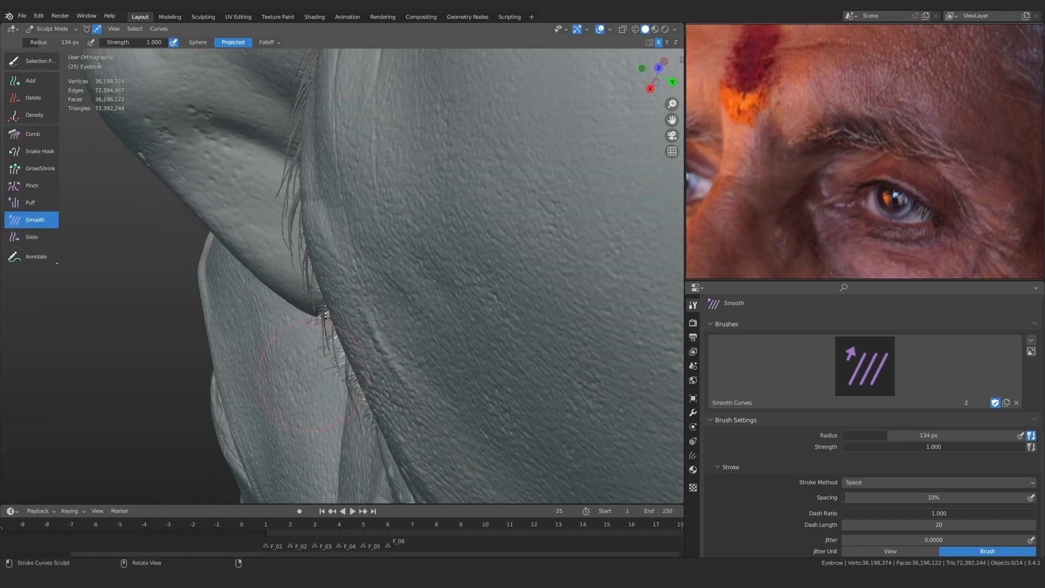
scroll(313, 377, "down", 5)
key("KP_1")
middle_click_drag(377, 271, 338, 244)
scroll(367, 272, "up", 7)
Add a hair inward of the upper outer hair, reshape it with Snake Hook and comb it at a 247 px radius
left_click(31, 81)
scroll(317, 293, "up", 1)
key("c")
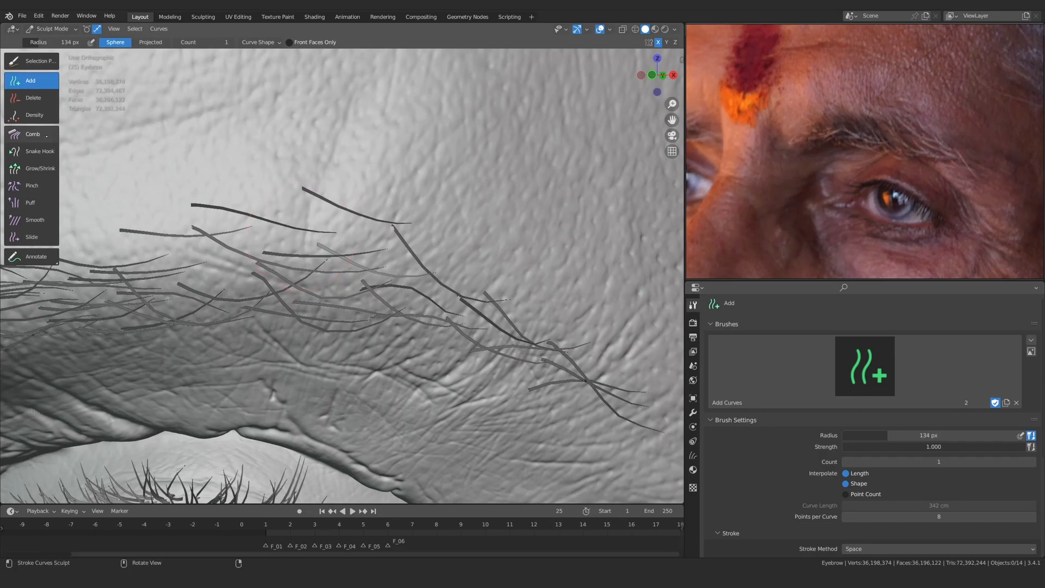
left_click_drag(400, 277, 403, 268)
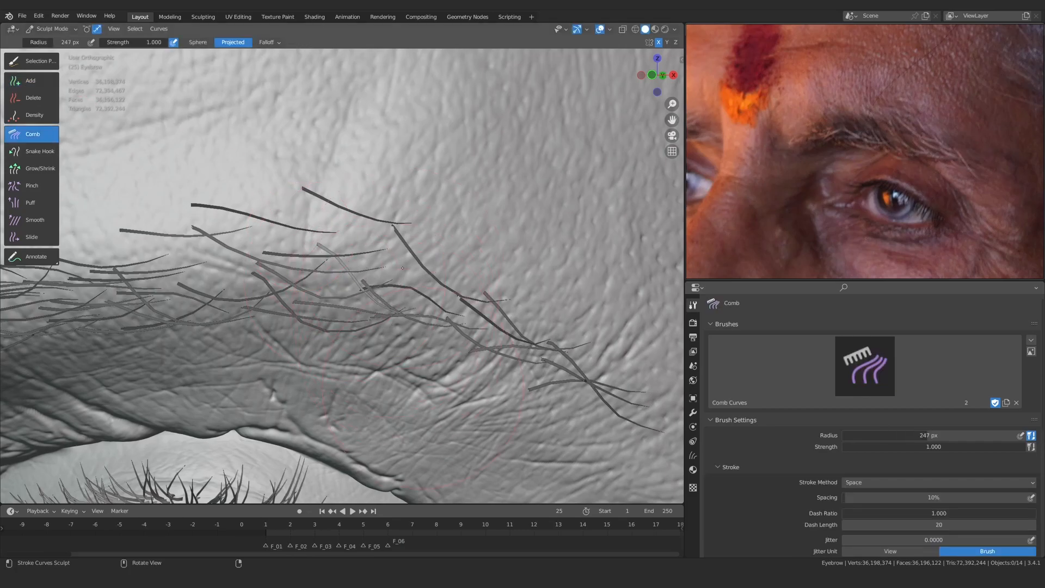
key("s")
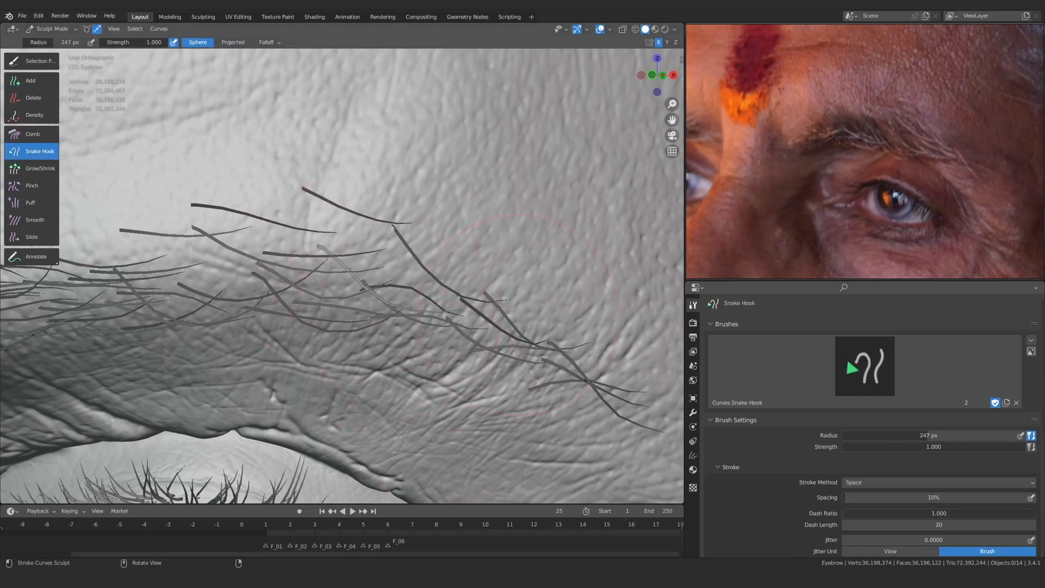
left_click(33, 134)
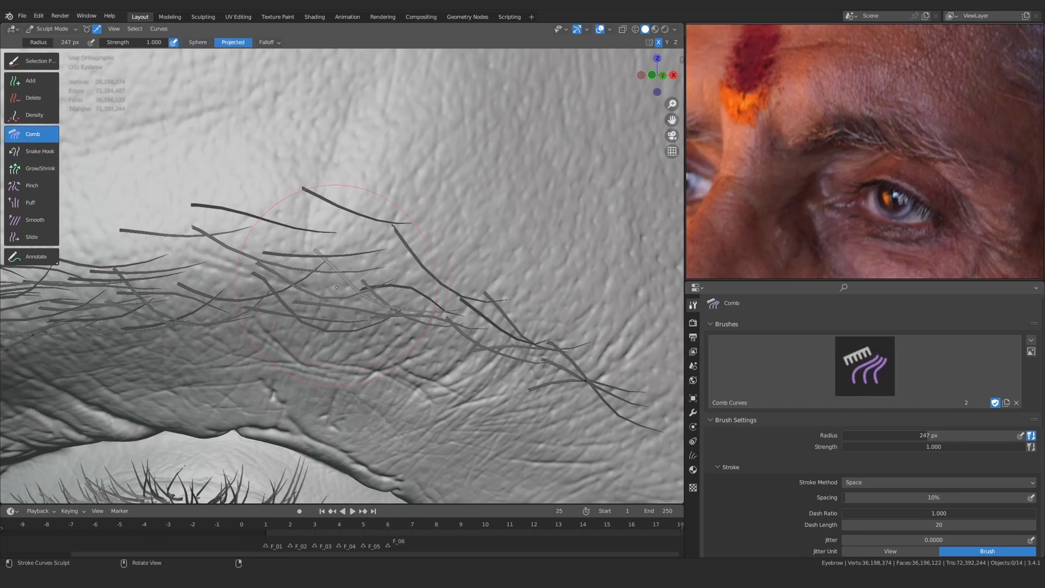
Comb the new inner hair's depth along the skin from above at a 247 px radius
middle_click_drag(416, 315, 280, 408)
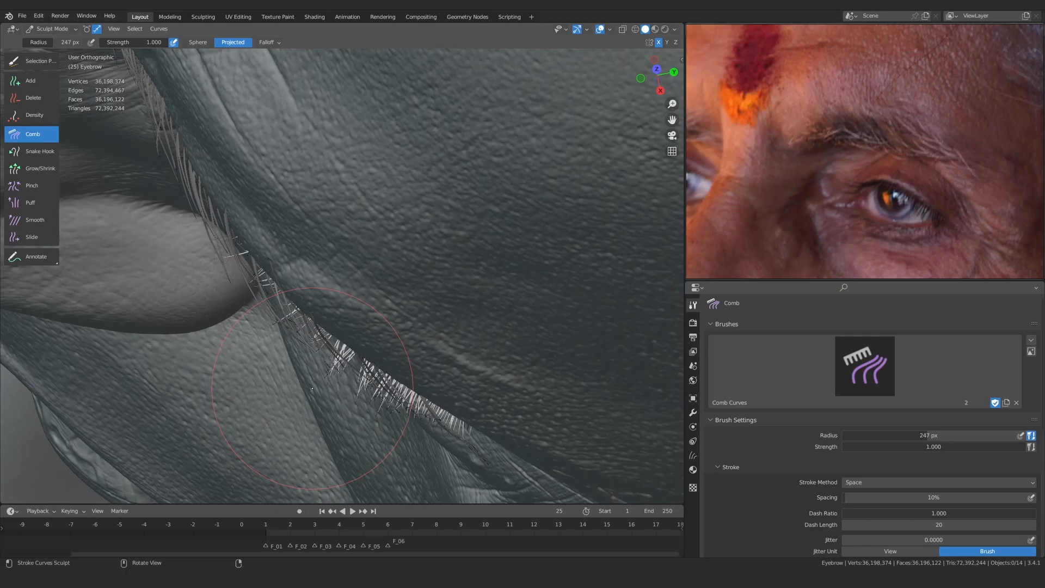
key("KP_1")
scroll(123, 185, "up", 5)
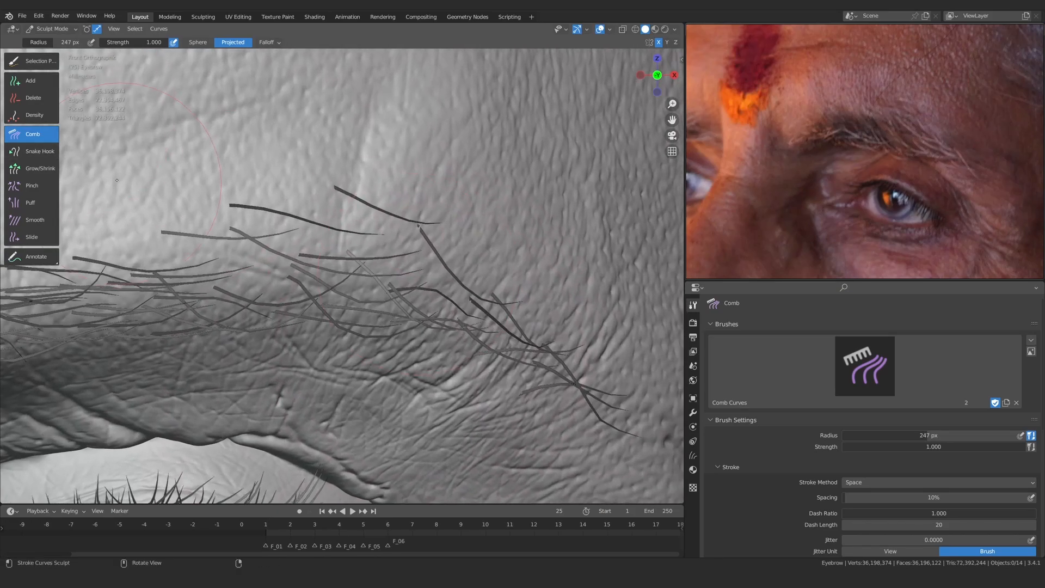
Reshape the same inner hair with Snake Hook, then comb its curve and its depth against the skin
left_click(33, 151)
scroll(450, 338, "up", 1)
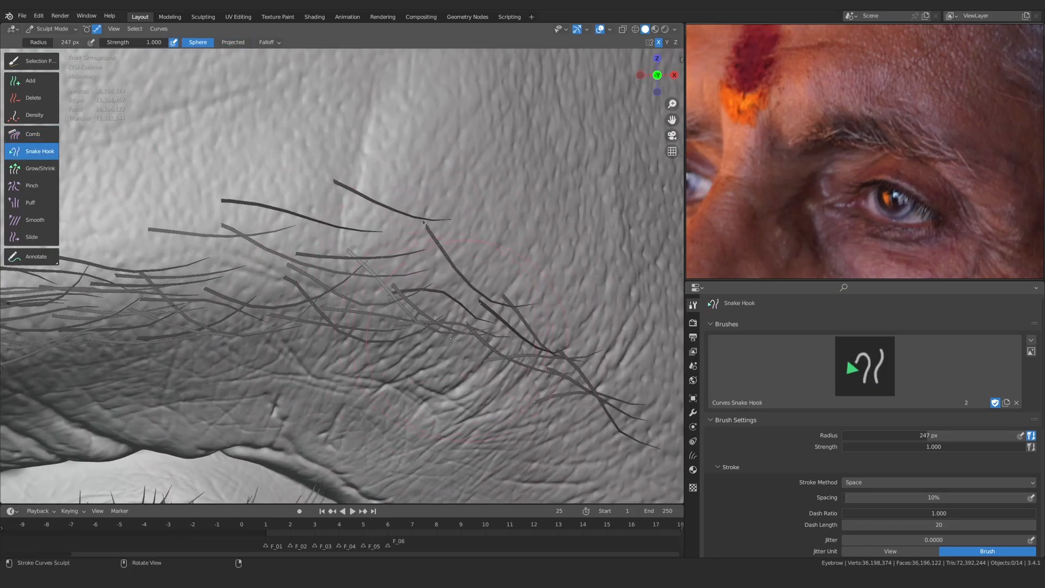
left_click(33, 134)
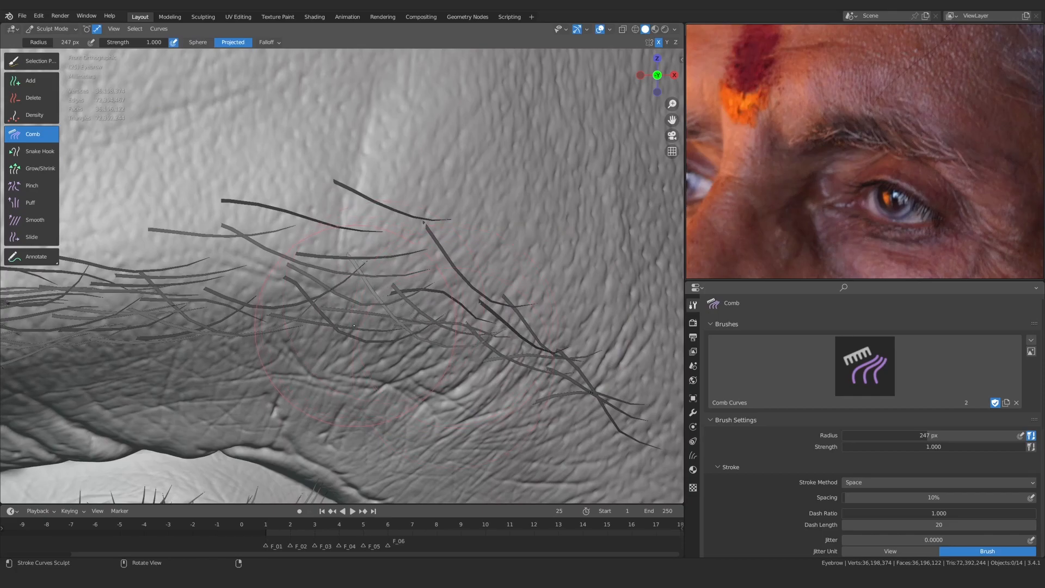
scroll(354, 326, "down", 3)
left_click_drag(409, 242, 342, 357, "alt")
scroll(351, 422, "up", 1)
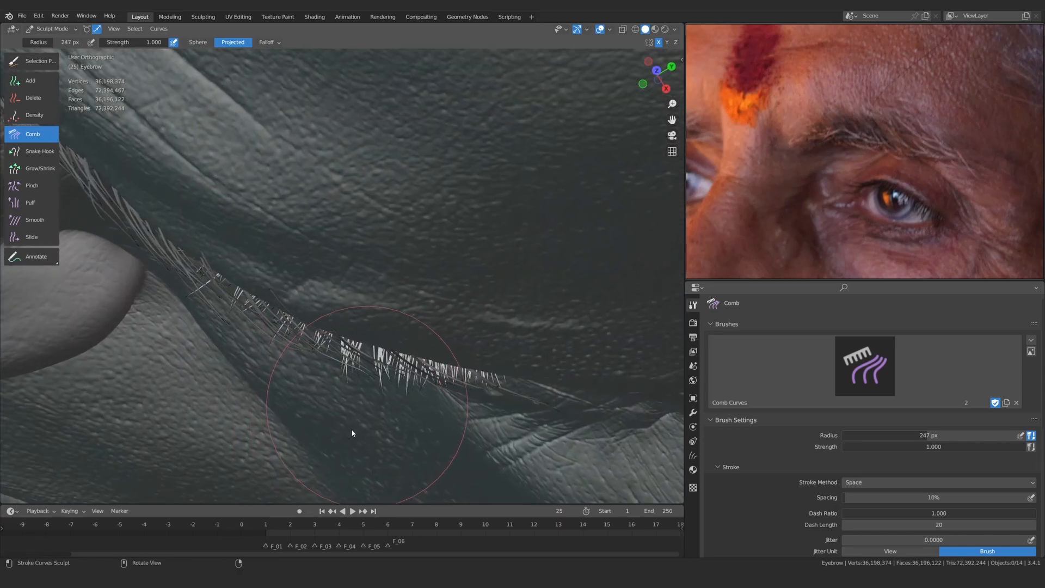
key("KP_1")
scroll(400, 300, "up", 2)
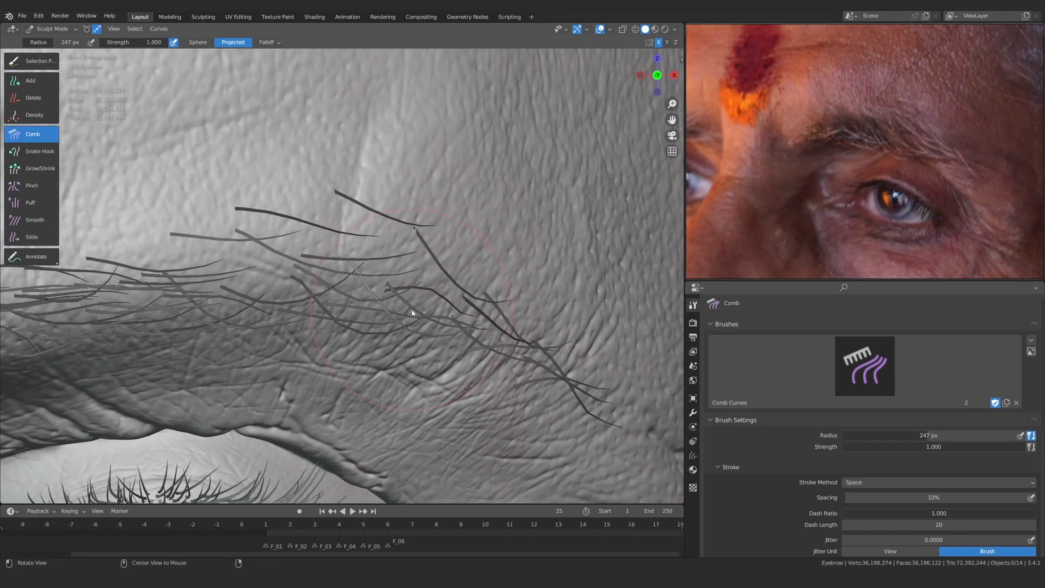
Add a hair beside the reshaped one toward the tail, stretch it with Snake Hook and comb its curve and depth
left_click(31, 80)
scroll(361, 255, "down", 3)
left_click_drag(392, 256, 356, 258, "alt")
scroll(338, 271, "up", 4)
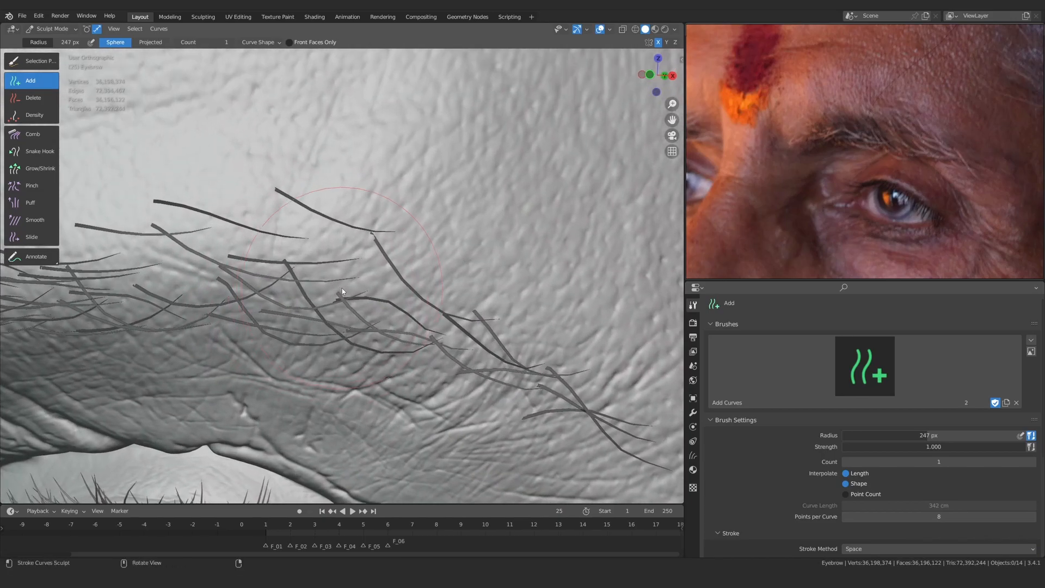
left_click(347, 302)
left_click(33, 134)
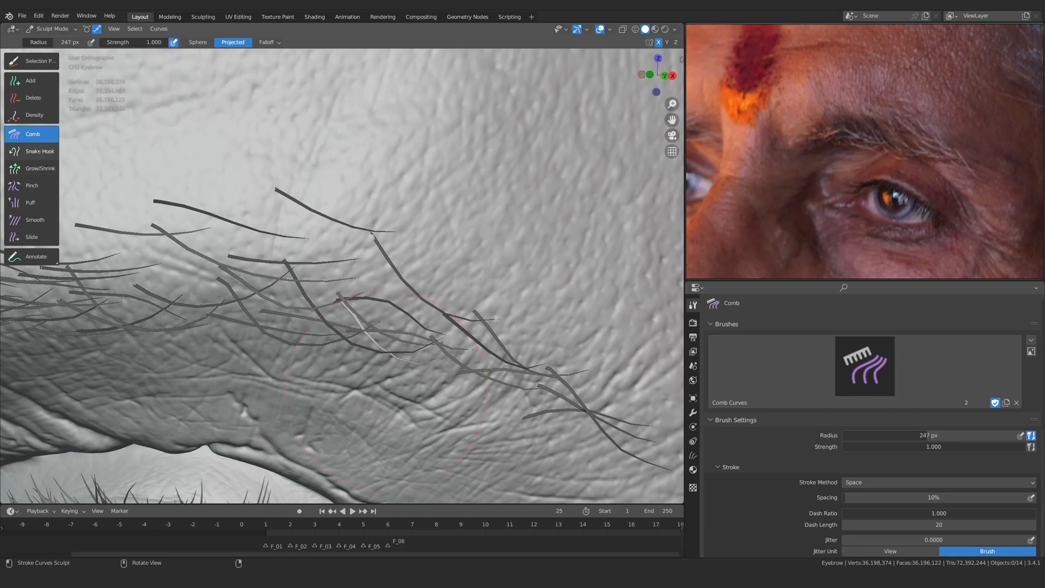
left_click(36, 152)
left_click(33, 134)
left_click_drag(392, 327, 321, 364, "alt")
mouse_move(348, 329)
left_mouse_down("alt")
mouse_move(333, 375)
mouse_move(399, 323)
mouse_move(329, 319)
left_mouse_up("alt")
Add a hair just inward of the steep upper outer hair and reshape it with Snake Hook
left_click(31, 81)
mouse_move(359, 349)
left_mouse_down("ctrl+alt")
mouse_move(396, 319)
mouse_move(352, 287)
left_mouse_up("ctrl+alt")
left_click(294, 198)
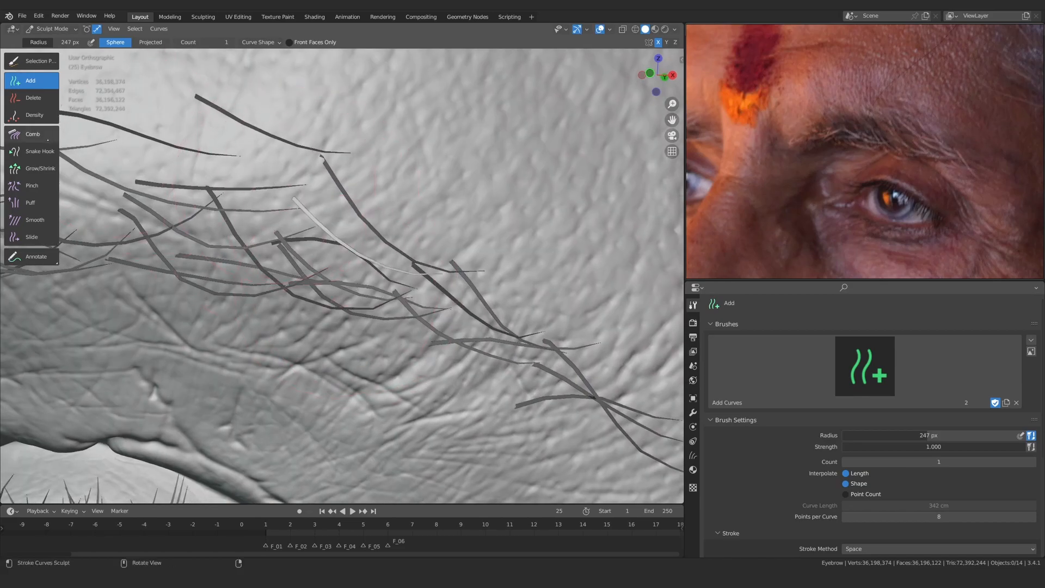
left_click(33, 151)
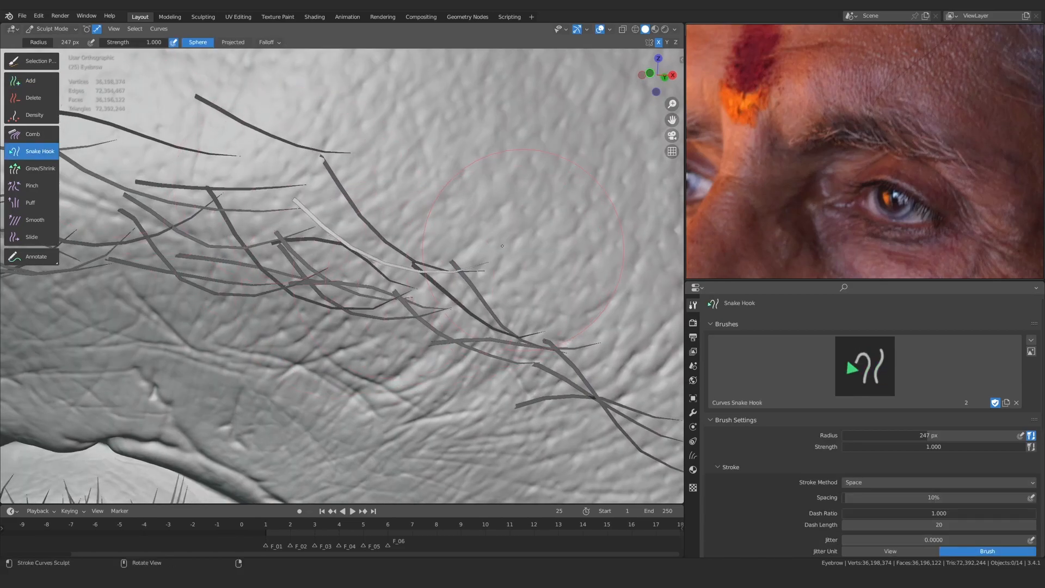
left_click(33, 135)
Comb that hair's depth along the skin from above and its curve from the front at a 247 px radius
left_click_drag(457, 293, 378, 379, "alt")
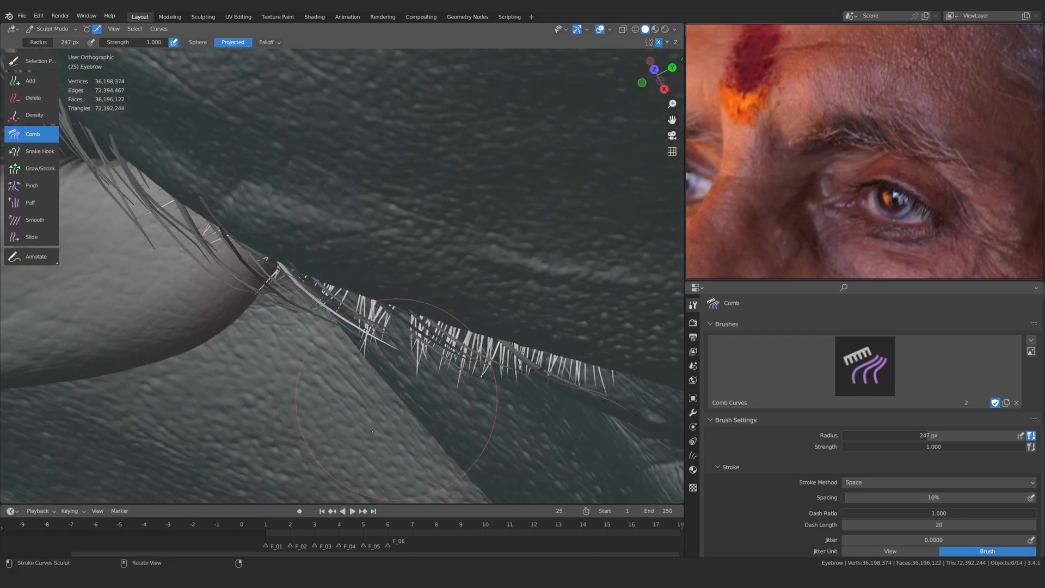
key("KP_1")
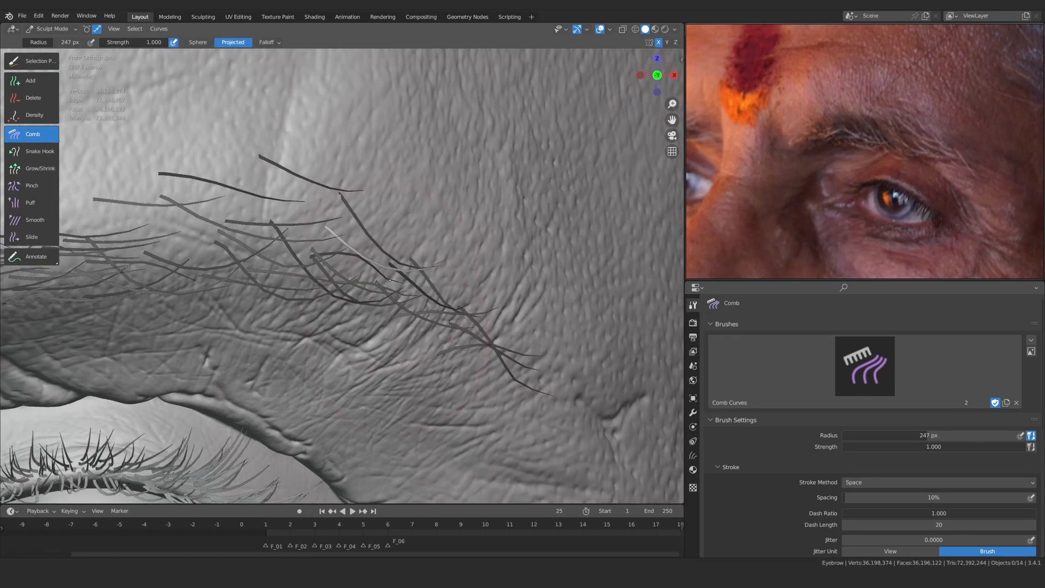
scroll(370, 292, "up", 2)
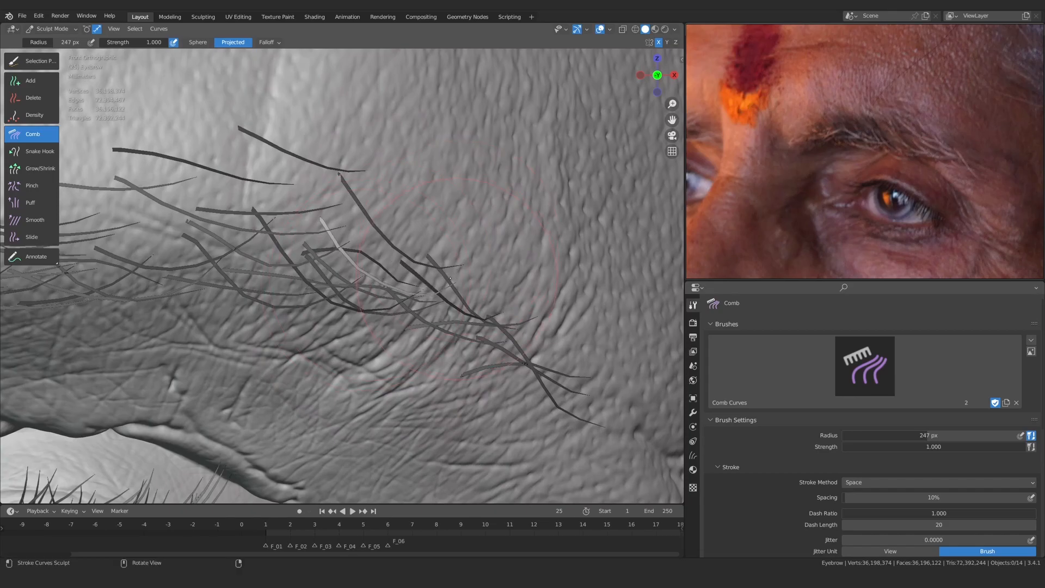
left_click_drag(377, 288, 374, 298)
left_click_drag(473, 186, 298, 213, "alt")
scroll(298, 214, "down", 6)
key("KP_1")
scroll(329, 276, "up", 2)
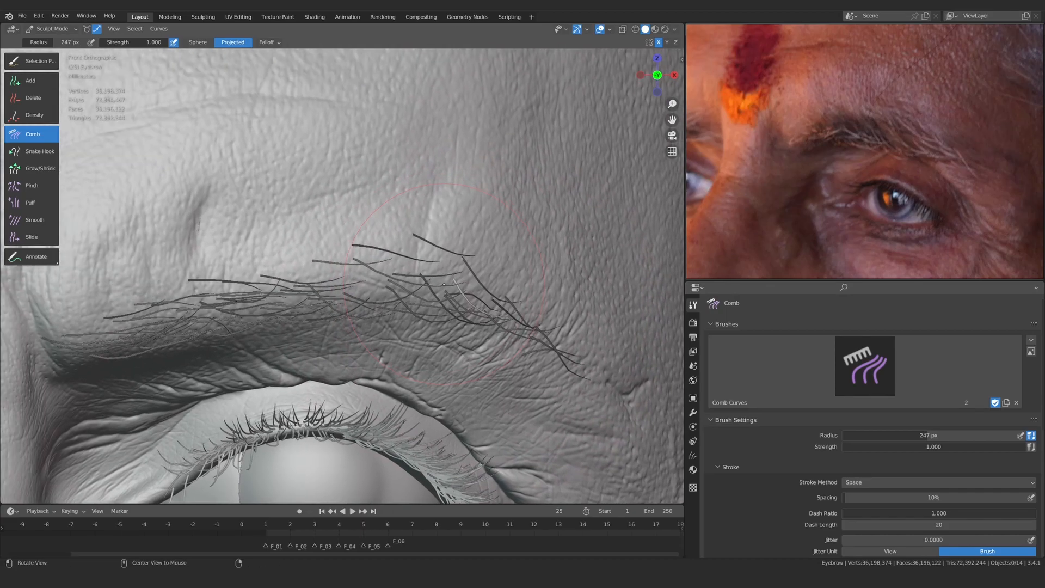
Add a hair at the upper edge of the middle eyebrow and comb its curve and depth along the skin
left_click_drag(444, 284, 438, 263, "ctrl+alt")
left_click(31, 80)
left_click_drag(348, 306, 338, 281, "ctrl+alt")
left_click(31, 134)
left_click_drag(354, 283, 324, 286, "alt")
mouse_move(370, 291)
left_mouse_down()
mouse_move(379, 324)
mouse_move(400, 314)
mouse_move(407, 325)
mouse_move(321, 401)
mouse_move(349, 343)
left_mouse_up()
key("KP_1")
Add several more single hairs along the upper edge of the middle and outer eyebrow
left_click(32, 80)
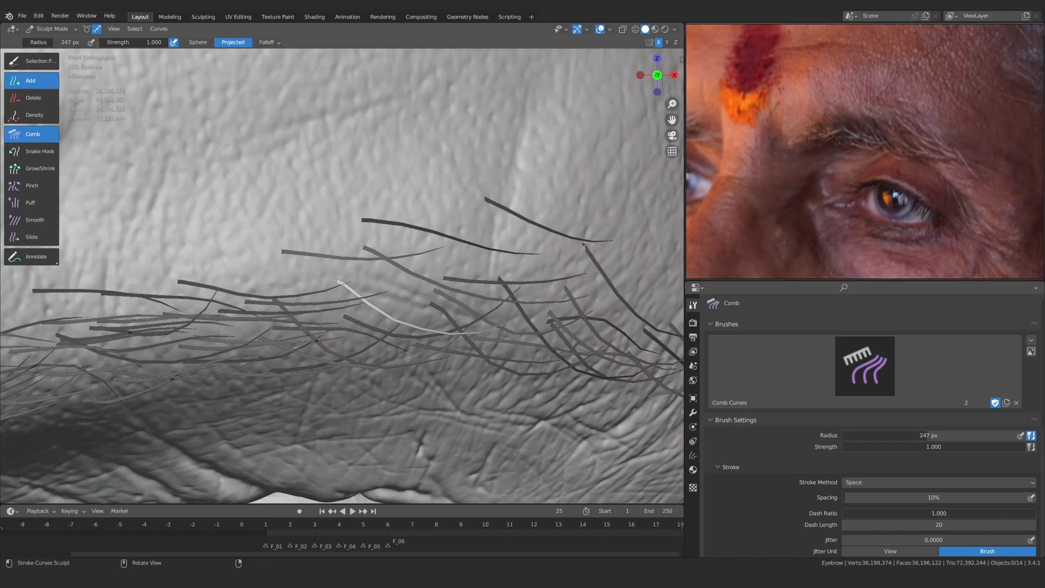
left_click_drag(387, 259, 383, 244, "ctrl+alt")
left_click(355, 268)
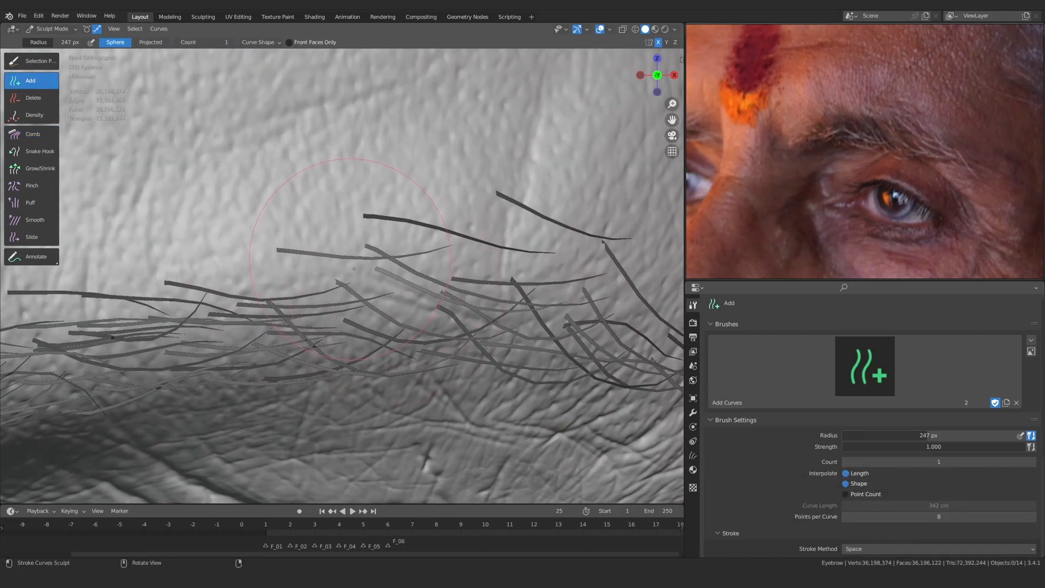
left_click(294, 275)
left_click(269, 281)
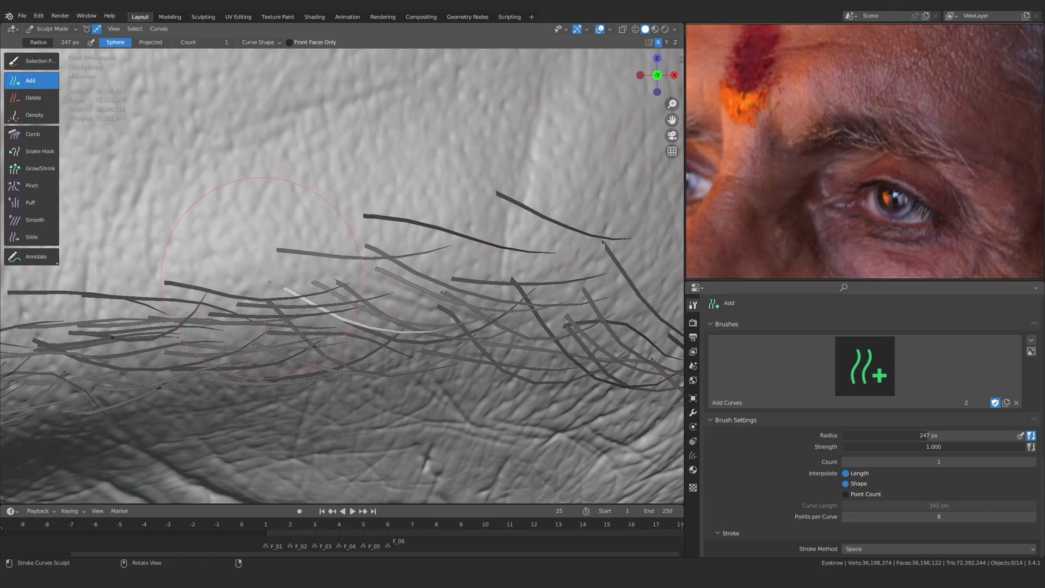
left_click(380, 287)
scroll(387, 210, "down", 2)
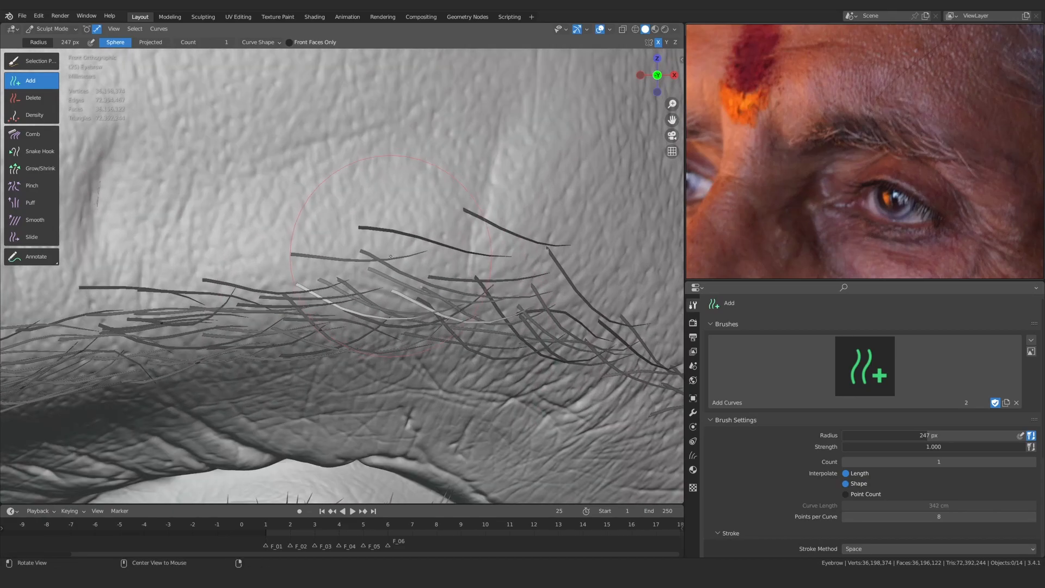
scroll(389, 262, "up", 2)
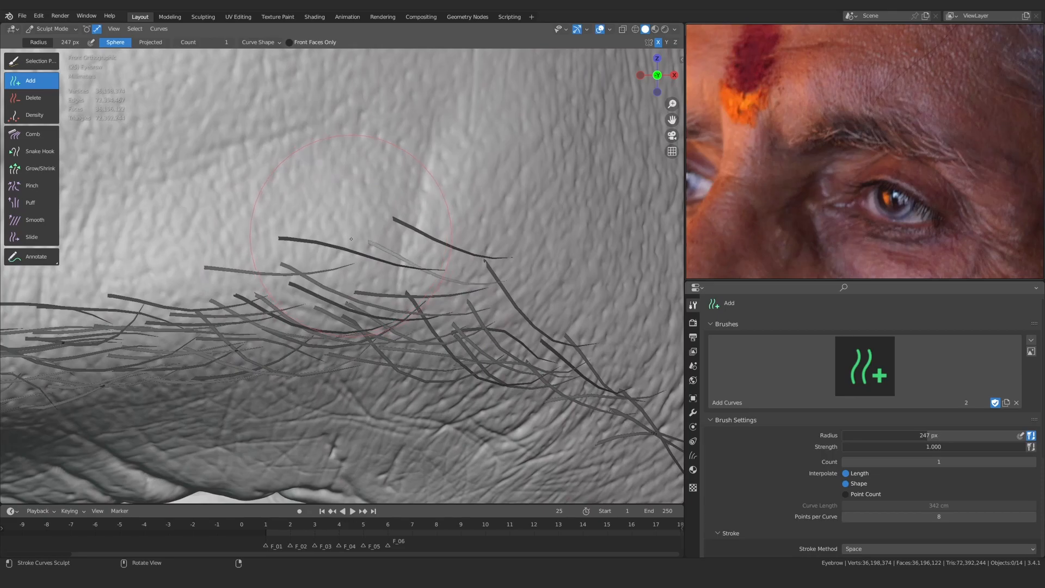
Comb the newly added hair between the two uppermost hairs down toward the tail at a 247 px radius
left_click(33, 133)
scroll(425, 263, "down", 2)
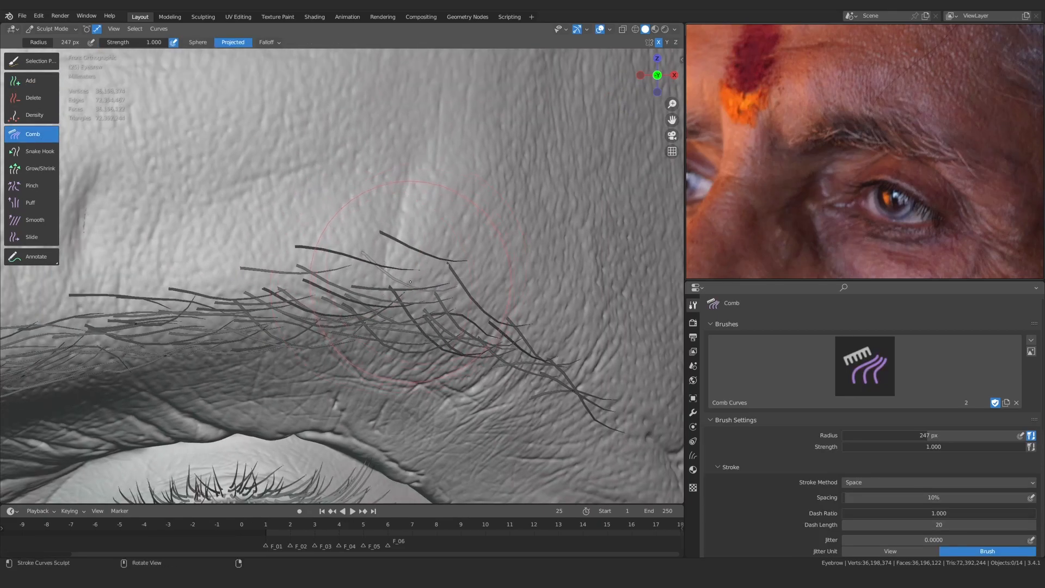
scroll(406, 285, "up", 2)
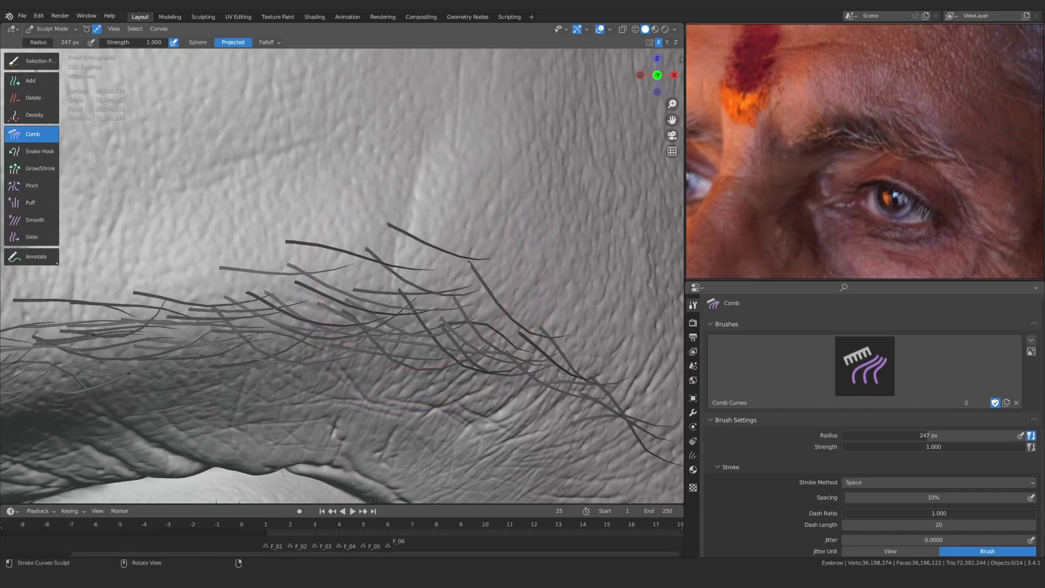
Add another single hair beside the combed one, between the two uppermost hairs
left_click(30, 80)
scroll(375, 254, "down", 2)
scroll(390, 236, "up", 1)
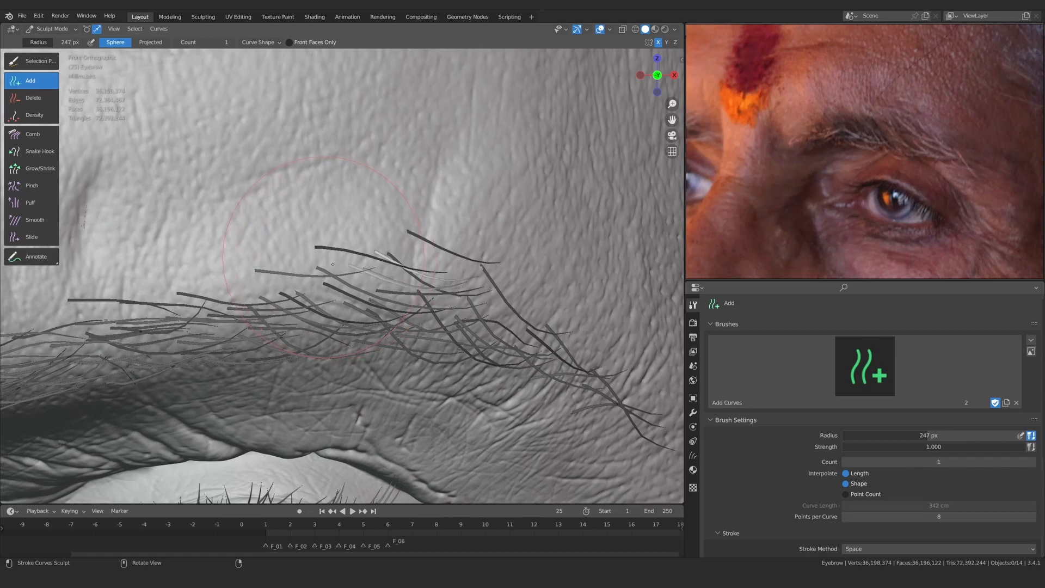
Comb the newly added hair between the two uppermost hairs so that it bends down toward the eyebrow tail
scroll(332, 264, "down", 3)
scroll(337, 280, "up", 3)
middle_click_drag(393, 287, 379, 286)
middle_click_drag(223, 204, 212, 203)
left_click(33, 134)
left_click_drag(377, 279, 380, 312)
left_click_drag(319, 275, 303, 305)
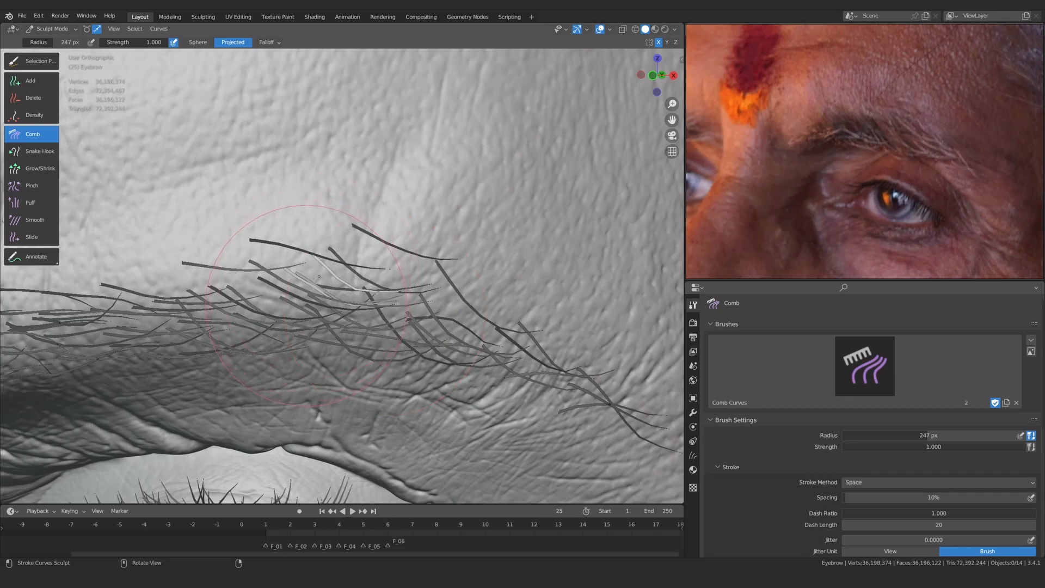
Smooth the freshly combed hair and check how it lies over the skin from above and from the front
left_click(32, 219)
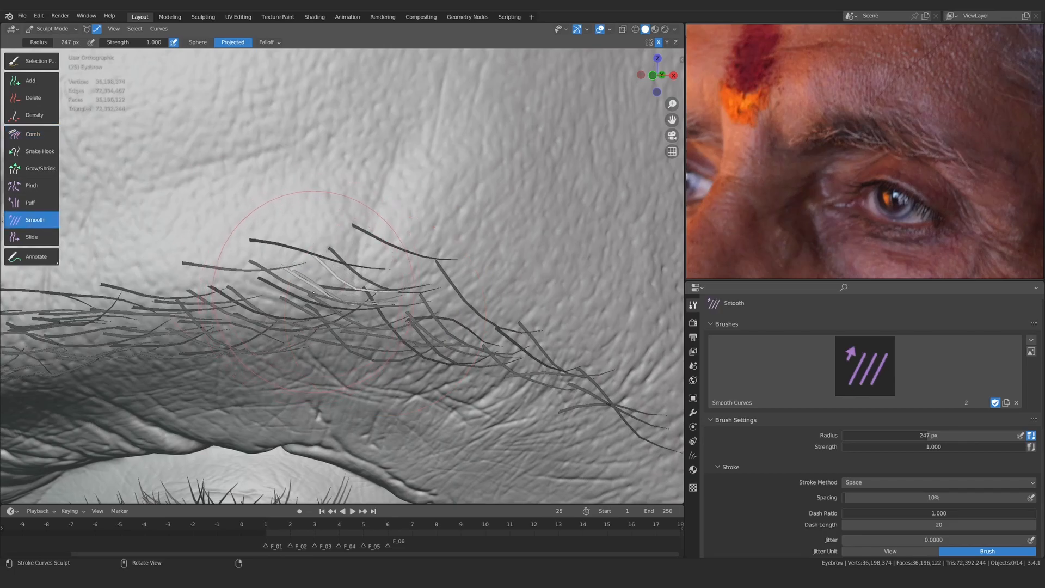
middle_click_drag(327, 300, 340, 375)
scroll(340, 375, "down", 5)
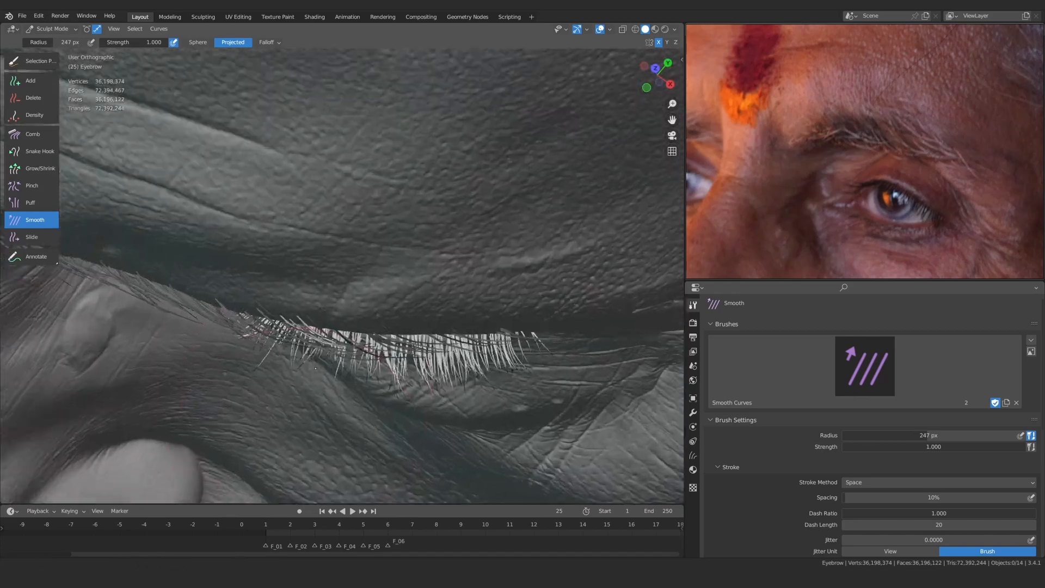
key("KP_1")
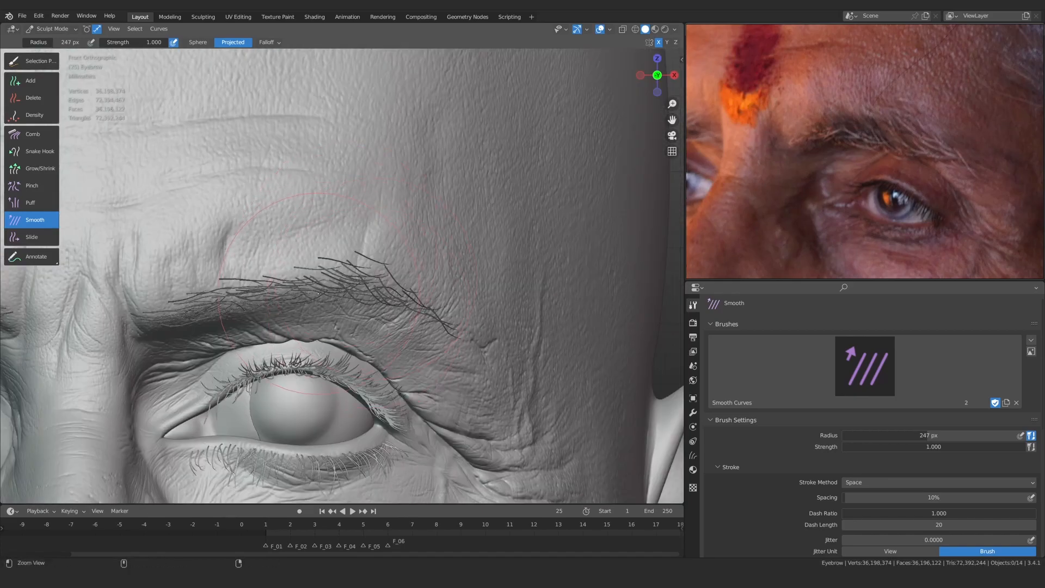
Add a single hair at the upper edge of the middle eyebrow and comb its curve and depth along the skin
left_click_drag(348, 276, 357, 240, "ctrl+alt")
left_click(30, 80)
mouse_move(261, 282)
left_mouse_down("ctrl+alt")
mouse_move(266, 256)
mouse_move(272, 265)
left_mouse_up("ctrl+alt")
middle_click_drag(273, 265, 341, 244, "shift")
mouse_move(340, 244)
middle_mouse_down("ctrl")
mouse_move(300, 285)
mouse_move(307, 276)
middle_mouse_up("ctrl")
left_click(33, 133)
left_click_drag(373, 294, 408, 272)
middle_click_drag(457, 276, 430, 419)
key("KP_1")
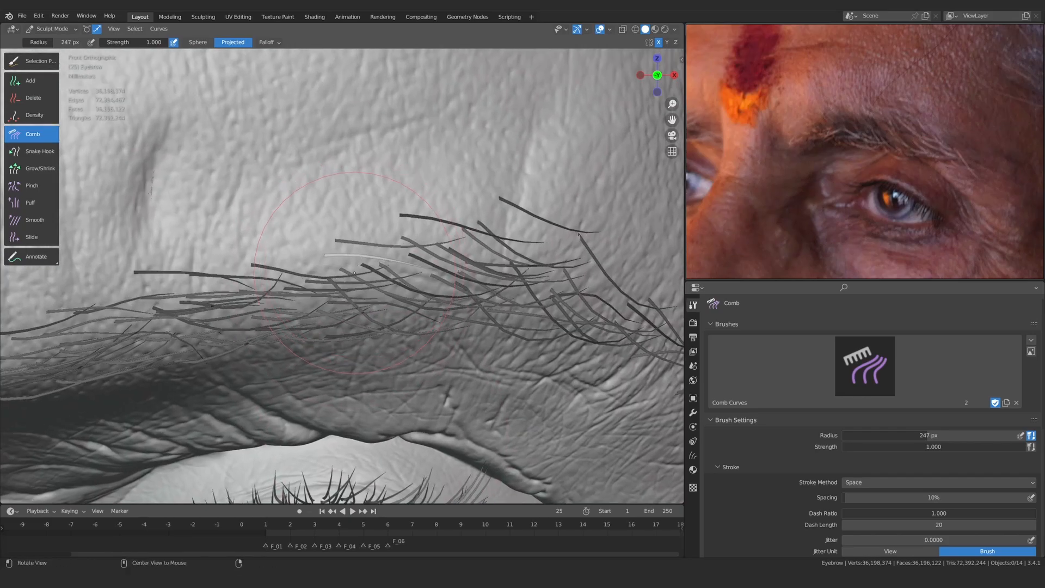
Add another single hair just inside the upper edge of the middle eyebrow and comb it down over the skin
left_click(31, 82)
middle_click_drag(285, 258, 284, 271, "ctrl")
left_click(33, 134)
middle_click_drag(327, 244, 328, 255, "ctrl")
left_click_drag(373, 257, 383, 272)
middle_click_drag(388, 304, 359, 354)
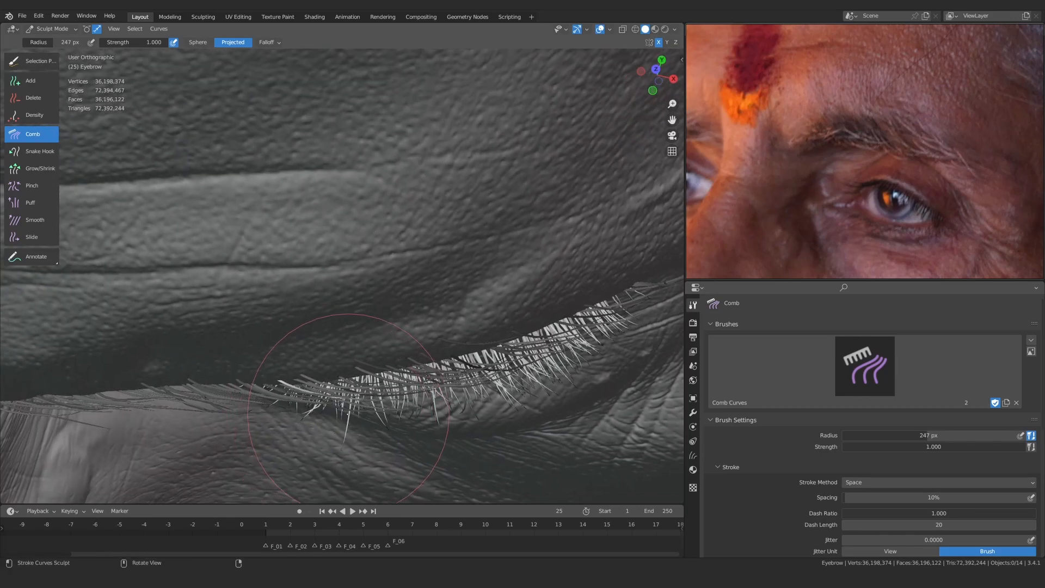
key("KP_1")
Adjust the length of the latest hair with Snake Hook and comb it into line with the neighbouring hairs
scroll(375, 270, "up", 2)
left_click(38, 152)
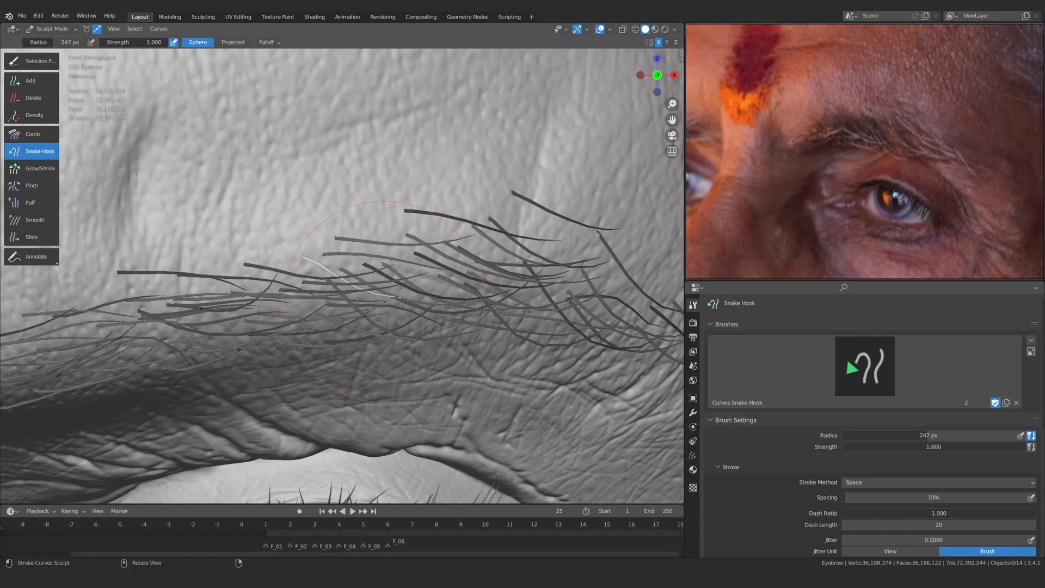
left_click(33, 134)
left_click_drag(404, 245, 405, 260)
middle_click_drag(404, 253, 363, 326)
Add a single hair along the upper edge of the inner eyebrow, after comparing the overall eyebrow shape with the reference
scroll(365, 294, "down", 7)
scroll(365, 291, "up", 5)
scroll(396, 283, "down", 8)
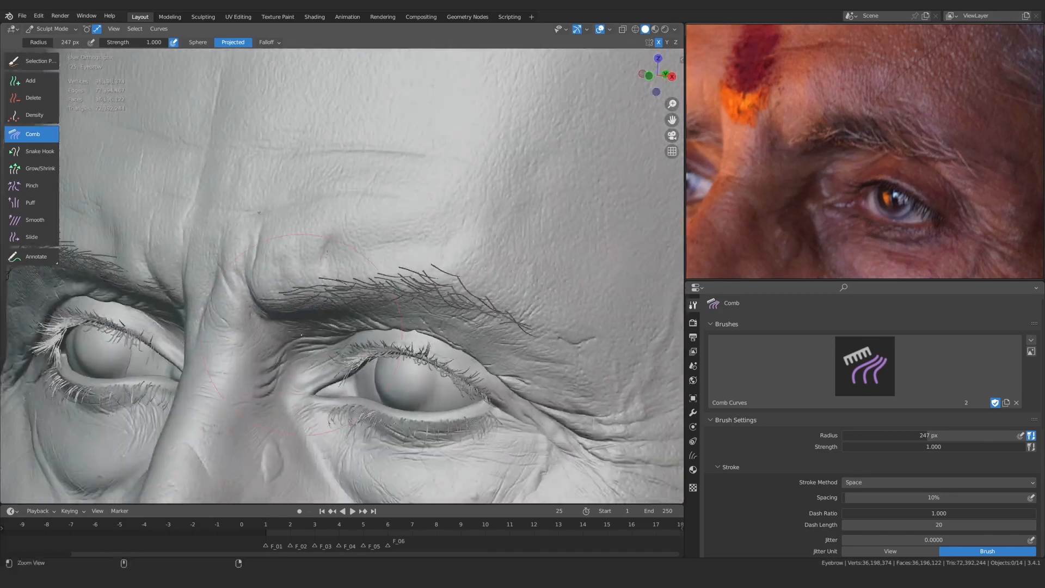
mouse_move(305, 310)
middle_mouse_down()
mouse_move(290, 319)
mouse_move(305, 305)
middle_mouse_up()
scroll(326, 288, "up", 3)
middle_click_drag(348, 267, 378, 245, "alt")
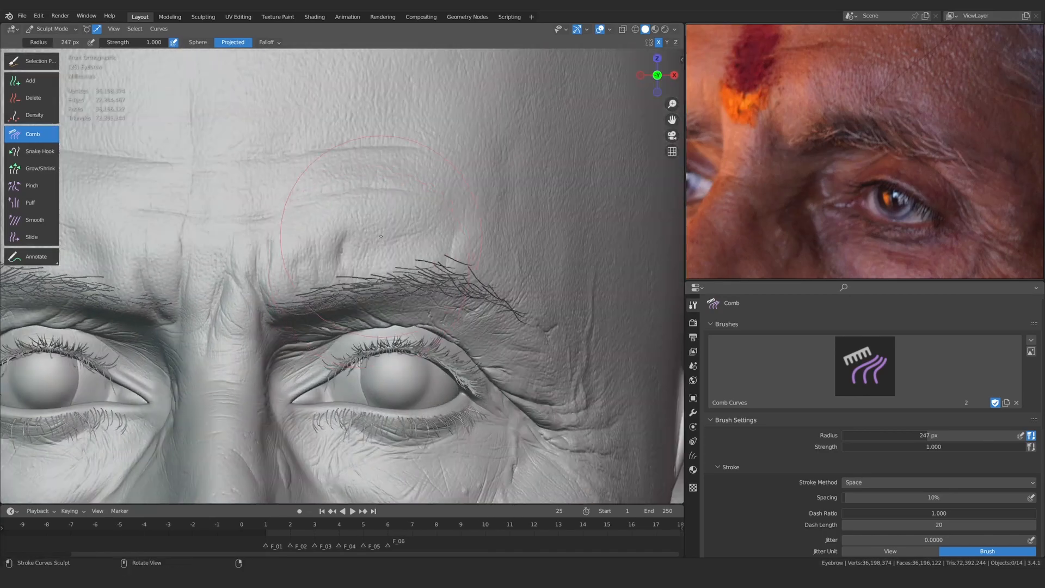
scroll(376, 304, "up", 3)
left_click(30, 80)
scroll(330, 271, "up", 2)
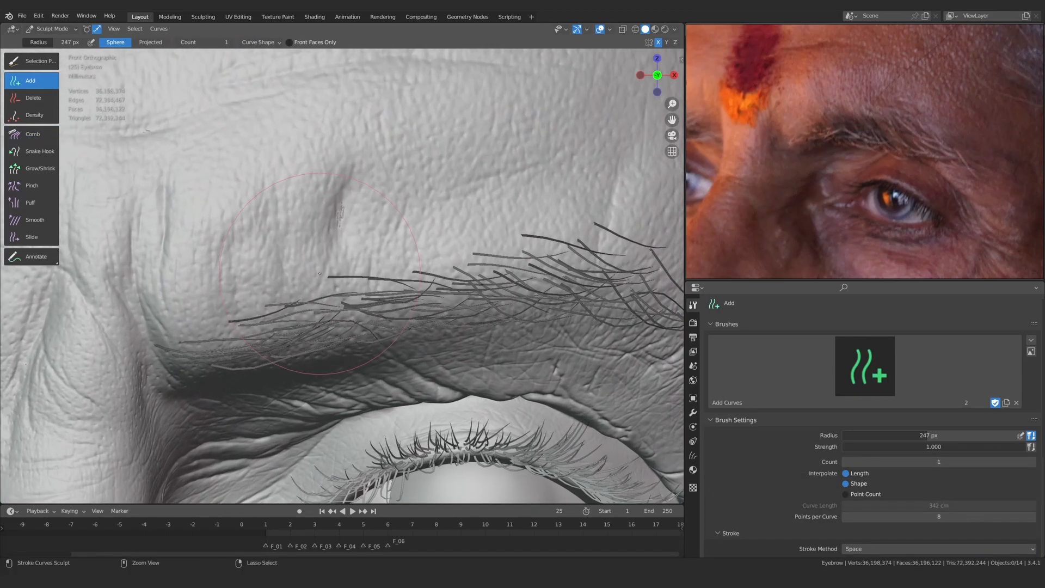
Comb the new inner eyebrow hair flat toward the tail and check its depth against the skin from above
key("c")
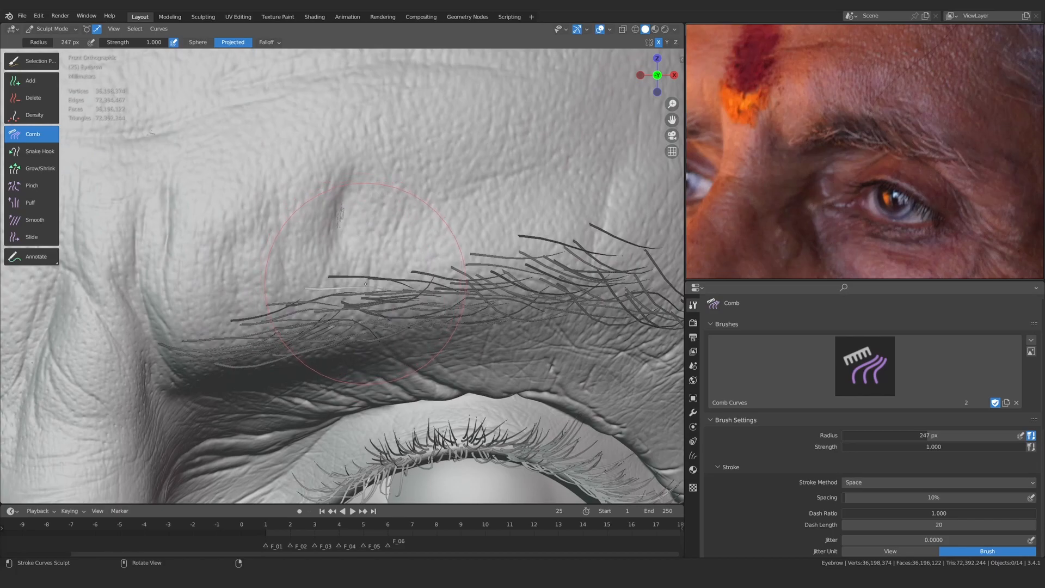
middle_click_drag(365, 284, 353, 370)
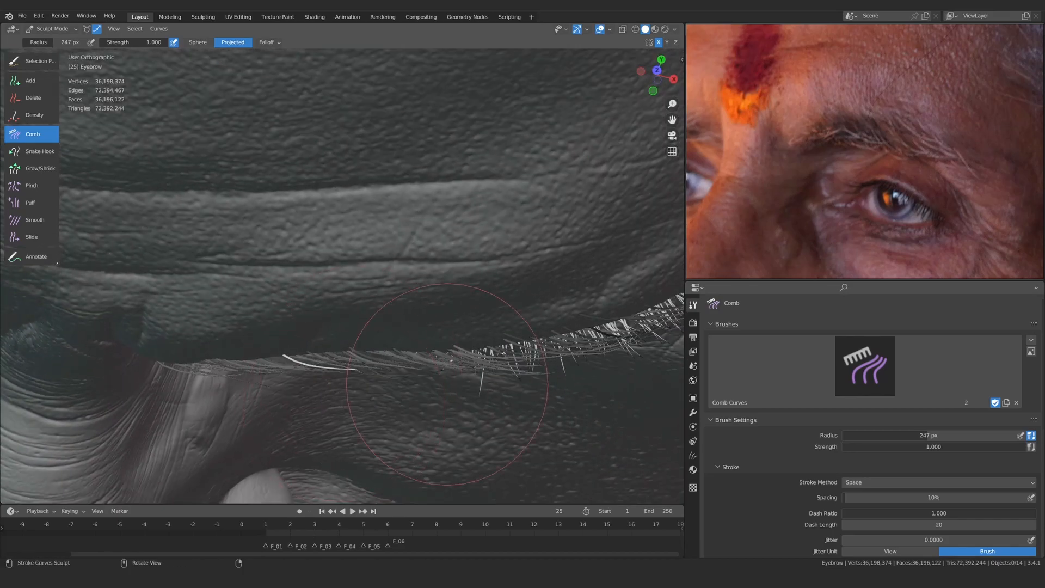
middle_click_drag(447, 385, 442, 283)
scroll(435, 261, "down", 5)
scroll(436, 213, "up", 3)
mouse_move(435, 211)
middle_mouse_down()
mouse_move(399, 208)
mouse_move(362, 311)
middle_mouse_up()
Add a single hair at the underside of the middle eyebrow and comb its tip toward the tail
left_click(30, 80)
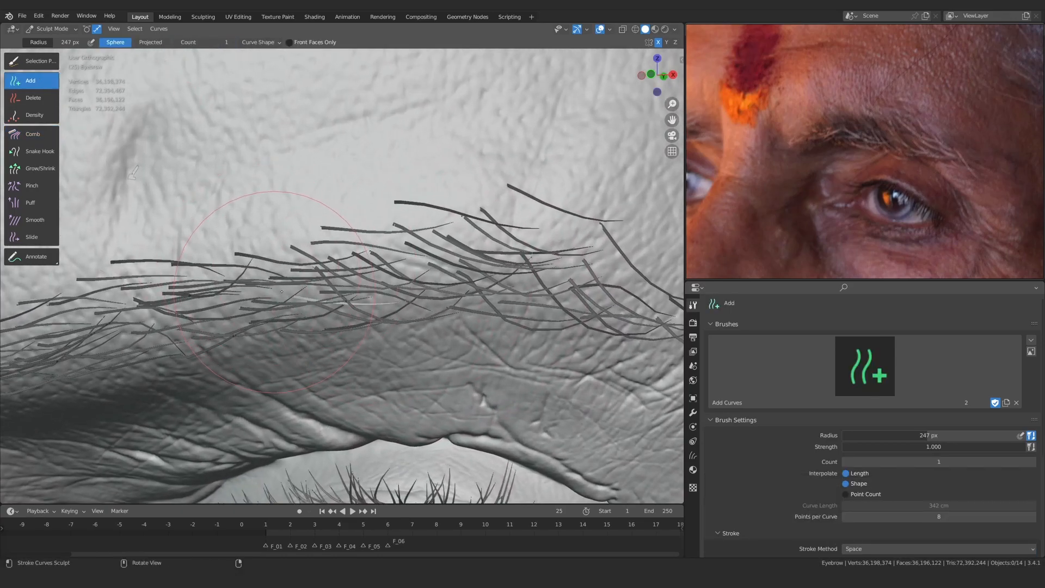
left_click_drag(212, 311, 277, 271, "alt")
left_click(32, 133)
mouse_move(293, 266)
left_mouse_down()
mouse_move(347, 333)
mouse_move(245, 321)
mouse_move(332, 304)
left_mouse_up()
mouse_move(332, 304)
left_mouse_down("ctrl+alt")
mouse_move(337, 348)
mouse_move(345, 296)
left_mouse_up("ctrl+alt")
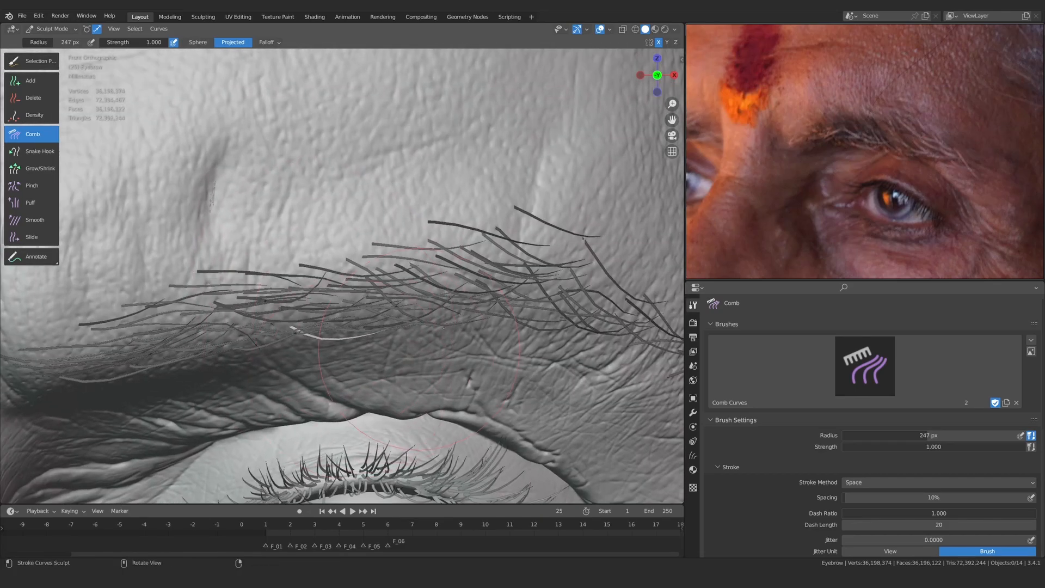
Add another hair within the inner-to-middle eyebrow and comb it to follow the surrounding hairs from several angles
scroll(443, 327, "up", 1)
left_click(31, 80)
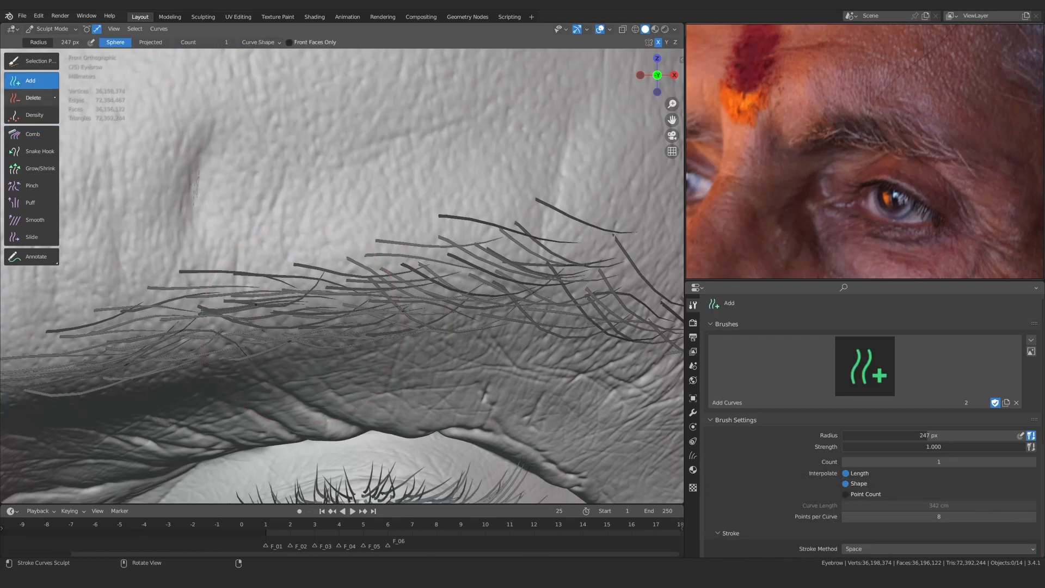
scroll(290, 338, "up", 2)
left_click(32, 134)
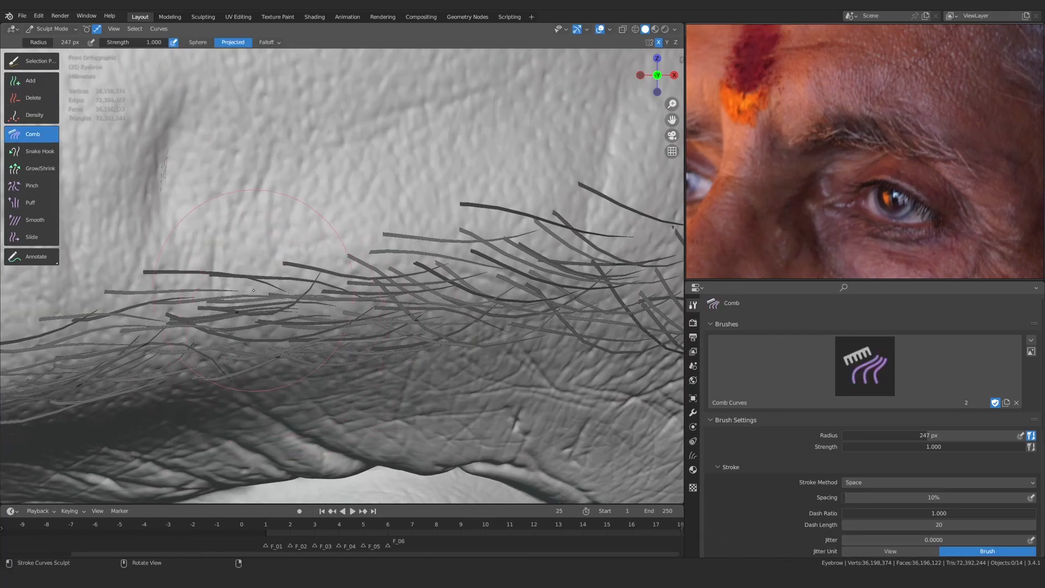
middle_click_drag(356, 327, 364, 381, "ctrl")
middle_click_drag(366, 353, 383, 289)
mouse_move(383, 288)
middle_mouse_down()
mouse_move(387, 276)
mouse_move(375, 305)
mouse_move(346, 285)
middle_mouse_up()
Add a single hair at the lower edge of the middle eyebrow and comb it outward along the growth direction
left_click(31, 81)
middle_click_drag(372, 330, 381, 321, "ctrl")
left_click(384, 323)
key("c")
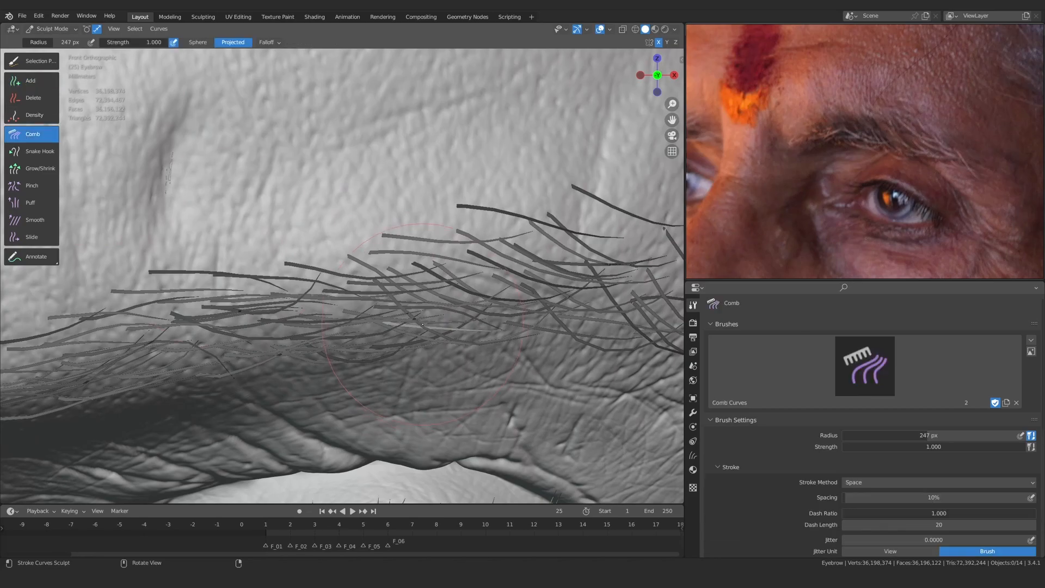
left_click_drag(462, 357, 353, 284, "ctrl+alt")
left_click(31, 80)
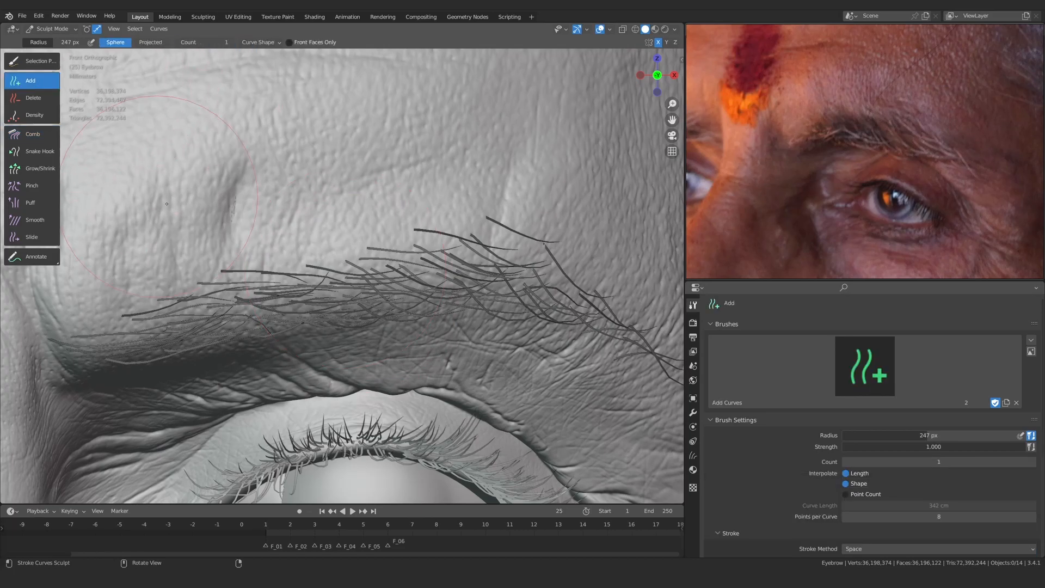
left_click_drag(282, 306, 356, 310, "alt+shift")
mouse_move(356, 310)
left_mouse_down("ctrl+alt")
mouse_move(338, 316)
mouse_move(331, 294)
mouse_move(372, 292)
mouse_move(415, 312)
mouse_move(412, 346)
mouse_move(393, 275)
mouse_move(385, 324)
mouse_move(195, 149)
left_mouse_up("ctrl+alt")
left_click(32, 134)
key("ctrl+z")
key("ctrl+z")
Add a single hair below the middle eyebrow and comb it into a gentle upward curve toward the tail
left_click(32, 80)
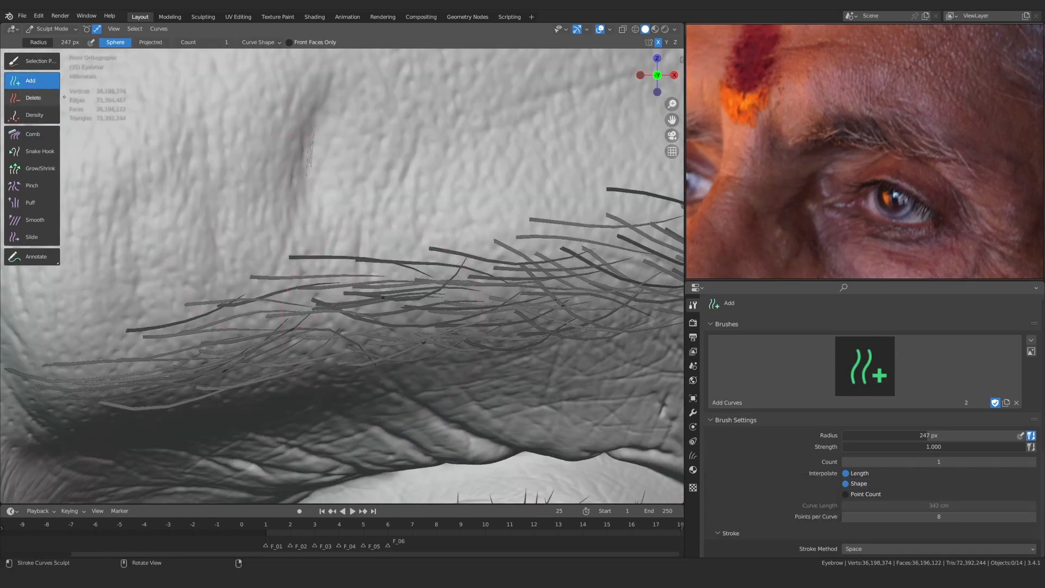
left_click_drag(393, 303, 397, 319, "ctrl+alt")
left_click(33, 134)
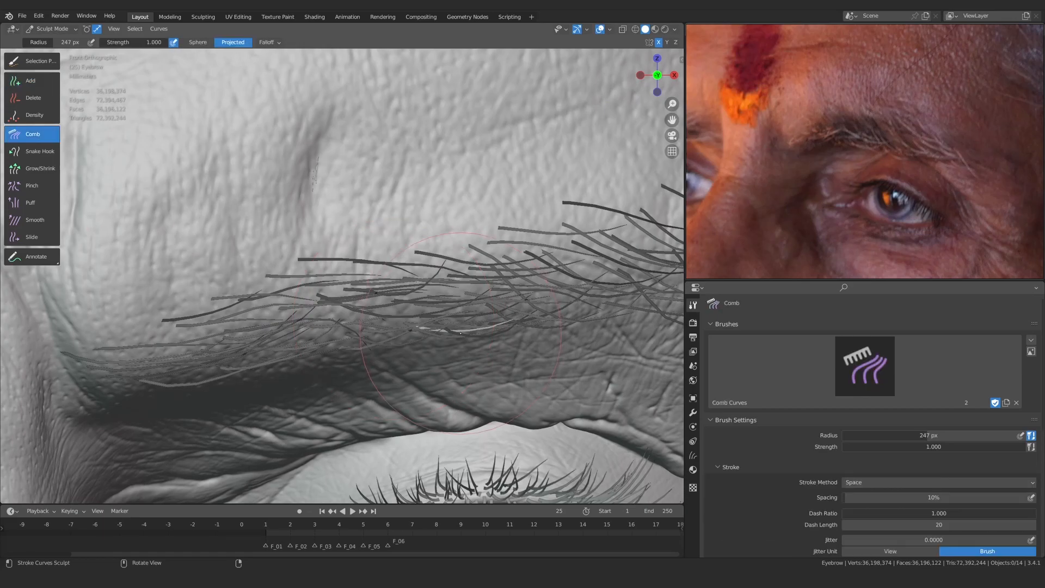
left_click_drag(477, 355, 449, 298, "alt")
Slide the root of the new lower-edge hair along the skin toward the inner eyebrow
left_click(30, 238)
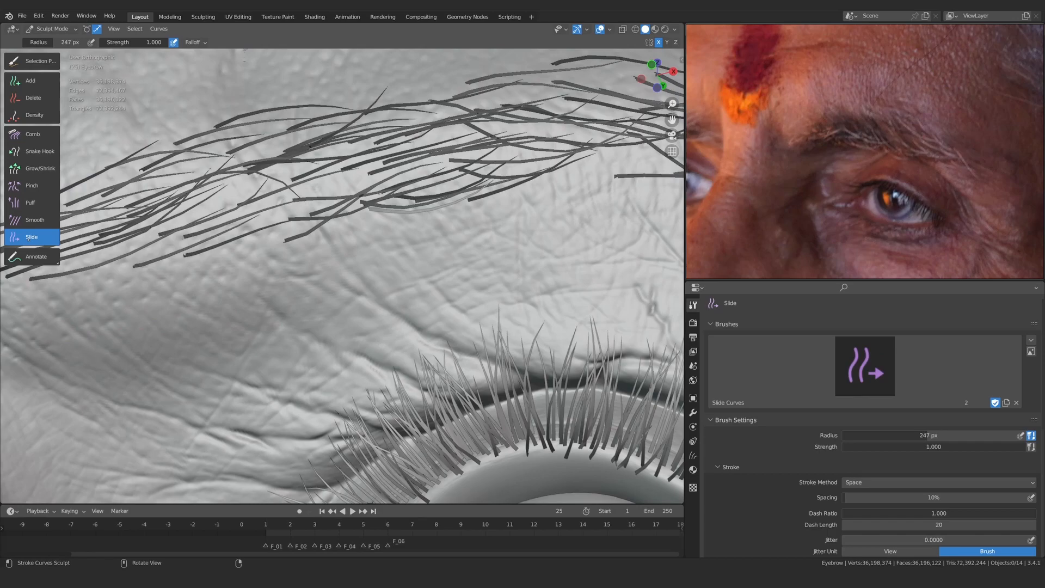
left_click_drag(355, 203, 330, 214)
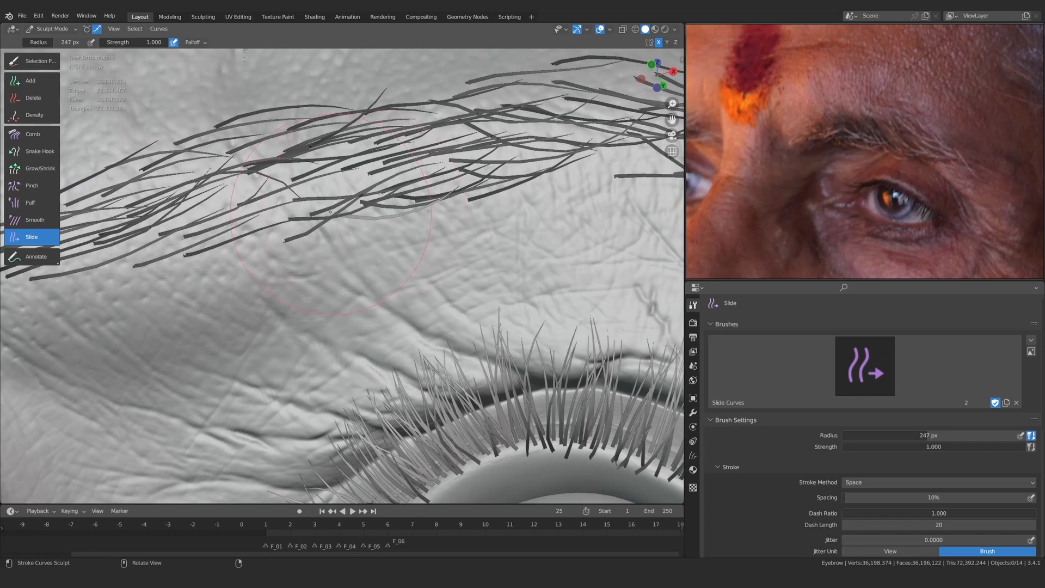
left_click_drag(431, 247, 422, 294, "alt")
left_click_drag(421, 294, 393, 274, "ctrl+alt")
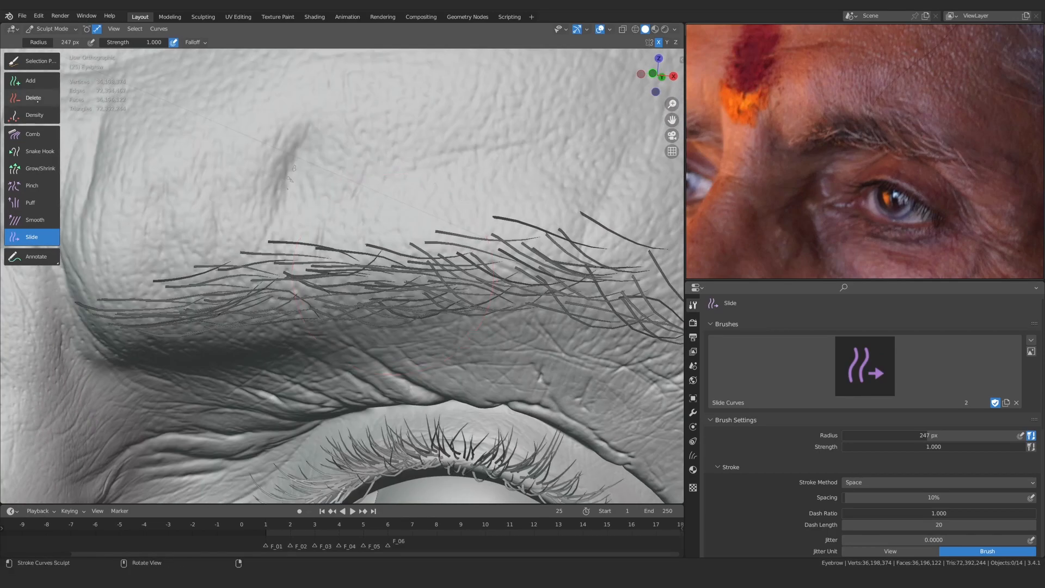
Add a hair at the lower middle eyebrow, then stretch it with Snake Hook and comb it into a downward-bending curve
left_click(34, 82)
mouse_move(261, 201)
left_mouse_down("ctrl+alt")
mouse_move(305, 272)
mouse_move(348, 245)
left_mouse_up("ctrl+alt")
left_click_drag(348, 289, 341, 256, "ctrl+alt")
key("c")
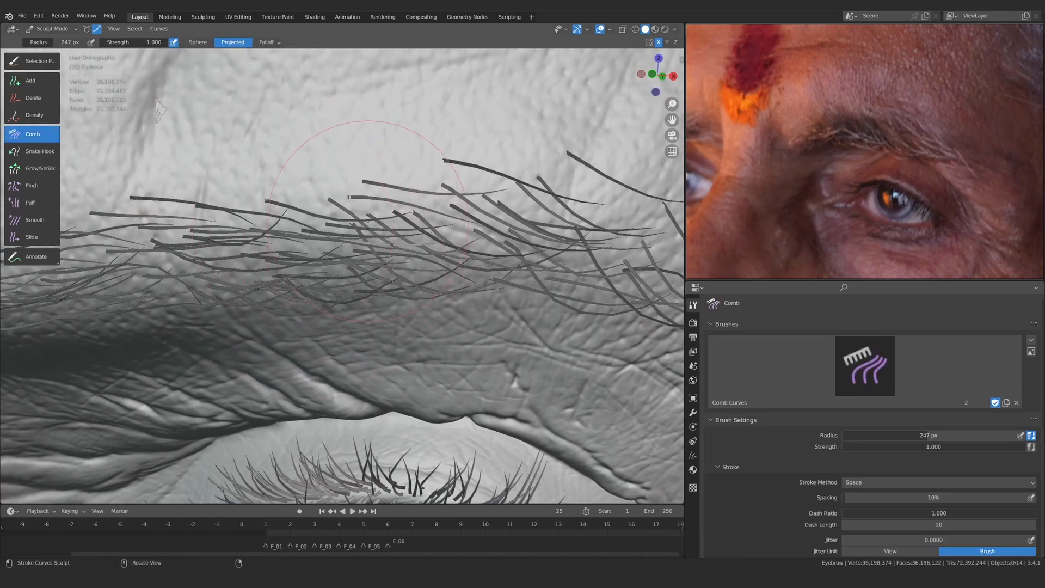
key("k")
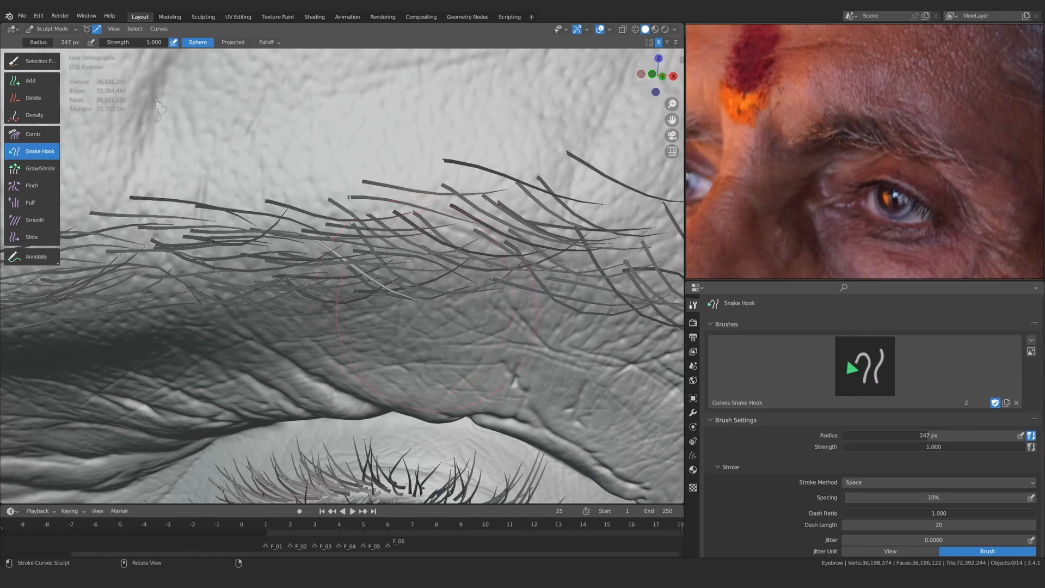
key("c")
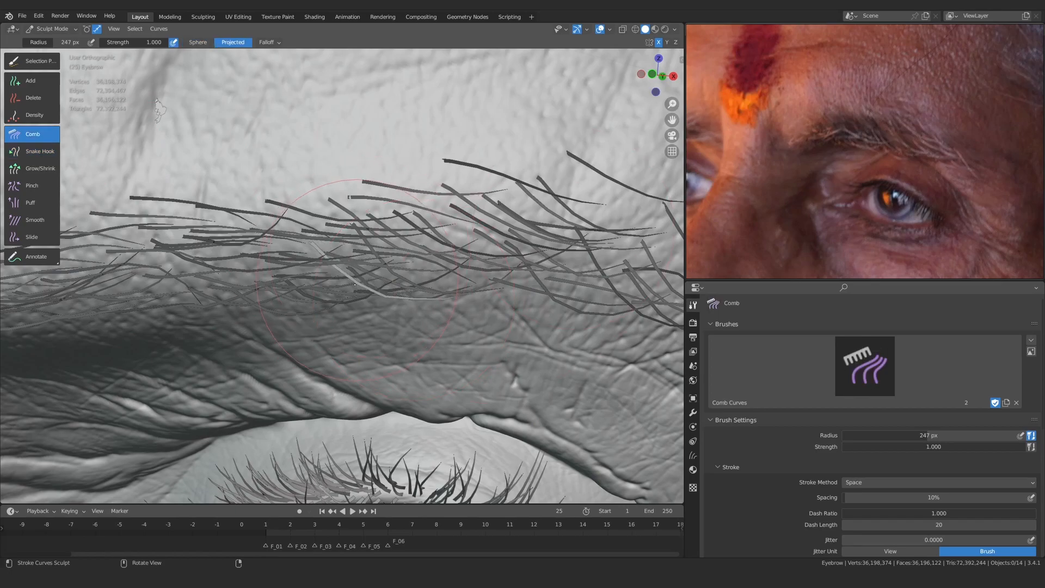
mouse_move(377, 304)
middle_mouse_down()
mouse_move(349, 291)
mouse_move(298, 294)
mouse_move(356, 298)
mouse_move(338, 282)
middle_mouse_up()
Add one more hair in the lower part of the eyebrow, then shape it with Comb and Snake Hook to lie along the skin
key("a")
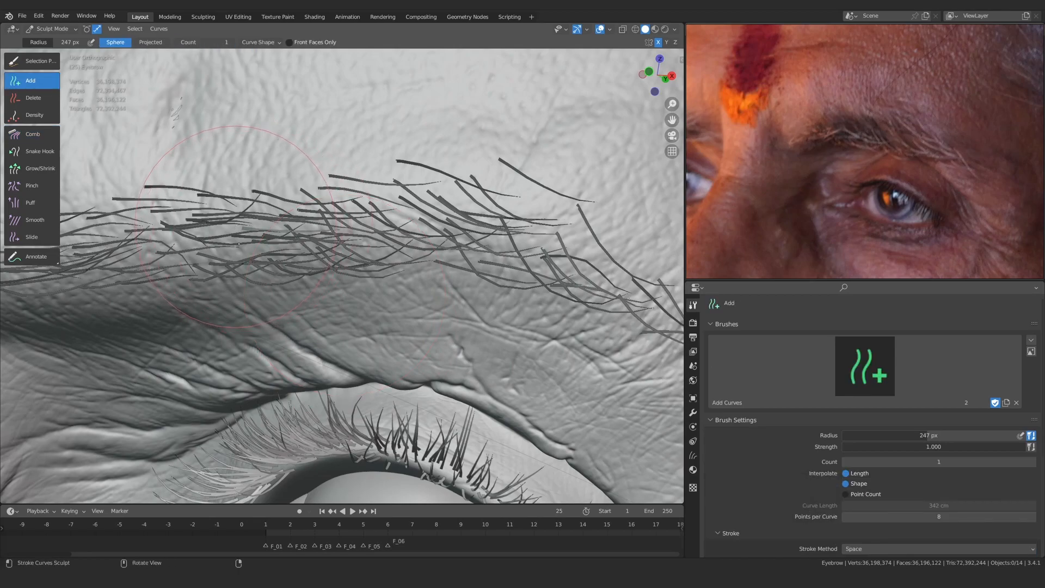
left_click(39, 134)
middle_click_drag(256, 207, 272, 185, "ctrl")
left_click_drag(283, 181, 338, 303)
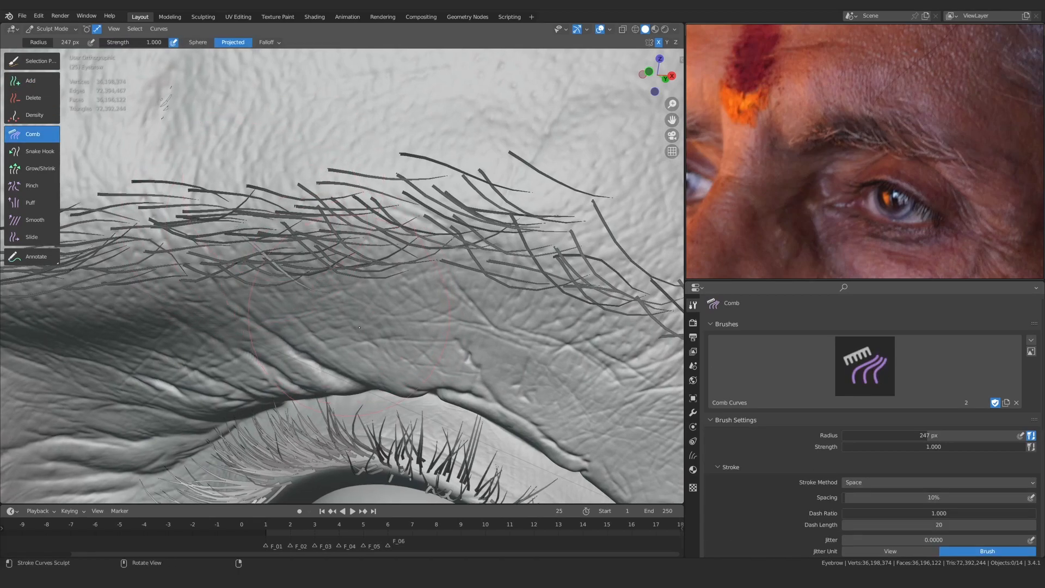
key("k")
key("c")
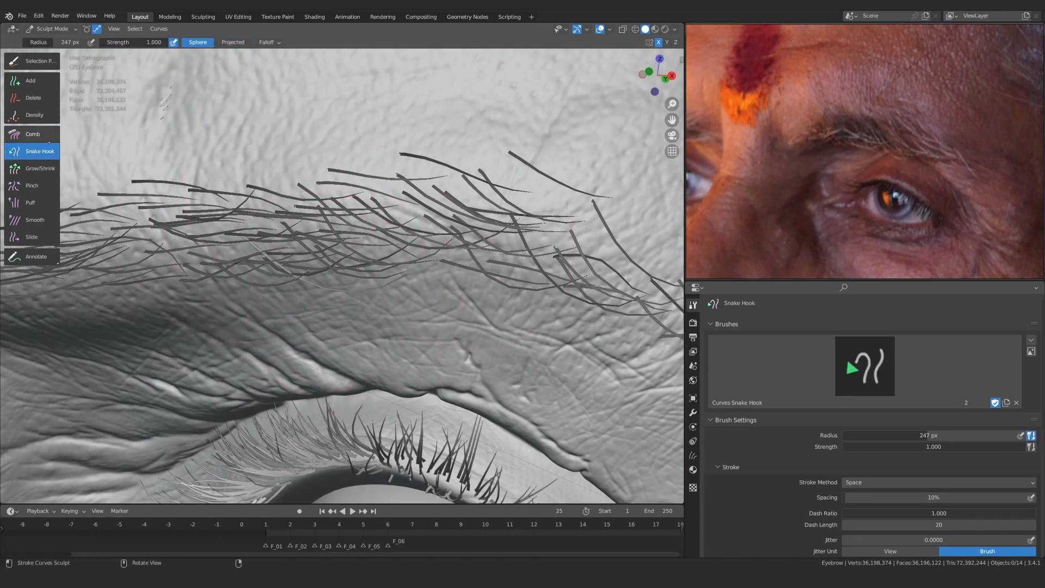
middle_click_drag(331, 296, 316, 296, "ctrl")
middle_click_drag(472, 241, 185, 223)
key("KP_1")
middle_click_drag(503, 350, 385, 264, "ctrl")
middle_click_drag(356, 325, 309, 265, "ctrl")
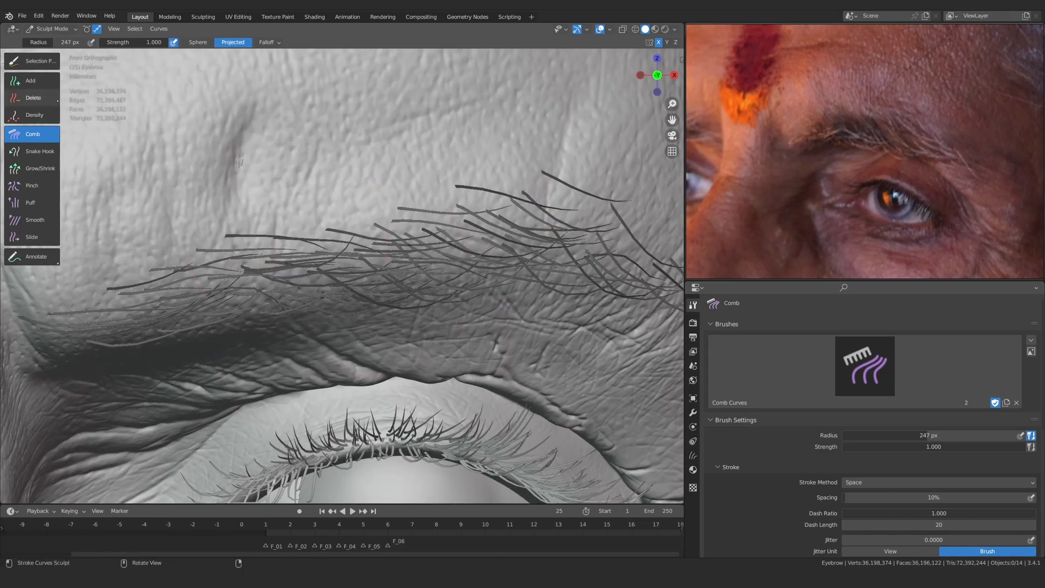
key("a")
left_click(36, 134)
mouse_move(359, 297)
left_mouse_down()
mouse_move(379, 335)
mouse_move(422, 319)
left_mouse_up()
left_click(39, 152)
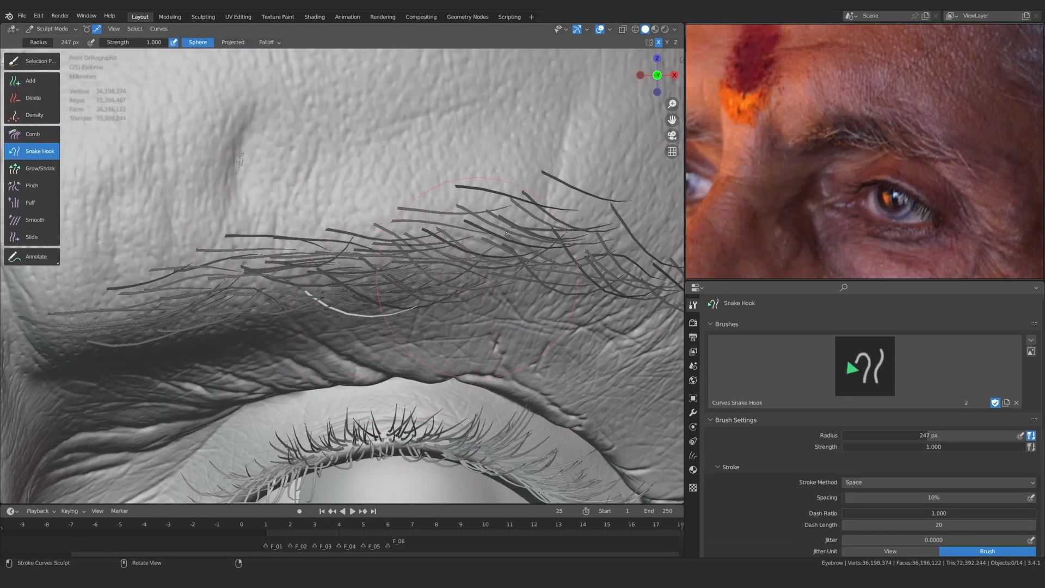
left_click(33, 135)
left_click_drag(320, 321, 332, 307)
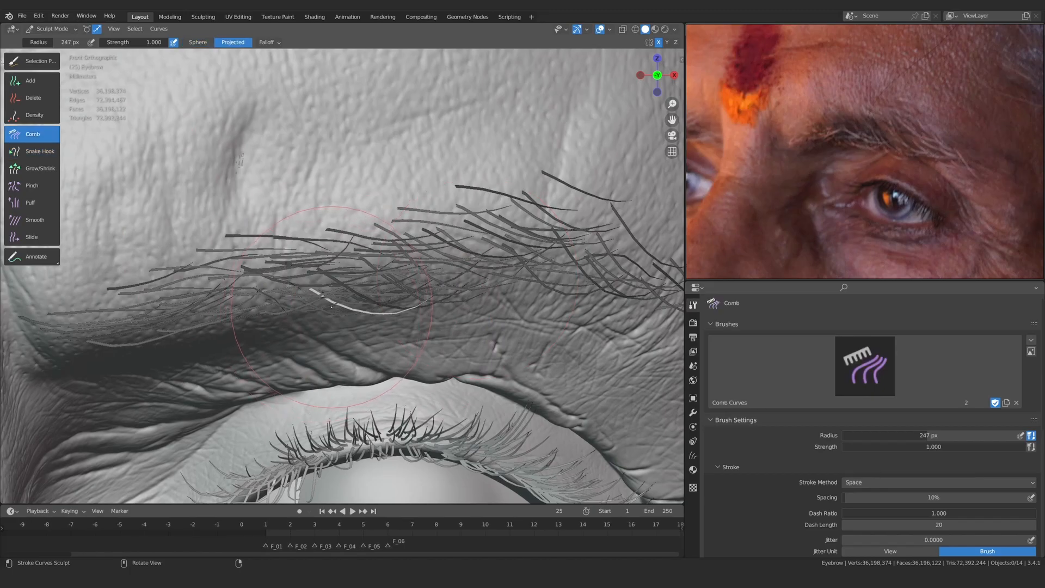
mouse_move(378, 317)
middle_mouse_down()
mouse_move(368, 349)
mouse_move(397, 466)
middle_mouse_up()
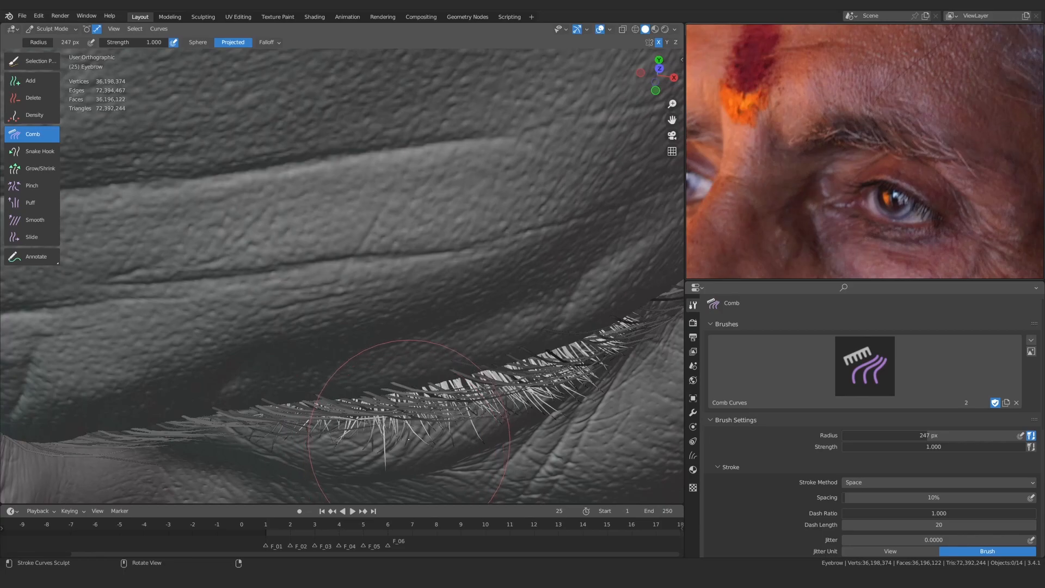
key("KP_1")
key("ctrl+z")
Add a replacement hair within the lower inner-to-middle eyebrow and comb it diagonally down toward the tail
left_click(31, 80)
middle_click_drag(129, 308, 182, 280, "ctrl")
left_click(297, 254)
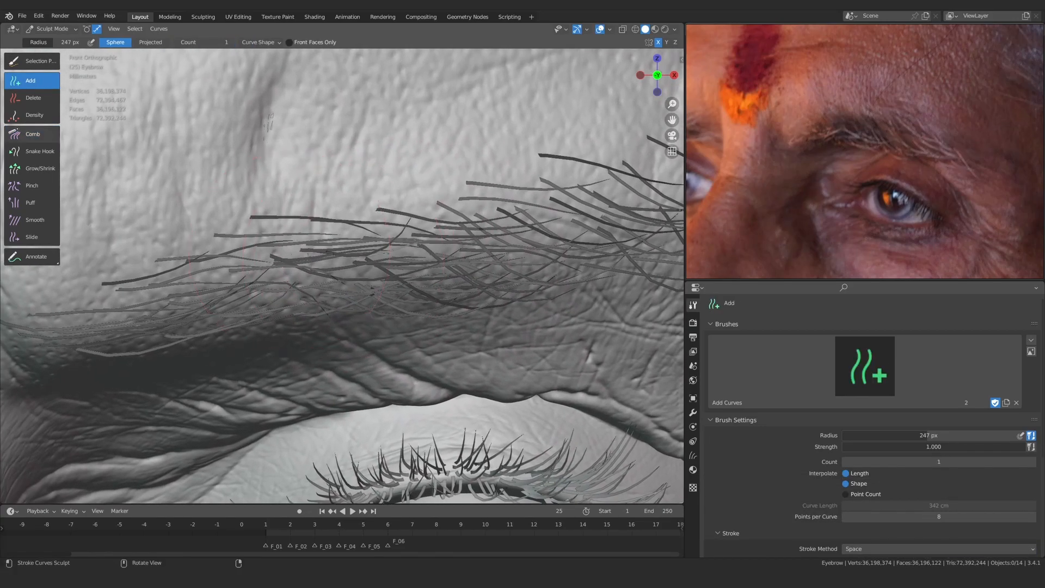
left_click(33, 135)
left_click_drag(350, 226, 430, 336)
left_click(33, 81)
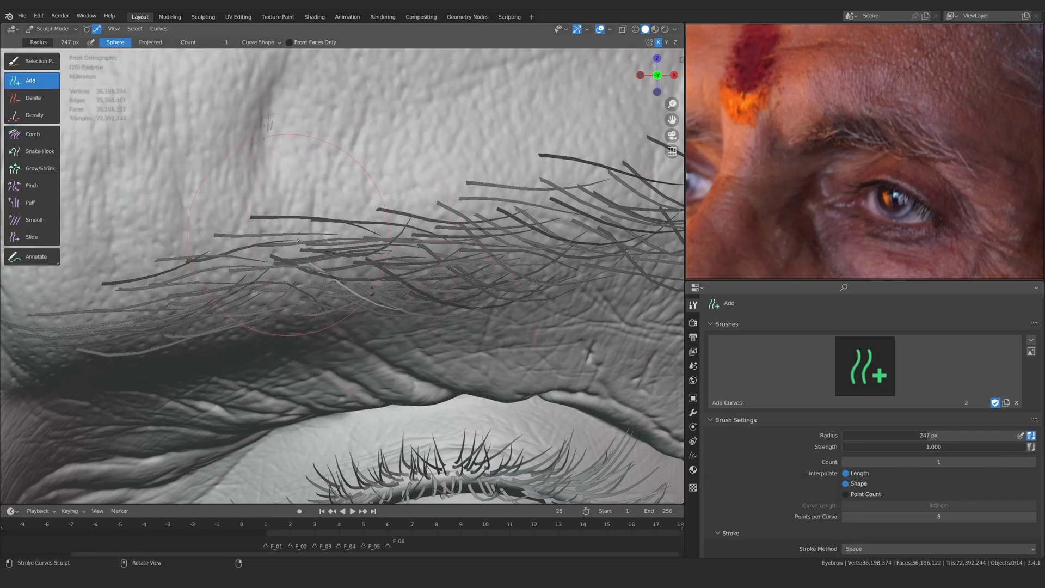
Stretch the new lower-eyebrow hair toward the tail with Snake Hook and comb it along the skin
left_click(34, 152)
left_click_drag(392, 316, 422, 313)
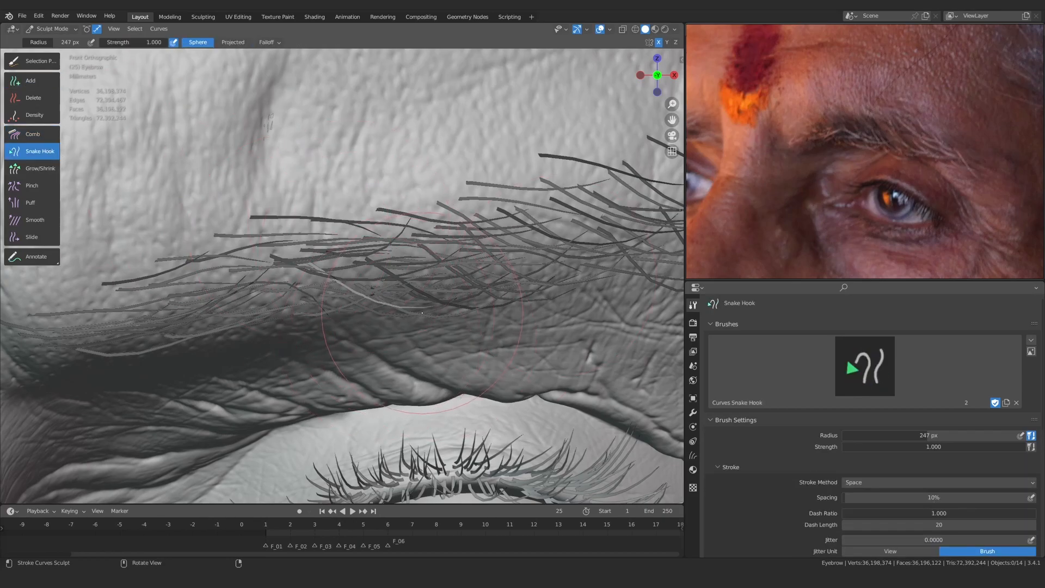
left_click(33, 135)
mouse_move(311, 261)
middle_mouse_down()
mouse_move(337, 274)
mouse_move(293, 233)
mouse_move(348, 392)
mouse_move(341, 420)
mouse_move(341, 228)
middle_mouse_up()
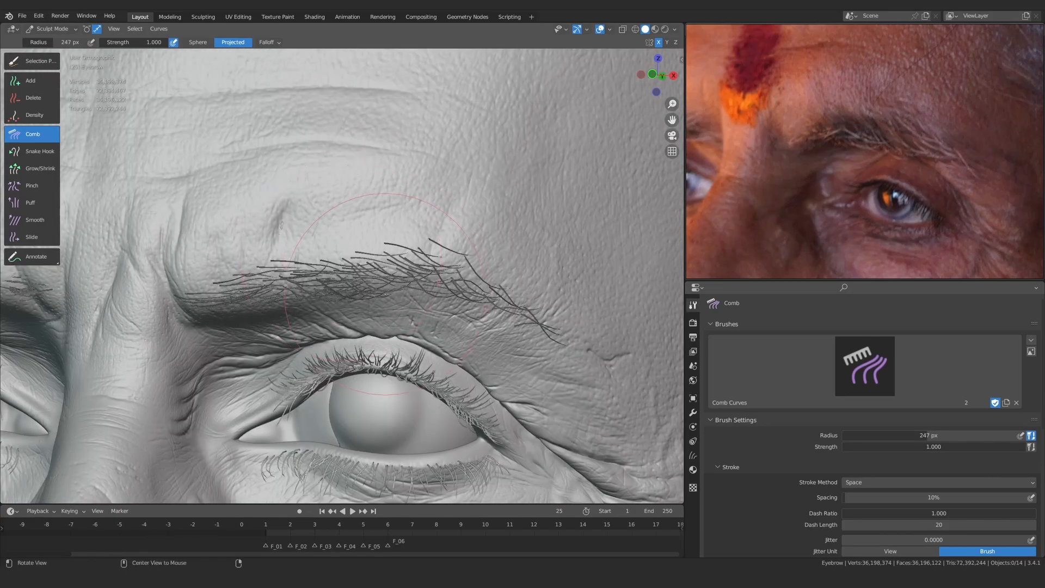
scroll(326, 272, "up", 3)
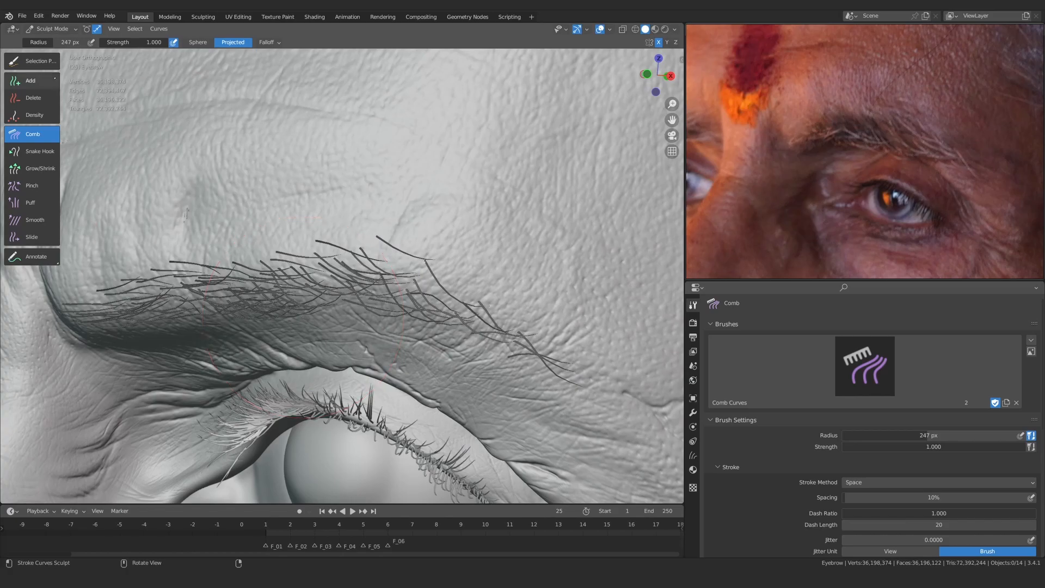
Add a hair in the lower middle of the eyebrow, then comb it and pull its tip tailward with Snake Hook
left_click(54, 81)
scroll(321, 269, "up", 3)
key("c")
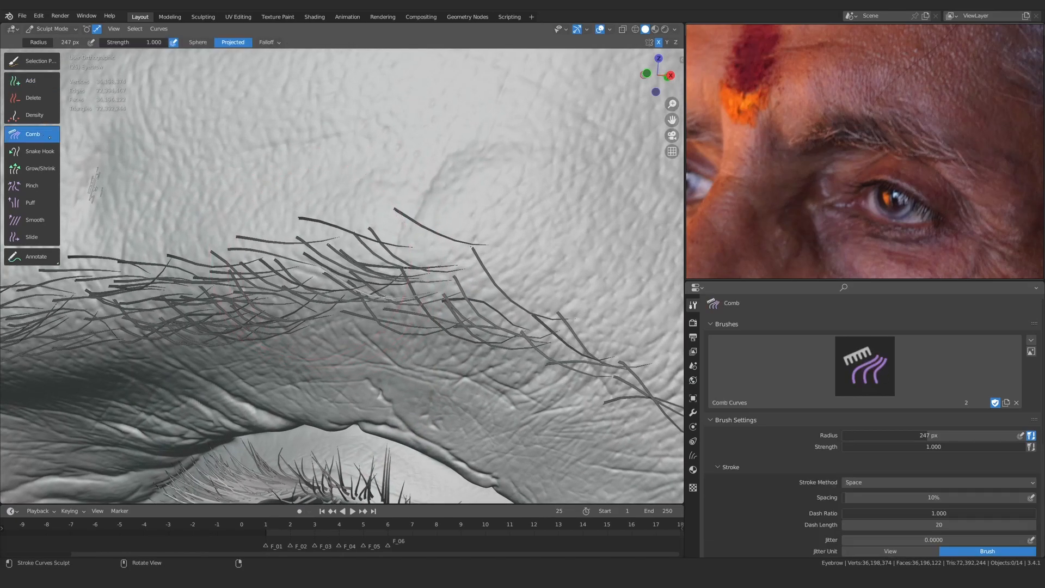
left_click(34, 152)
middle_click_drag(360, 321, 405, 332)
left_click_drag(407, 332, 522, 284)
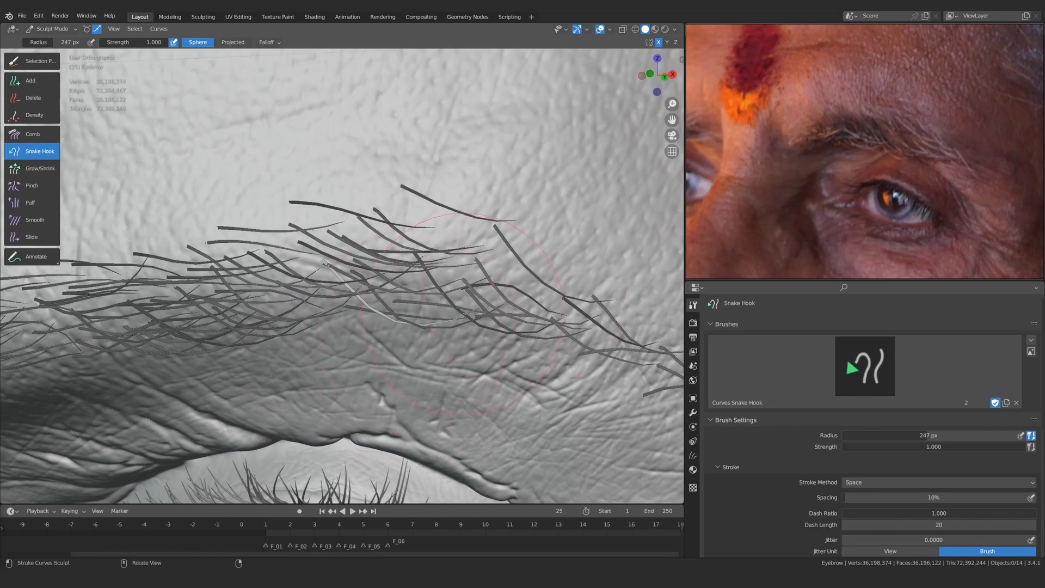
left_click(34, 135)
middle_click_drag(354, 147, 305, 209)
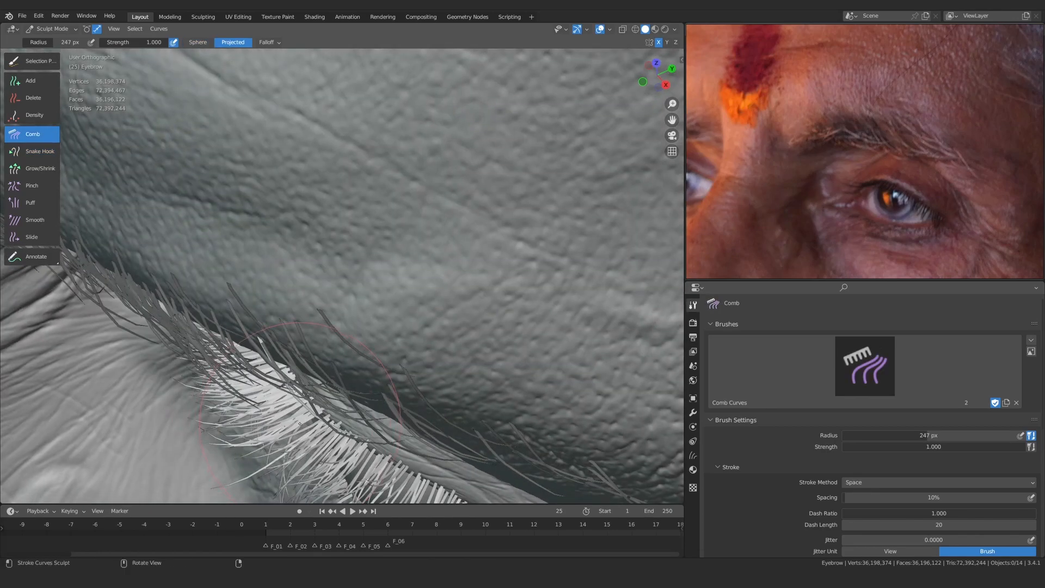
key("KP_1")
Add another hair at the lower middle of the eyebrow and comb it into a downward curve along the skin
left_click(34, 81)
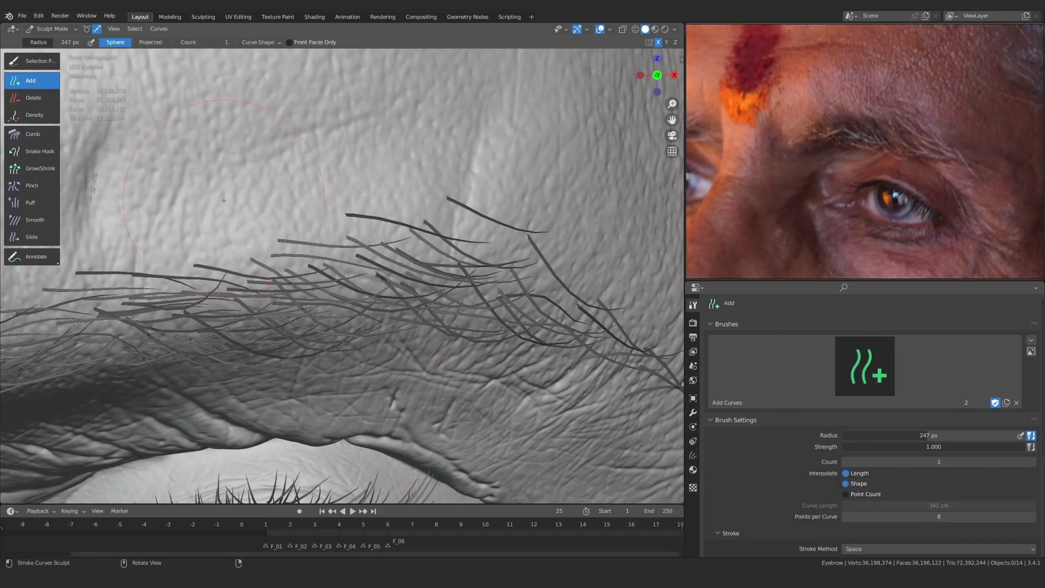
left_click(32, 134)
middle_click_drag(383, 332, 356, 375)
left_click_drag(360, 381, 365, 408)
key("KP_1")
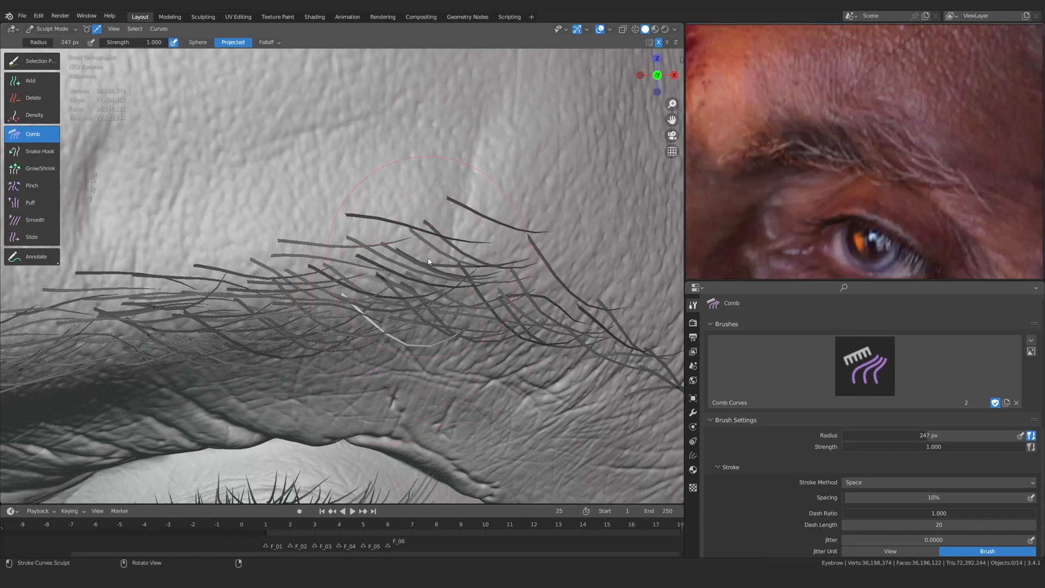
scroll(411, 305, "down", 3)
middle_click_drag(399, 349, 389, 339)
scroll(388, 338, "up", 2)
scroll(389, 338, "up", 1)
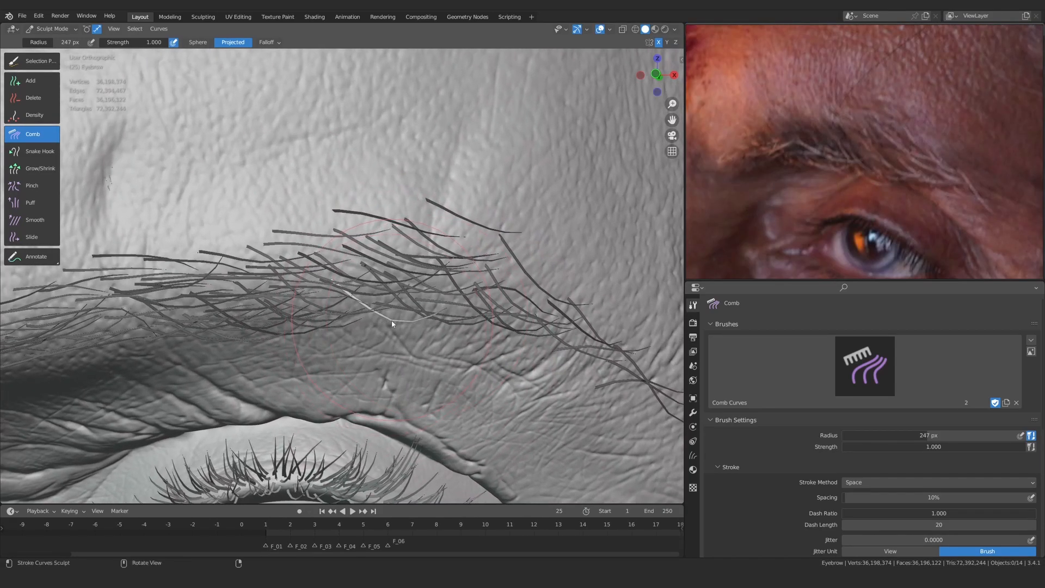
Refine the new hair's bend with Snake Hook, then comb it with the brush radius set to 172 px
left_click(39, 150)
scroll(474, 329, "up", 1)
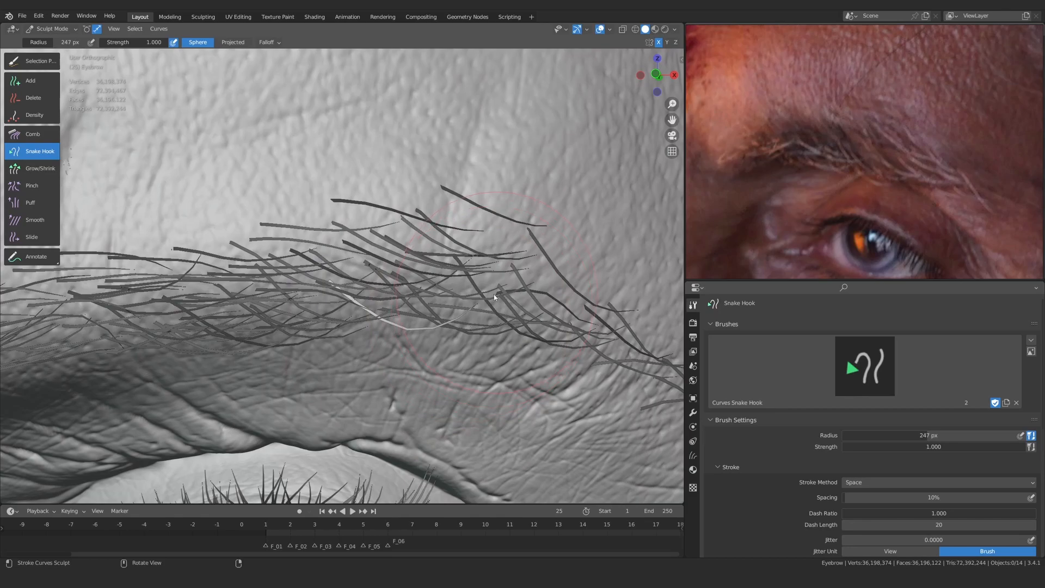
left_click(33, 134)
scroll(412, 324, "up", 1)
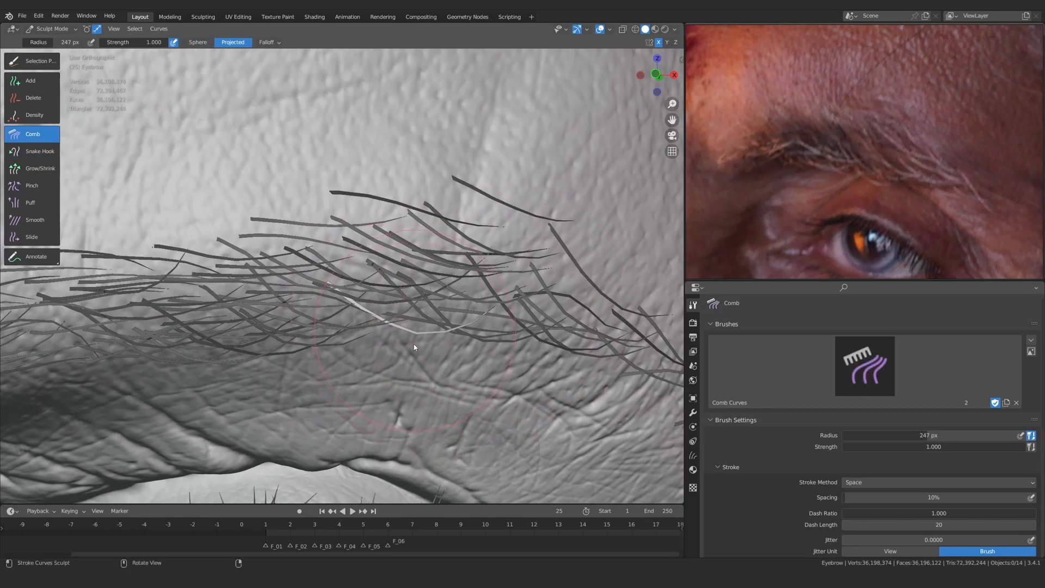
key("f")
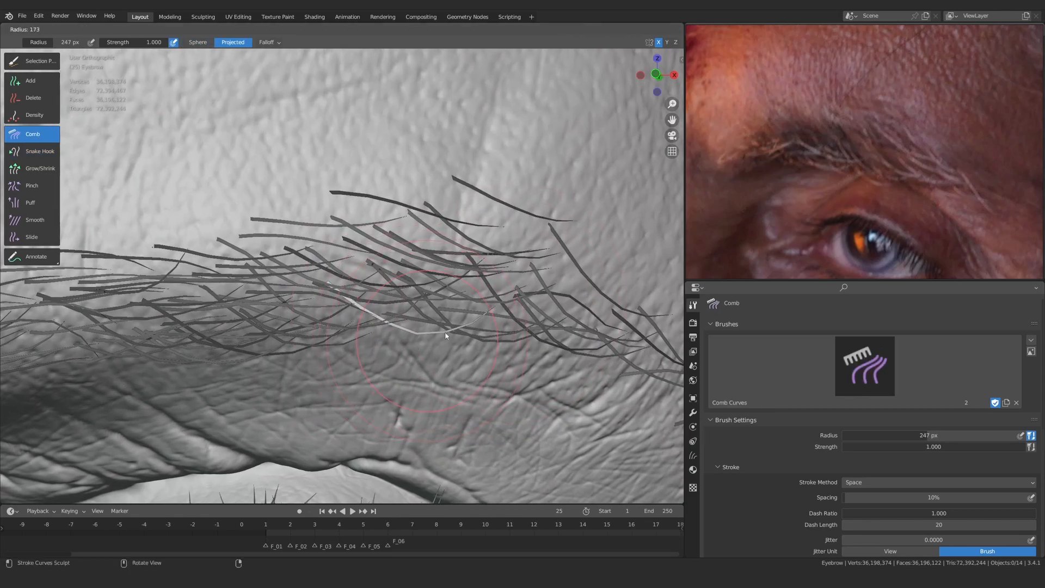
left_click(397, 342)
middle_click_drag(471, 351, 401, 257)
left_click_drag(400, 380, 396, 436)
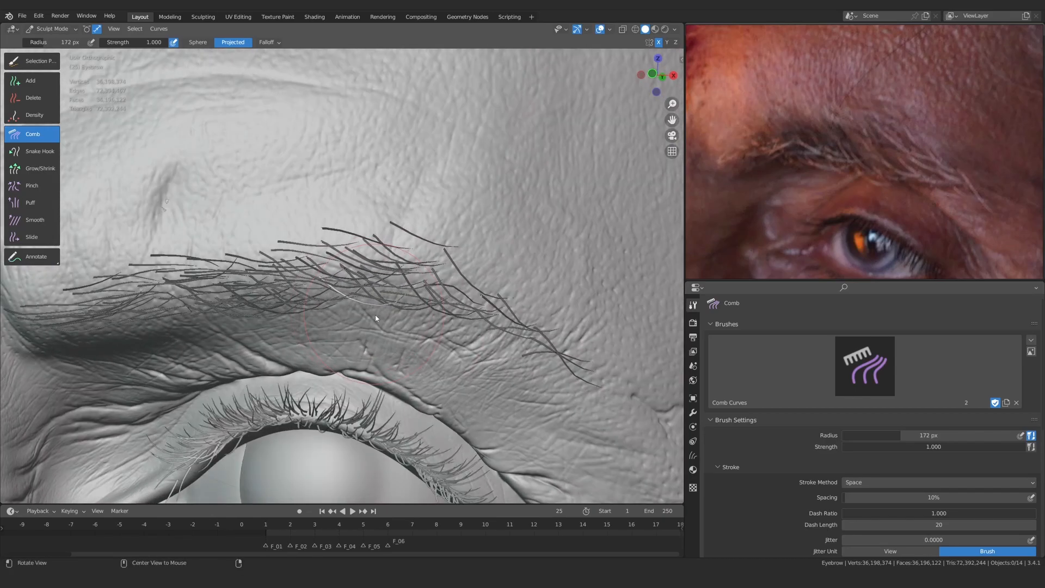
Add a hair in the lower outer-middle eyebrow, comb it down toward the inner eyebrow and smooth its kink
left_click(46, 82)
scroll(349, 282, "up", 5)
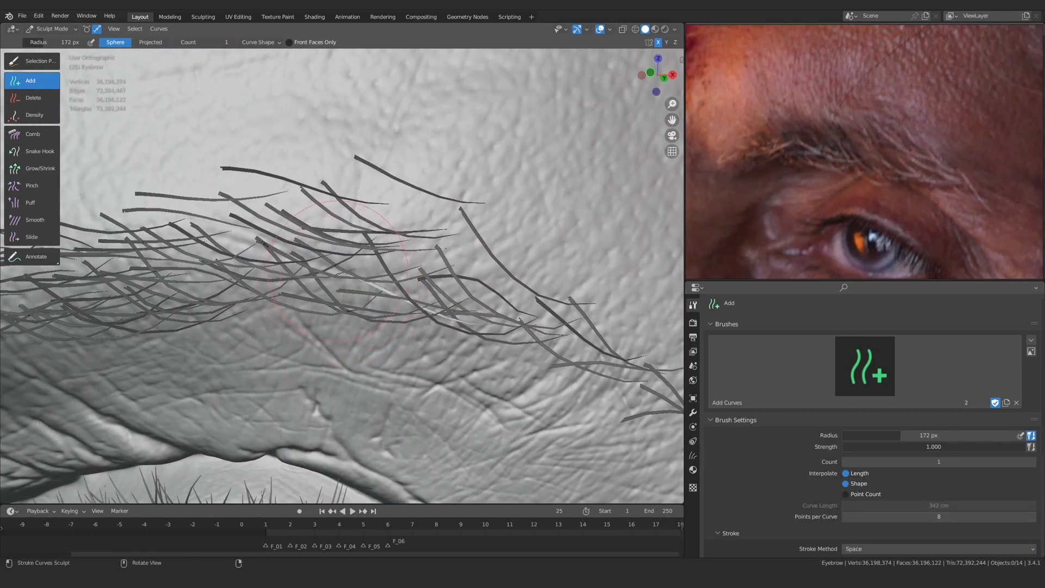
left_click(54, 134)
left_click_drag(428, 306, 427, 348)
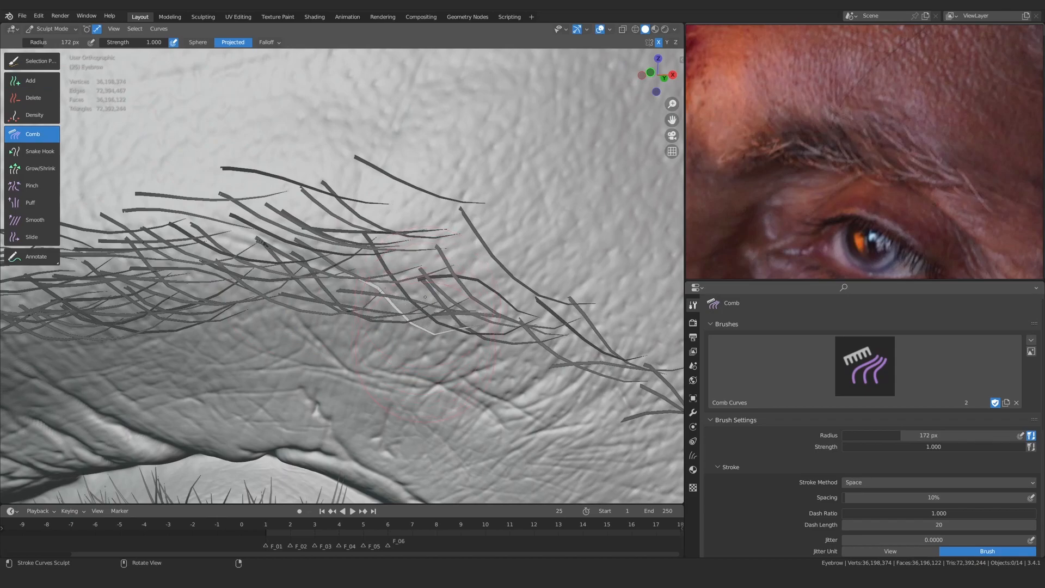
left_click_drag(379, 281, 356, 304)
key("s")
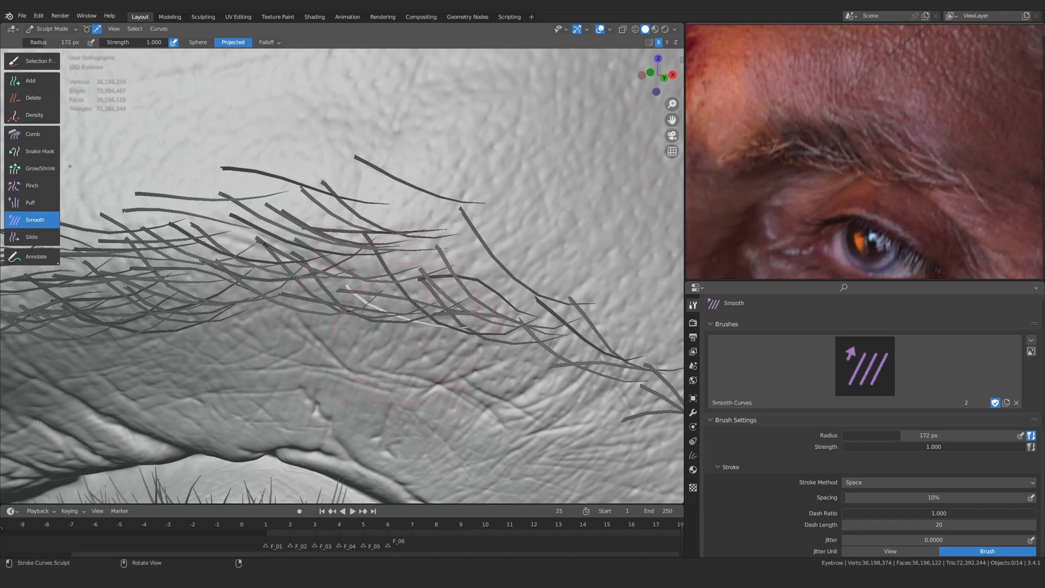
Comb the smoothed hair into a shallow curve, adjusting its tip with Snake Hook so it lies along the brow's lower edge
key("c")
middle_click_drag(402, 333, 443, 342)
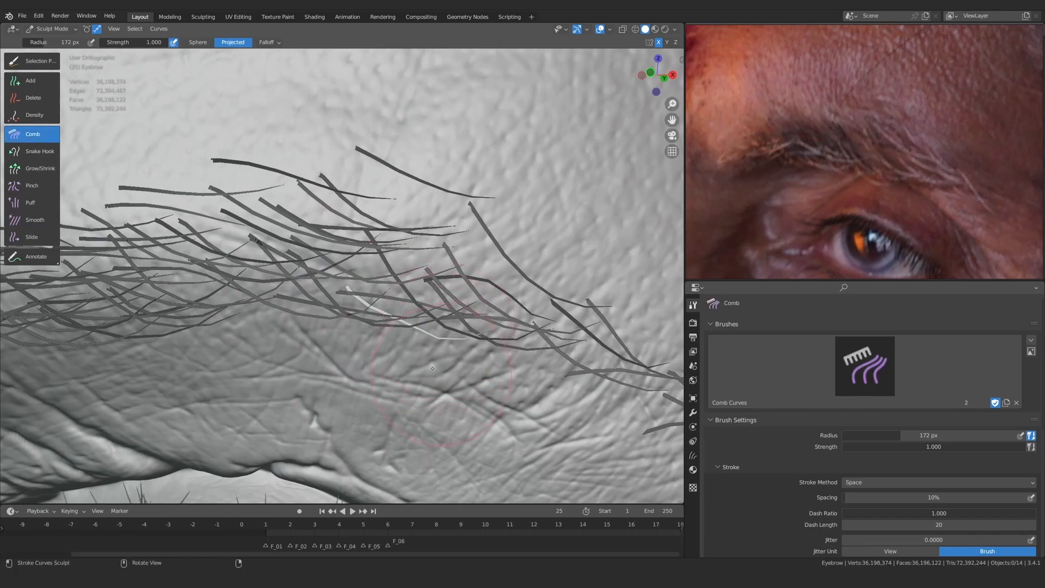
key("k")
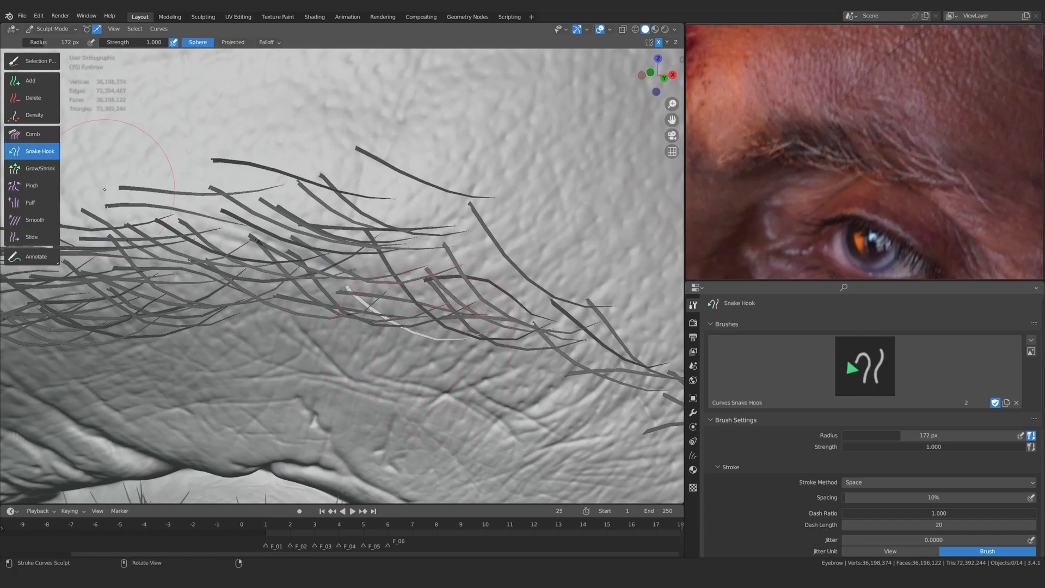
key("c")
middle_click_drag(469, 338, 354, 364)
mouse_move(353, 373)
left_mouse_down()
mouse_move(363, 393)
mouse_move(405, 315)
left_mouse_up()
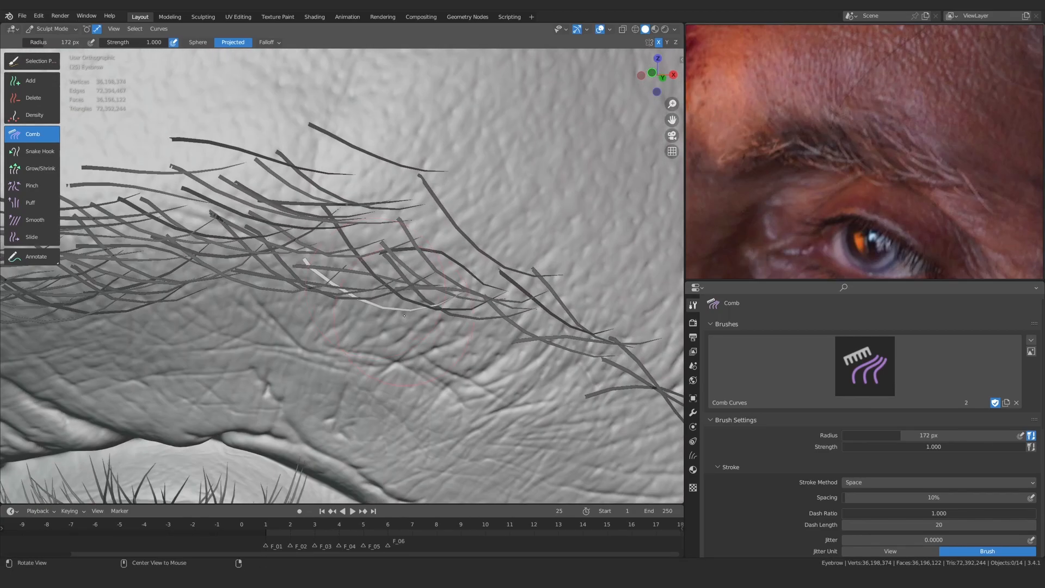
Add one more hair on the eyebrow's lower edge below the arch and shape it with Comb and Snake Hook
left_click_drag(378, 208, 349, 266, "ctrl+alt")
left_click(48, 80)
left_click_drag(296, 294, 416, 287, "ctrl+alt")
left_click(44, 134)
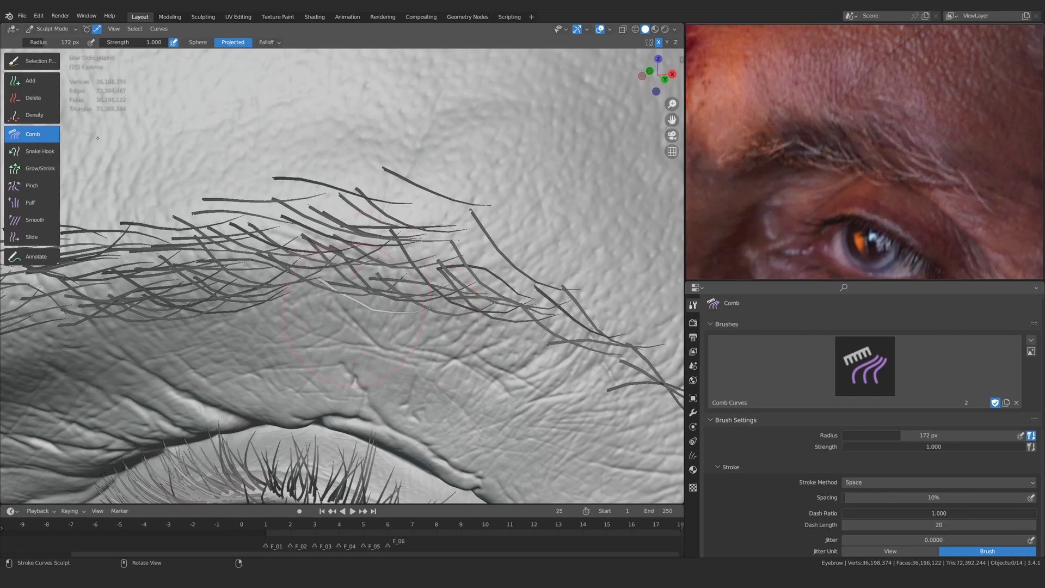
left_click(40, 152)
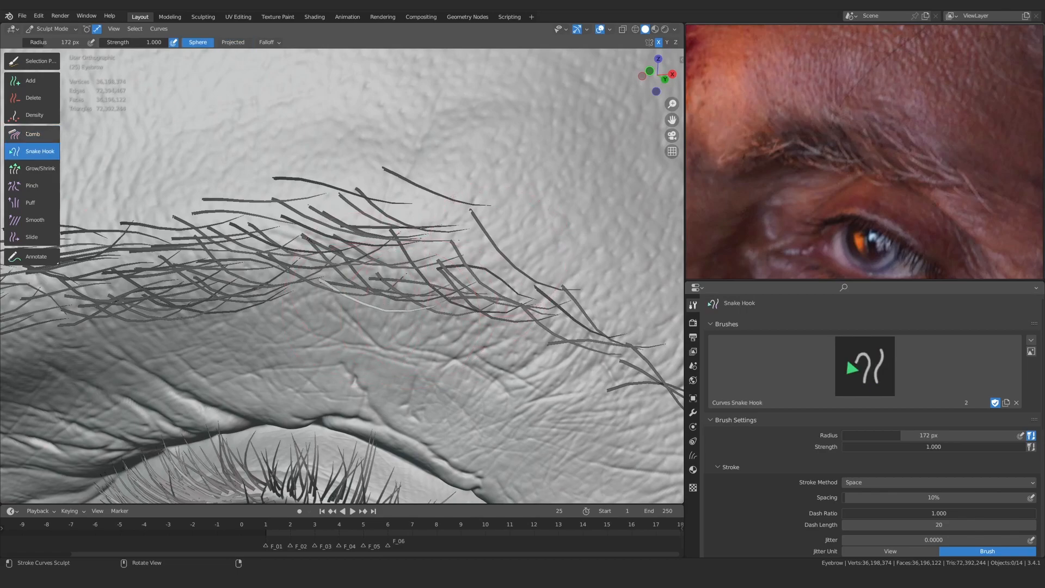
left_click(42, 134)
left_click_drag(329, 318, 379, 281, "alt")
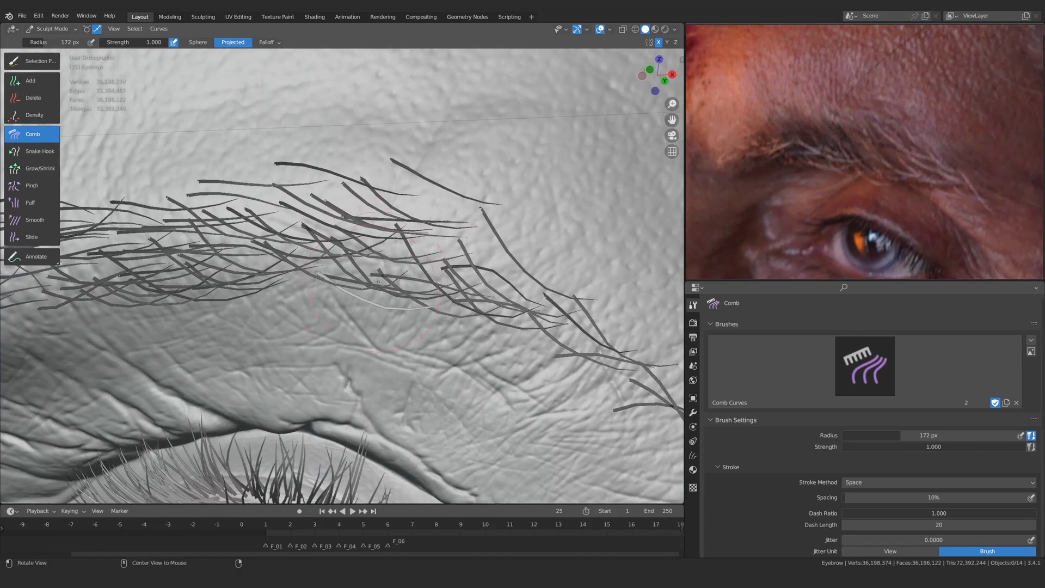
left_click_drag(424, 190, 371, 233, "ctrl+alt")
mouse_move(371, 233)
left_mouse_down("ctrl+alt")
mouse_move(373, 311)
mouse_move(368, 244)
left_mouse_up("ctrl+alt")
Examine the eyebrow's overall density and hair flow from near and far, with the Add brush ready
left_click(31, 81)
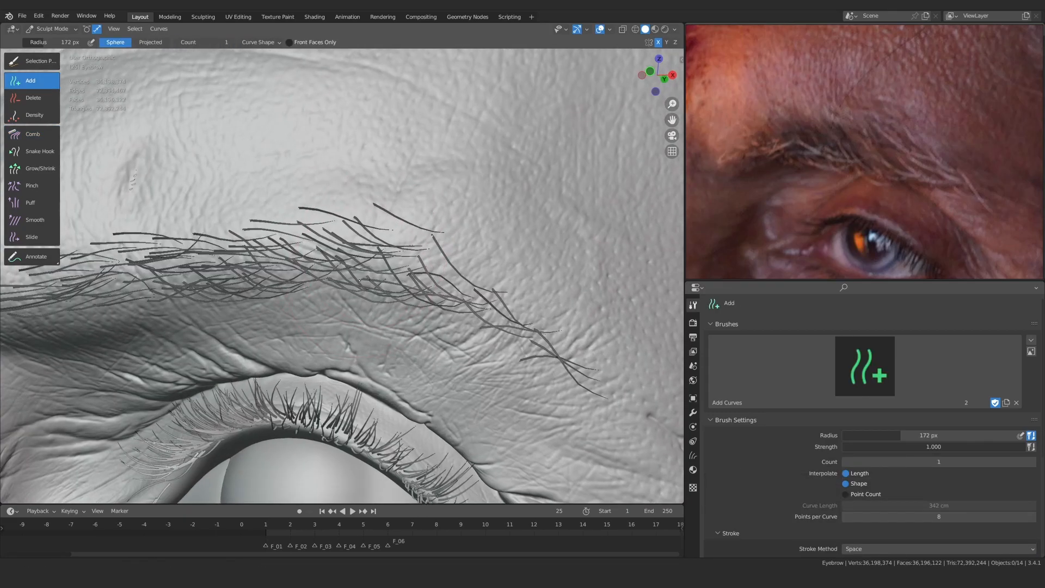
left_click_drag(359, 280, 362, 228, "ctrl+alt")
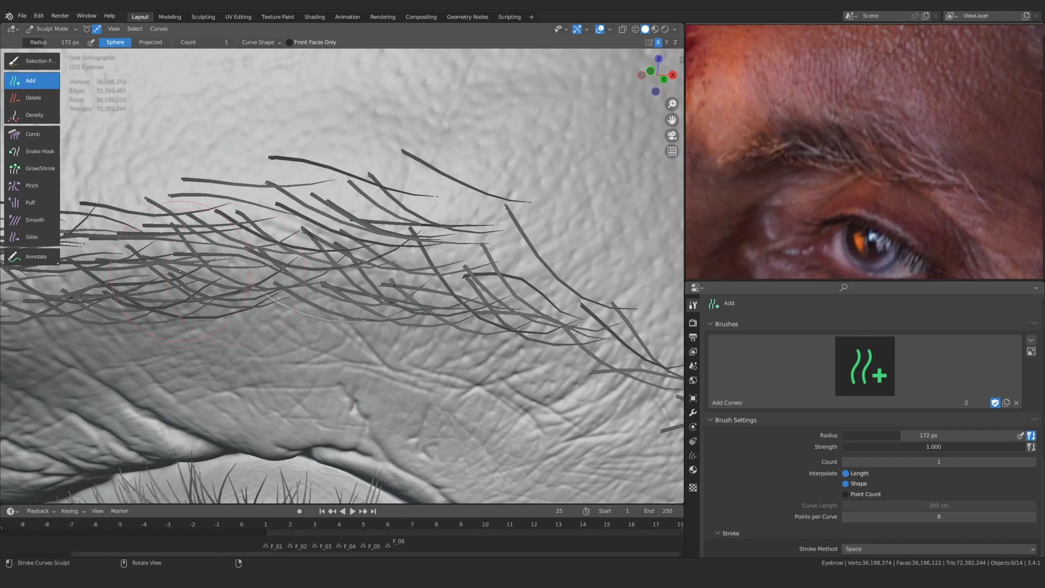
scroll(238, 255, "down", 6)
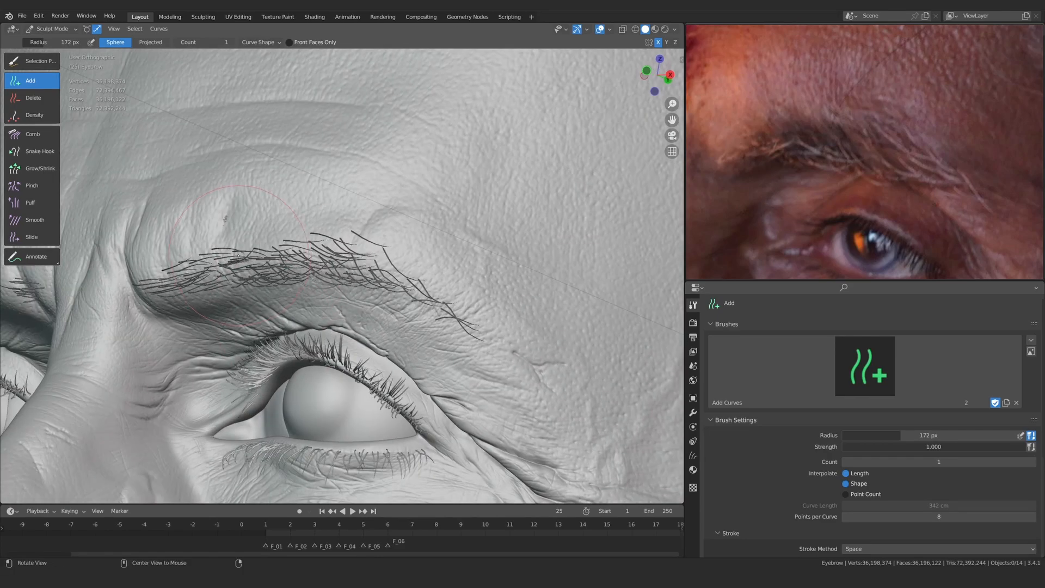
scroll(243, 253, "down", 3)
scroll(341, 237, "up", 5)
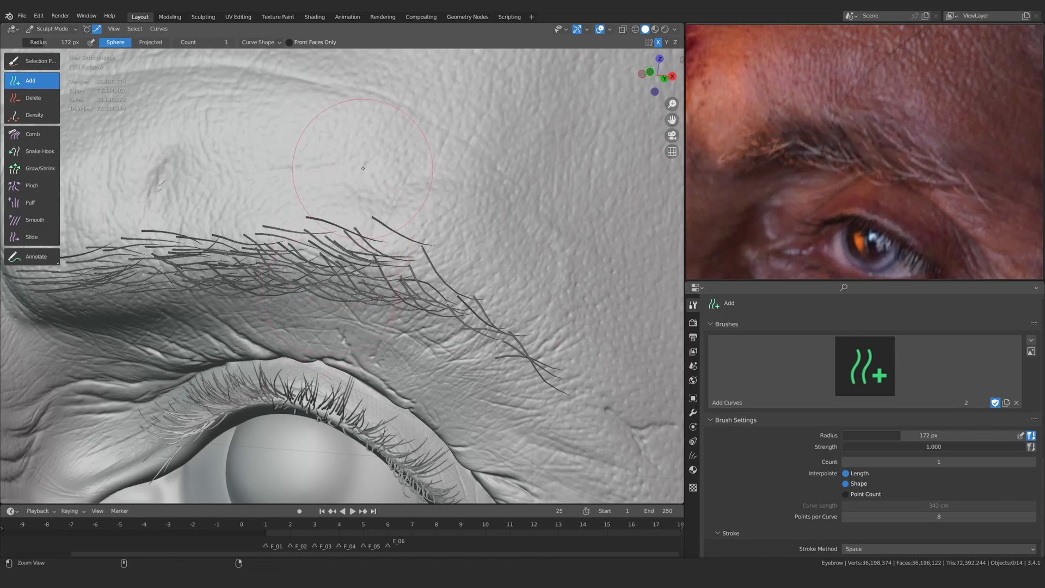
scroll(328, 283, "down", 6)
scroll(319, 216, "up", 5)
scroll(319, 217, "up", 8)
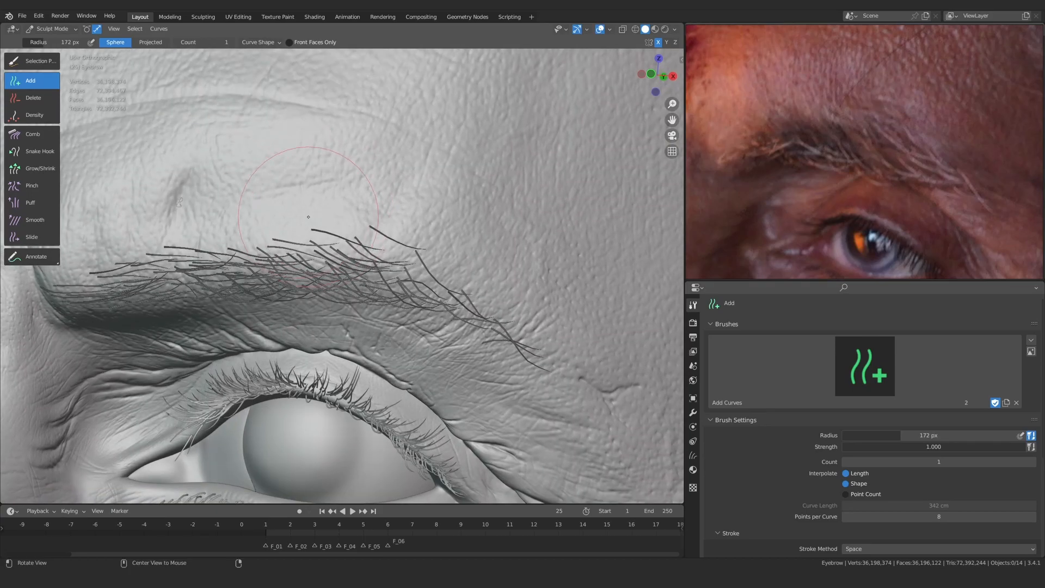
Paint-select a hair in the upper inner-to-middle eyebrow and comb it with the brush radius set to 187 px
mouse_move(351, 243)
middle_mouse_down("ctrl")
mouse_move(356, 231)
mouse_move(361, 263)
mouse_move(315, 245)
mouse_move(374, 266)
mouse_move(332, 256)
mouse_move(354, 250)
mouse_move(376, 275)
middle_mouse_up("ctrl")
key("f")
left_click(351, 269)
key("f")
left_click(46, 61)
left_click(353, 249)
left_click(39, 134)
key("f")
left_click(429, 266)
key("f")
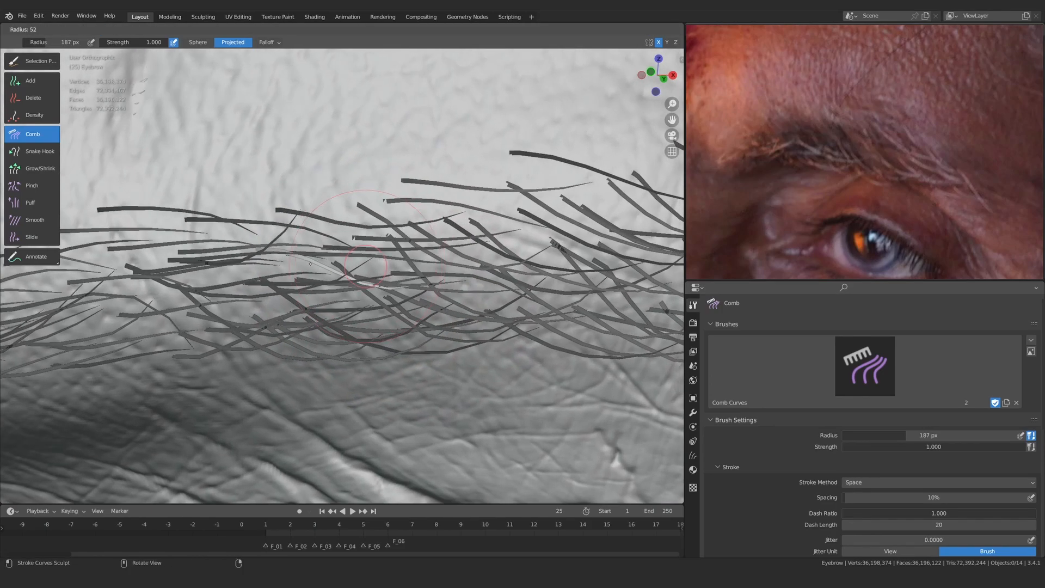
left_click(288, 260)
Reselect the upper inner-to-middle hair with Selection Paint and comb it with a 120 px brush radius
left_click(42, 61)
key("f")
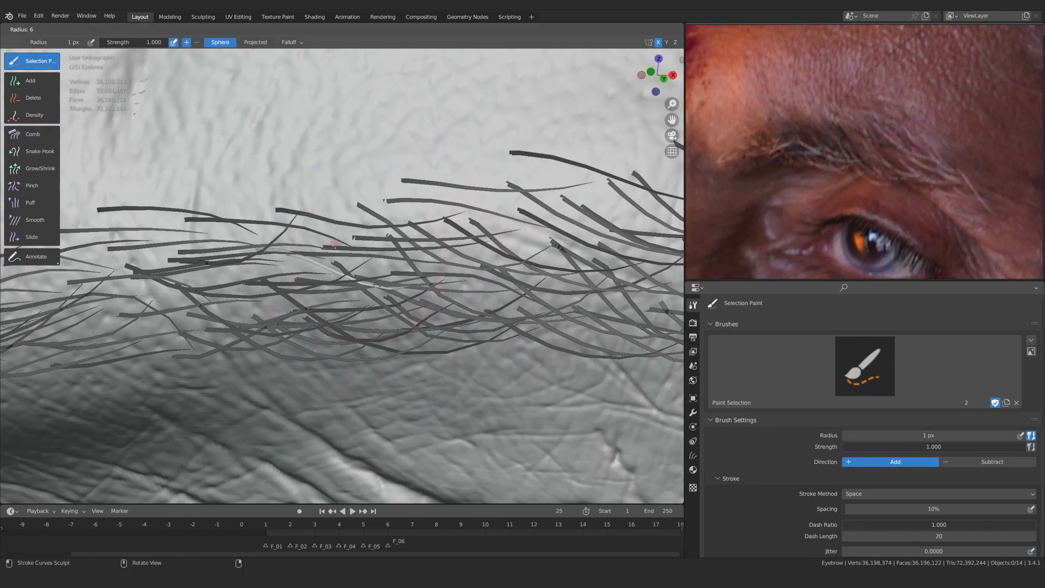
left_click(355, 256)
left_click(32, 134)
key("f")
mouse_move(329, 259)
middle_mouse_down("ctrl")
mouse_move(338, 288)
mouse_move(380, 270)
mouse_move(370, 260)
middle_mouse_up("ctrl")
left_click(384, 274)
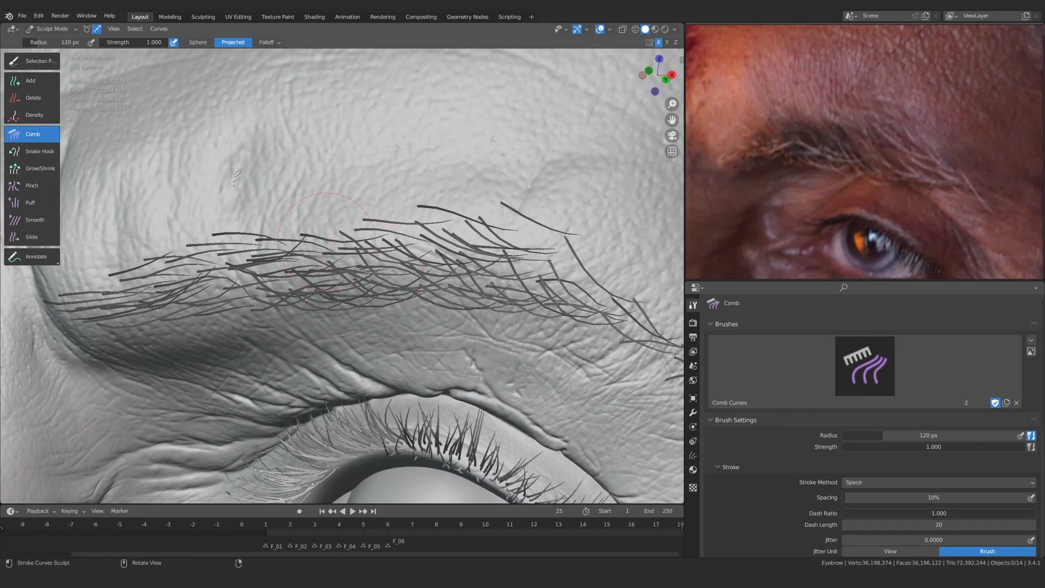
mouse_move(364, 222)
middle_mouse_down()
mouse_move(360, 299)
mouse_move(354, 234)
middle_mouse_up()
middle_click_drag(348, 299, 350, 271, "ctrl")
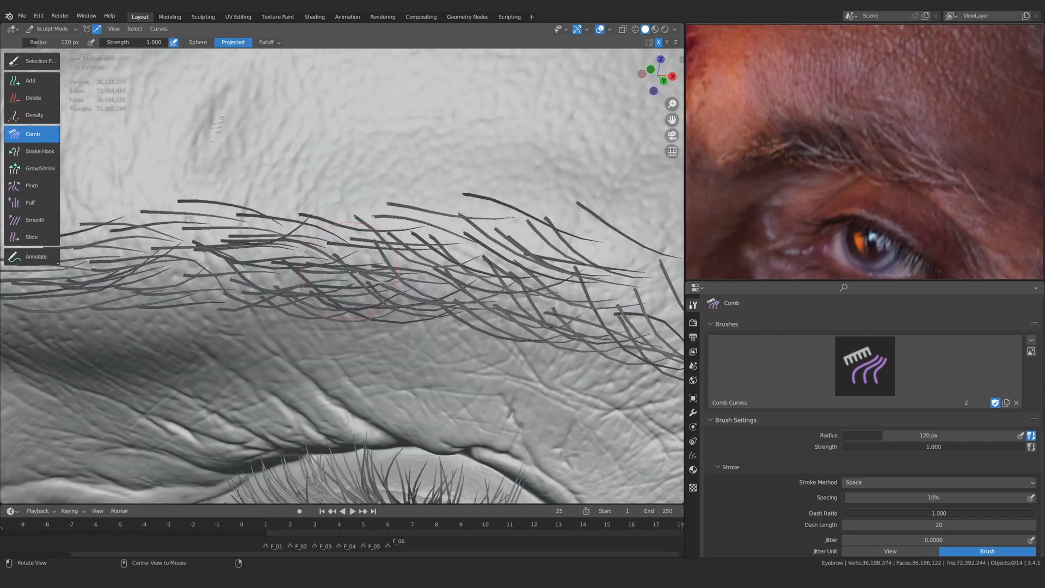
Paint-select two overlapping hairs in the upper middle eyebrow using a 19 px selection brush
left_click(43, 62)
key("f")
left_click(329, 246)
middle_click_drag(329, 246, 343, 218, "ctrl")
key("f")
left_click(367, 229)
left_click(371, 227)
left_click(380, 241)
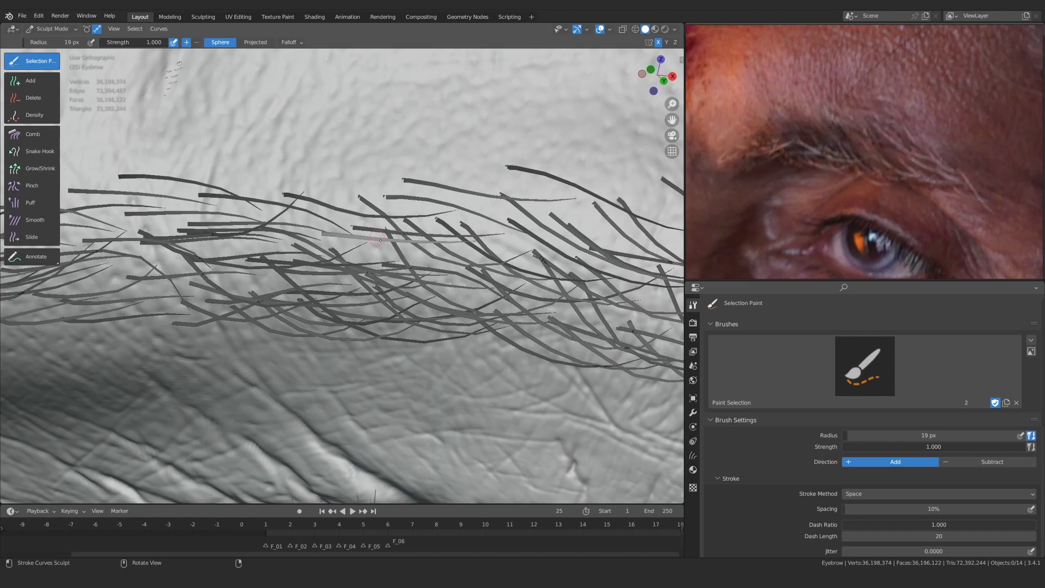
left_click(375, 231, "shift")
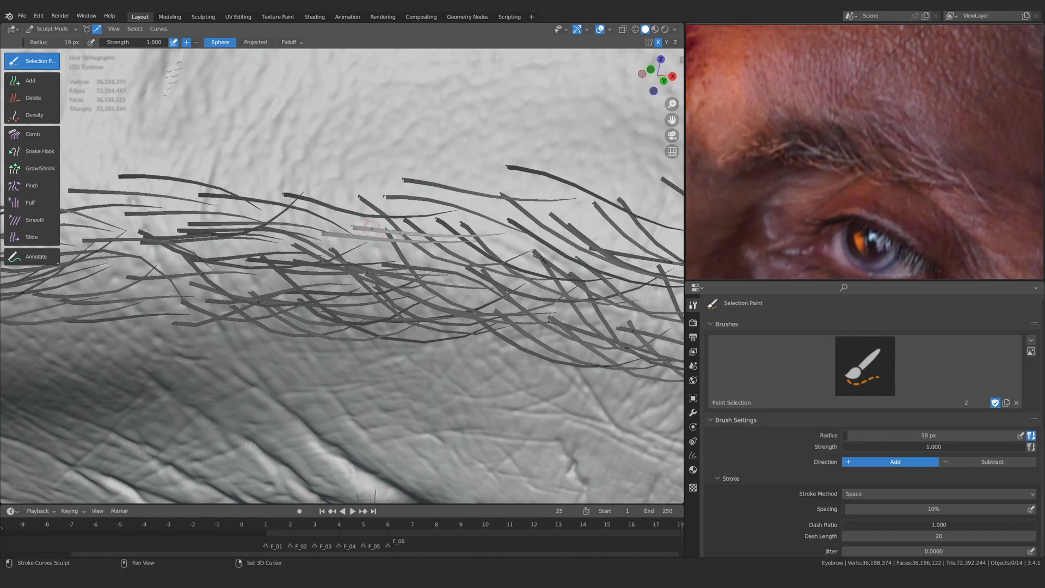
Set the Comb radius to 139 px and comb the selected upper-middle hairs to follow the eyebrow's flow
key("c")
key("f")
middle_click_drag(373, 229, 380, 249, "ctrl")
left_click(397, 254)
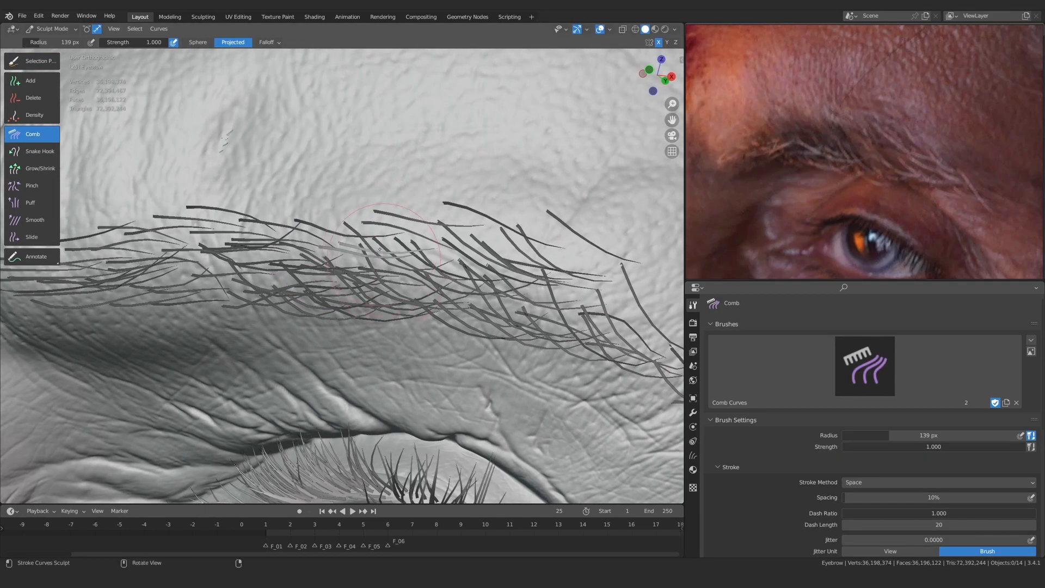
mouse_move(342, 241)
left_mouse_down()
mouse_move(354, 268)
mouse_move(401, 258)
left_mouse_up()
mouse_move(401, 258)
middle_mouse_down("ctrl")
mouse_move(120, 272)
mouse_move(400, 251)
middle_mouse_up("ctrl")
middle_click_drag(325, 264, 309, 261)
Add one hair above the upper inner-to-middle eyebrow and comb it into the neighbouring hair flow
mouse_move(308, 261)
left_mouse_down("ctrl+alt")
mouse_move(163, 264)
mouse_move(327, 256)
mouse_move(369, 217)
left_mouse_up("ctrl+alt")
left_click(31, 80)
left_click_drag(369, 217, 348, 238, "ctrl+alt")
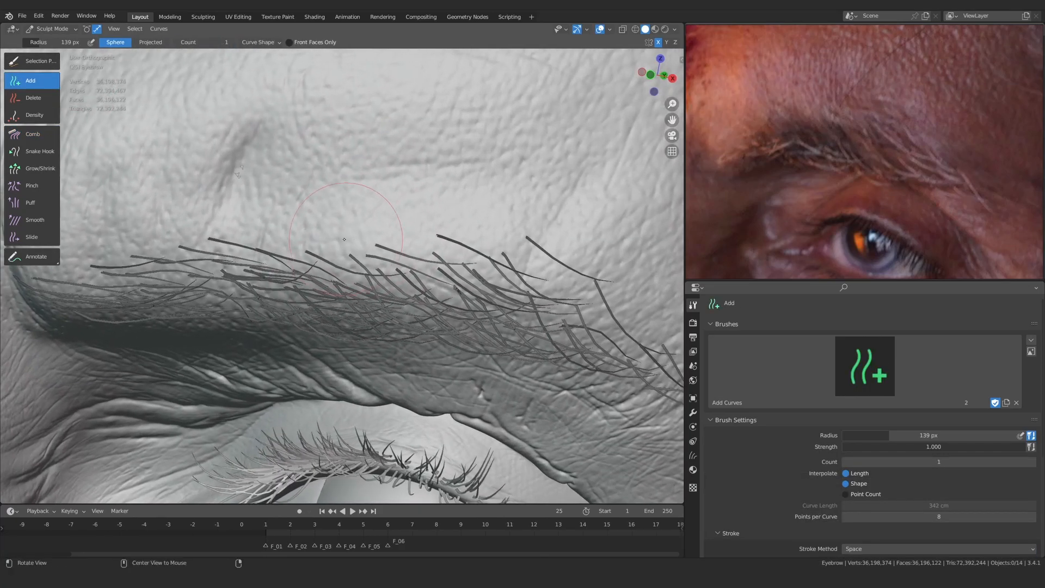
left_click(287, 223)
left_click(31, 134)
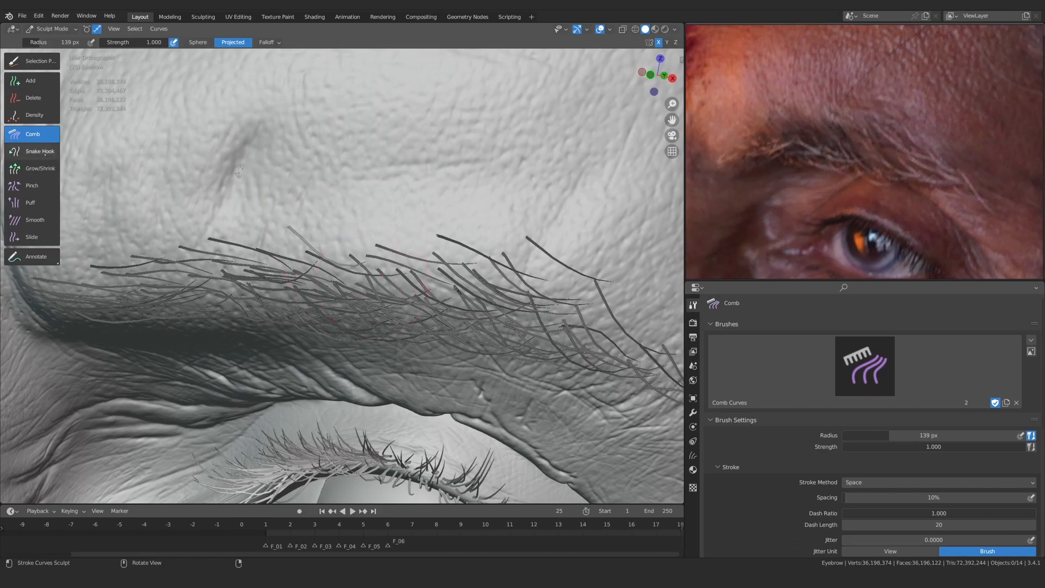
left_click(31, 152)
left_click(40, 134)
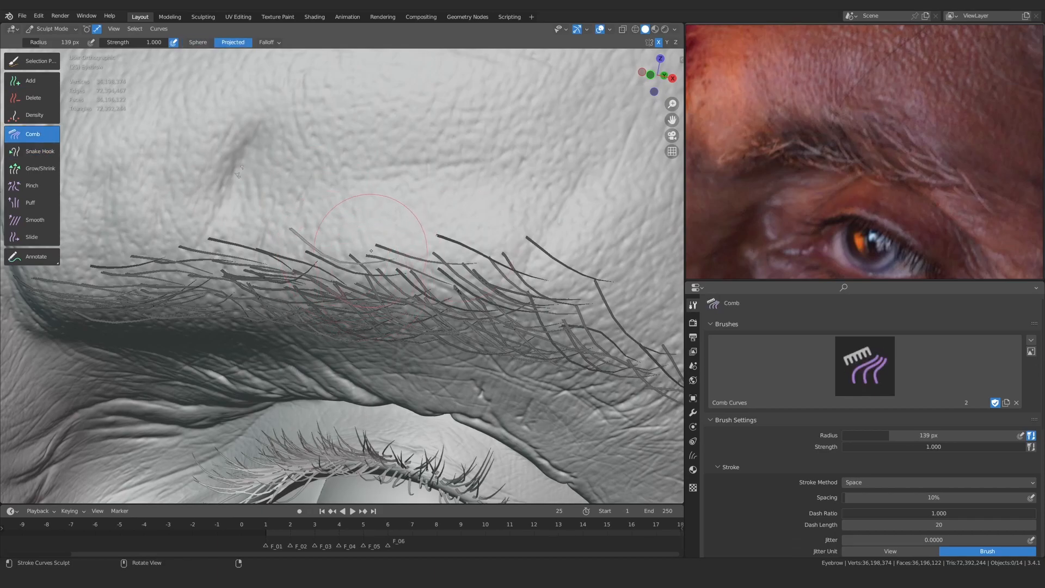
left_click_drag(318, 247, 348, 283)
Add a hair along the lower outer section of the eyebrow with the Add brush
middle_click_drag(466, 231, 446, 414, "ctrl")
middle_click_drag(283, 370, 337, 376)
mouse_move(321, 402)
middle_mouse_down("ctrl")
mouse_move(309, 343)
mouse_move(316, 278)
mouse_move(336, 291)
middle_mouse_up("ctrl")
middle_click_drag(405, 281, 389, 279)
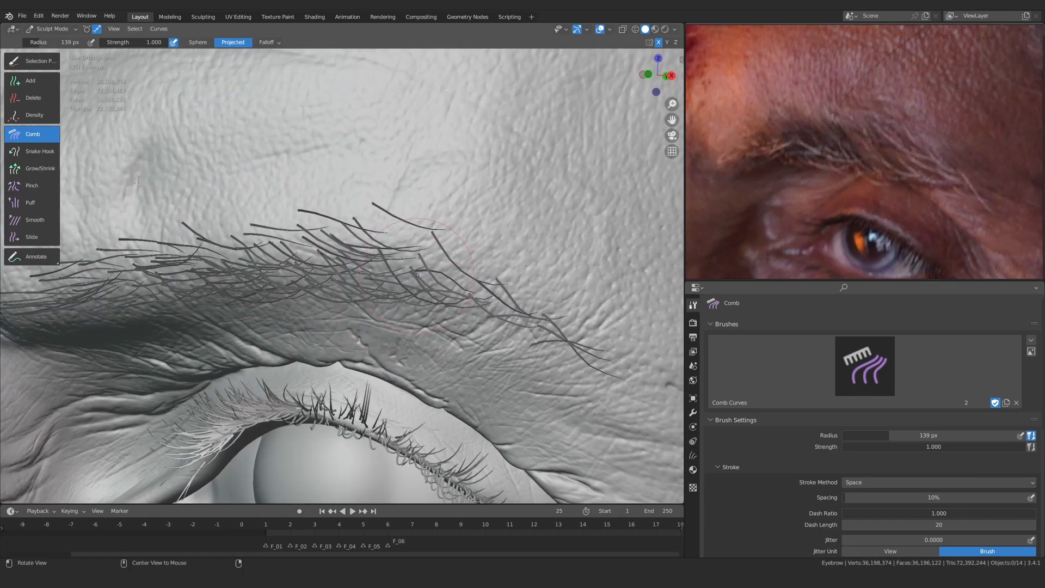
middle_click_drag(442, 321, 449, 306, "ctrl")
key("shift+a")
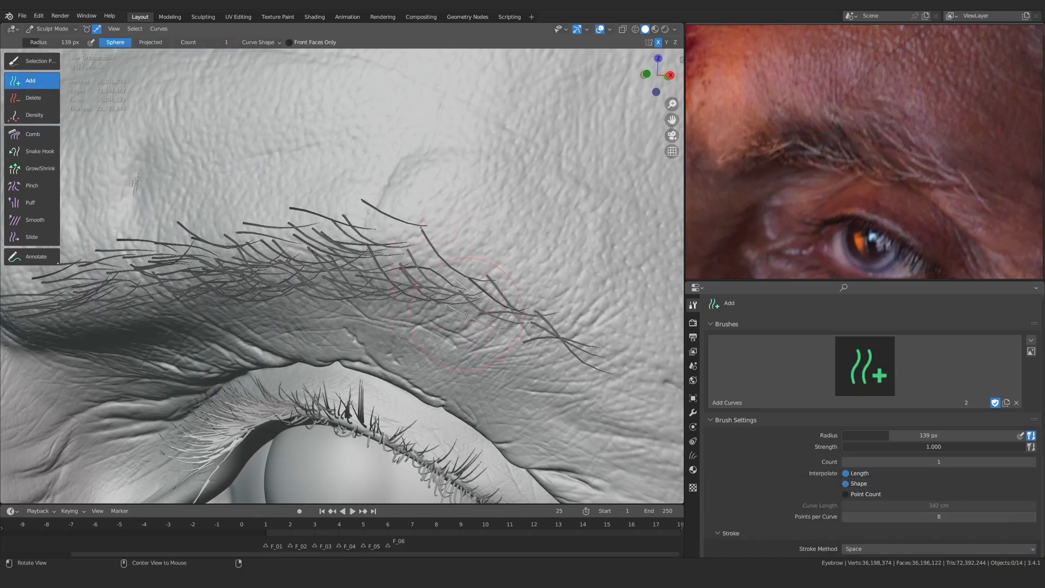
mouse_move(466, 314)
middle_mouse_down("ctrl")
mouse_move(469, 296)
mouse_move(499, 308)
mouse_move(486, 338)
middle_mouse_up("ctrl")
left_click(32, 134)
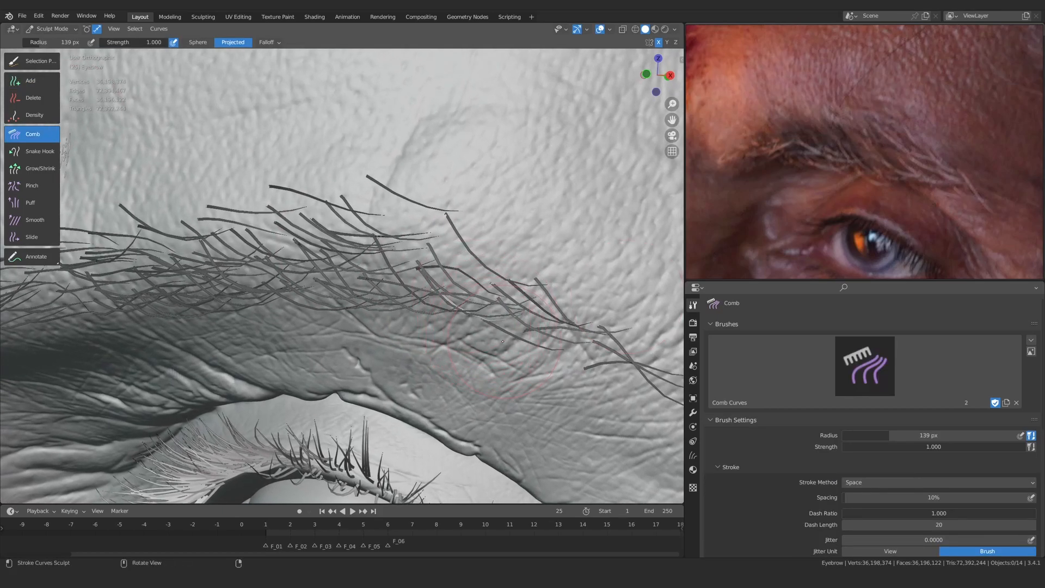
Set the Comb radius to 157 px and comb the new lower outer hair along the skin
key("k")
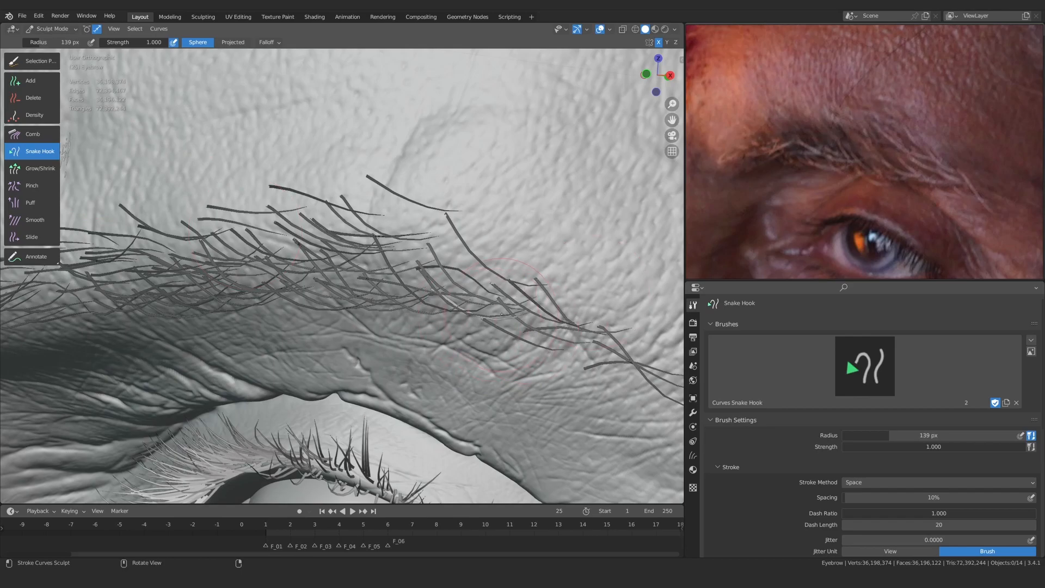
left_click(32, 134)
mouse_move(503, 256)
middle_mouse_down("ctrl")
mouse_move(516, 305)
mouse_move(500, 324)
mouse_move(493, 291)
middle_mouse_up("ctrl")
key("f")
left_click(524, 306)
left_click_drag(453, 311, 449, 331)
middle_click_drag(450, 329, 360, 272)
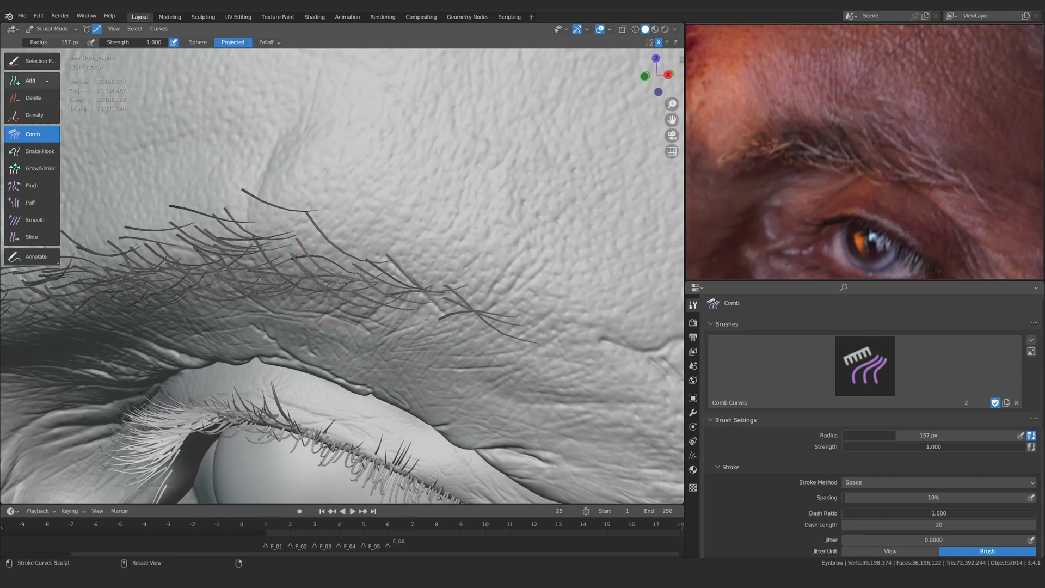
Add a hair in the outer eyebrow just before the tail and comb it downward to follow the arch
left_click(31, 81)
scroll(388, 287, "up", 1)
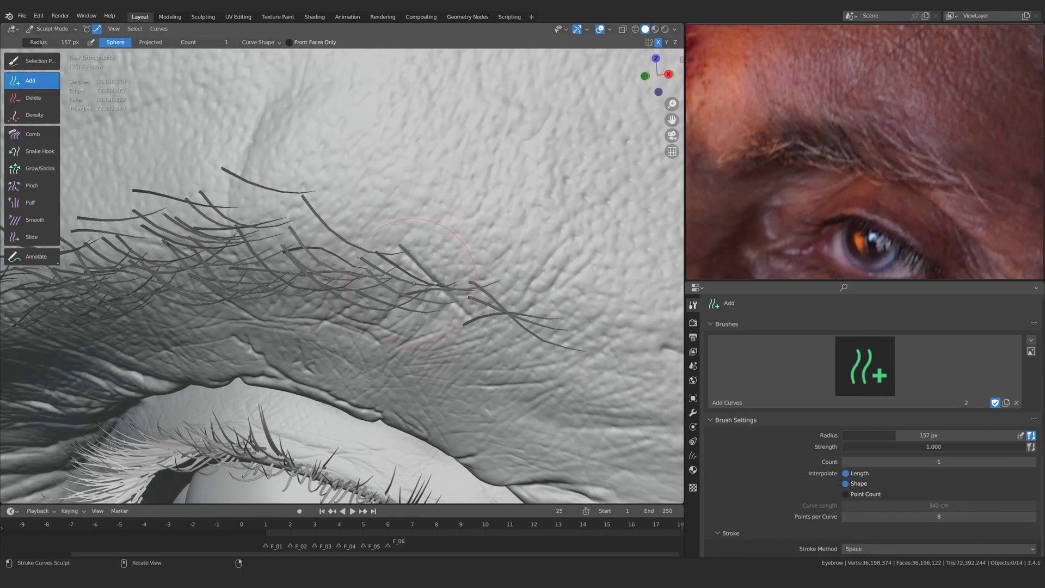
left_click(33, 134)
scroll(435, 294, "down", 1)
middle_click_drag(446, 300, 427, 293)
left_click_drag(428, 288, 432, 321)
Add a hair over the eyebrow tail, comb it toward the tail end and smooth its curve
scroll(433, 319, "up", 2)
mouse_move(433, 319)
middle_mouse_down()
mouse_move(441, 318)
mouse_move(423, 314)
middle_mouse_up()
left_click(41, 83)
left_click(426, 244)
left_click(37, 134)
middle_click_drag(311, 237, 444, 248)
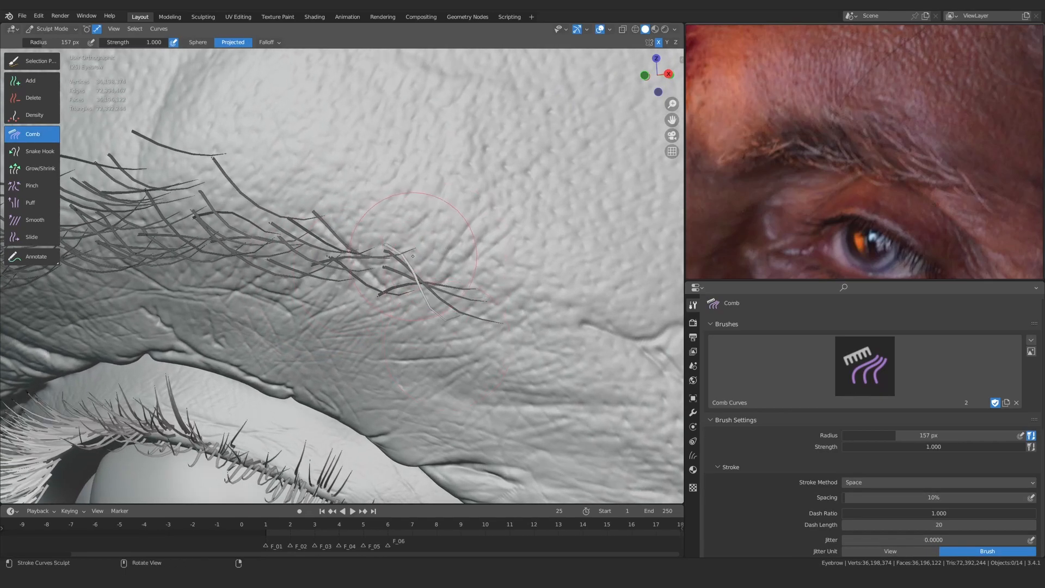
key("s")
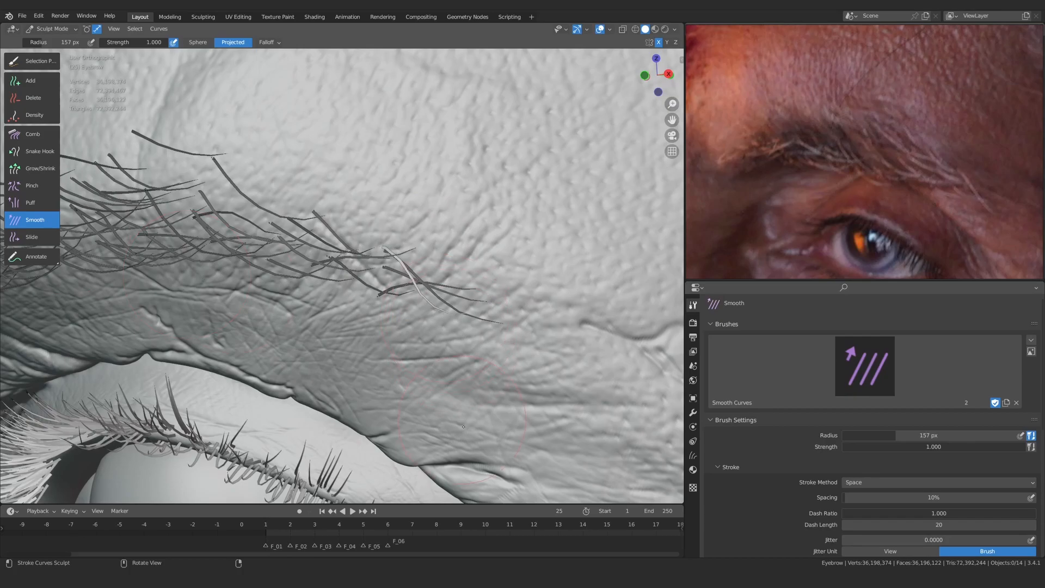
Add several single hairs in the gaps of the outer-middle eyebrow and along its lower edge
left_click(31, 81)
left_click_drag(381, 228, 417, 304, "ctrl+alt")
mouse_move(416, 304)
left_mouse_down("alt")
mouse_move(456, 314)
mouse_move(435, 310)
left_mouse_up("alt")
left_click_drag(414, 294, 365, 289, "ctrl+alt")
left_click(251, 244)
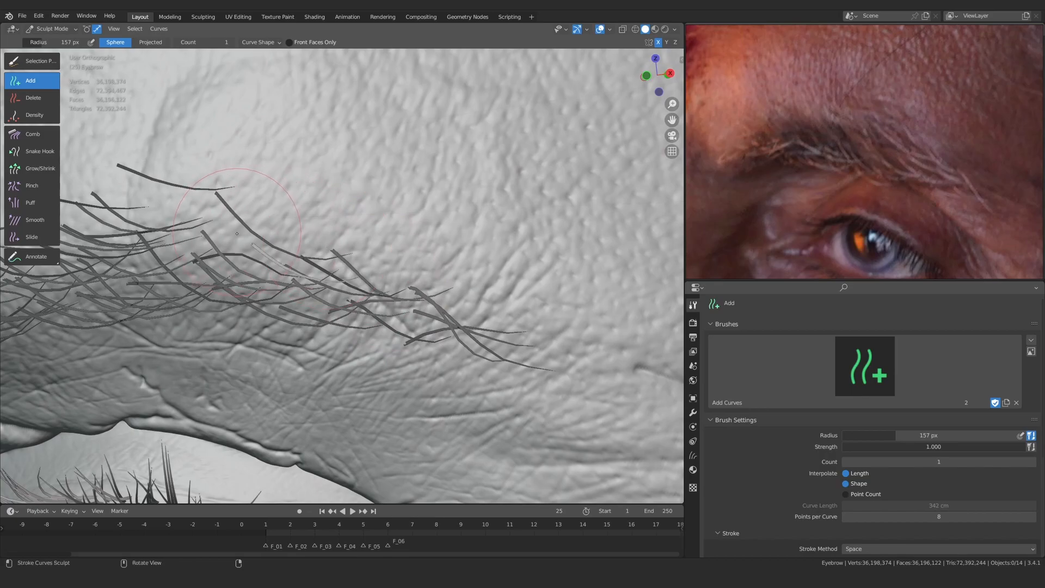
left_click(372, 286)
left_click(290, 307)
left_click_drag(304, 282, 348, 349, "ctrl+alt")
mouse_move(343, 349)
left_mouse_down("ctrl+alt")
mouse_move(322, 281)
mouse_move(341, 295)
mouse_move(353, 309)
mouse_move(281, 292)
left_mouse_up("ctrl+alt")
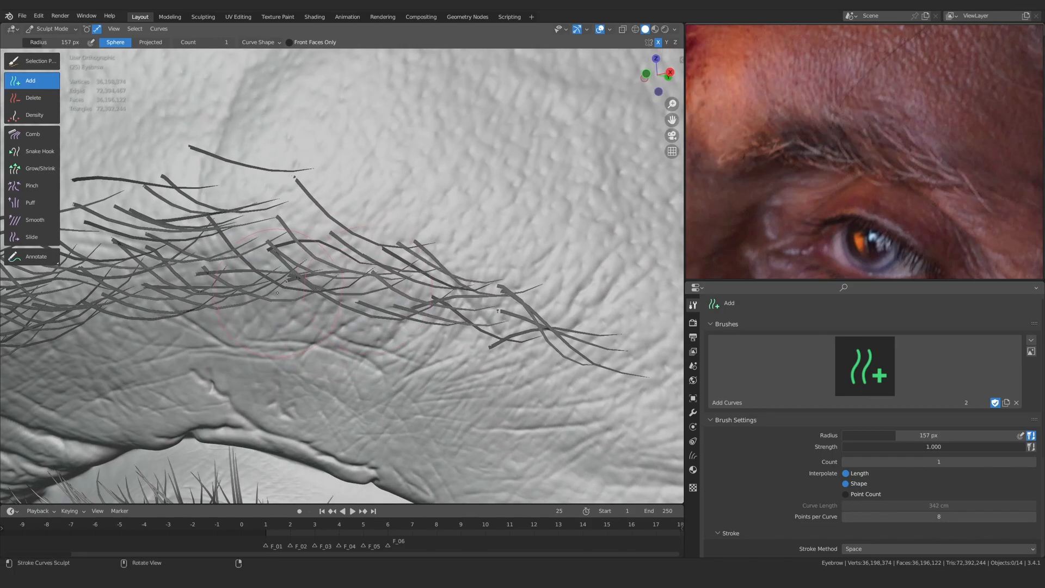
Comb and smooth the new lower outer-middle hair, using a 226 px Smooth radius and a 161 px Comb radius
left_click(32, 134)
left_click_drag(374, 286, 381, 324)
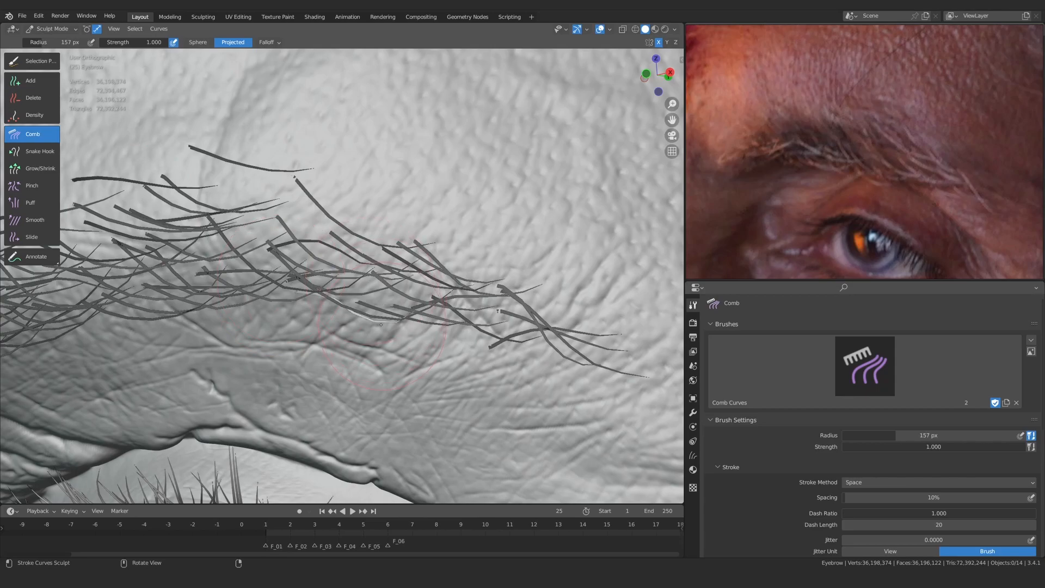
left_click_drag(339, 284, 345, 319)
key("s")
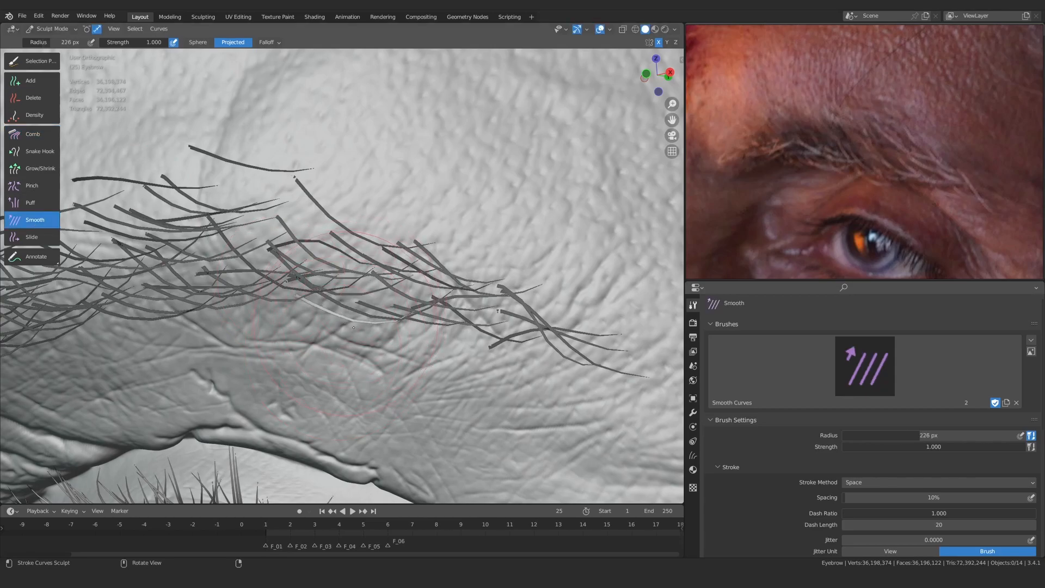
key("c")
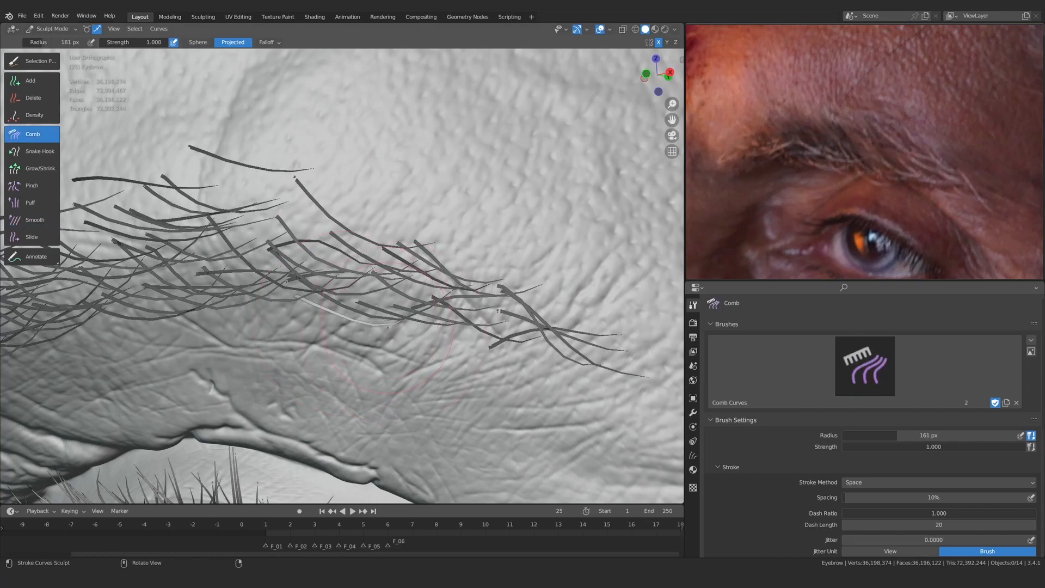
left_click_drag(388, 328, 366, 338, "ctrl+alt")
left_click_drag(337, 288, 303, 264, "alt")
Add a hair below the lower edge of the middle eyebrow and comb it with a 161 px brush
left_click(31, 82)
left_click(305, 279)
left_click(33, 134)
left_click_drag(359, 278, 370, 300, "alt")
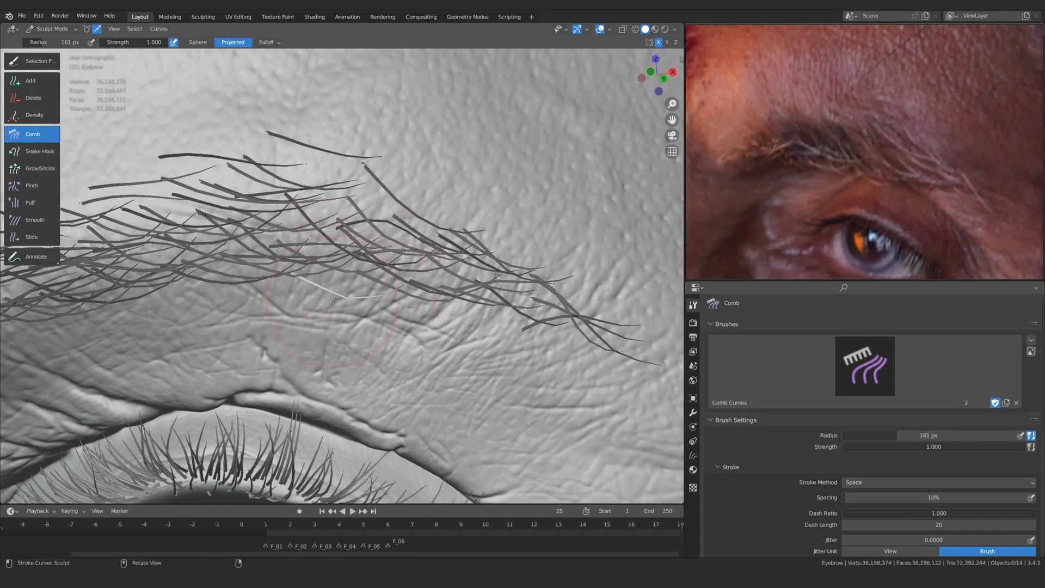
Smooth the new lower-edge hair in the middle eyebrow with a 179 px brush and switch back to combing
left_click(33, 219)
left_click_drag(375, 300, 450, 296, "ctrl+alt")
key("f")
left_click(458, 296)
left_click_drag(277, 307, 329, 308, "ctrl+alt")
mouse_move(329, 308)
left_mouse_down()
mouse_move(407, 306)
mouse_move(381, 308)
left_mouse_up()
left_click(33, 134)
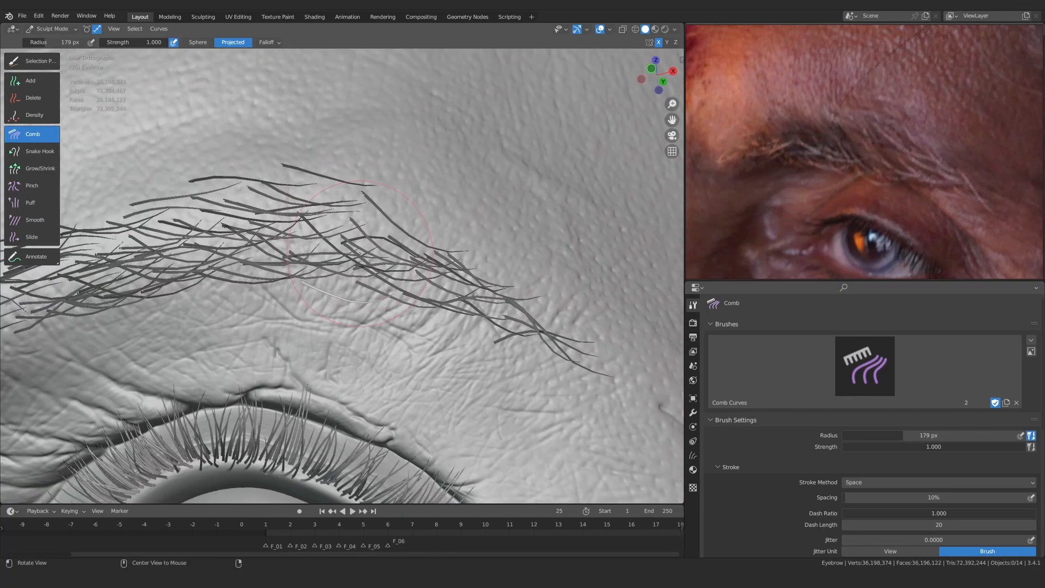
Add another hair in the lower middle eyebrow and comb it with a 179 px brush
left_click(31, 81)
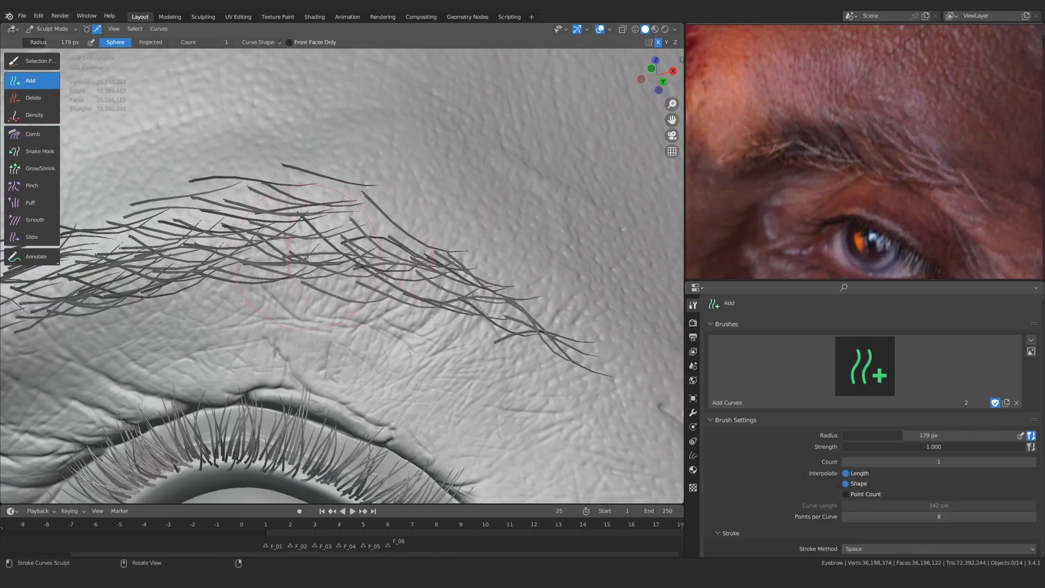
left_click(32, 134)
mouse_move(283, 239)
middle_mouse_down()
mouse_move(327, 245)
mouse_move(296, 253)
middle_mouse_up()
mouse_move(348, 257)
left_mouse_down()
mouse_move(365, 317)
mouse_move(319, 305)
mouse_move(329, 310)
left_mouse_up()
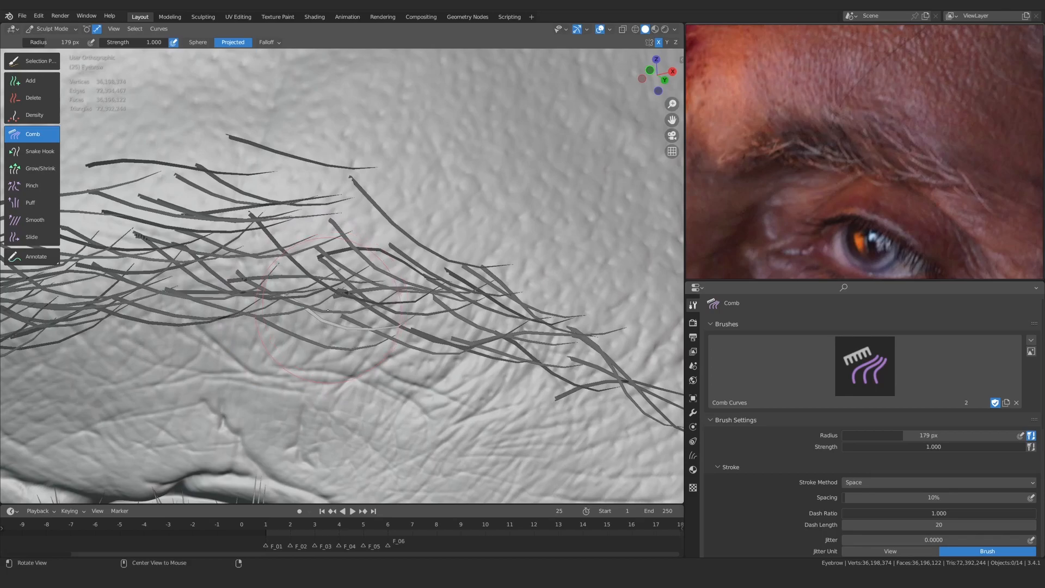
Add a hair slightly further inward in the lower middle eyebrow and comb it to match its neighbours
left_click(31, 80)
left_click(210, 282)
left_click(34, 135)
left_click_drag(327, 267, 315, 280, "ctrl+alt")
left_click_drag(315, 281, 307, 287, "alt")
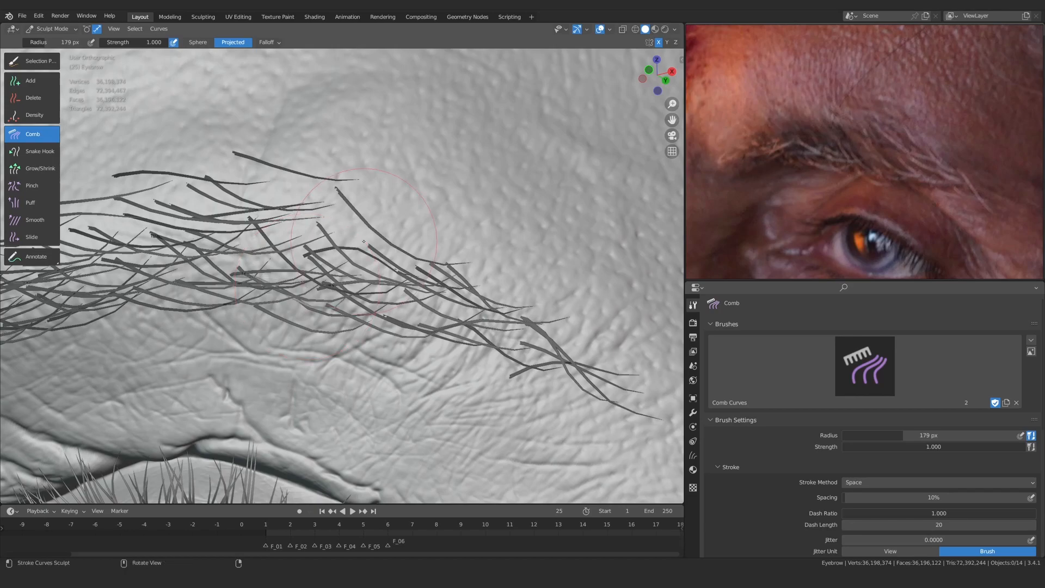
mouse_move(317, 283)
left_mouse_down()
mouse_move(338, 306)
mouse_move(270, 265)
left_mouse_up()
Set up the Density brush with a 59 px radius and a minimum distance of 0.055 cm
scroll(281, 303, "down", 8)
scroll(436, 209, "up", 8)
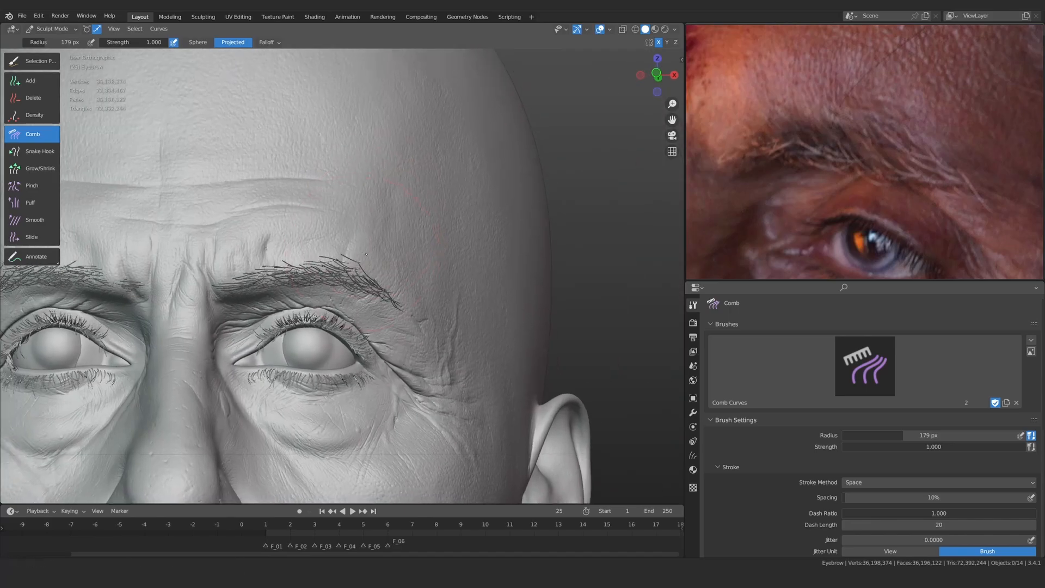
scroll(435, 209, "down", 2)
left_click(34, 115)
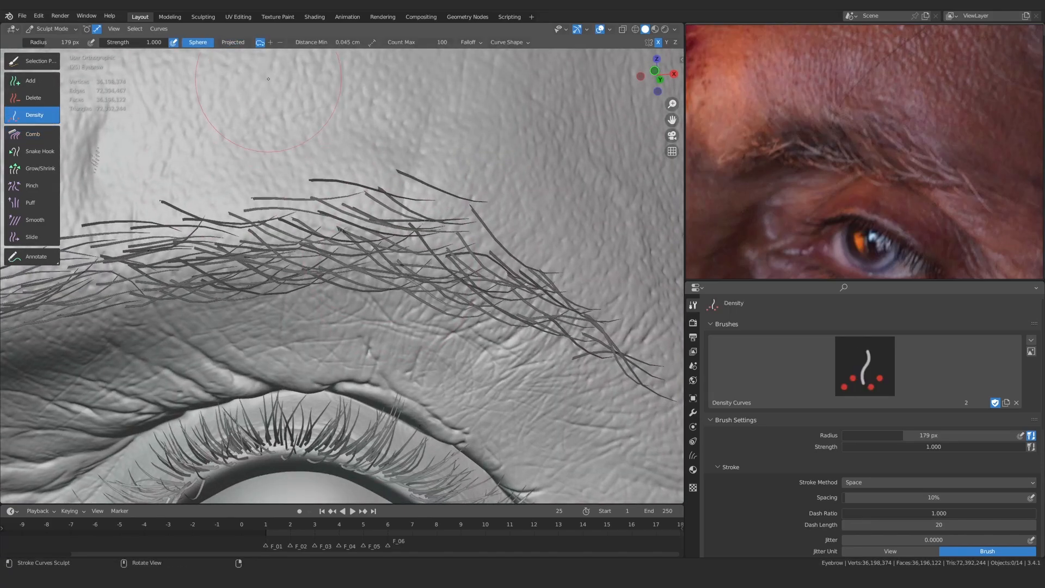
key("shift+r")
key("f")
left_click(367, 225)
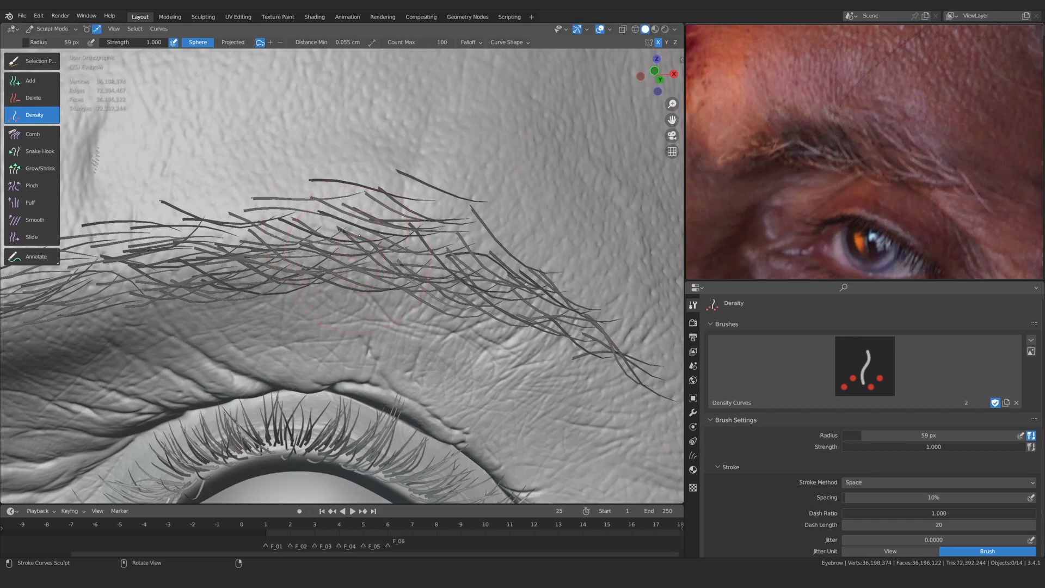
Try a Density stroke across the middle eyebrow and undo it
mouse_move(359, 235)
left_mouse_down()
mouse_move(381, 266)
mouse_move(337, 278)
left_mouse_up()
mouse_move(337, 278)
left_mouse_down("alt")
mouse_move(272, 272)
mouse_move(333, 264)
left_mouse_up("alt")
scroll(294, 277, "up", 3)
key("ctrl+z")
Set the Density minimum distance to 0.098 cm and paint extra hairs through the middle eyebrow
key("shift+r")
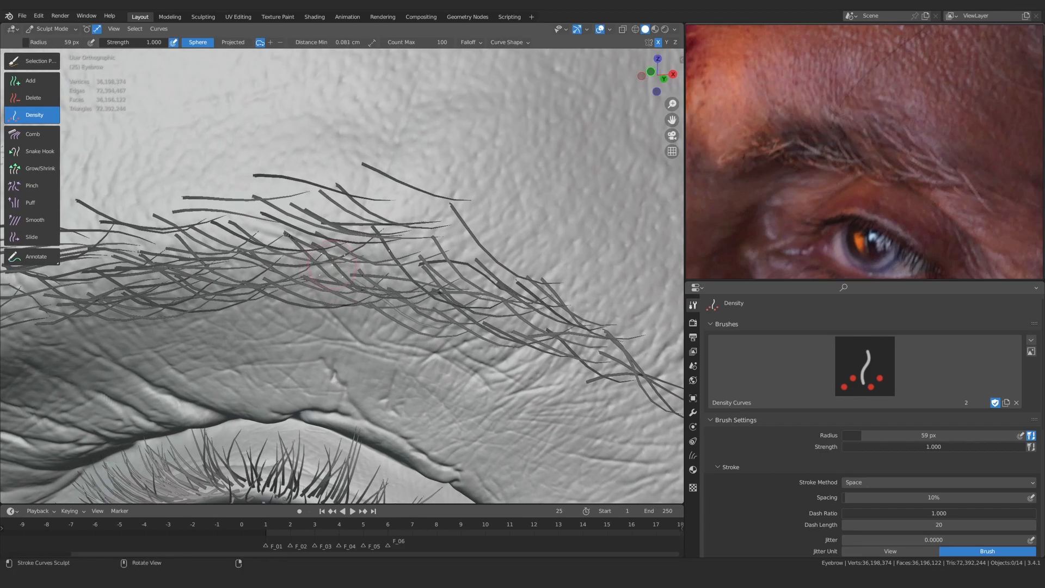
mouse_move(303, 275)
left_mouse_down()
mouse_move(336, 240)
mouse_move(92, 236)
mouse_move(287, 237)
left_mouse_up()
left_click_drag(289, 275, 333, 268)
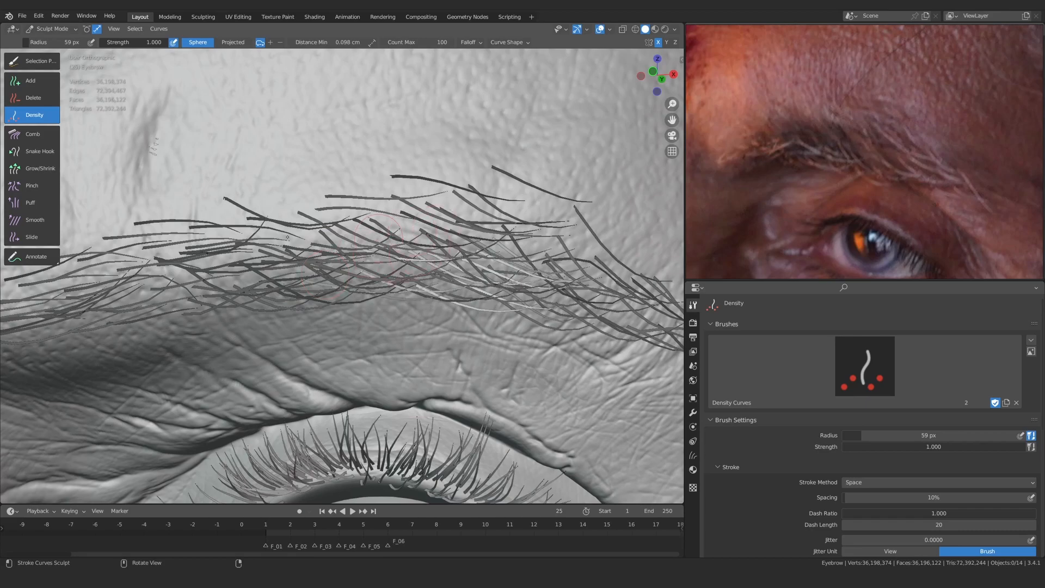
mouse_move(311, 248)
middle_mouse_down()
mouse_move(303, 243)
mouse_move(360, 247)
middle_mouse_up()
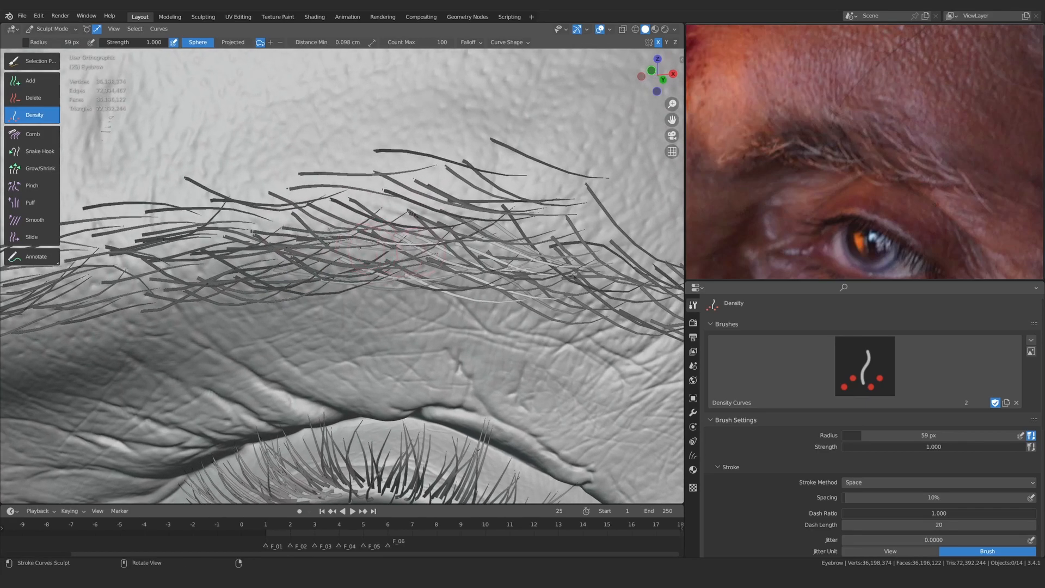
left_click_drag(272, 212, 228, 220)
Paint additional hairs with the Density brush through the inner section of the eyebrow
middle_click_drag(349, 220, 337, 250, "ctrl")
middle_click_drag(180, 272, 332, 285, "shift")
left_click_drag(304, 316, 389, 300)
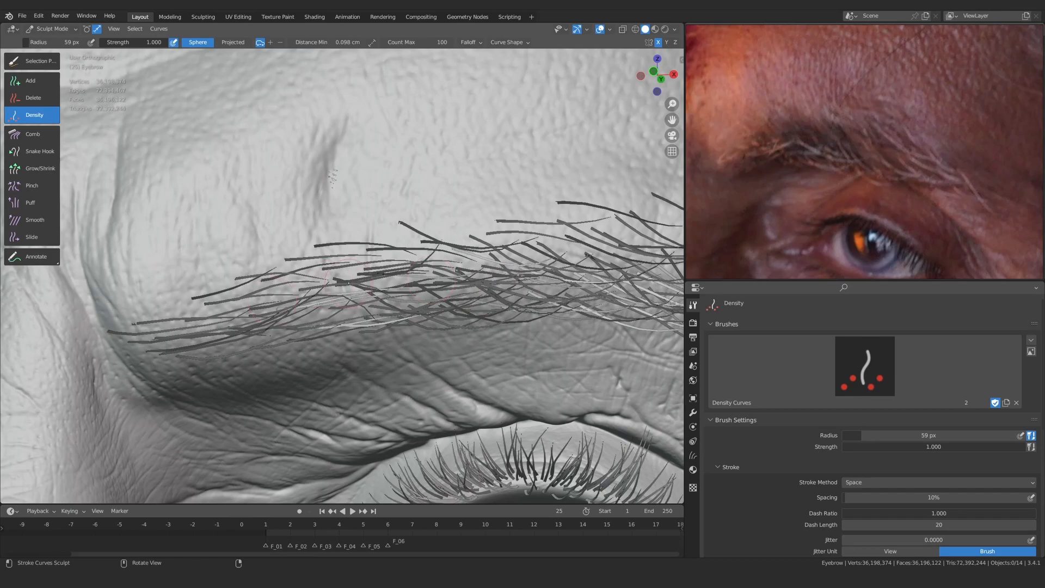
middle_click_drag(348, 283, 296, 292)
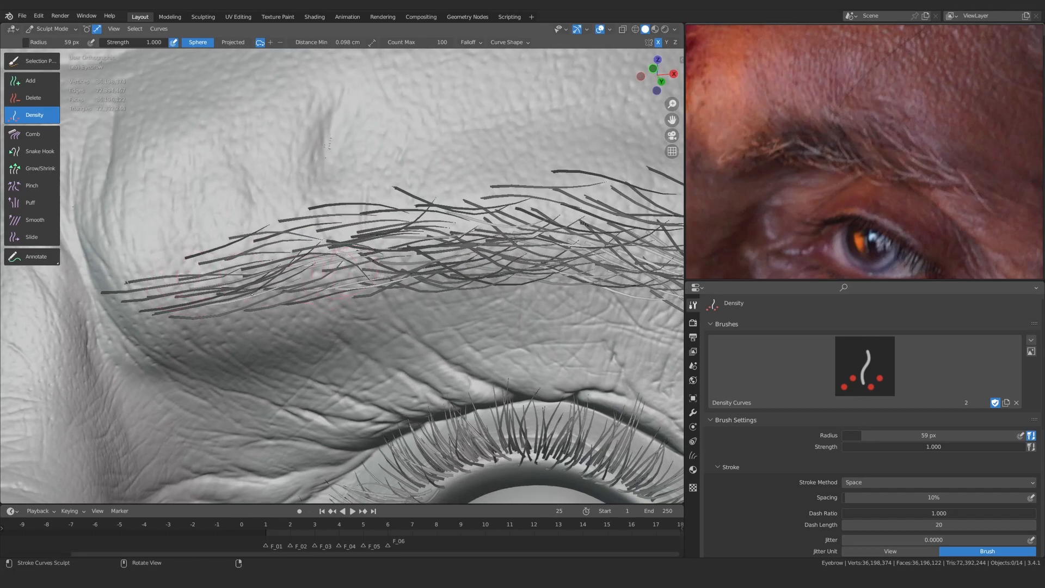
left_click_drag(196, 297, 187, 298)
Fill the remaining gaps in the inner half and middle of the eyebrow with more Density strokes
scroll(485, 282, "down", 5)
middle_click_drag(486, 283, 479, 302)
scroll(359, 273, "up", 5)
left_click_drag(333, 278, 256, 302)
middle_click_drag(441, 279, 419, 264)
left_click_drag(507, 261, 538, 263)
scroll(452, 262, "down", 4)
middle_click_drag(452, 261, 468, 262)
scroll(424, 266, "up", 2)
left_click_drag(350, 271, 266, 293)
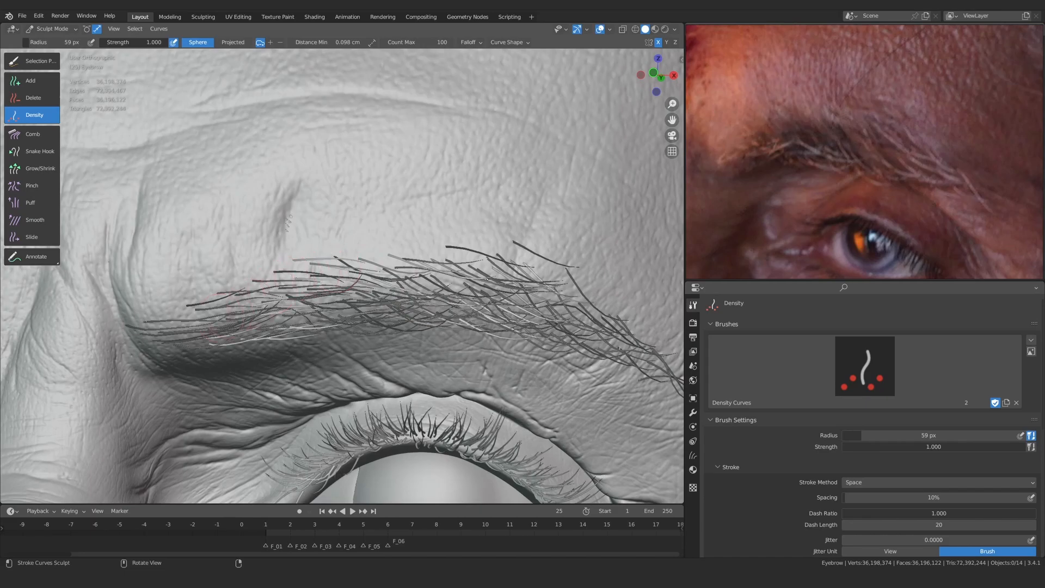
Paint Density hairs along the lower and upper edges of the outer eyebrow toward the tail, and check the fullness
scroll(266, 292, "down", 5)
scroll(506, 305, "up", 6)
scroll(506, 304, "up", 3)
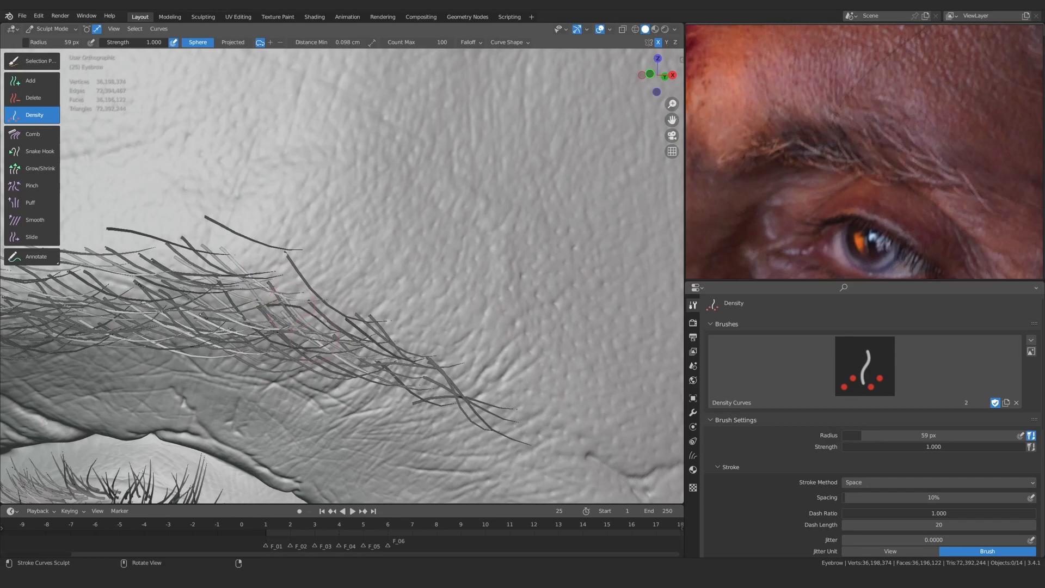
scroll(371, 360, "up", 1)
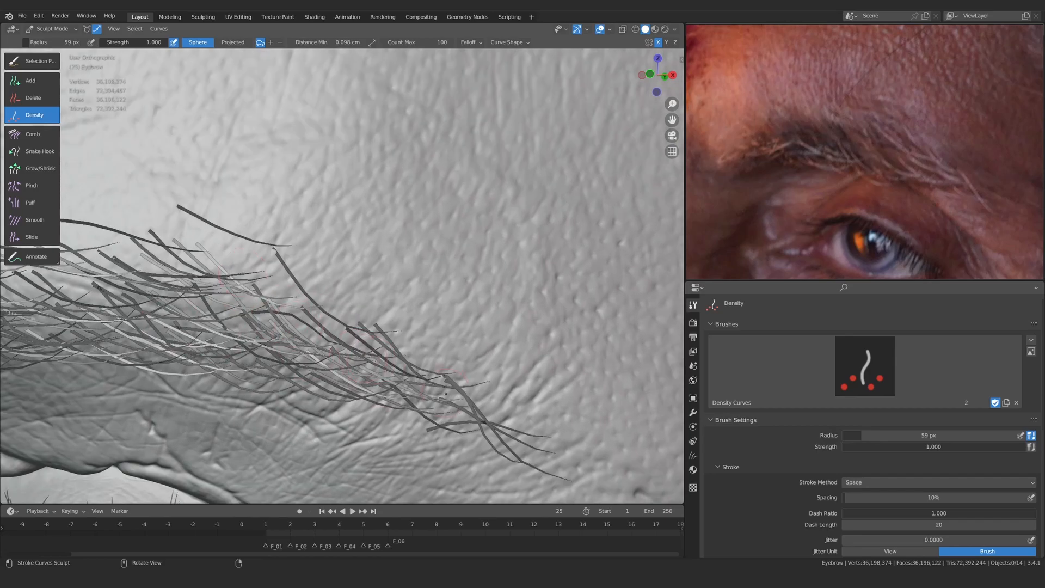
mouse_move(429, 402)
left_mouse_down()
mouse_move(326, 411)
mouse_move(203, 374)
left_mouse_up()
mouse_move(236, 250)
left_mouse_down()
mouse_move(293, 305)
mouse_move(416, 355)
left_mouse_up()
scroll(416, 348, "down", 8)
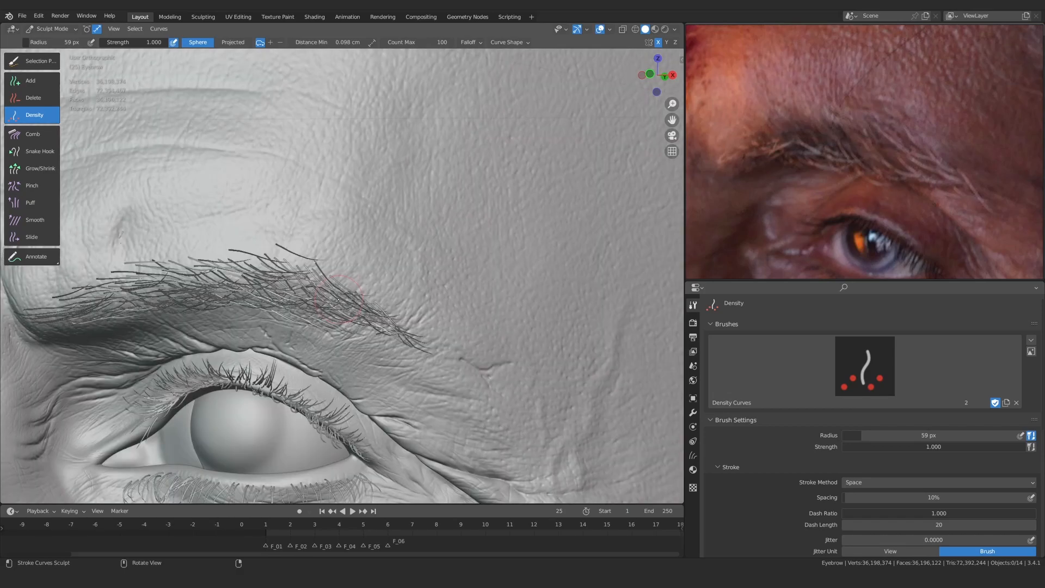
scroll(408, 273, "up", 5)
mouse_move(405, 266)
middle_mouse_down()
mouse_move(438, 276)
mouse_move(403, 257)
middle_mouse_up()
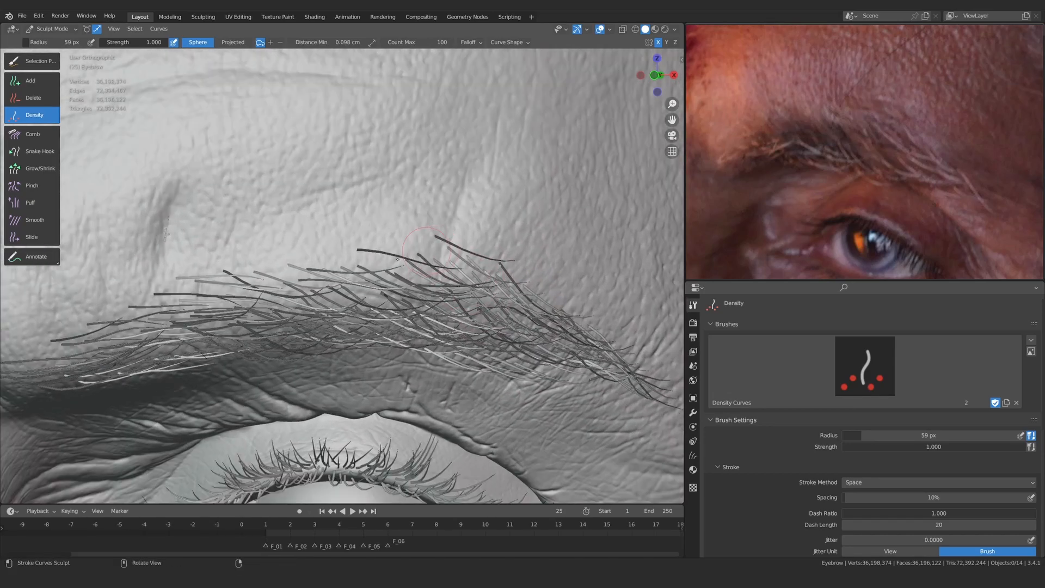
scroll(336, 263, "up", 2)
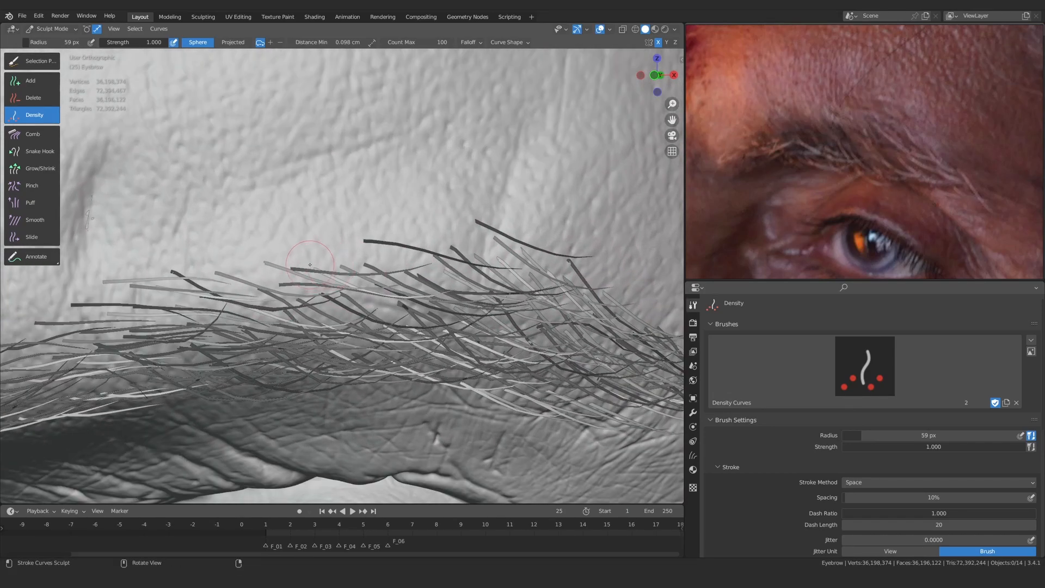
Paint a short Density stroke of extra hairs along the upper edge of the outer eyebrow near the arch
scroll(337, 253, "down", 3)
scroll(337, 253, "up", 1)
middle_click_drag(338, 253, 329, 255)
left_click_drag(375, 249, 401, 245)
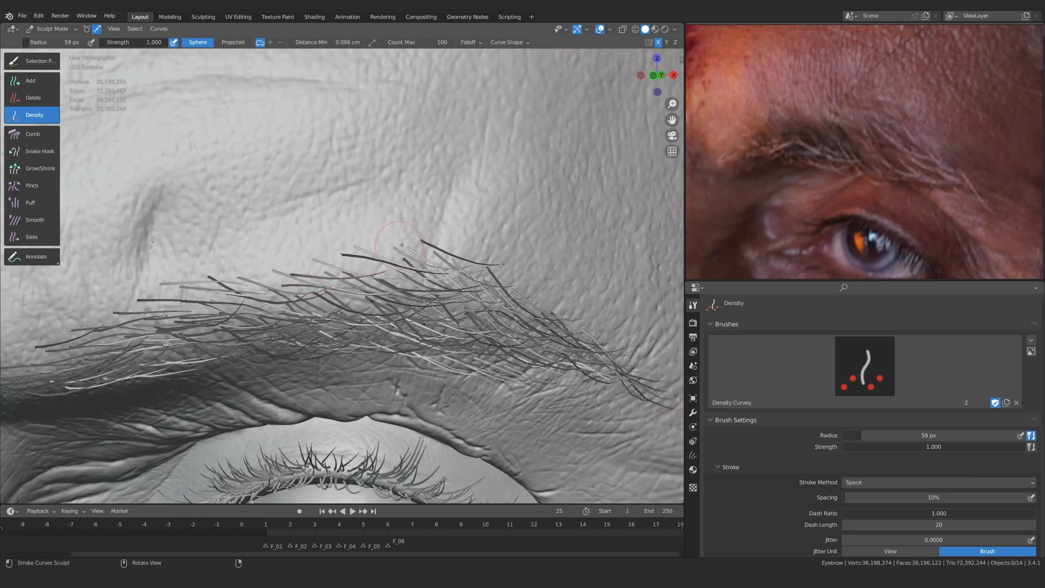
Examine both eyebrows from the front, near and far, comparing their shape and fullness with the photo reference
scroll(348, 248, "down", 15)
scroll(330, 245, "up", 7)
middle_click_drag(330, 245, 337, 310)
scroll(335, 257, "up", 7)
scroll(349, 304, "down", 7)
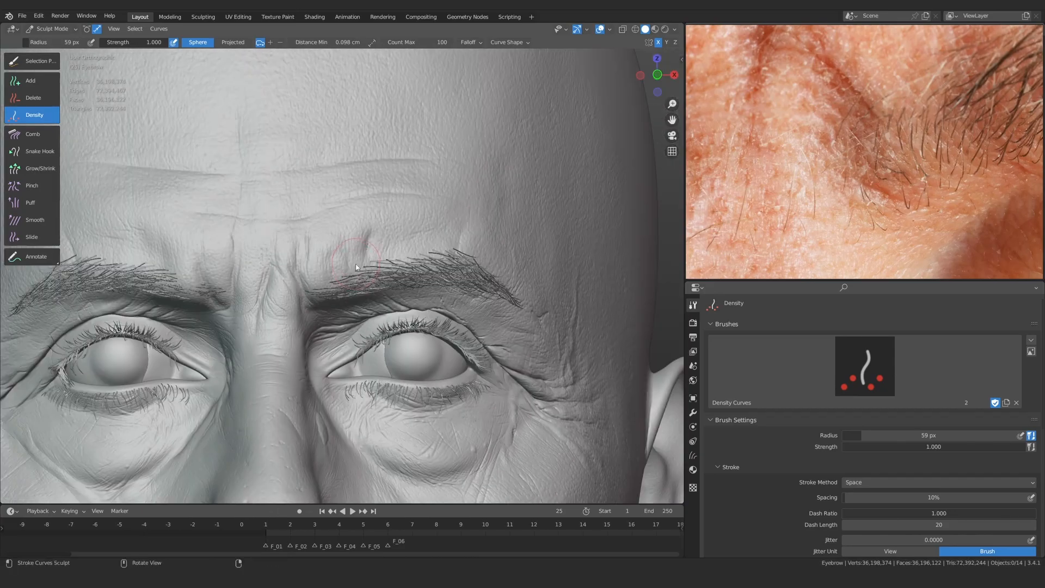
scroll(419, 283, "up", 5)
scroll(865, 153, "down", 2)
scroll(280, 315, "up", 3)
scroll(351, 270, "down", 14)
middle_click_drag(351, 261, 201, 343)
scroll(375, 308, "up", 6)
scroll(376, 306, "down", 8)
scroll(201, 343, "up", 10)
scroll(305, 321, "down", 5)
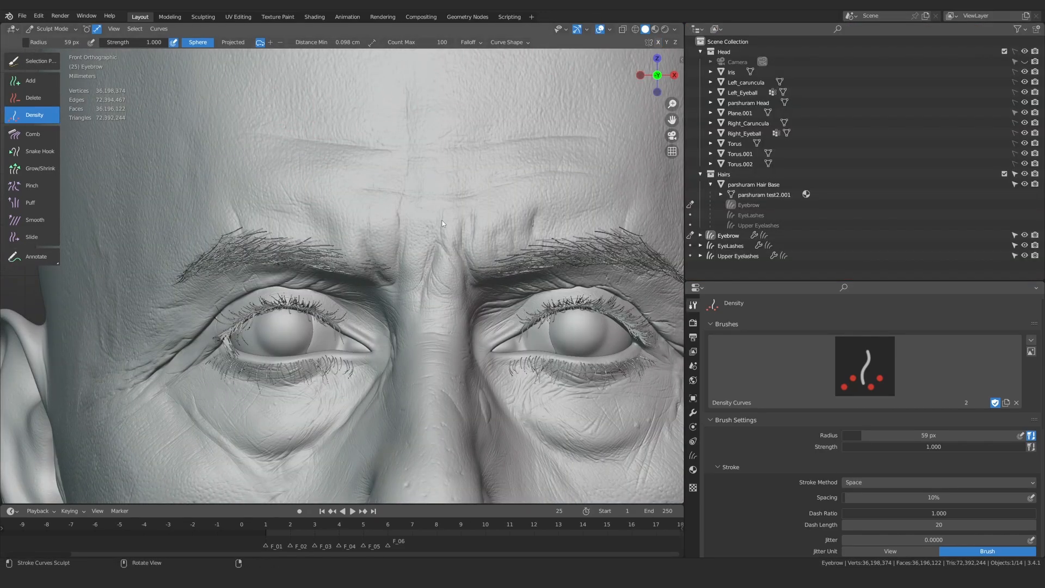
scroll(325, 229, "up", 2)
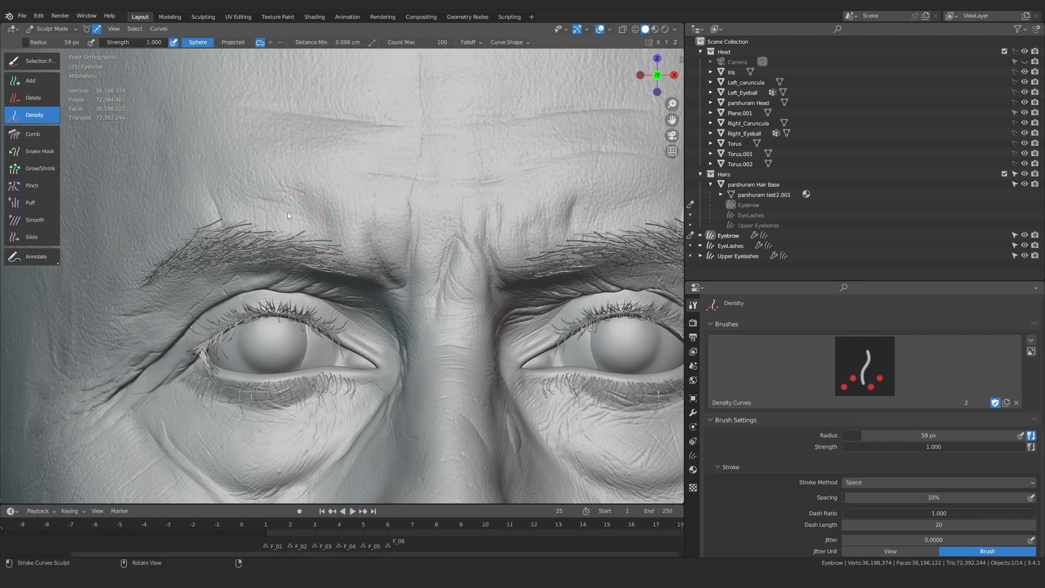
Switch to the Comb brush and set its radius to 188 px for working on the eyebrow
left_click(31, 134)
mouse_move(381, 302)
middle_mouse_down()
mouse_move(384, 331)
mouse_move(335, 419)
mouse_move(381, 392)
mouse_move(396, 329)
middle_mouse_up()
key("f")
left_click(449, 390)
middle_click_drag(449, 391, 431, 216)
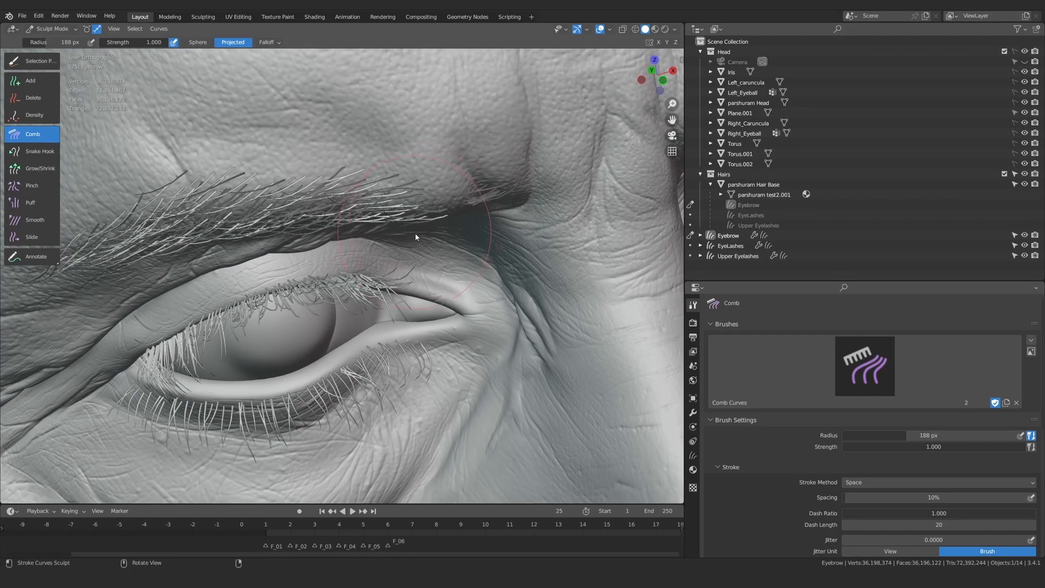
Inspect how the eyebrow hairs lie against the brow from close up, from below and from the front
mouse_move(414, 218)
left_mouse_down("alt")
mouse_move(418, 332)
mouse_move(444, 344)
mouse_move(445, 358)
left_mouse_up("alt")
mouse_move(444, 360)
middle_mouse_down()
mouse_move(425, 182)
mouse_move(371, 294)
mouse_move(343, 400)
mouse_move(399, 389)
middle_mouse_up()
scroll(425, 183, "up", 3)
left_click_drag(397, 401, 400, 169, "alt")
left_click_drag(400, 168, 363, 264, "ctrl+alt")
key("KP_1")
mouse_move(363, 264)
left_mouse_down("alt")
mouse_move(399, 387)
mouse_move(410, 373)
mouse_move(386, 341)
mouse_move(469, 338)
mouse_move(389, 318)
mouse_move(382, 261)
left_mouse_up("alt")
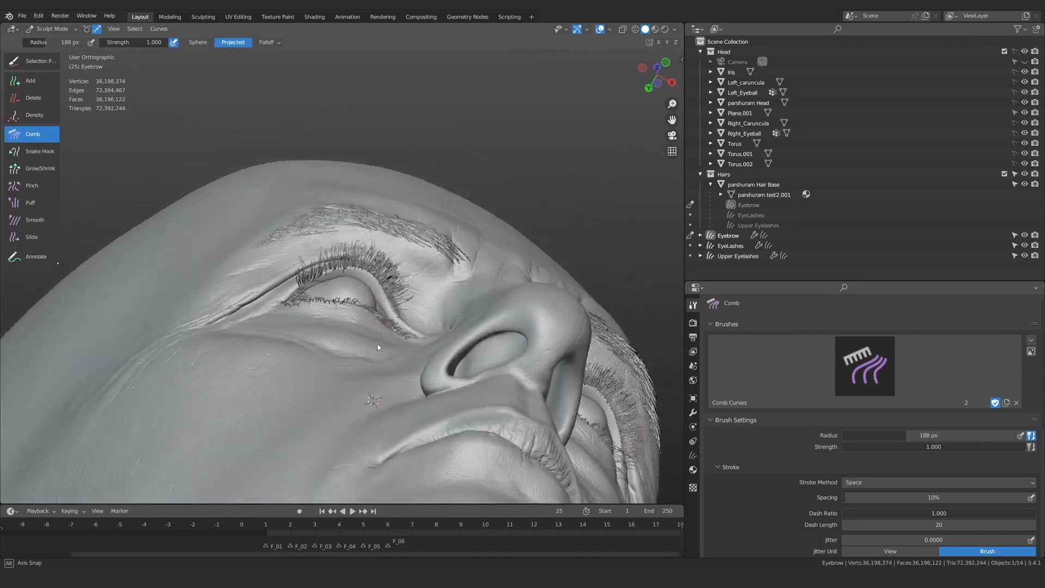